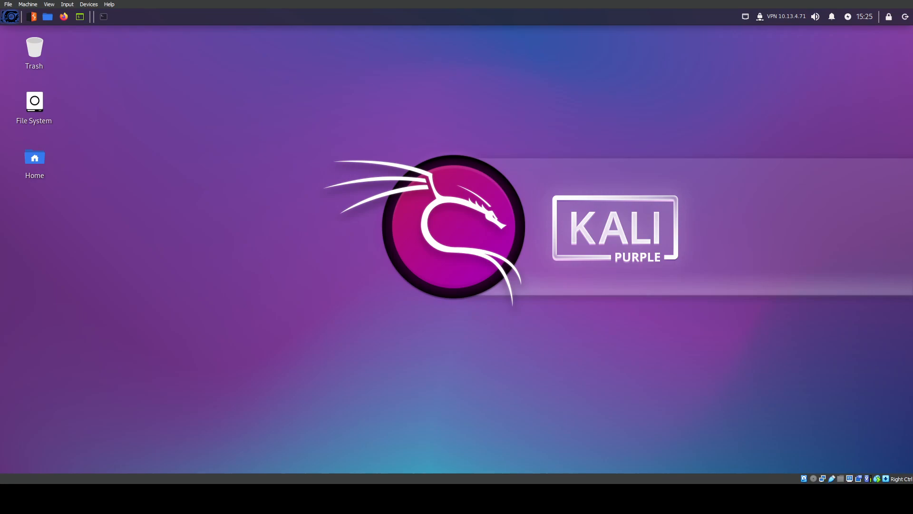
Launch Firefox and browse to 10.10.161.77 to load the Elastic sign-in page
{"action": "left_click", "coordinate": [65, 16]}
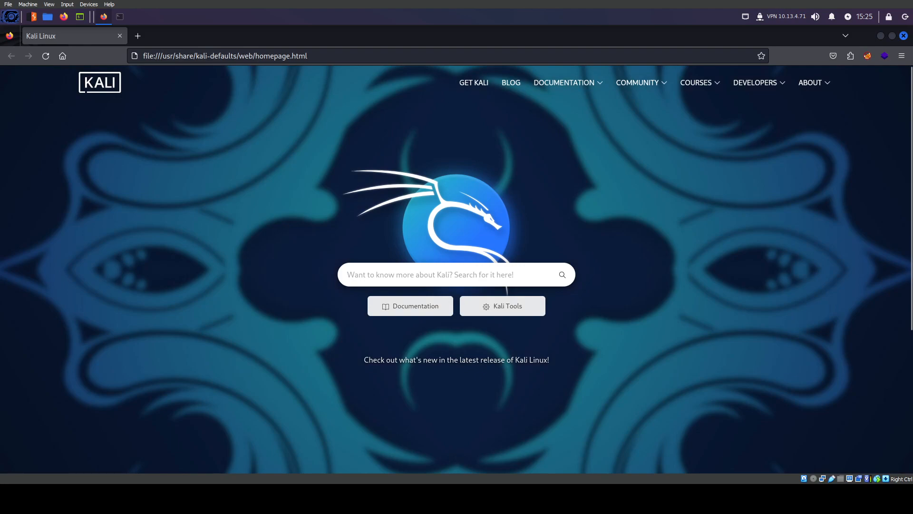
{"action": "left_click", "coordinate": [314, 57]}
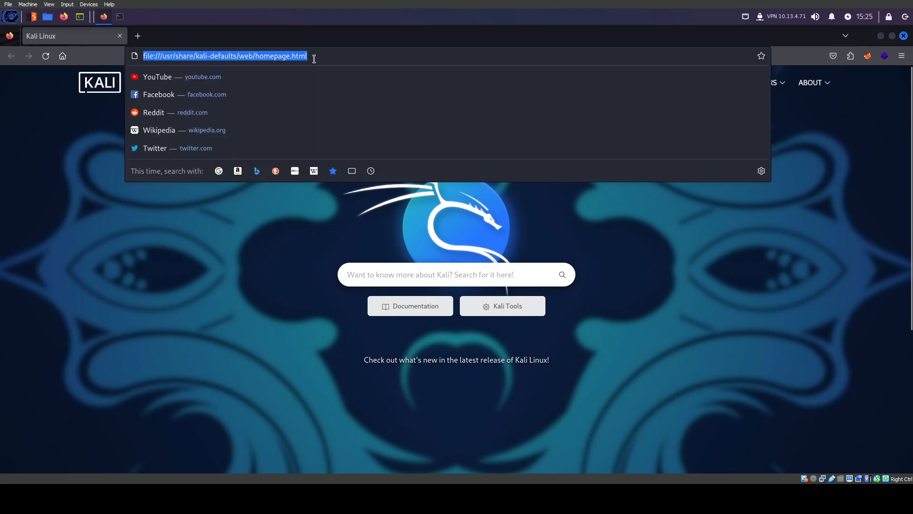
{"action": "type", "text": "10.10.161.77"}
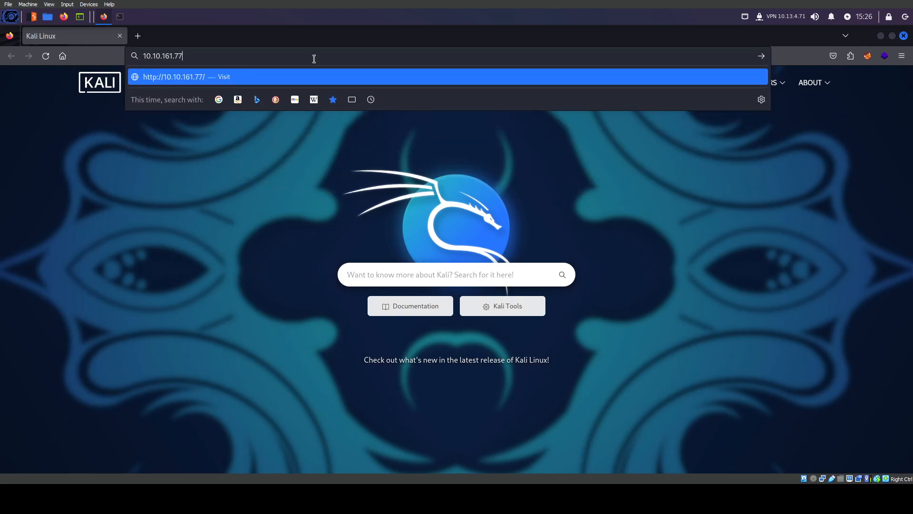
{"action": "key", "text": "Return"}
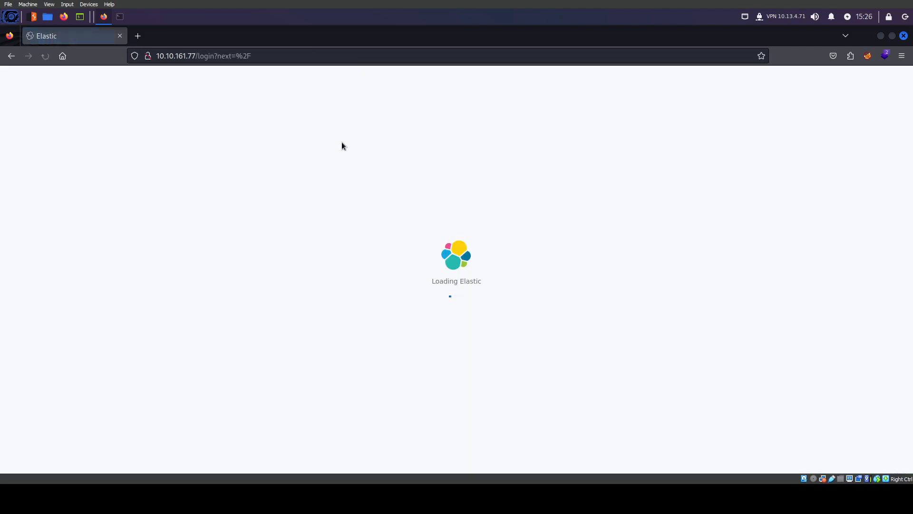
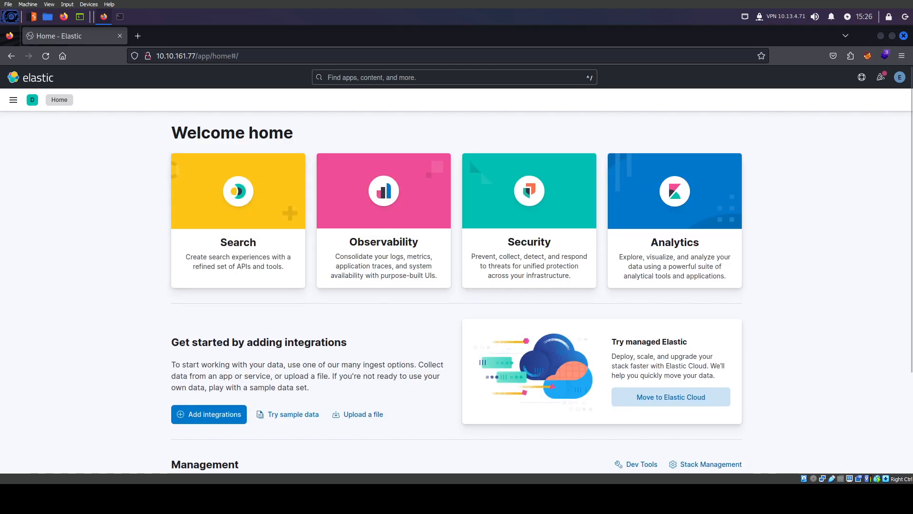
Open Discover in the current tab and the Visualize Library in a second browser tab
{"action": "left_click", "coordinate": [13, 100]}
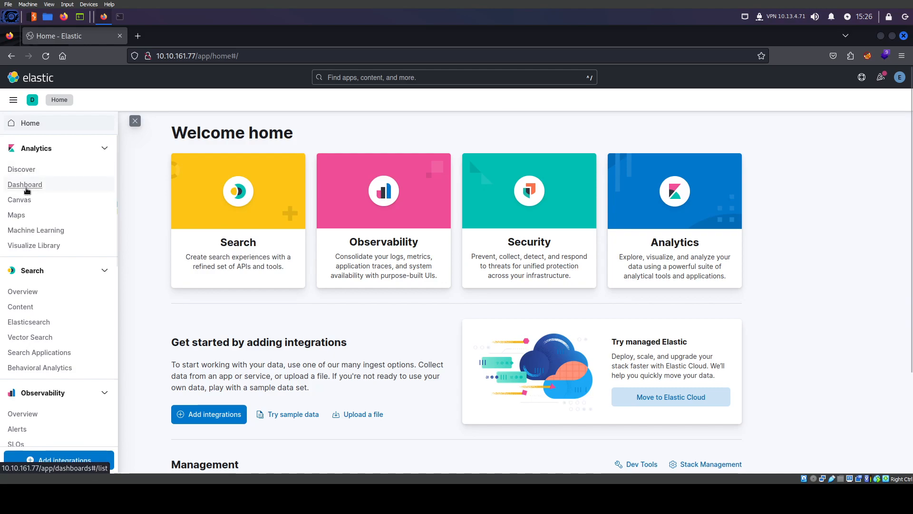
{"action": "right_click", "coordinate": [45, 247]}
{"action": "left_click", "coordinate": [66, 252]}
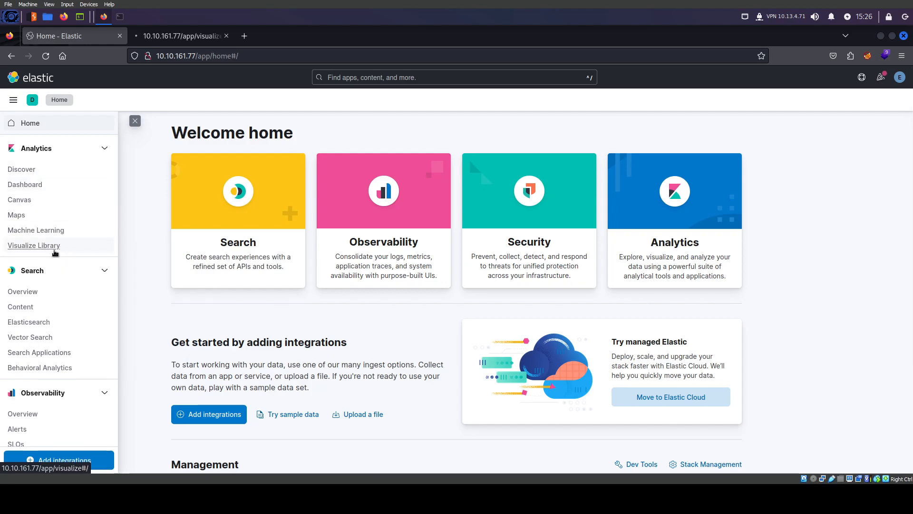
{"action": "left_click", "coordinate": [25, 171]}
{"action": "left_click", "coordinate": [178, 38]}
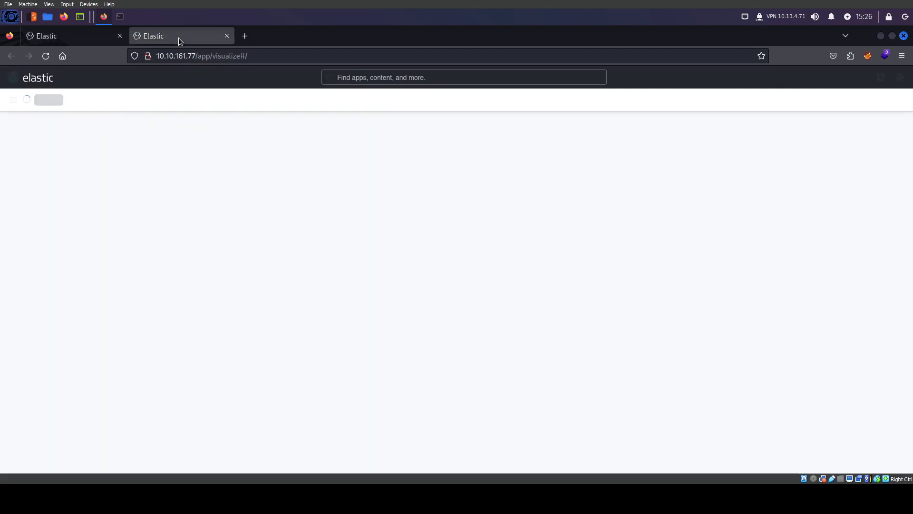
{"action": "left_click", "coordinate": [71, 39]}
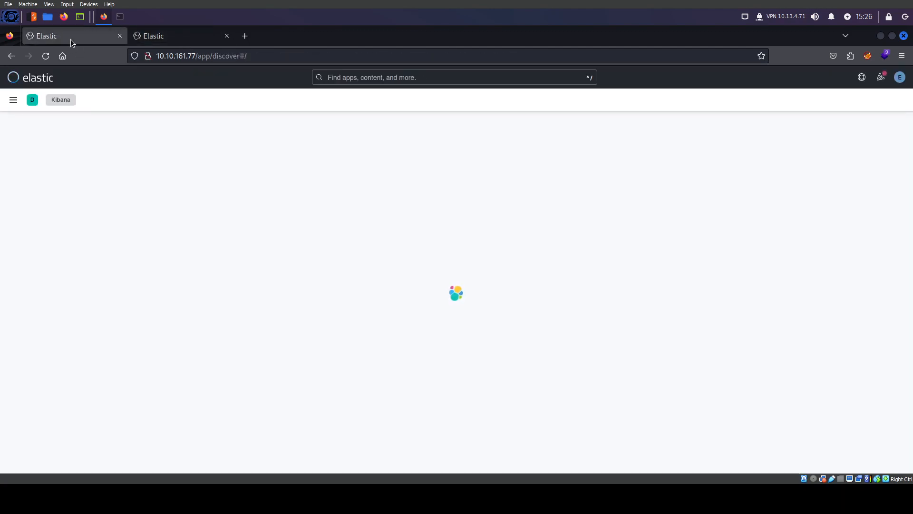
{"action": "left_click", "coordinate": [167, 37]}
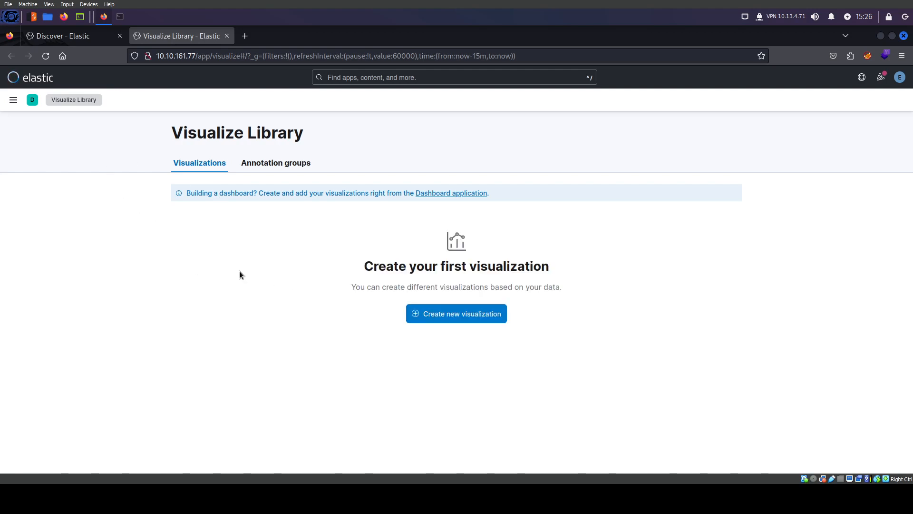
Create a new Lens visualization and switch its chart type to Table
{"action": "left_click", "coordinate": [456, 318]}
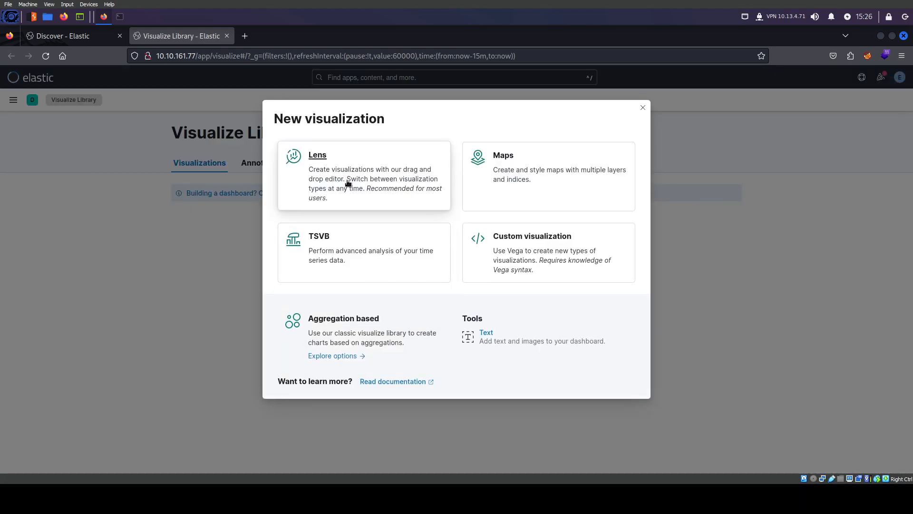
{"action": "left_click", "coordinate": [348, 183]}
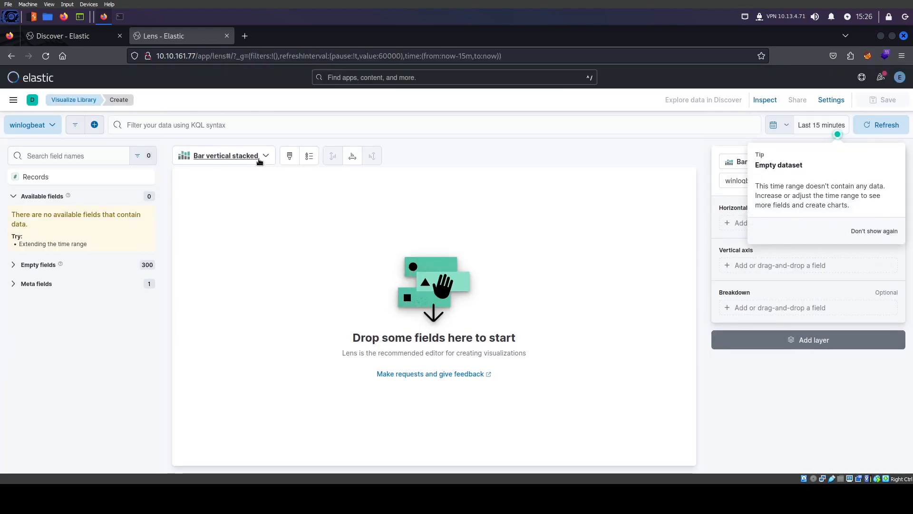
{"action": "left_click", "coordinate": [259, 157]}
{"action": "left_click", "coordinate": [233, 231]}
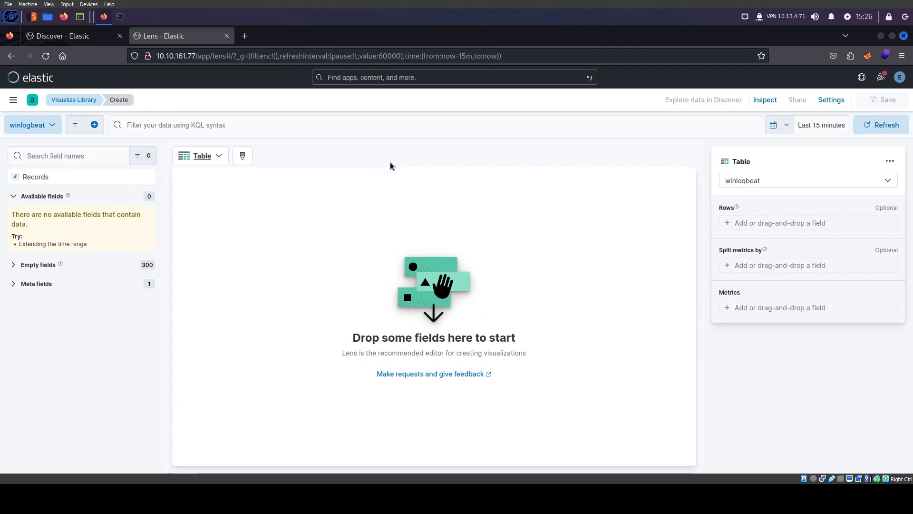
Set the time range start to absolute Sep 15, 2023 00:00
{"action": "left_click", "coordinate": [815, 124]}
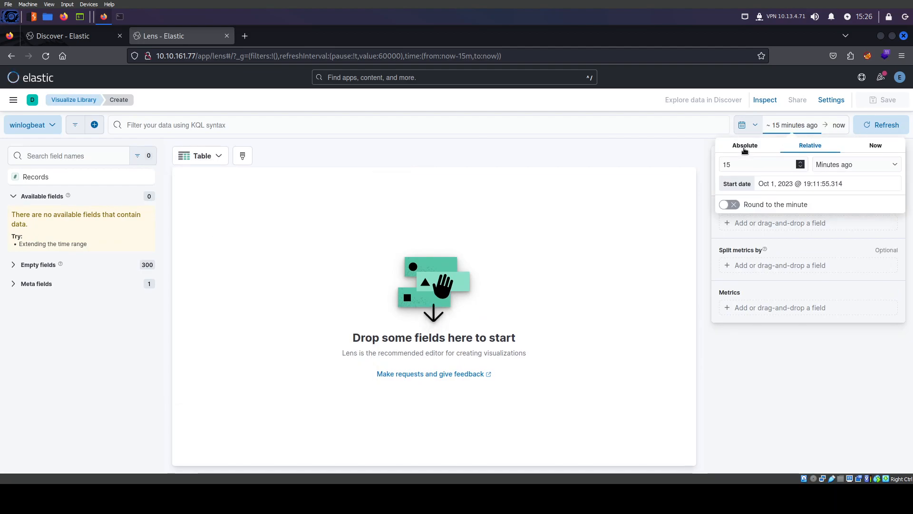
{"action": "left_click", "coordinate": [745, 147]}
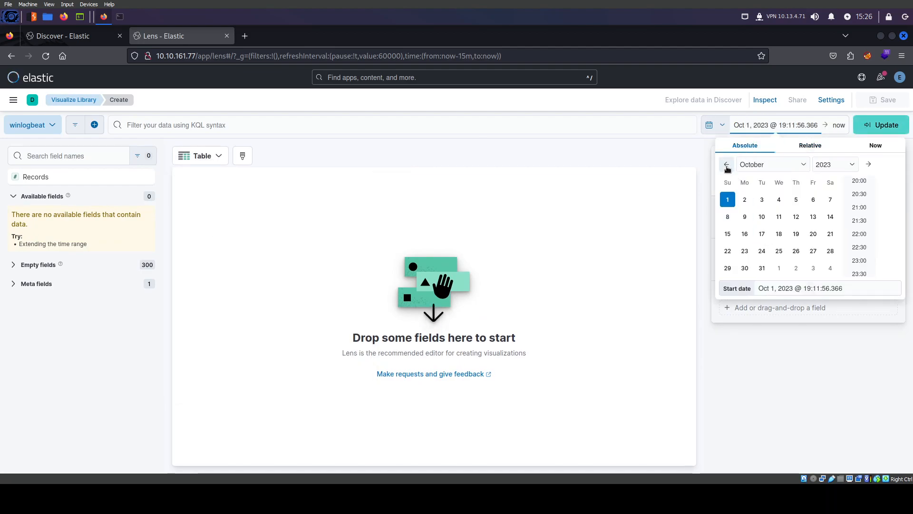
{"action": "left_click", "coordinate": [727, 165]}
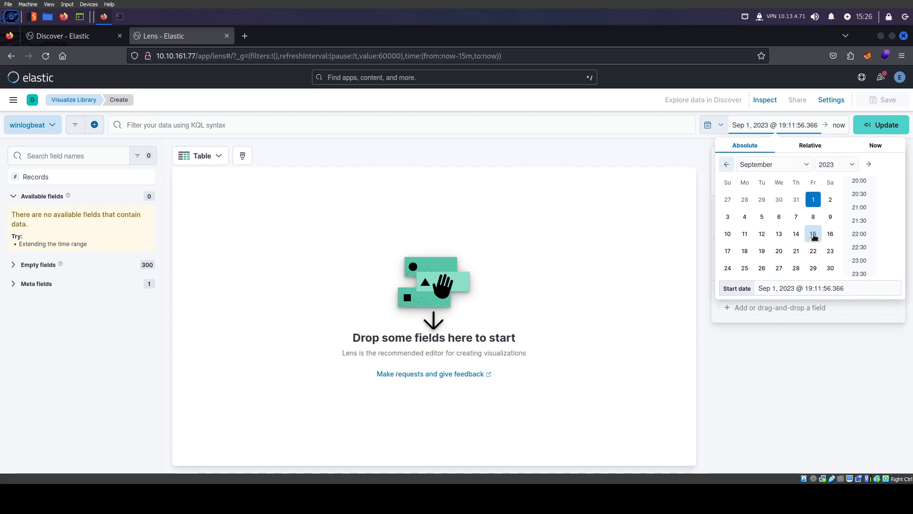
{"action": "left_click", "coordinate": [814, 235]}
{"action": "scroll", "coordinate": [859, 224], "scroll_direction": "up", "scroll_amount": 5}
{"action": "scroll", "coordinate": [859, 224], "scroll_direction": "up", "scroll_amount": 3}
{"action": "left_click", "coordinate": [860, 183]}
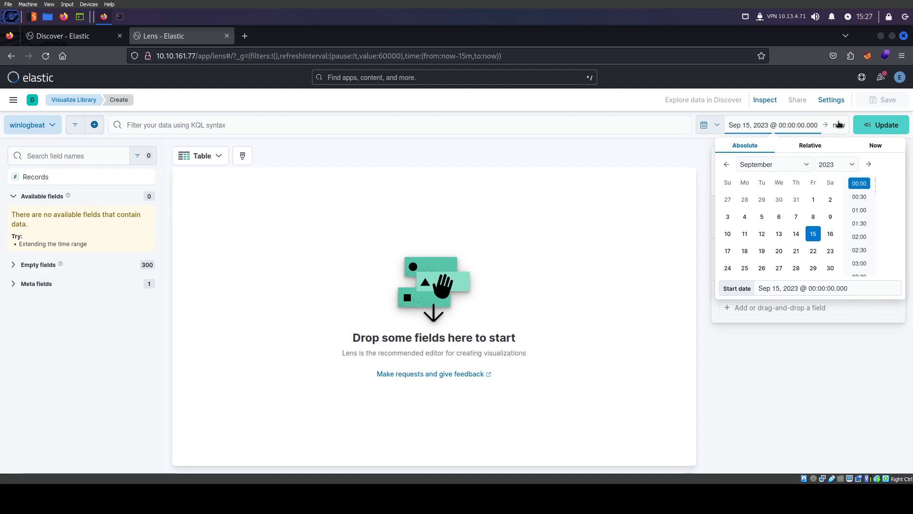
Set the time range end to absolute Sep 16, 2023 00:00 and apply it
{"action": "left_click", "coordinate": [839, 125]}
{"action": "left_click", "coordinate": [700, 145]}
{"action": "scroll", "coordinate": [807, 208], "scroll_direction": "up", "scroll_amount": 6}
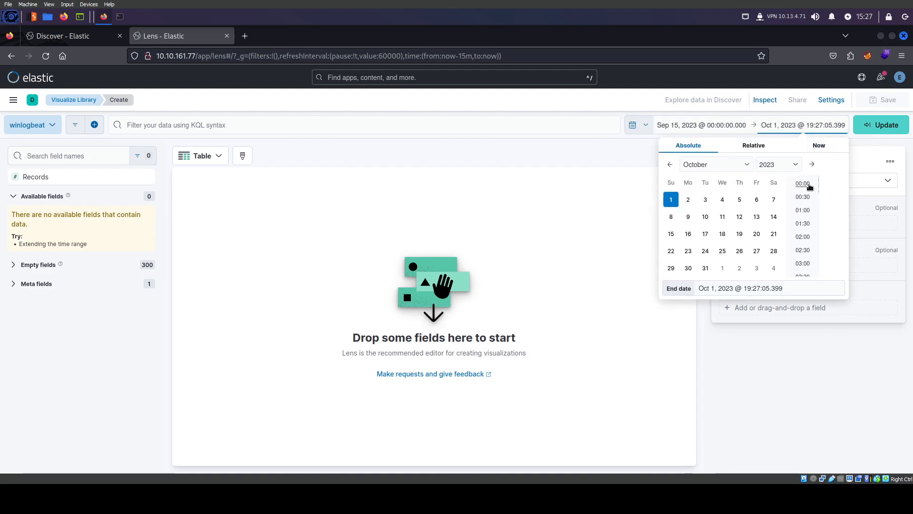
{"action": "left_click", "coordinate": [803, 184]}
{"action": "left_click", "coordinate": [670, 165]}
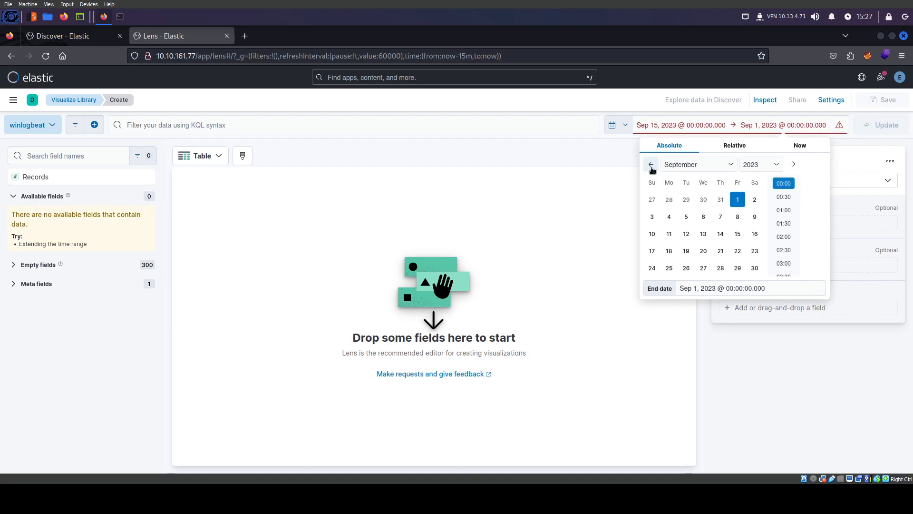
{"action": "left_click", "coordinate": [652, 165]}
{"action": "left_click", "coordinate": [792, 164]}
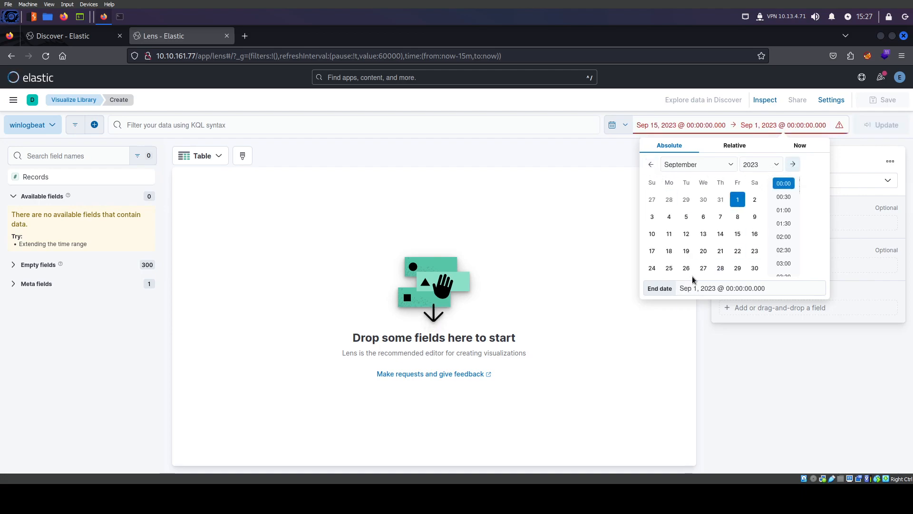
{"action": "left_click", "coordinate": [755, 234]}
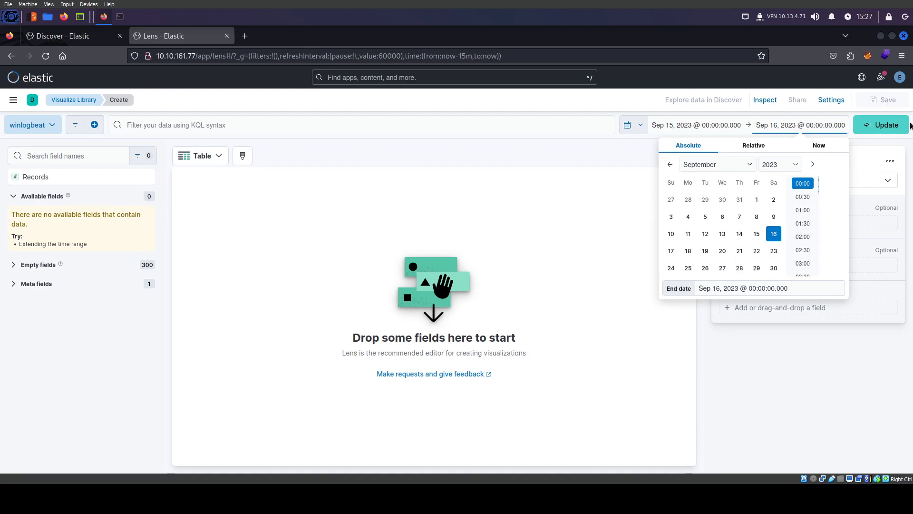
{"action": "left_click", "coordinate": [894, 124]}
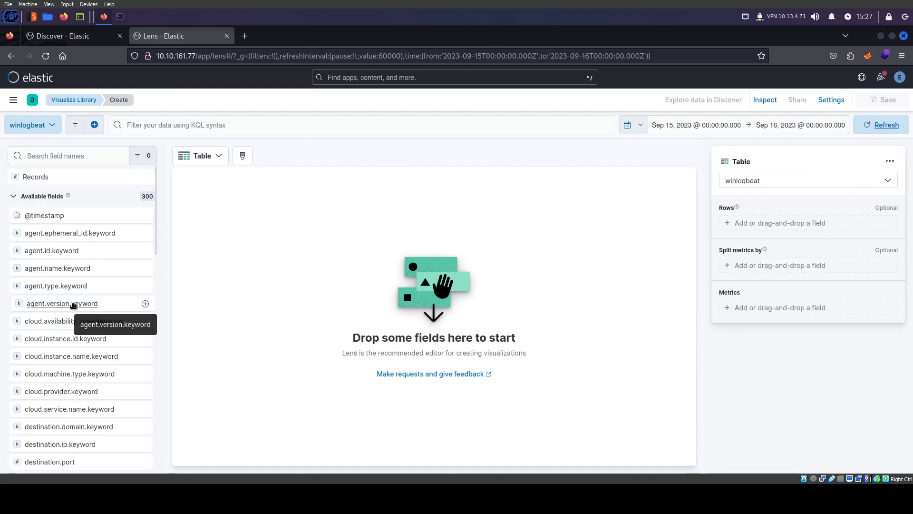
Search the Lens field names for 'file', leaving 11 matching fields such as file.name.keyword
{"action": "key", "text": "ctrl+plus"}
{"action": "key", "text": "ctrl+plus"}
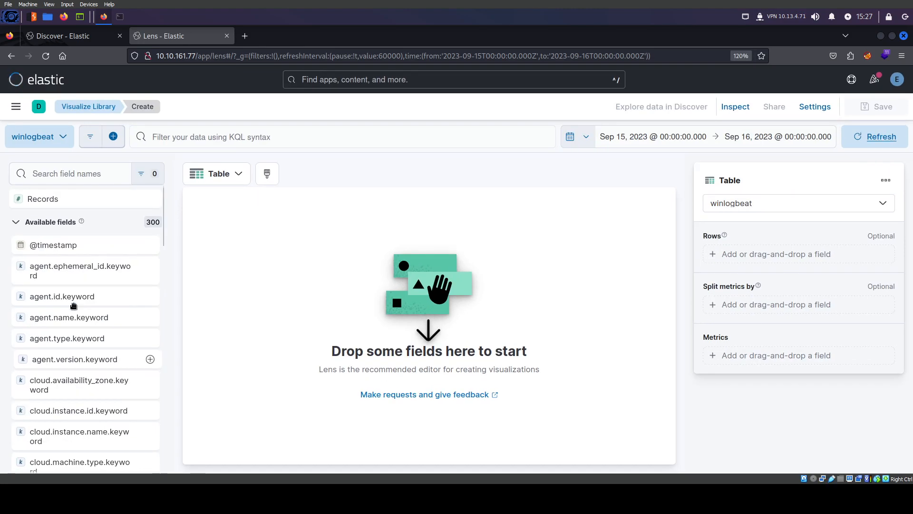
{"action": "key", "text": "ctrl+0"}
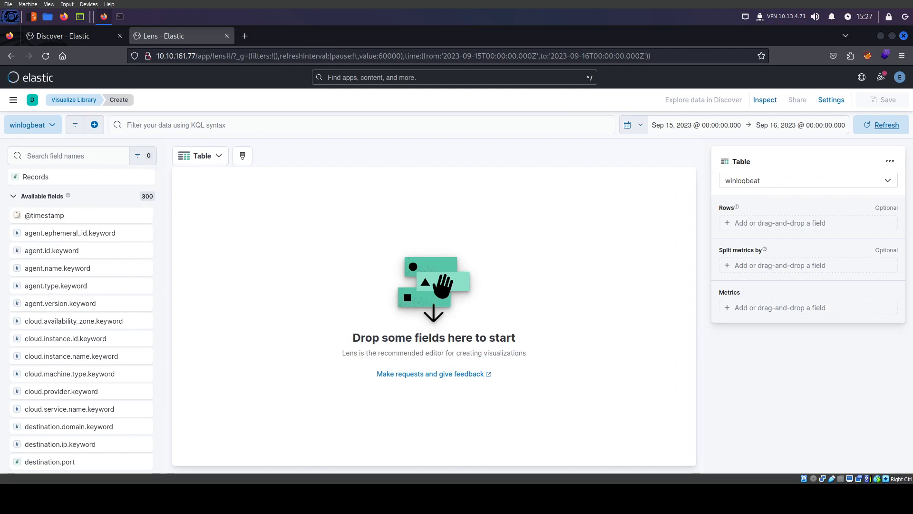
{"action": "left_click", "coordinate": [98, 153]}
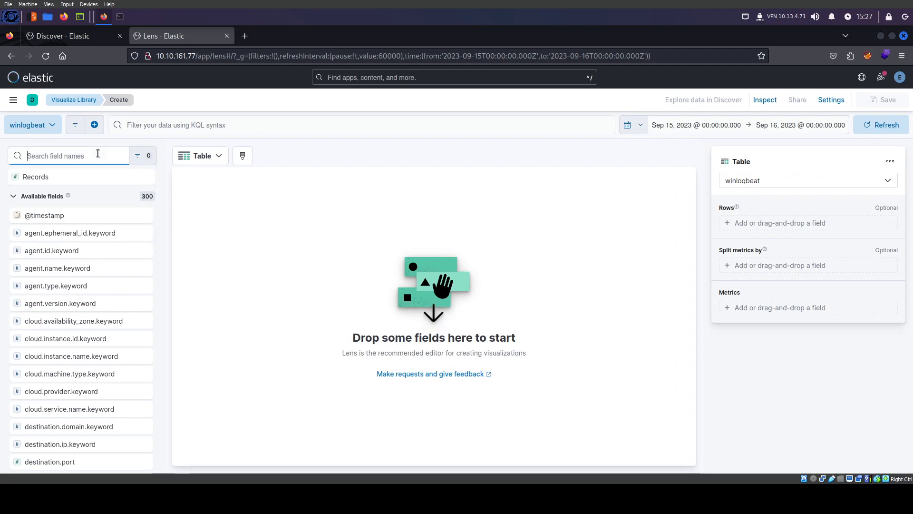
{"action": "type", "text": "file.name"}
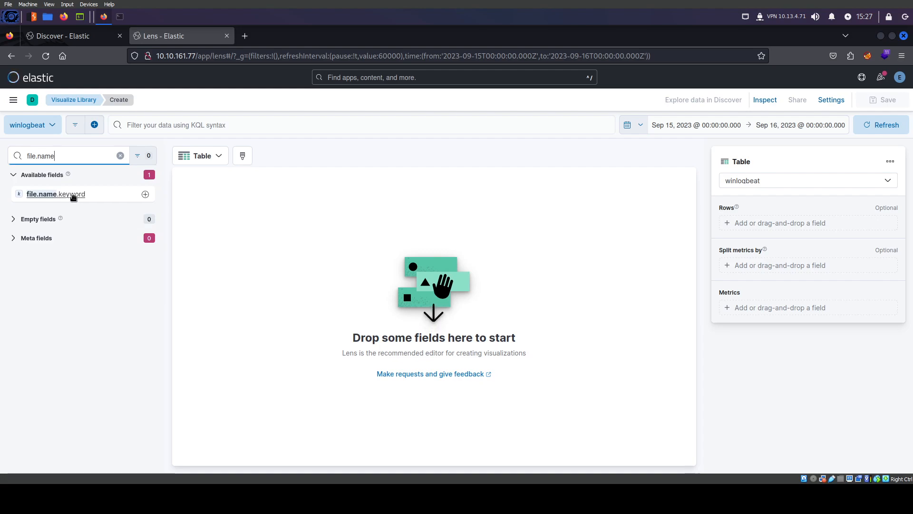
{"action": "left_click", "coordinate": [74, 197]}
{"action": "left_click_drag", "start_coordinate": [73, 198], "coordinate": [75, 196]}
{"action": "left_click", "coordinate": [62, 156]}
{"action": "key", "text": "BackSpace"}
{"action": "key", "text": "BackSpace"}
{"action": "key", "text": "BackSpace"}
{"action": "key", "text": "BackSpace"}
{"action": "key", "text": "BackSpace"}
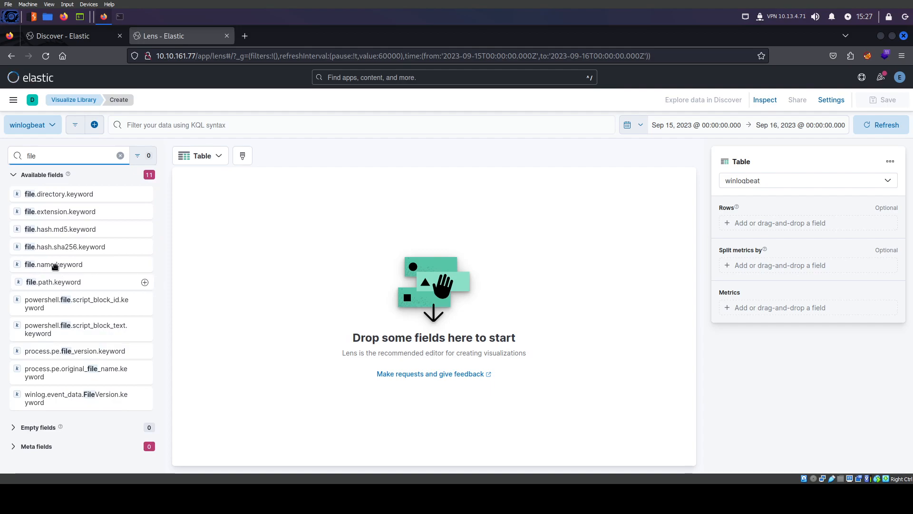
Add file.name.keyword as table rows and check PowerView.ps1's count of 255
{"action": "left_click_drag", "start_coordinate": [54, 267], "coordinate": [269, 253]}
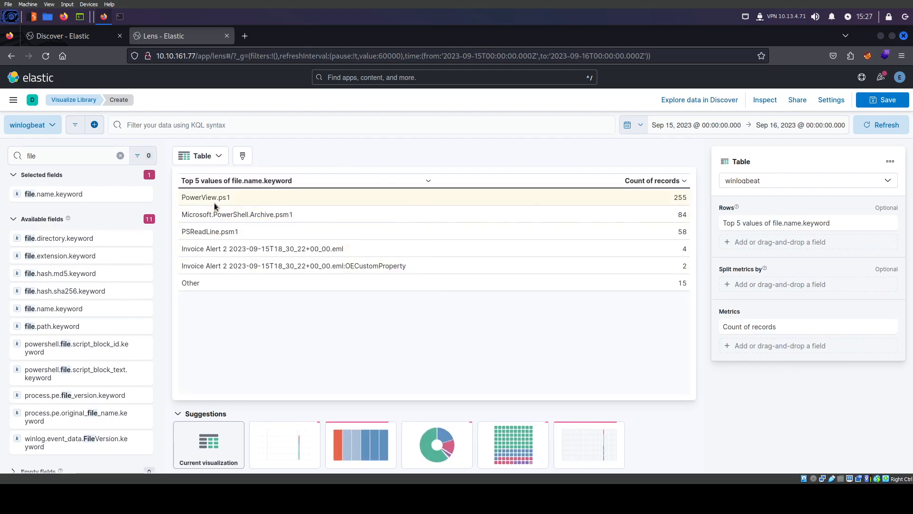
{"action": "left_click", "coordinate": [219, 200]}
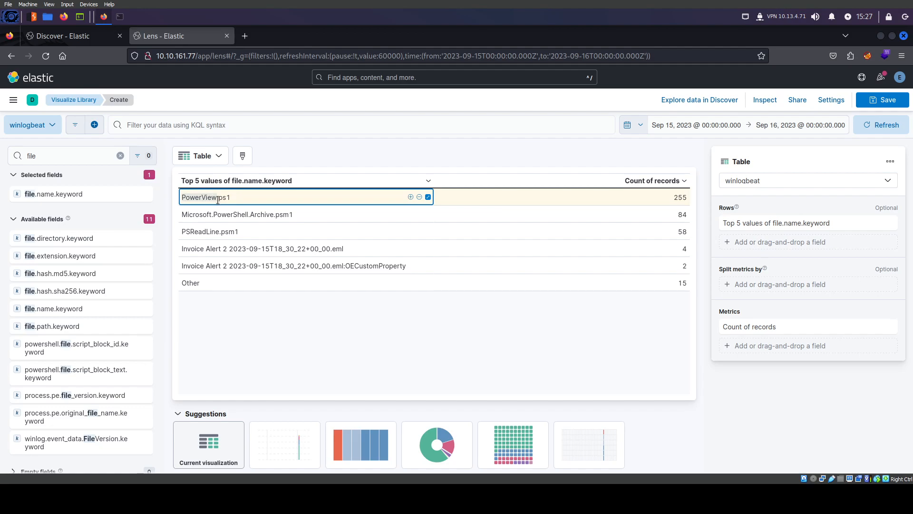
{"action": "left_click", "coordinate": [670, 199]}
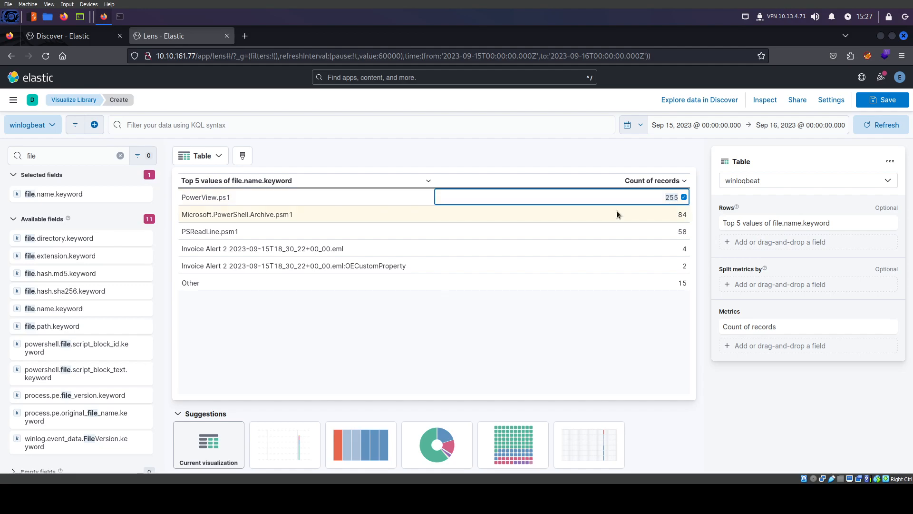
Highlight the Invoice Alert 2 .eml file name among the table rows
{"action": "double_click", "coordinate": [193, 250]}
{"action": "double_click", "coordinate": [195, 214]}
{"action": "double_click", "coordinate": [193, 233]}
{"action": "double_click", "coordinate": [194, 248]}
{"action": "left_click", "coordinate": [219, 249]}
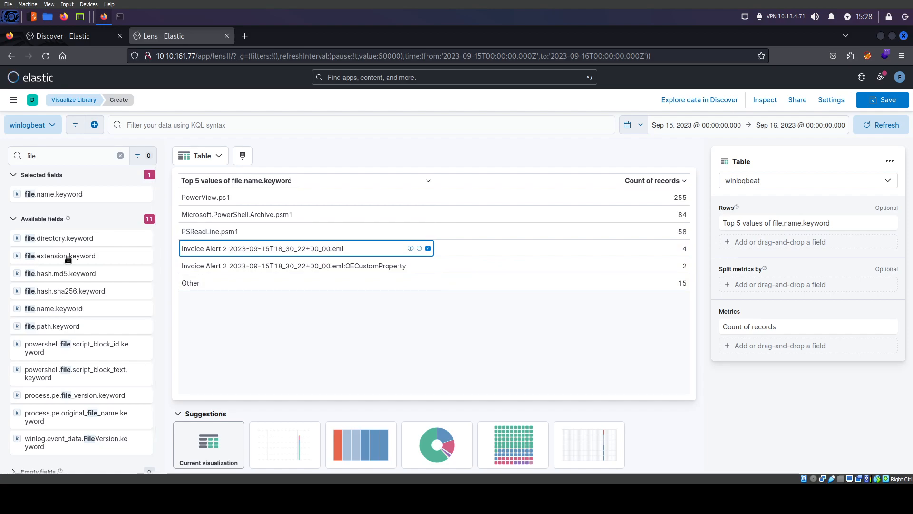
{"action": "double_click", "coordinate": [200, 247]}
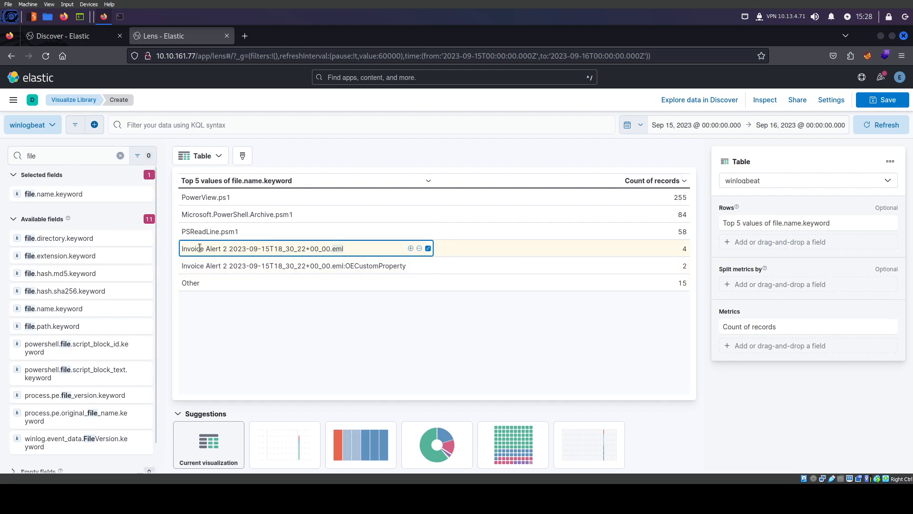
In Discover, set the search start to absolute Sep 15, 2023 00:00
{"action": "left_click", "coordinate": [61, 37]}
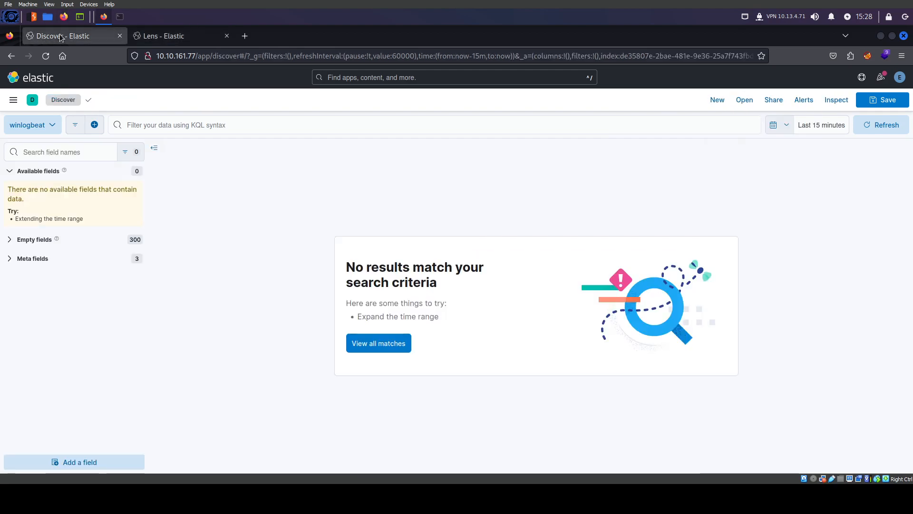
{"action": "left_click", "coordinate": [829, 124]}
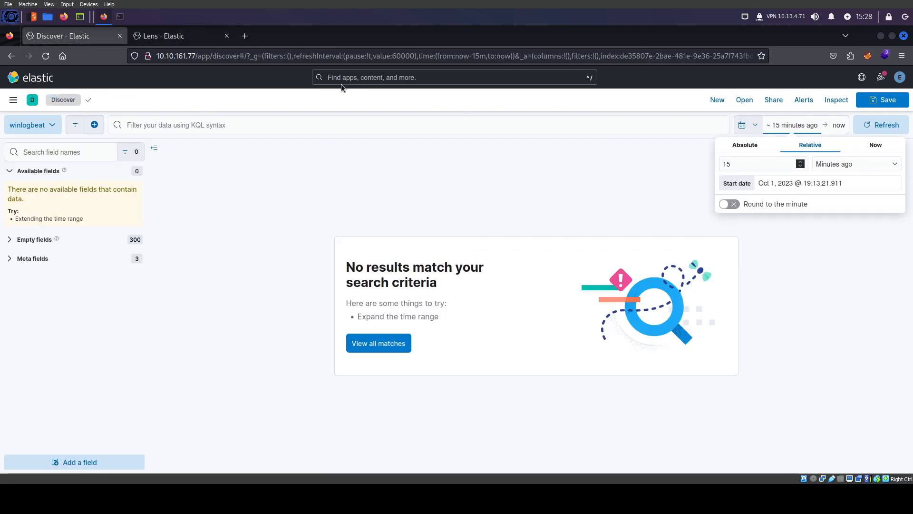
{"action": "left_click", "coordinate": [763, 149]}
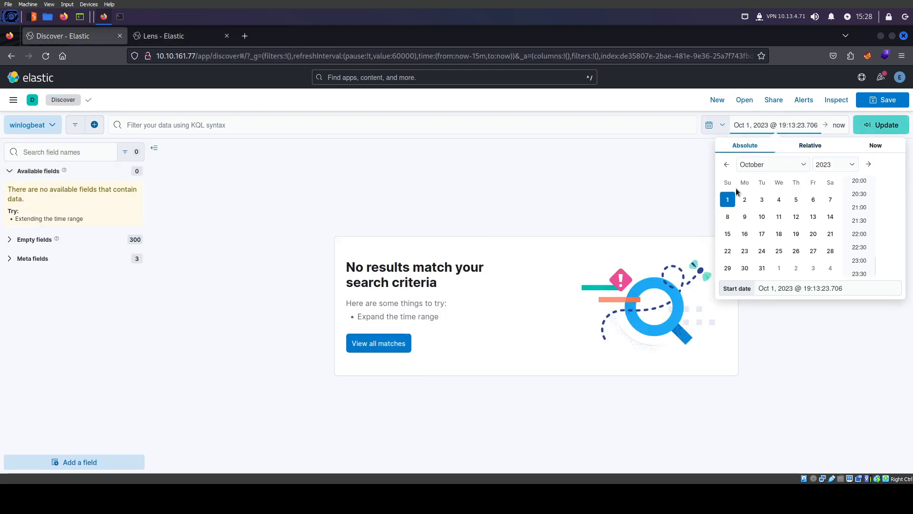
{"action": "left_click", "coordinate": [728, 165]}
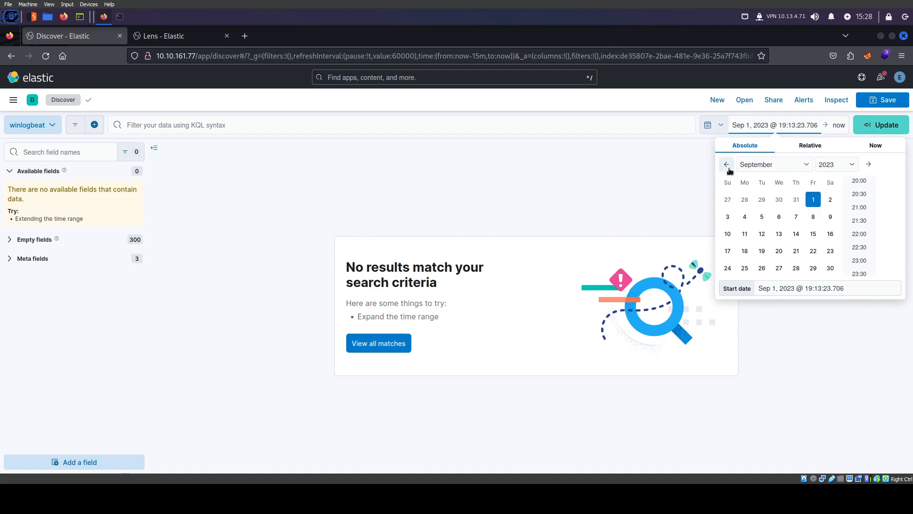
{"action": "left_click", "coordinate": [815, 235]}
{"action": "scroll", "coordinate": [866, 221], "scroll_direction": "up", "scroll_amount": 10}
{"action": "scroll", "coordinate": [867, 214], "scroll_direction": "up", "scroll_amount": 3}
{"action": "left_click", "coordinate": [859, 184]}
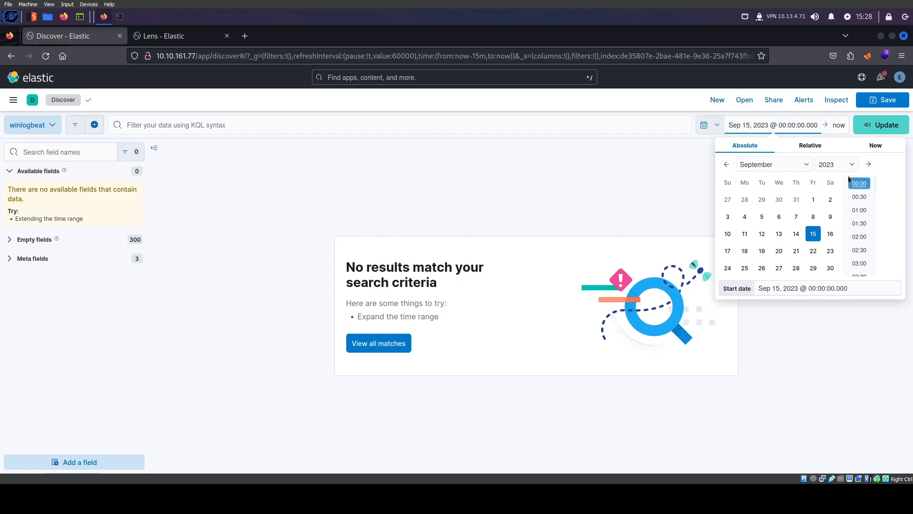
Set the search end to Sep 16, 2023 00:00 and update, giving 7,635 hits
{"action": "left_click", "coordinate": [838, 125]}
{"action": "left_click", "coordinate": [706, 147]}
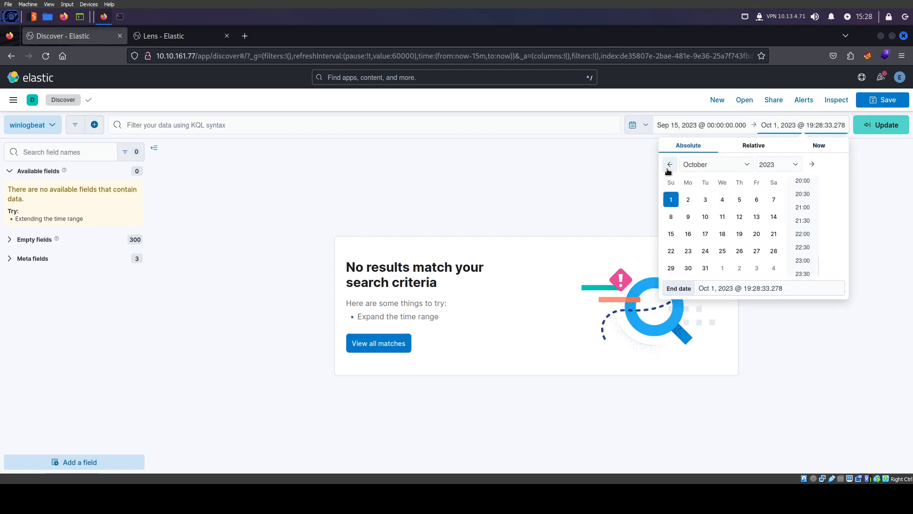
{"action": "left_click", "coordinate": [669, 165]}
{"action": "left_click", "coordinate": [755, 233]}
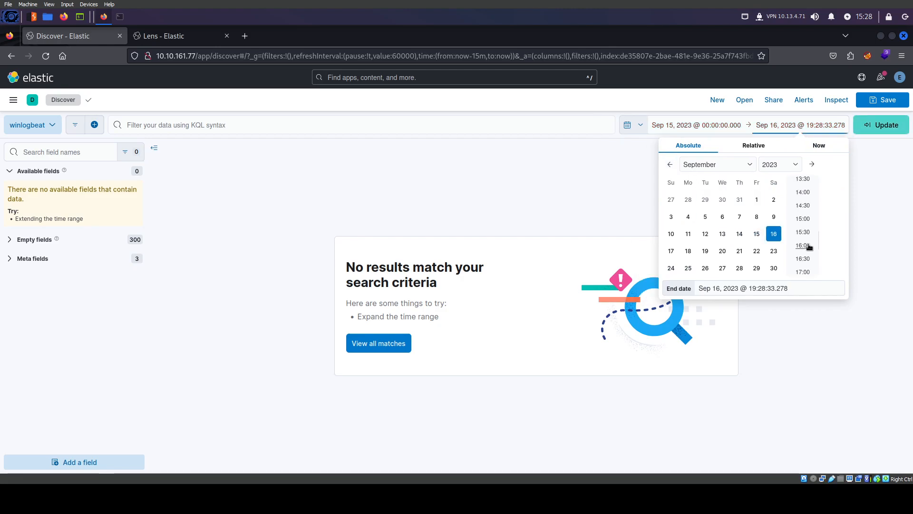
{"action": "left_click", "coordinate": [803, 184]}
{"action": "left_click", "coordinate": [881, 125]}
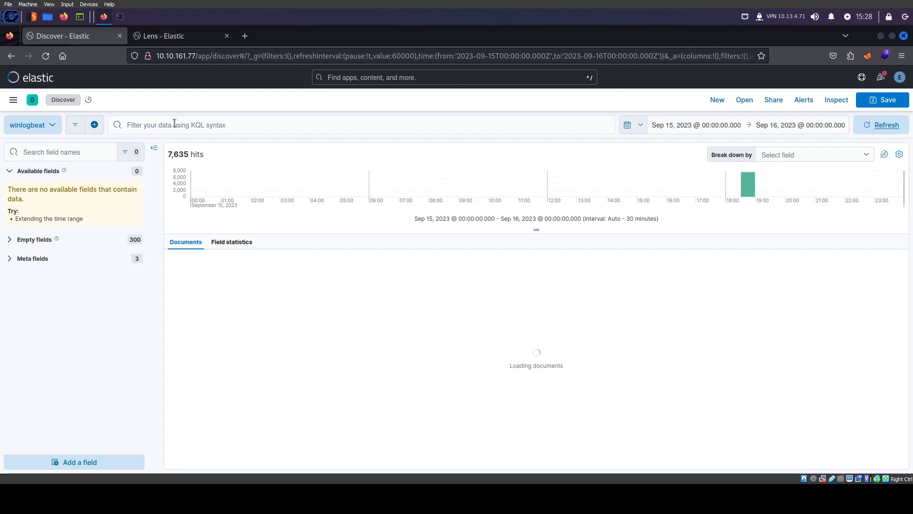
{"action": "left_click", "coordinate": [170, 41]}
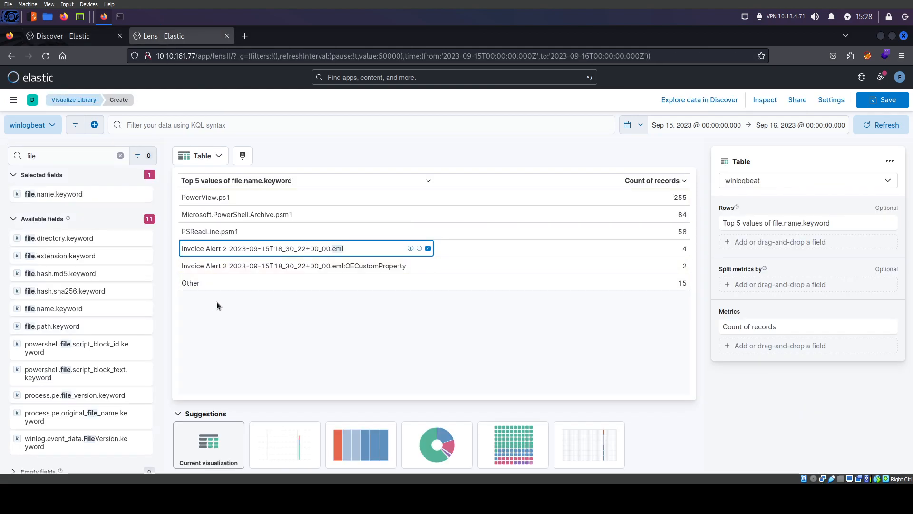
{"action": "left_click", "coordinate": [51, 157]}
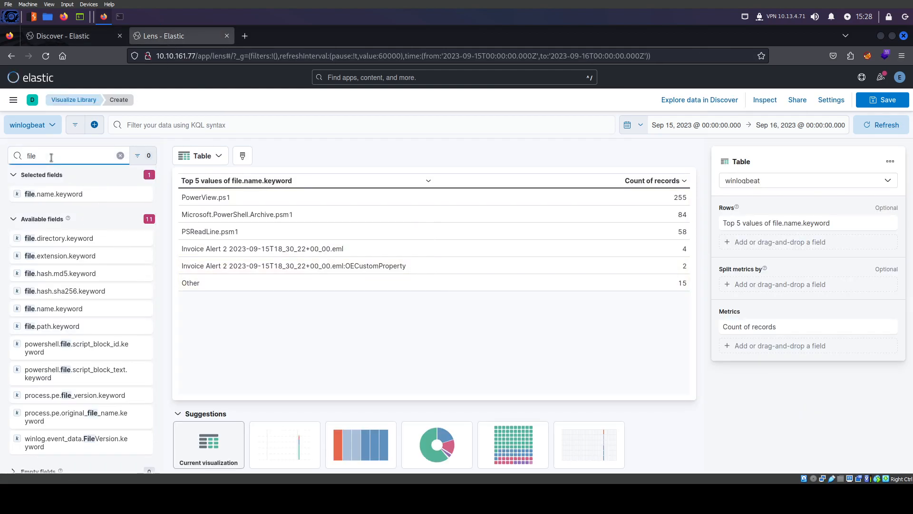
Filter fields by 'process' and add top 3 process.name.keyword values to the Lens table rows
{"action": "left_click", "coordinate": [194, 252]}
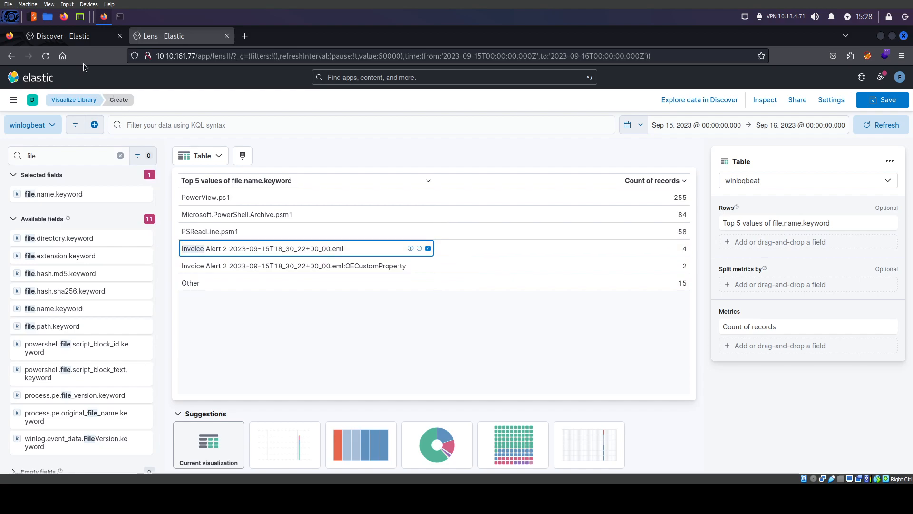
{"action": "left_click", "coordinate": [69, 41]}
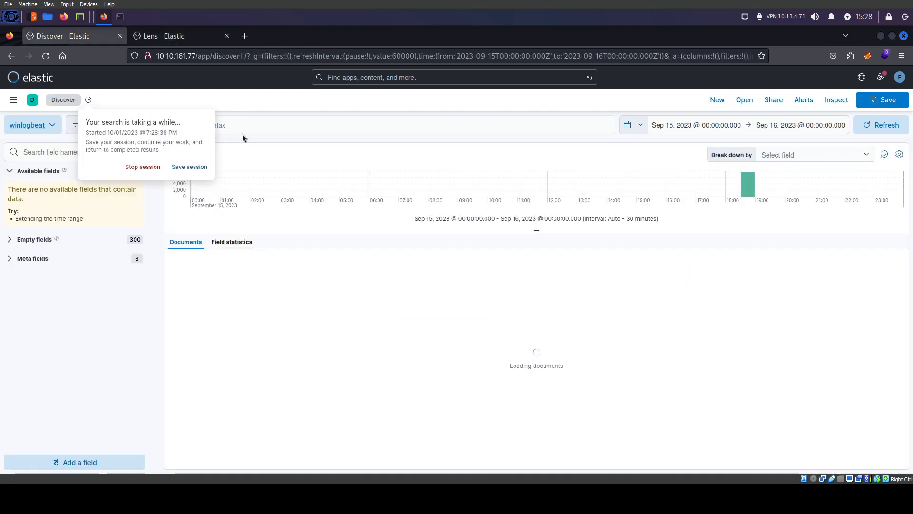
{"action": "left_click", "coordinate": [157, 36]}
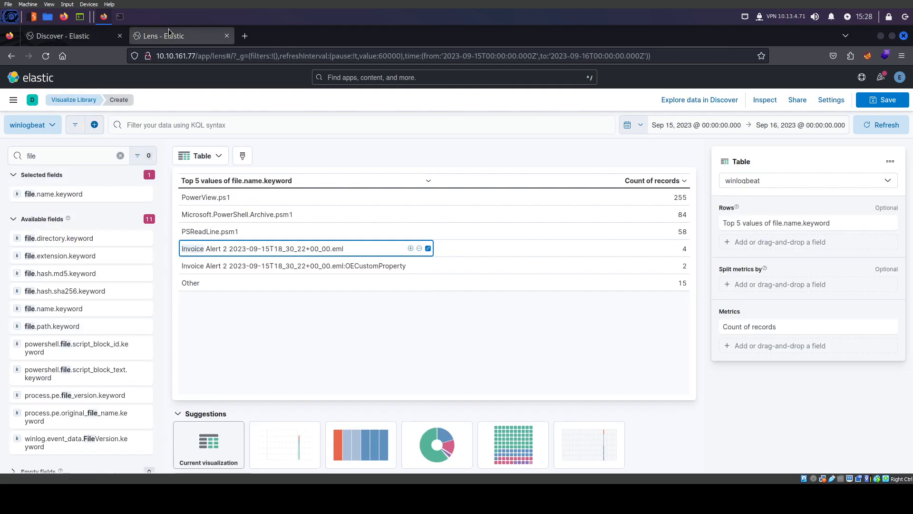
{"action": "left_click", "coordinate": [17, 156]}
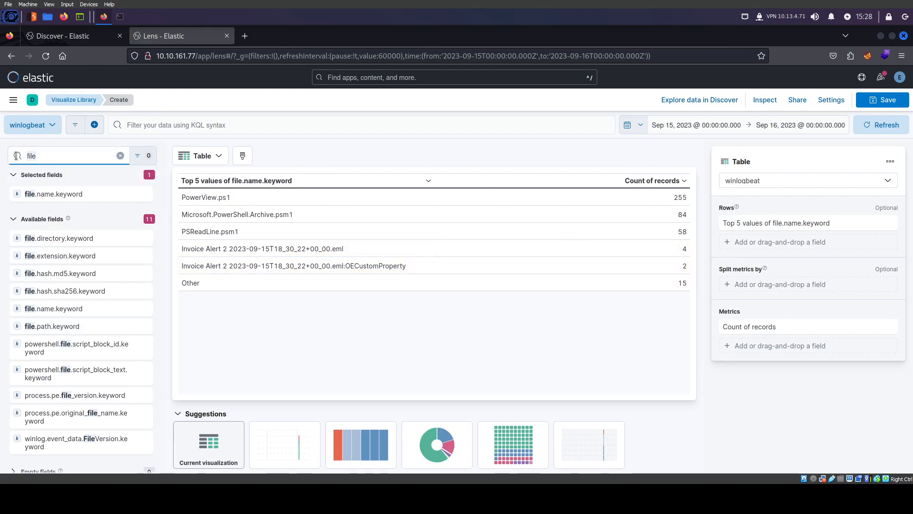
{"action": "key", "text": "ctrl+a"}
{"action": "type", "text": "process"}
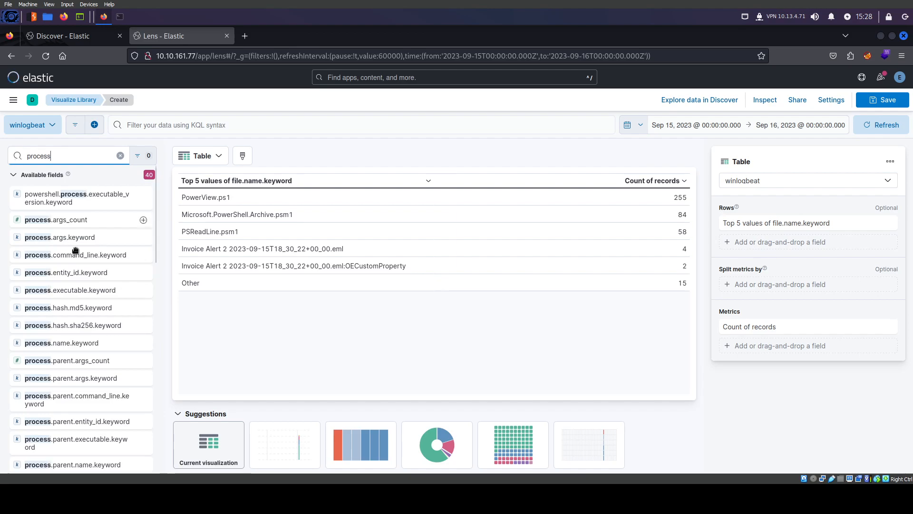
{"action": "left_click_drag", "start_coordinate": [65, 347], "coordinate": [256, 329]}
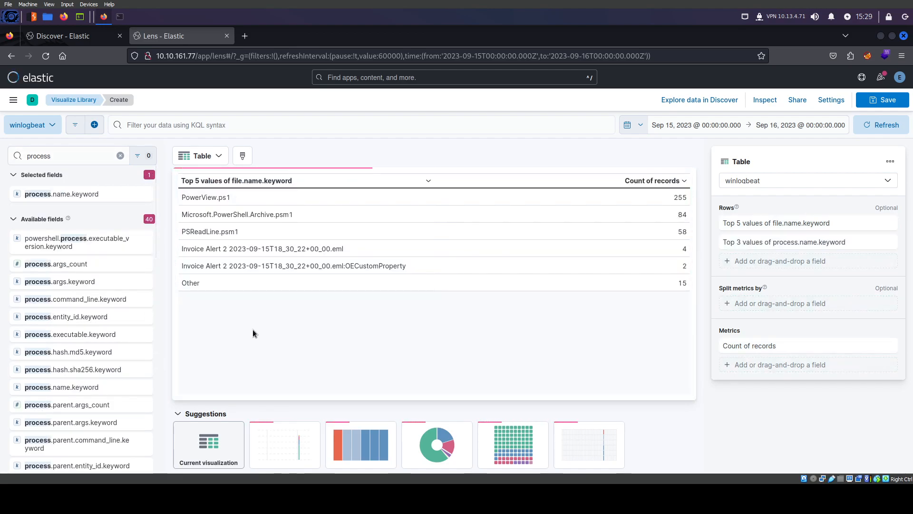
{"action": "left_click", "coordinate": [81, 37]}
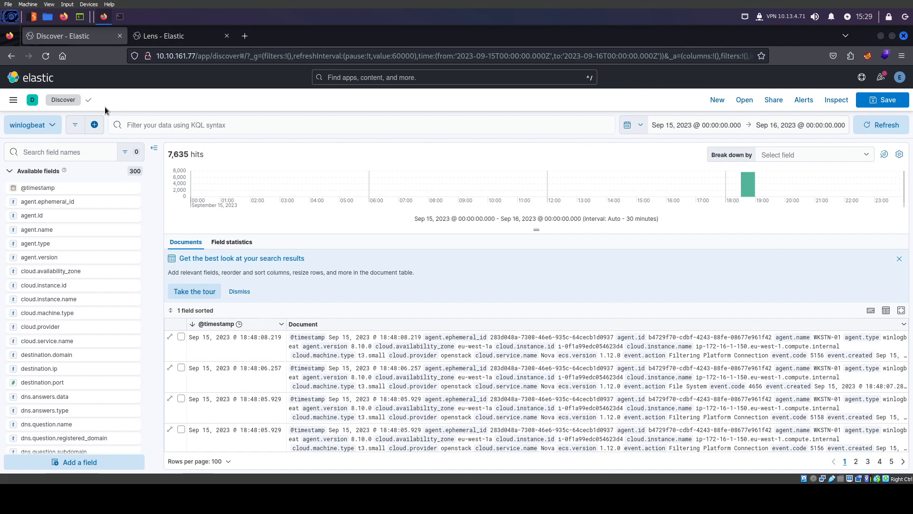
Begin a file name KQL query in Discover, then return to the Lens table
{"action": "left_click", "coordinate": [193, 128]}
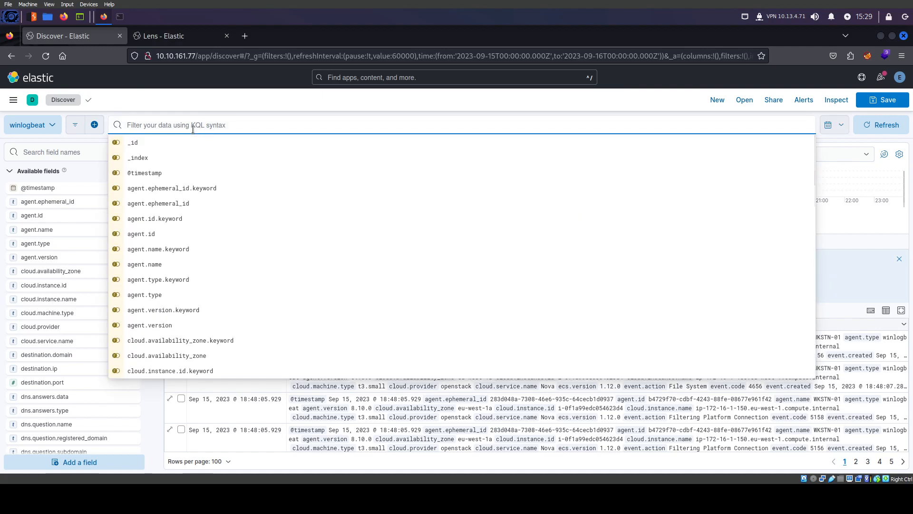
{"action": "type", "text": "filen.anme"}
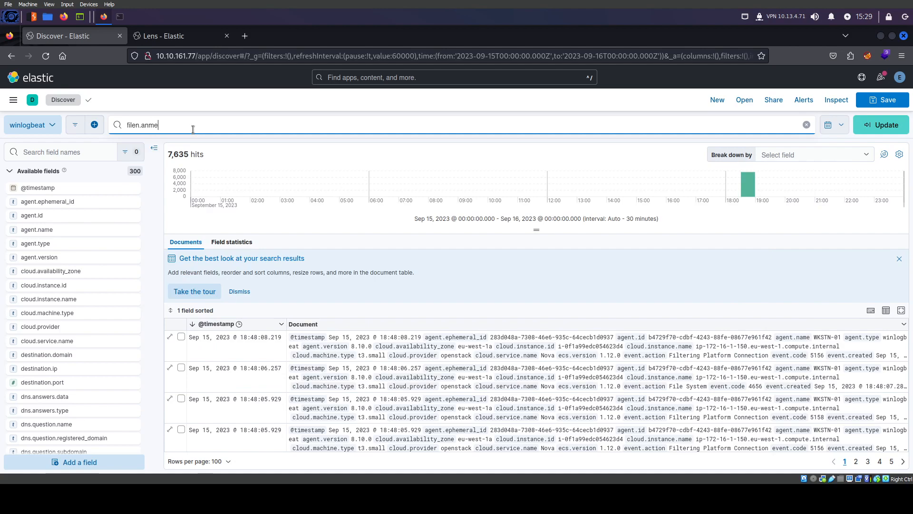
{"action": "type", "text": ".name:*Invoice*"}
{"action": "left_click", "coordinate": [164, 36]}
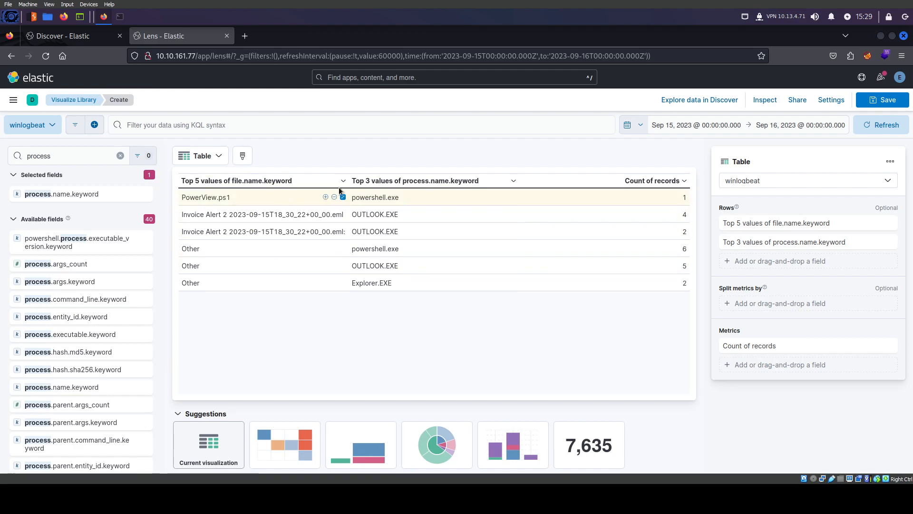
Remove the Top 5 values of file.name.keyword grouping from the Lens table rows
{"action": "left_click", "coordinate": [368, 215]}
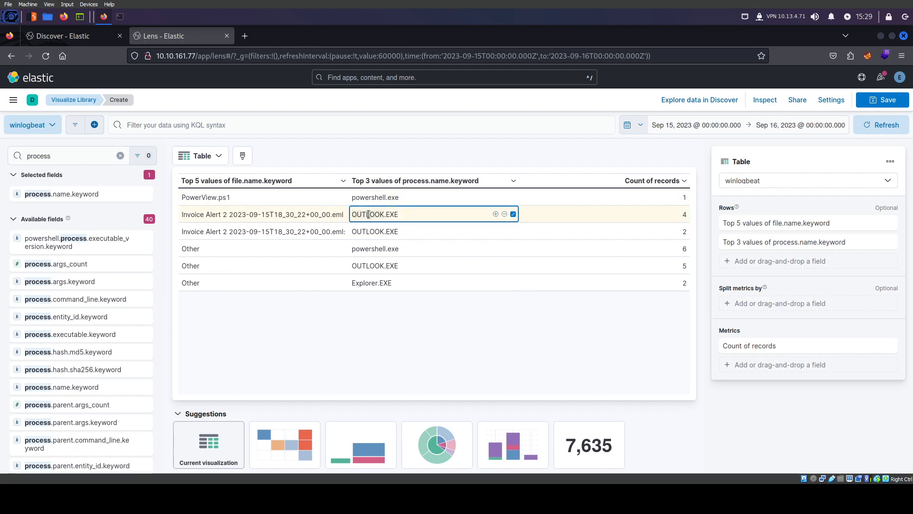
{"action": "left_click", "coordinate": [281, 185]}
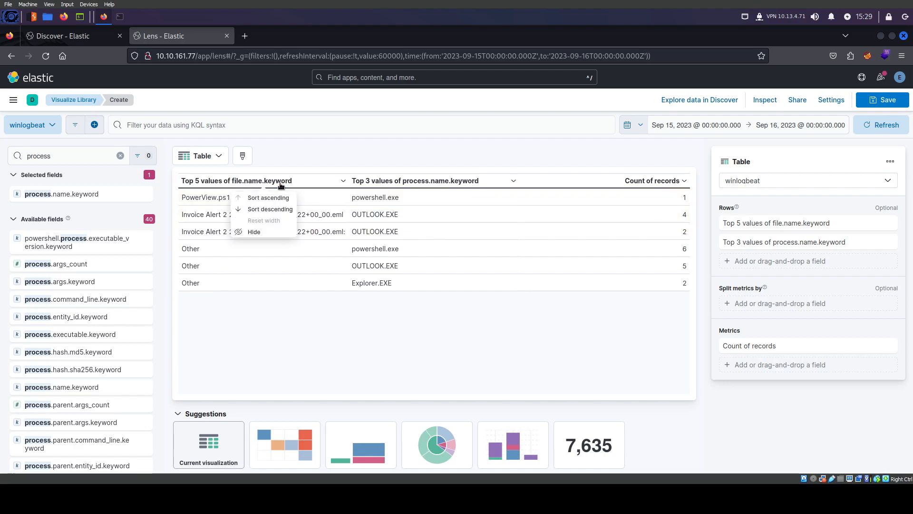
{"action": "left_click", "coordinate": [749, 418]}
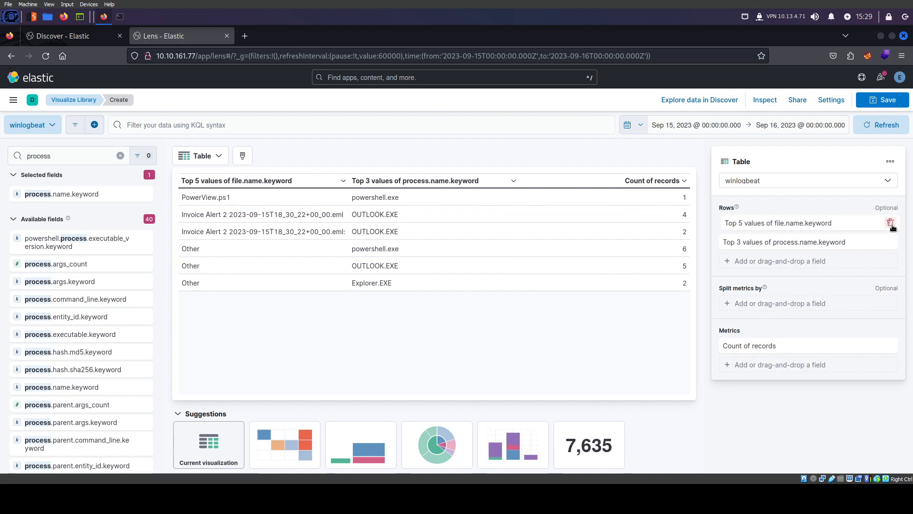
{"action": "left_click", "coordinate": [361, 220]}
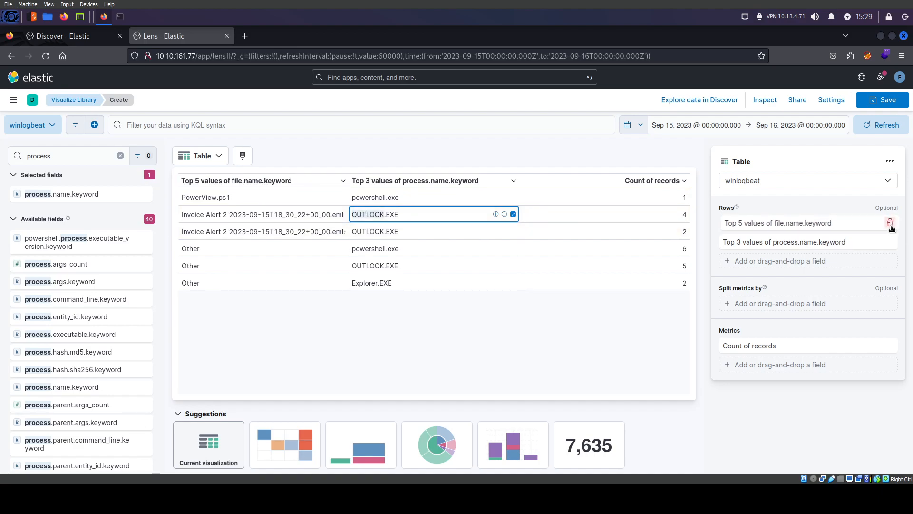
{"action": "left_click", "coordinate": [890, 224]}
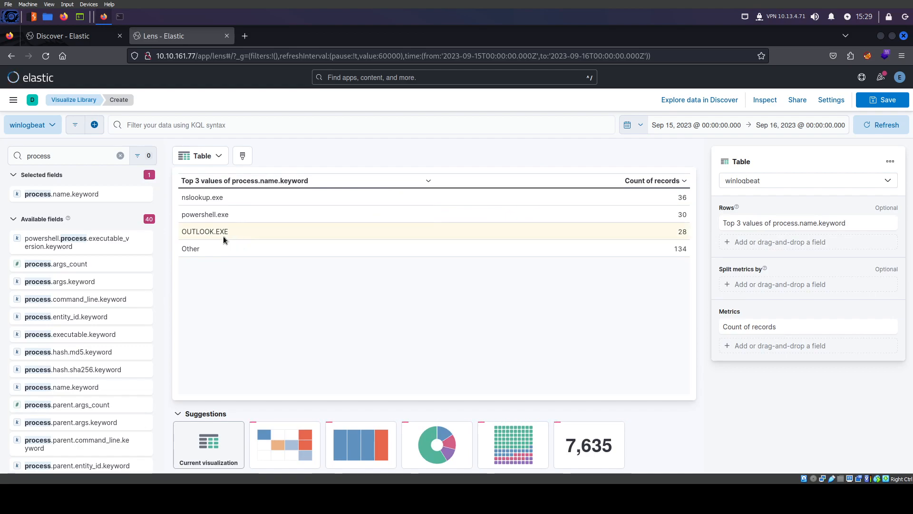
Inspect the process counts: nslookup.exe 36, powershell.exe 30, OUTLOOK.EXE 28
{"action": "left_click", "coordinate": [210, 235]}
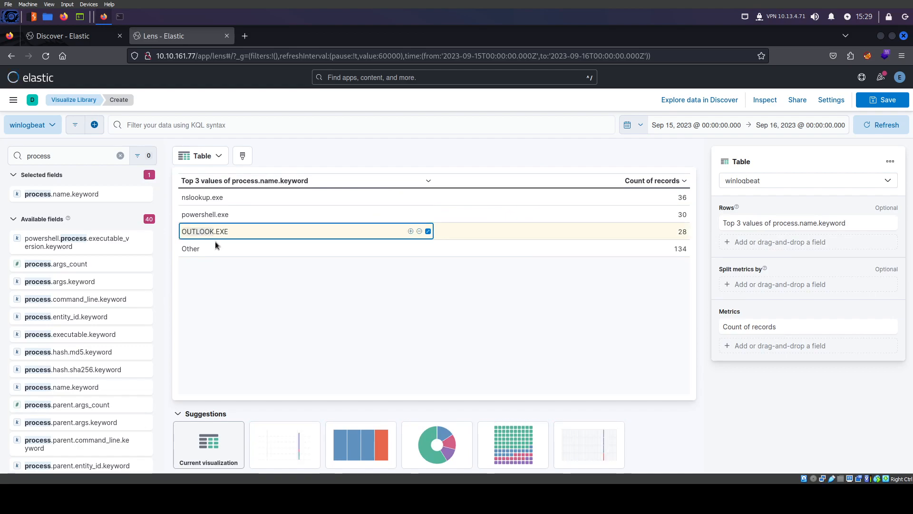
{"action": "left_click", "coordinate": [205, 267]}
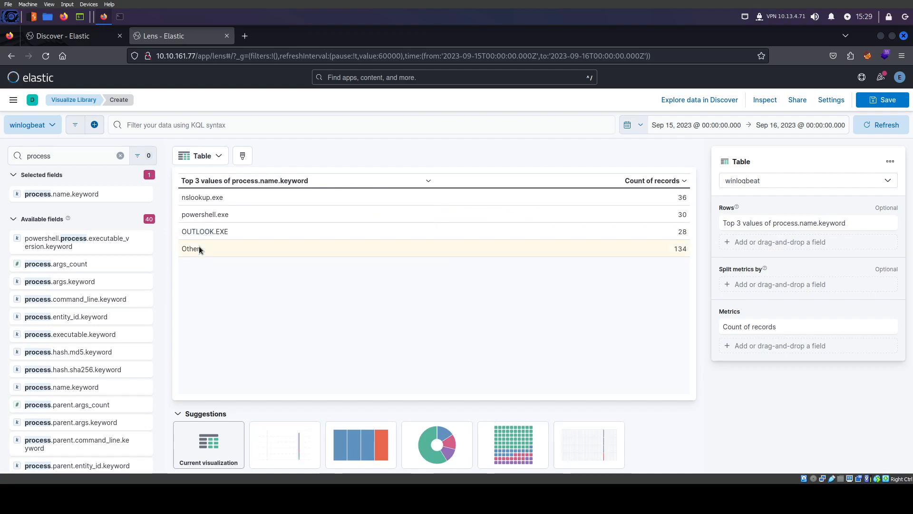
{"action": "double_click", "coordinate": [197, 231]}
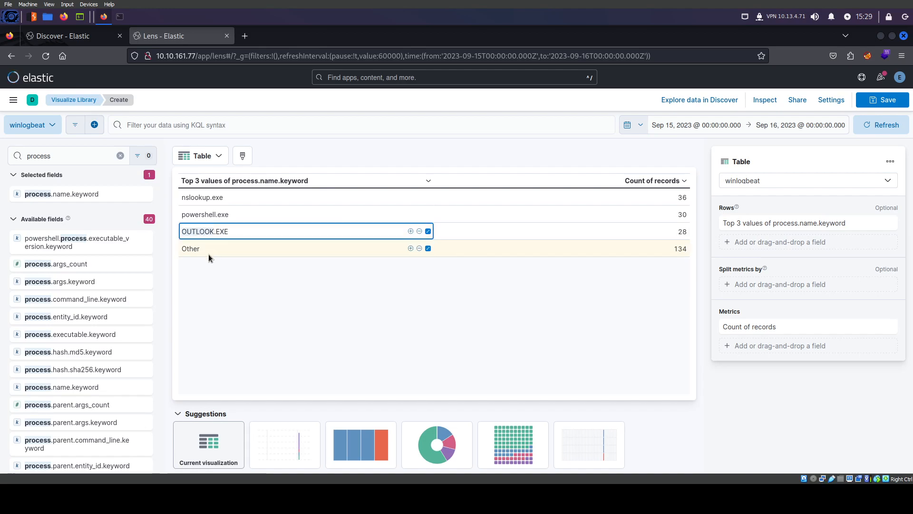
{"action": "left_click", "coordinate": [268, 328]}
{"action": "double_click", "coordinate": [199, 201]}
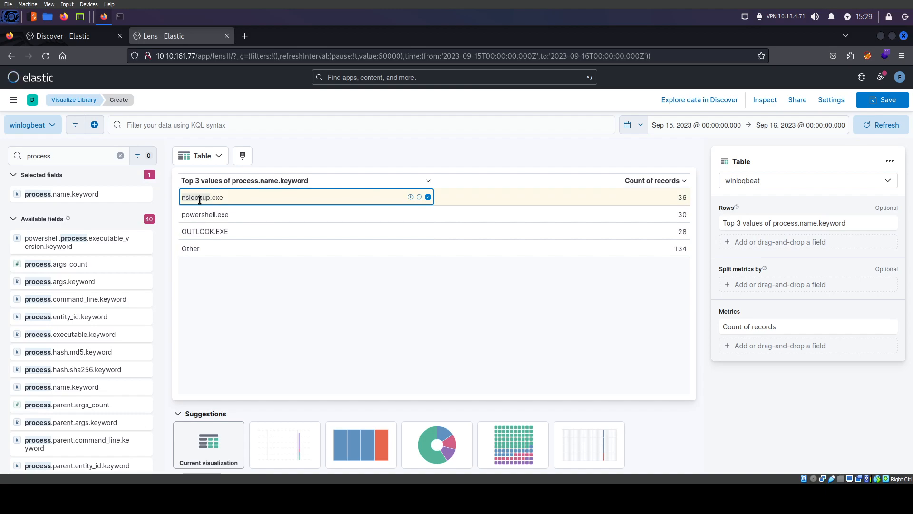
{"action": "double_click", "coordinate": [208, 214]}
{"action": "left_click", "coordinate": [232, 295]}
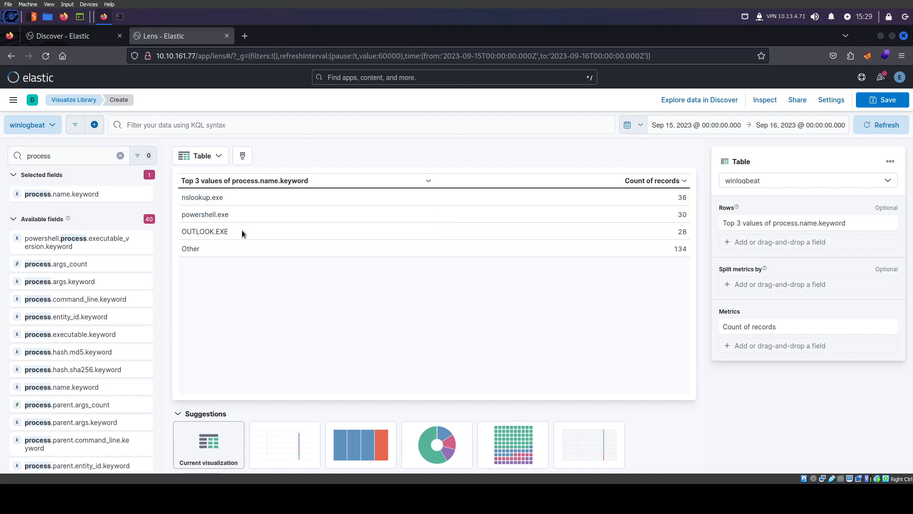
{"action": "double_click", "coordinate": [198, 199]}
{"action": "double_click", "coordinate": [198, 213]}
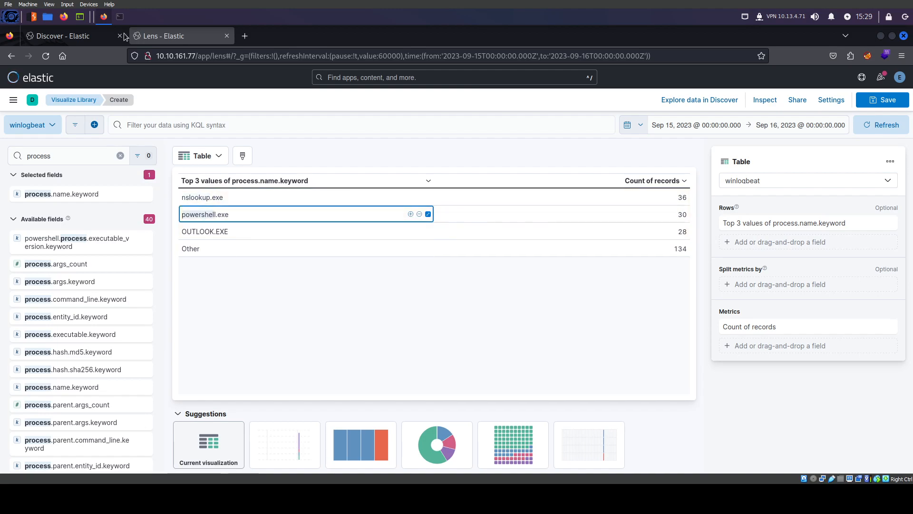
Extend the Discover query with 'and process.name: "OUTLOOK"' and run it, leaving 11 hits
{"action": "left_click", "coordinate": [95, 36]}
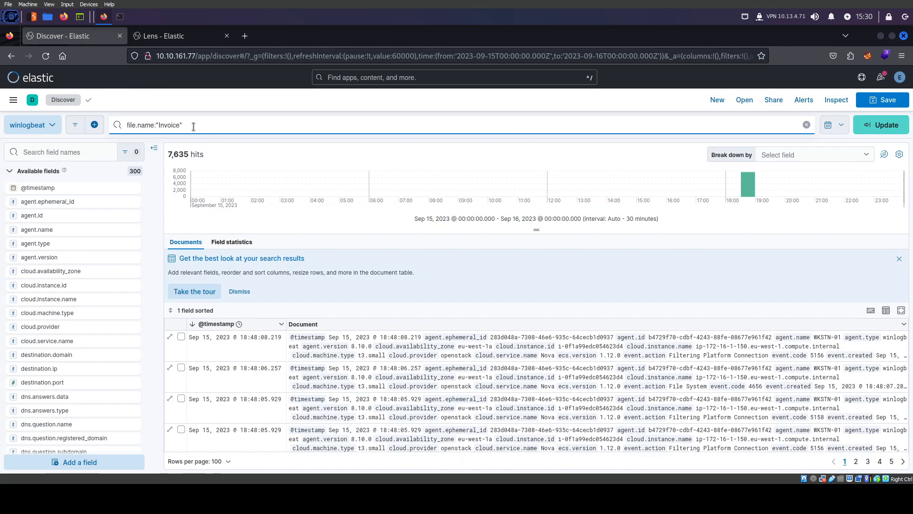
{"action": "type", "text": "and op"}
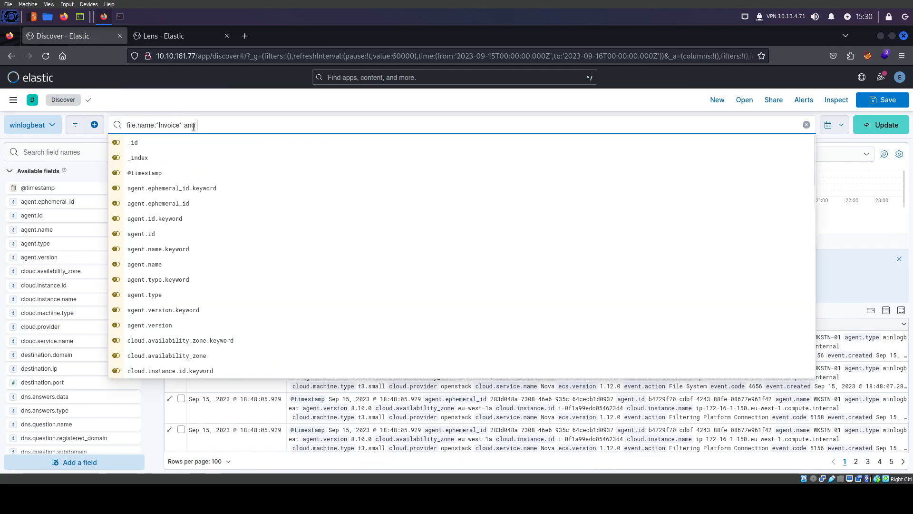
{"action": "key", "text": "BackSpace"}
{"action": "key", "text": "BackSpace"}
{"action": "type", "text": "proce"}
{"action": "type", "text": "es"}
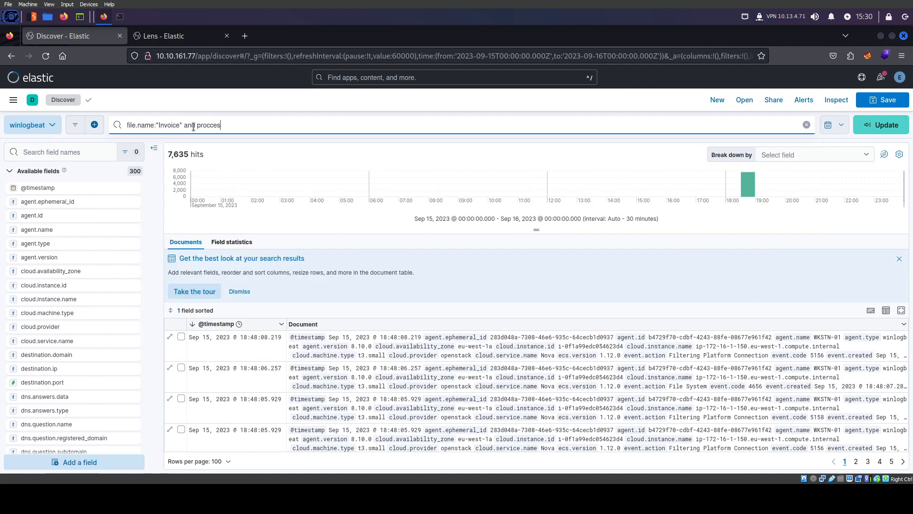
{"action": "key", "text": "Down"}
{"action": "key", "text": "Down"}
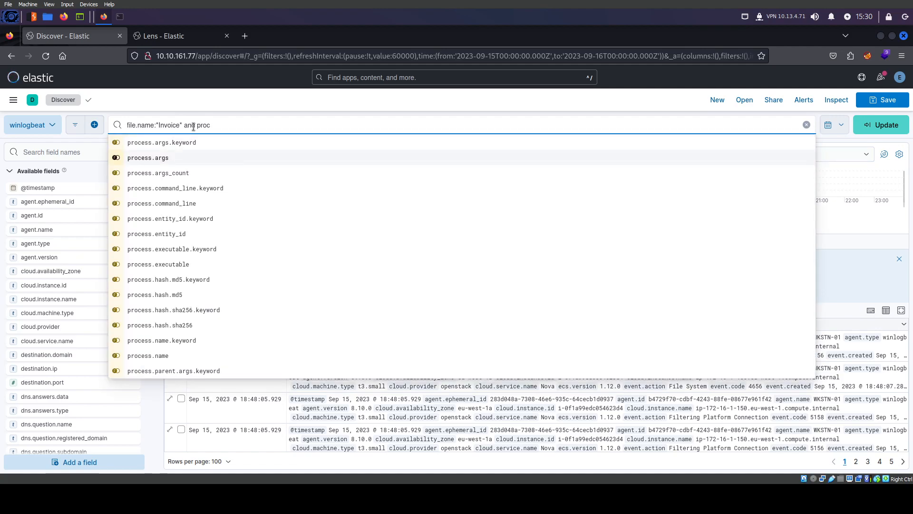
{"action": "key", "text": "Down"}
{"action": "key", "text": "Down"}
{"action": "key", "text": "Down"}
{"action": "key", "text": "Down"}
{"action": "key", "text": "Down"}
{"action": "key", "text": "Down"}
{"action": "key", "text": "Down"}
{"action": "key", "text": "Down"}
{"action": "key", "text": "Down"}
{"action": "key", "text": "Down"}
{"action": "key", "text": "Down"}
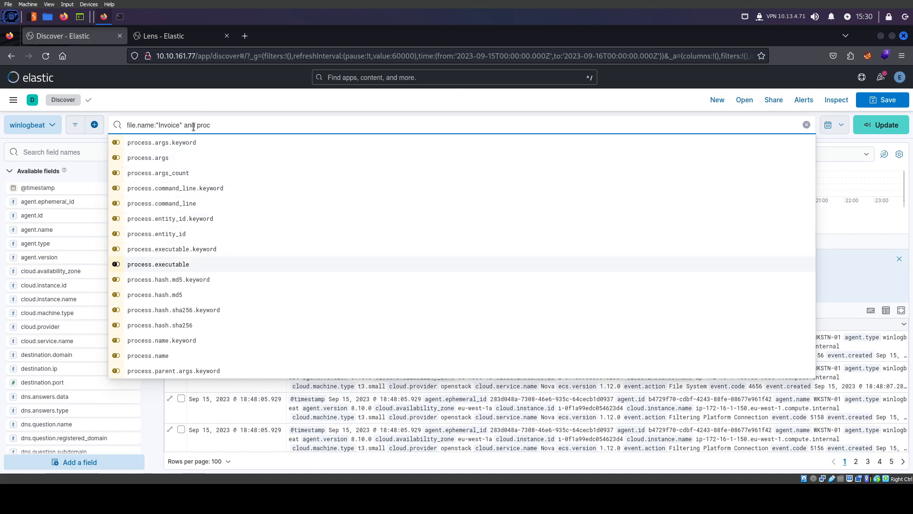
{"action": "key", "text": "Down"}
{"action": "key", "text": "Down"}
{"action": "key", "text": "Return"}
{"action": "key", "text": "BackSpace"}
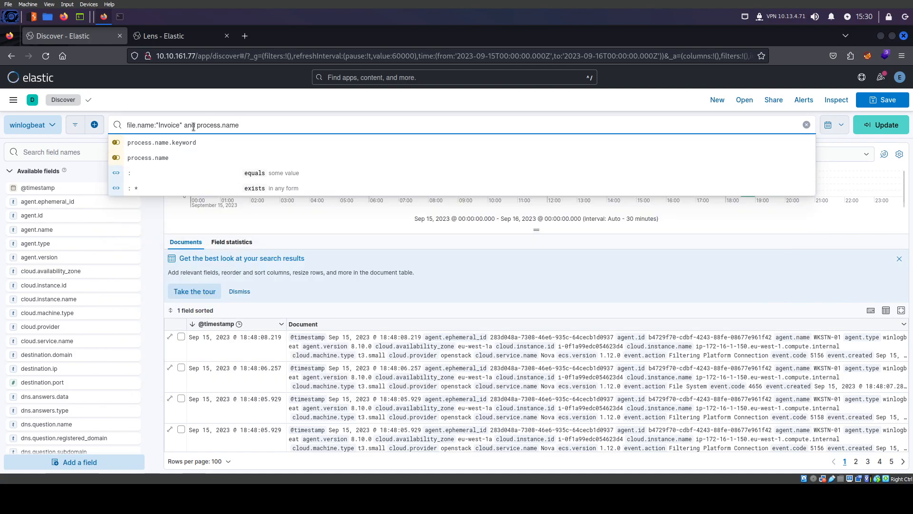
{"action": "type", "text": ": *Out"}
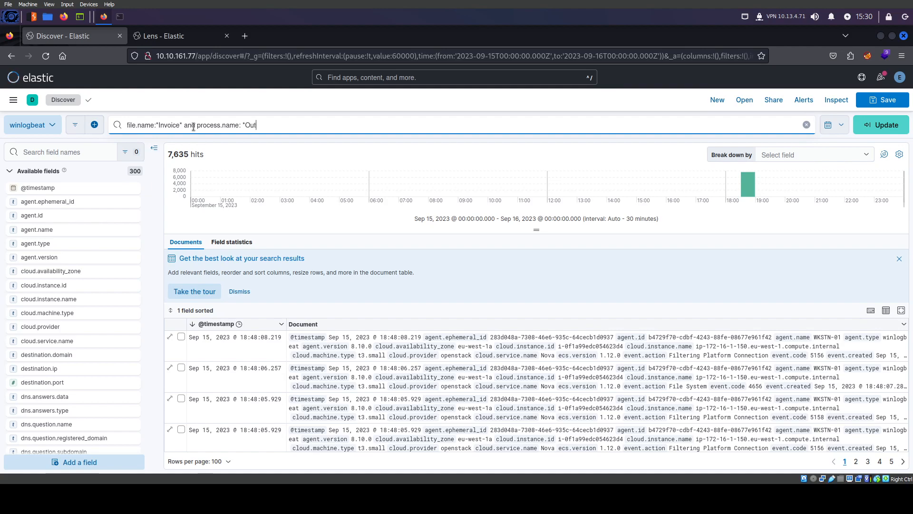
{"action": "left_click", "coordinate": [176, 40]}
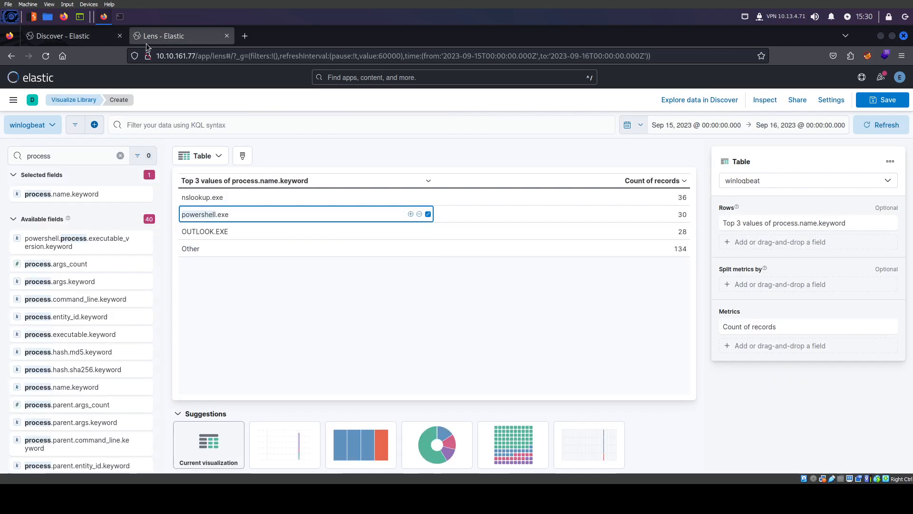
{"action": "left_click", "coordinate": [68, 39]}
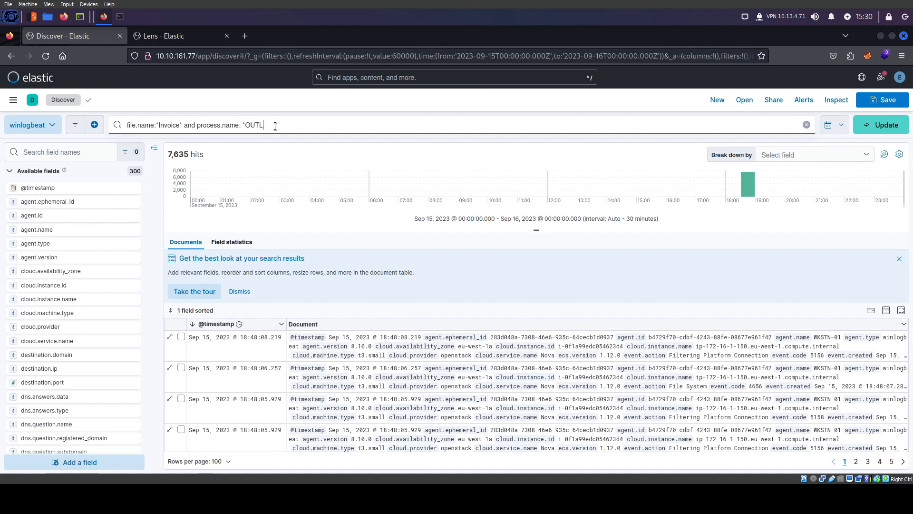
{"action": "key", "text": "Return"}
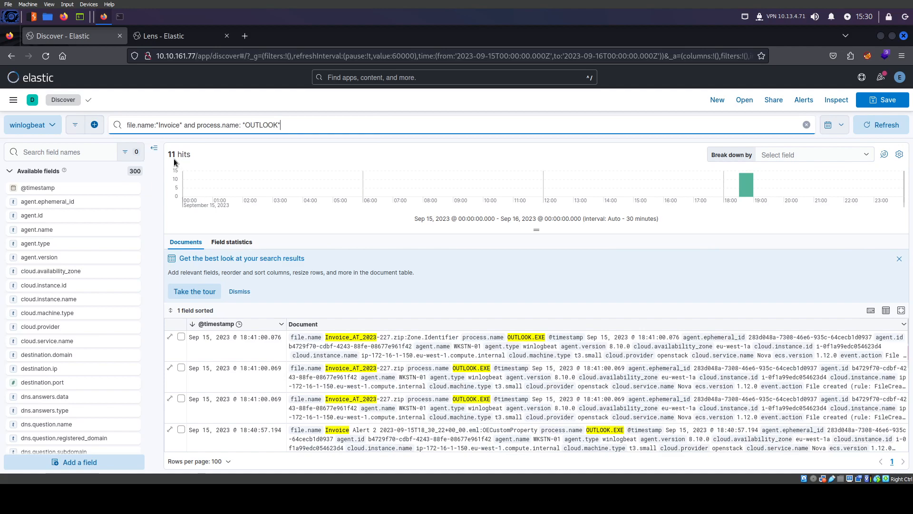
Add host.hostname and process.command_line as columns in the Discover table
{"action": "left_click", "coordinate": [38, 154]}
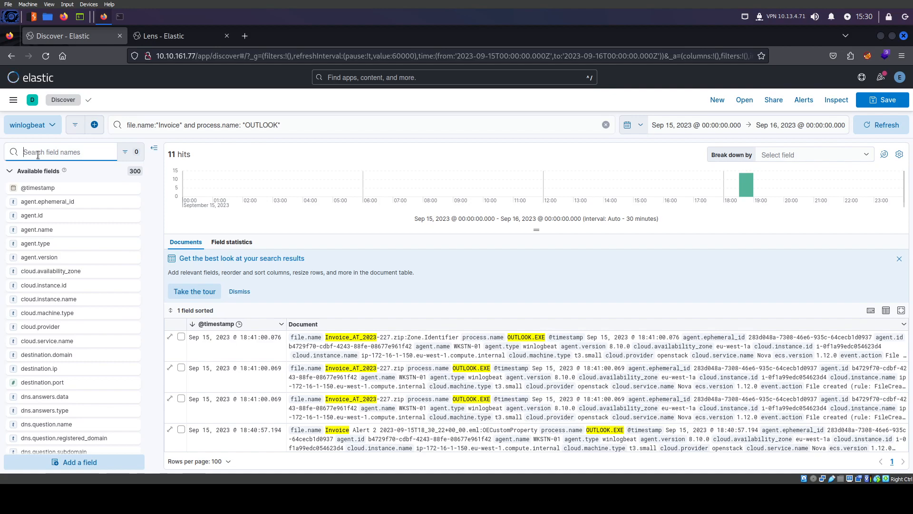
{"action": "type", "text": "host"}
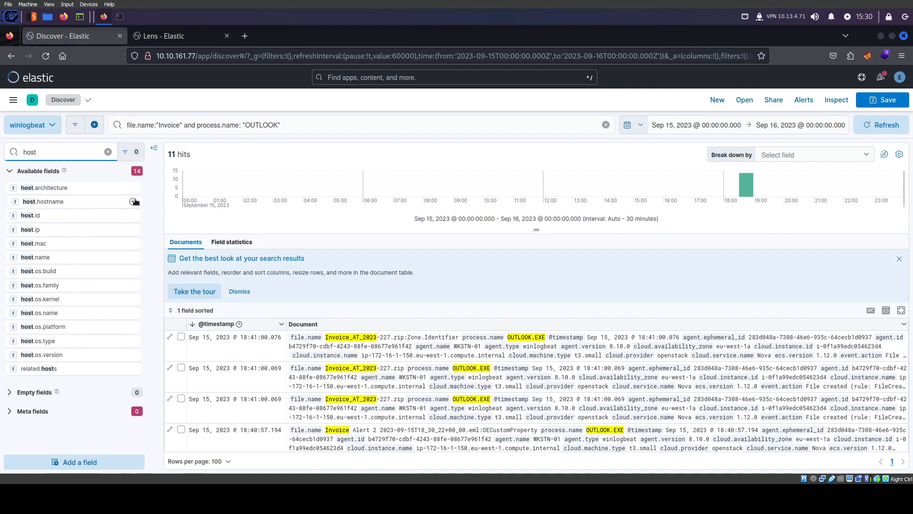
{"action": "left_click", "coordinate": [134, 201]}
{"action": "left_click", "coordinate": [27, 156]}
{"action": "key", "text": "BackSpace"}
{"action": "key", "text": "BackSpace"}
{"action": "key", "text": "BackSpace"}
{"action": "key", "text": "BackSpace"}
{"action": "type", "text": "comm"}
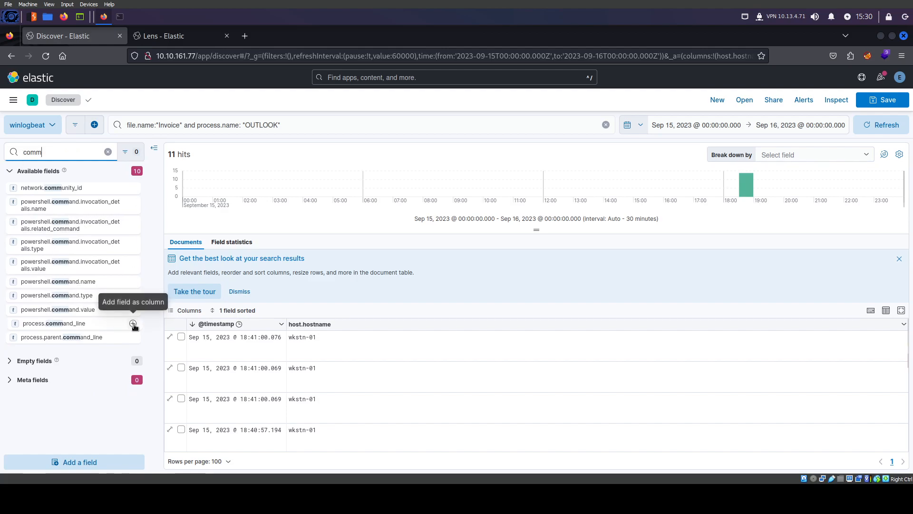
{"action": "left_click", "coordinate": [132, 324]}
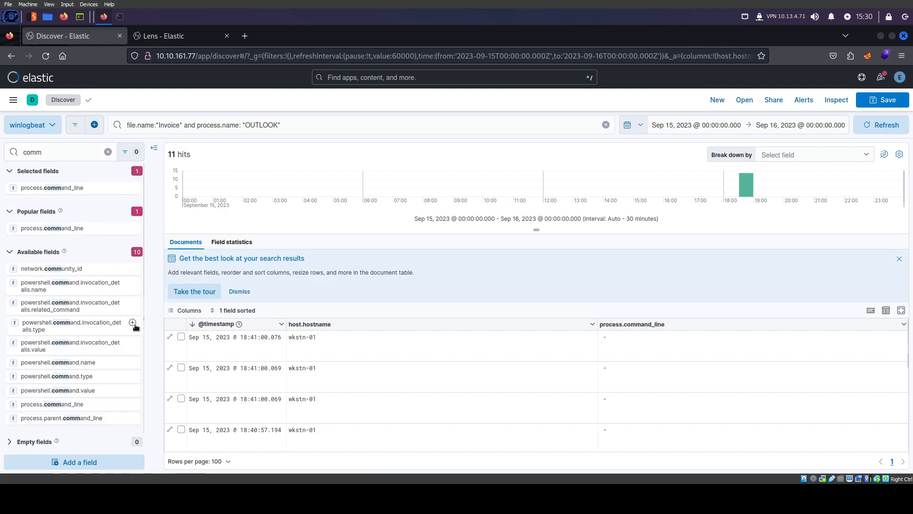
Add event.code and message as further document table columns
{"action": "key", "text": "ctrl+a"}
{"action": "key", "text": "BackSpace"}
{"action": "type", "text": "event"}
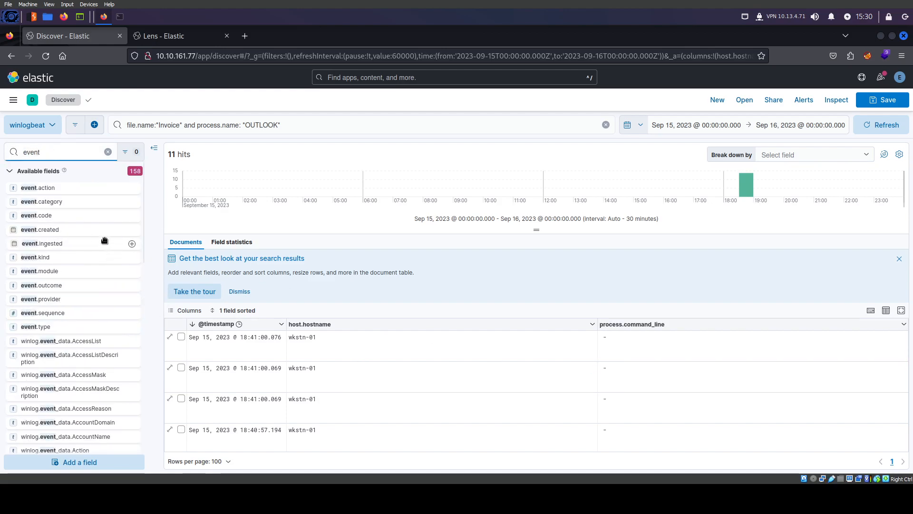
{"action": "left_click", "coordinate": [131, 215]}
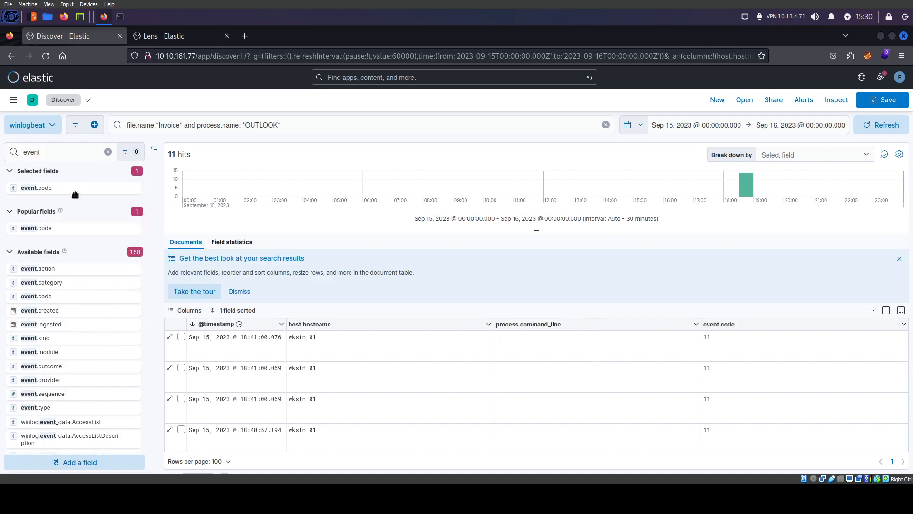
{"action": "left_click", "coordinate": [15, 151]}
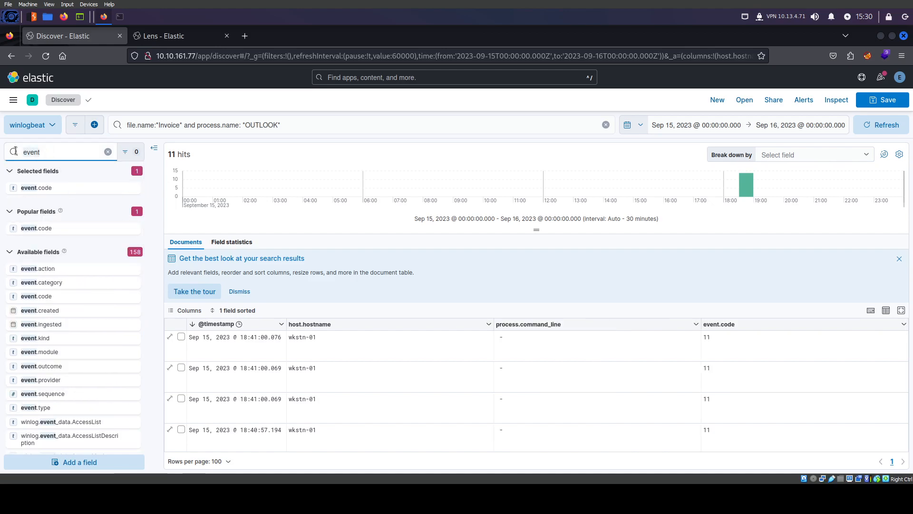
{"action": "key", "text": "ctrl+a"}
{"action": "type", "text": "mess"}
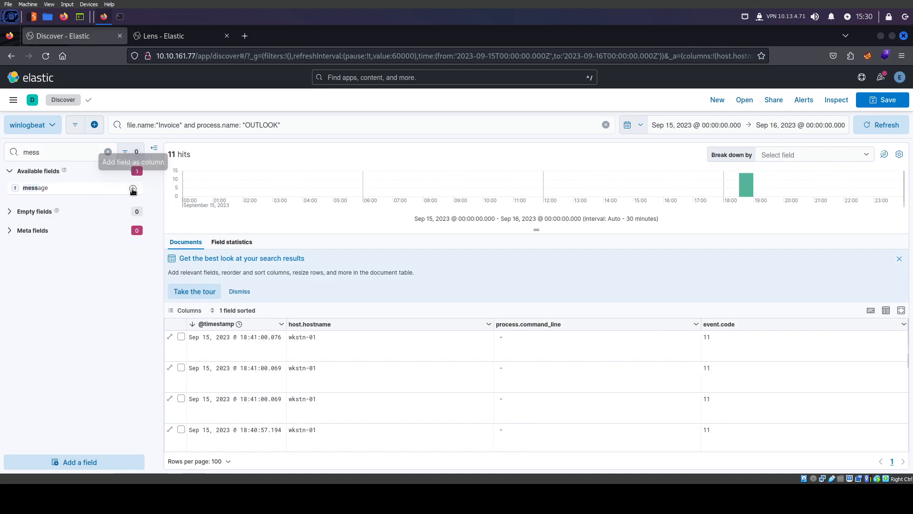
{"action": "left_click", "coordinate": [133, 190]}
Add process.name and process.pid as document table columns
{"action": "key", "text": "ctrl+a"}
{"action": "type", "text": "proces"}
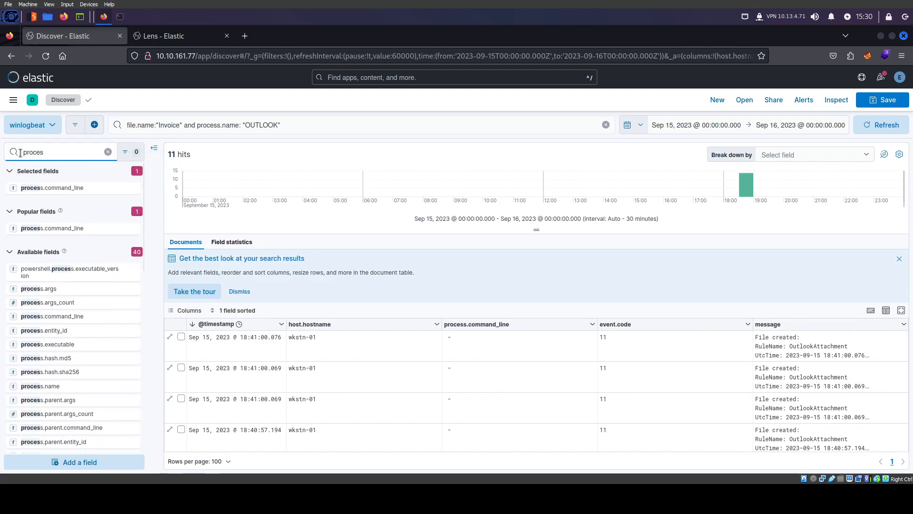
{"action": "type", "text": "s"}
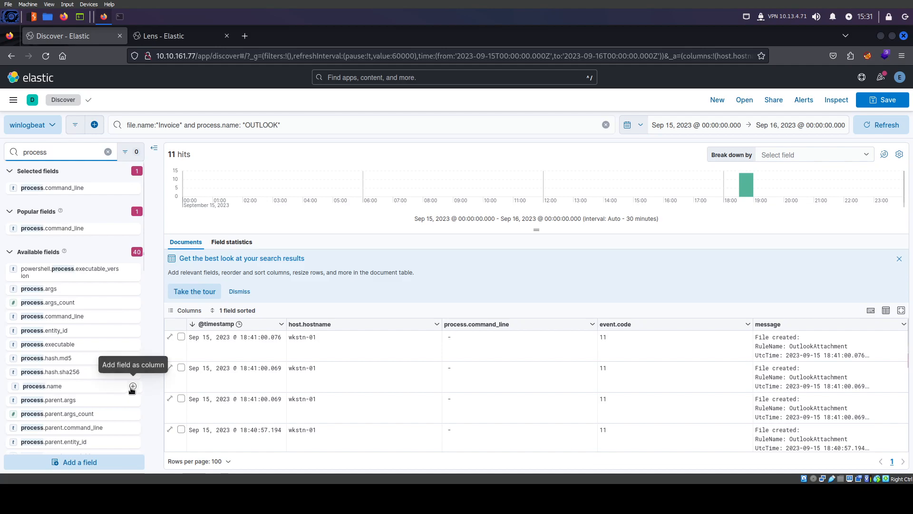
{"action": "left_click", "coordinate": [133, 387]}
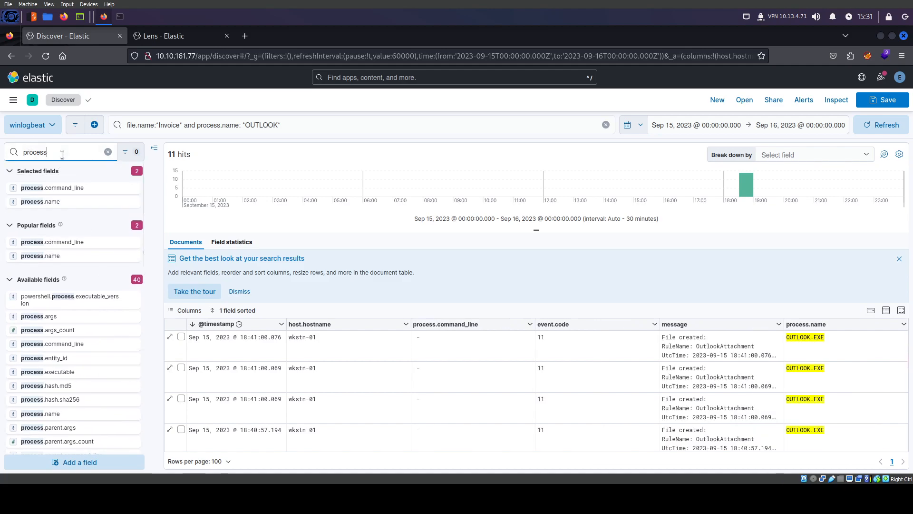
{"action": "scroll", "coordinate": [107, 387], "scroll_direction": "down", "scroll_amount": 7}
{"action": "scroll", "coordinate": [107, 390], "scroll_direction": "down", "scroll_amount": 3}
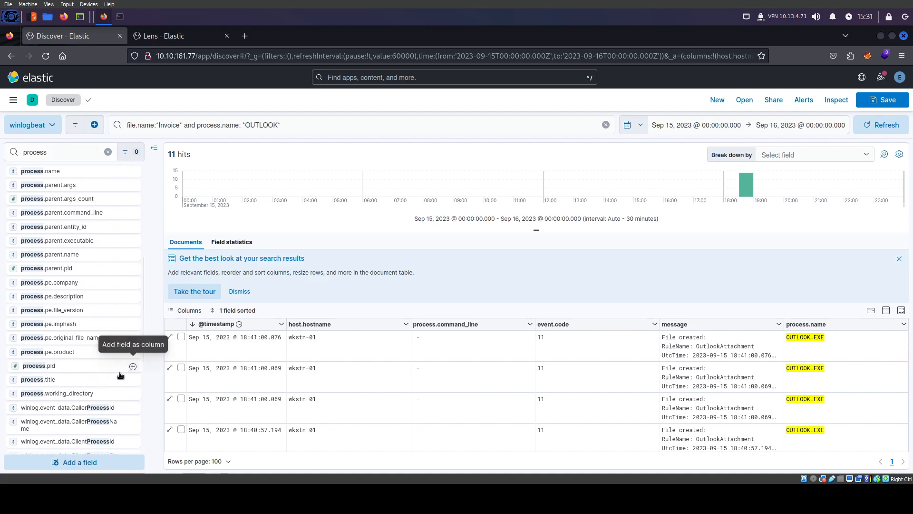
{"action": "left_click", "coordinate": [133, 367]}
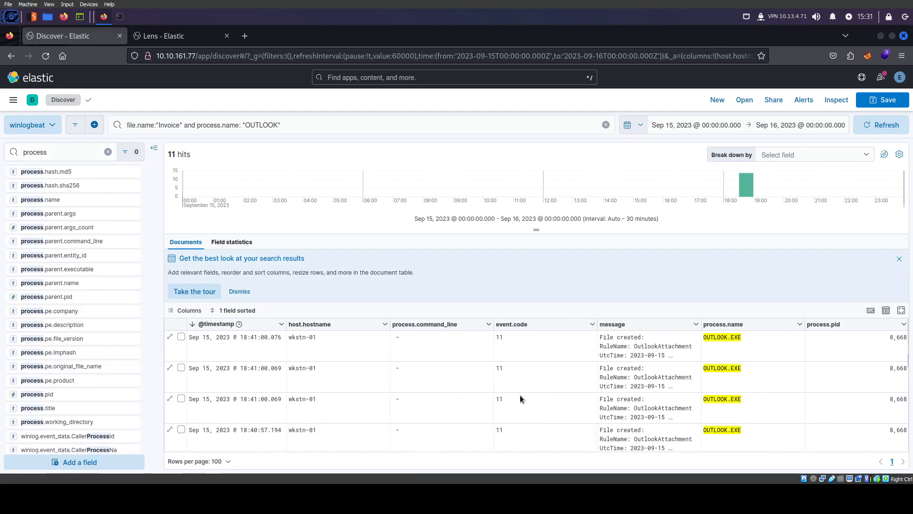
Inspect the first and third rows' messages, then clear the field search
{"action": "scroll", "coordinate": [491, 404], "scroll_direction": "down", "scroll_amount": 3}
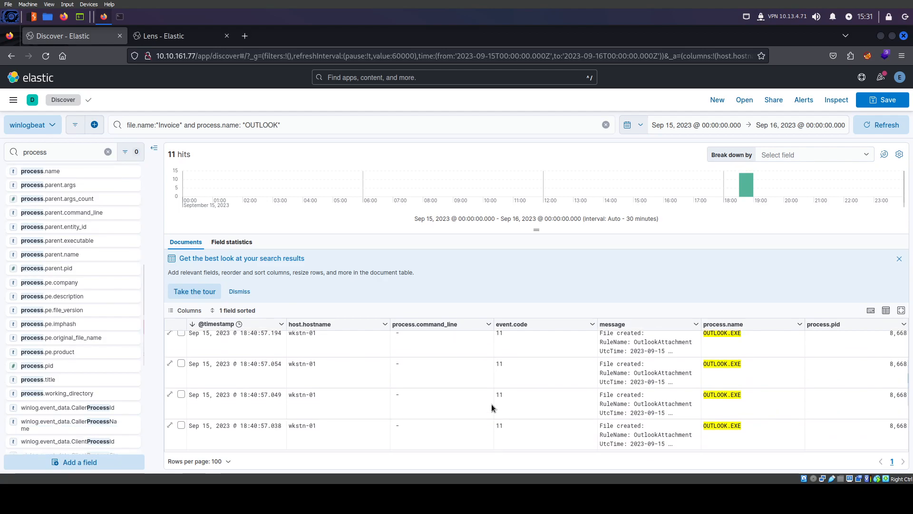
{"action": "scroll", "coordinate": [492, 404], "scroll_direction": "down", "scroll_amount": 2}
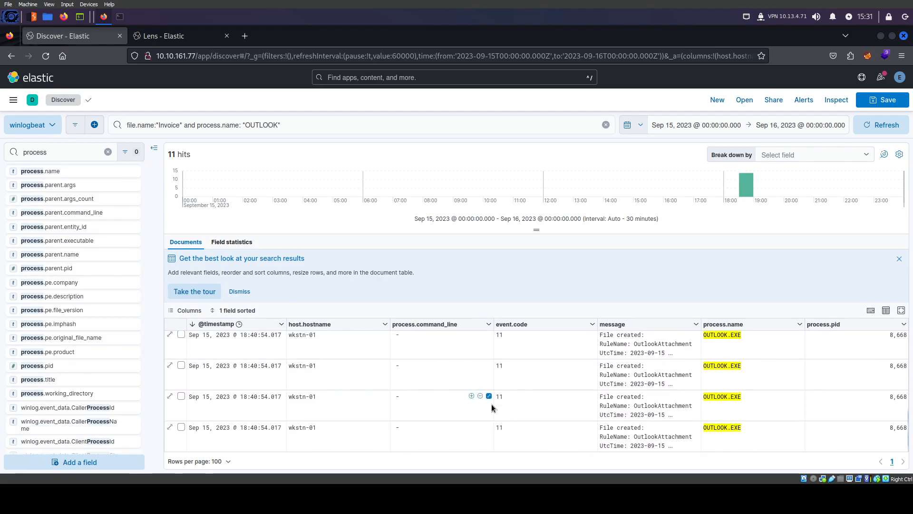
{"action": "left_click", "coordinate": [653, 407]}
{"action": "scroll", "coordinate": [653, 407], "scroll_direction": "up", "scroll_amount": 2}
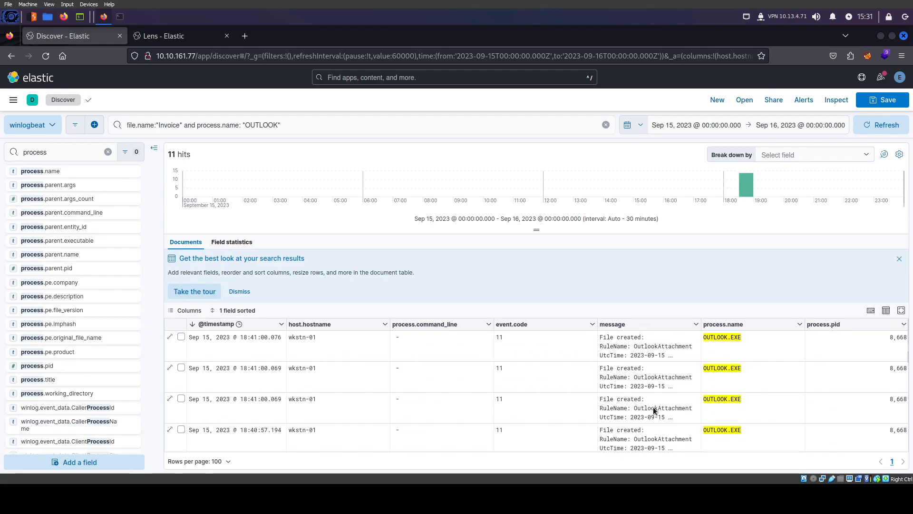
{"action": "left_click", "coordinate": [642, 345]}
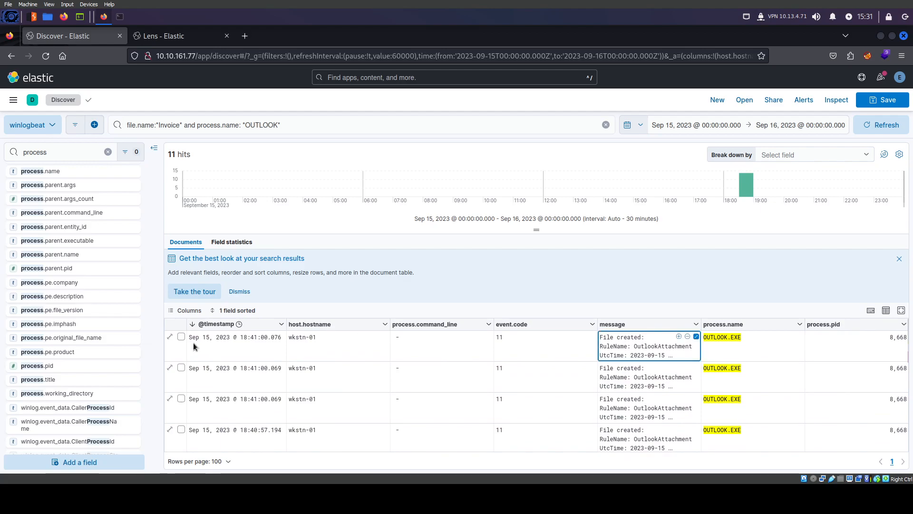
{"action": "scroll", "coordinate": [76, 205], "scroll_direction": "up", "scroll_amount": 6}
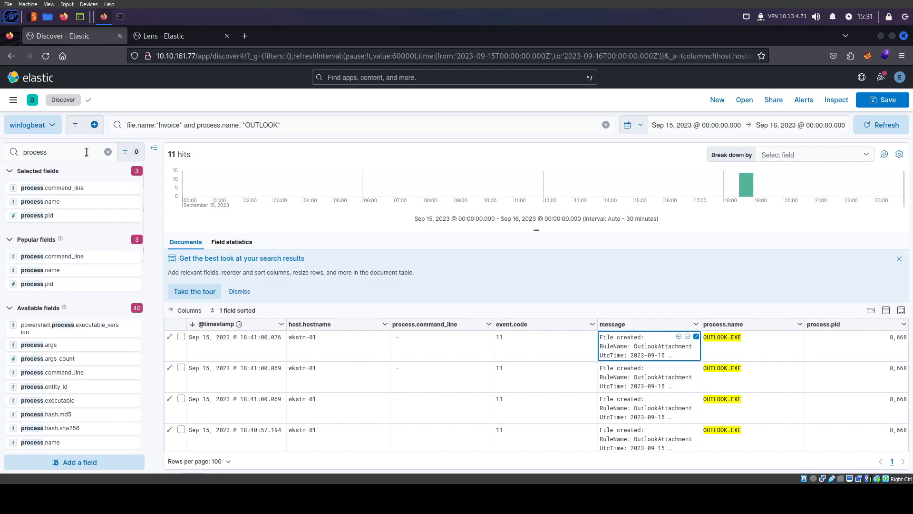
{"action": "left_click", "coordinate": [108, 152]}
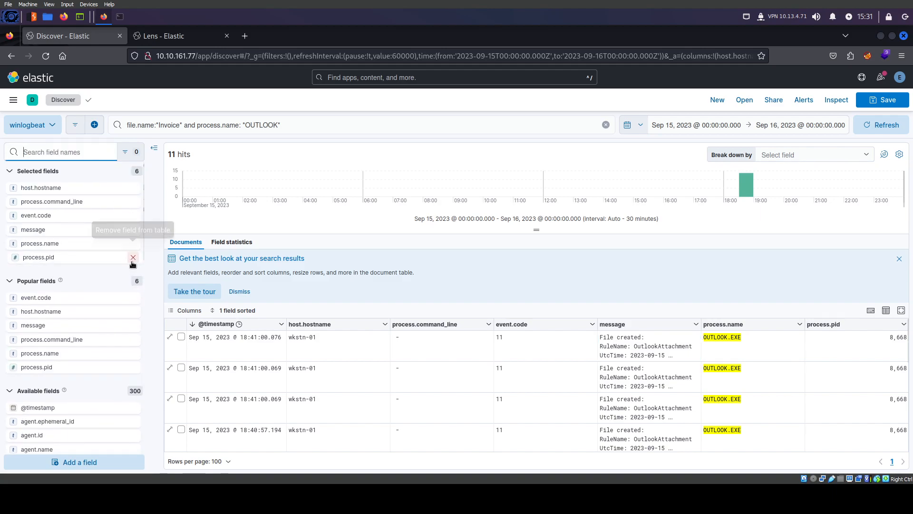
Remove the host.hostname column from the Discover table
{"action": "left_click", "coordinate": [134, 189]}
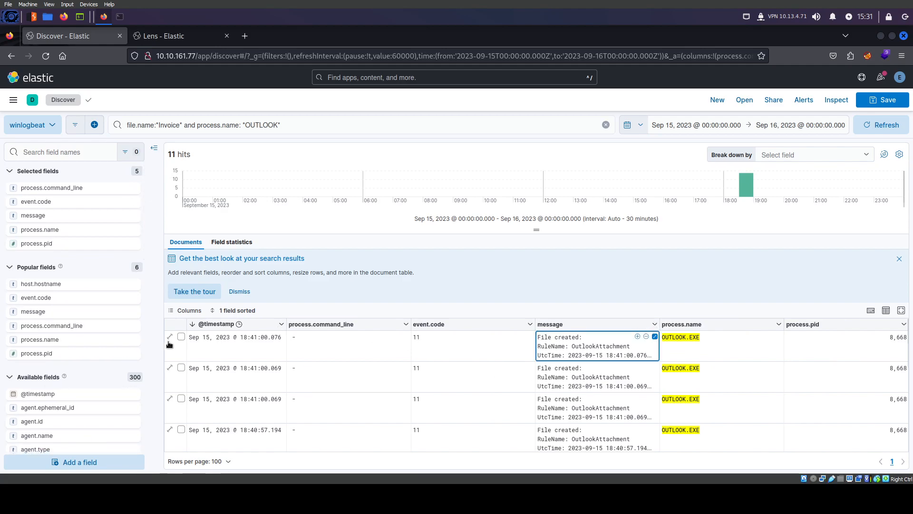
{"action": "scroll", "coordinate": [293, 385], "scroll_direction": "down", "scroll_amount": 1}
{"action": "scroll", "coordinate": [292, 385], "scroll_direction": "down", "scroll_amount": 3}
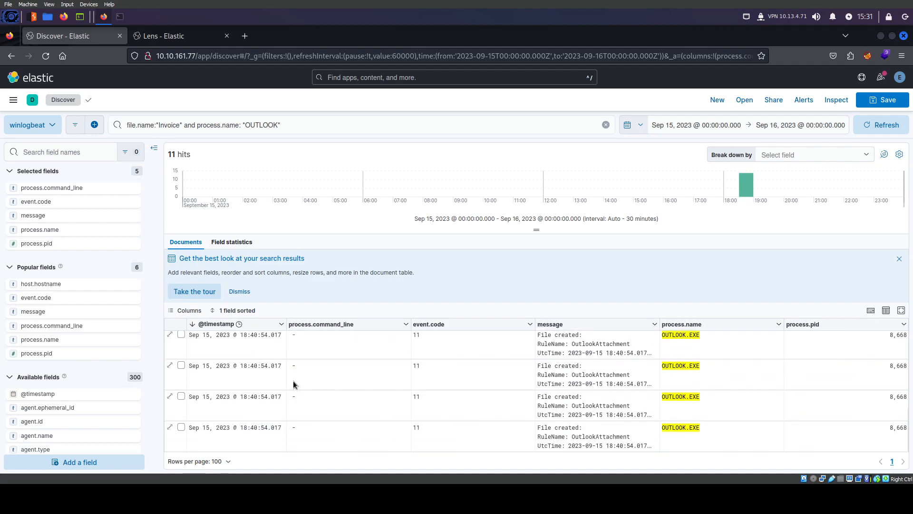
{"action": "scroll", "coordinate": [209, 435], "scroll_direction": "up", "scroll_amount": 4}
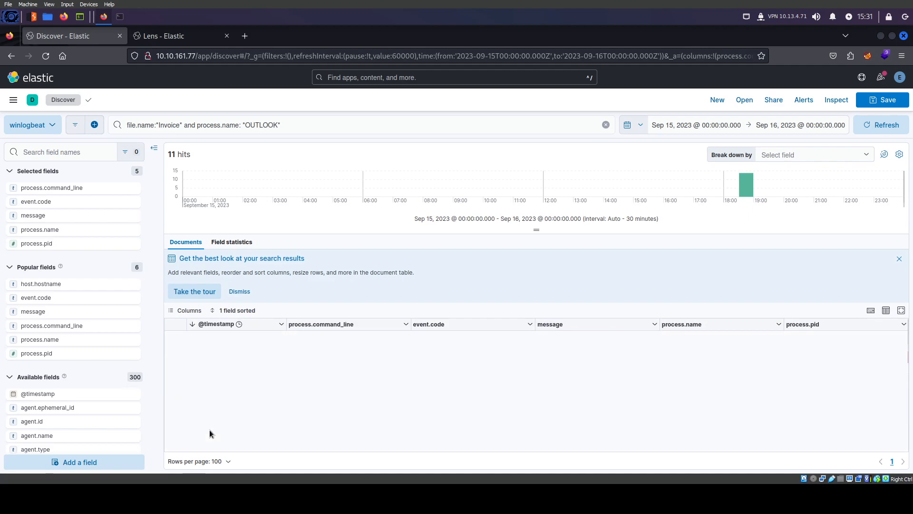
{"action": "left_click", "coordinate": [197, 326]}
{"action": "left_click", "coordinate": [194, 326]}
{"action": "left_click", "coordinate": [195, 324]}
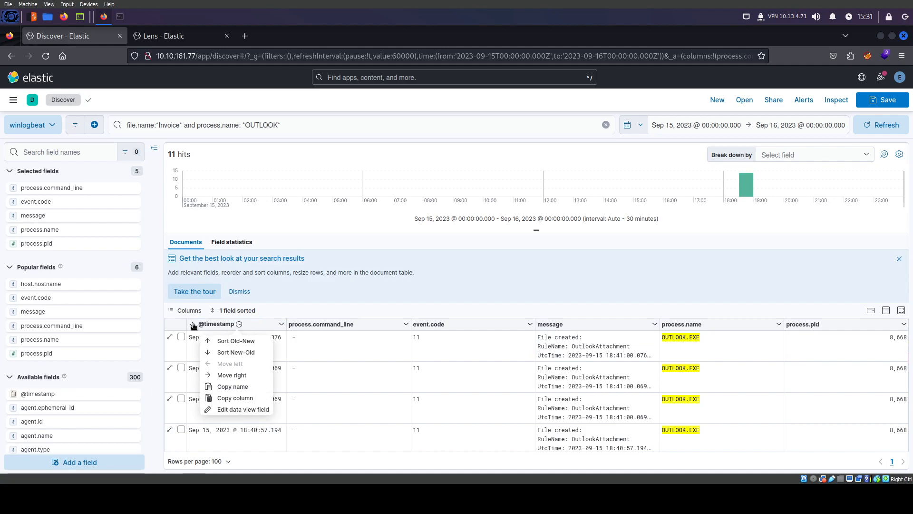
{"action": "left_click", "coordinate": [226, 342]}
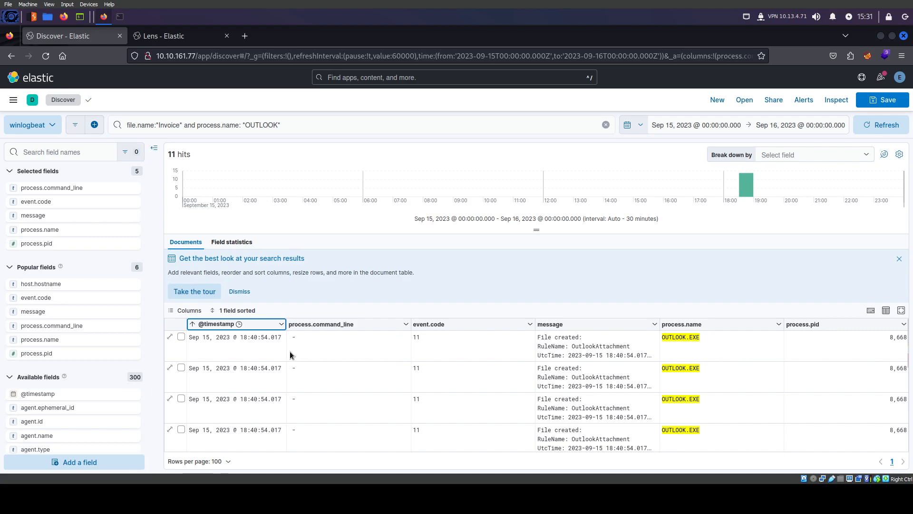
{"action": "left_click", "coordinate": [64, 152]}
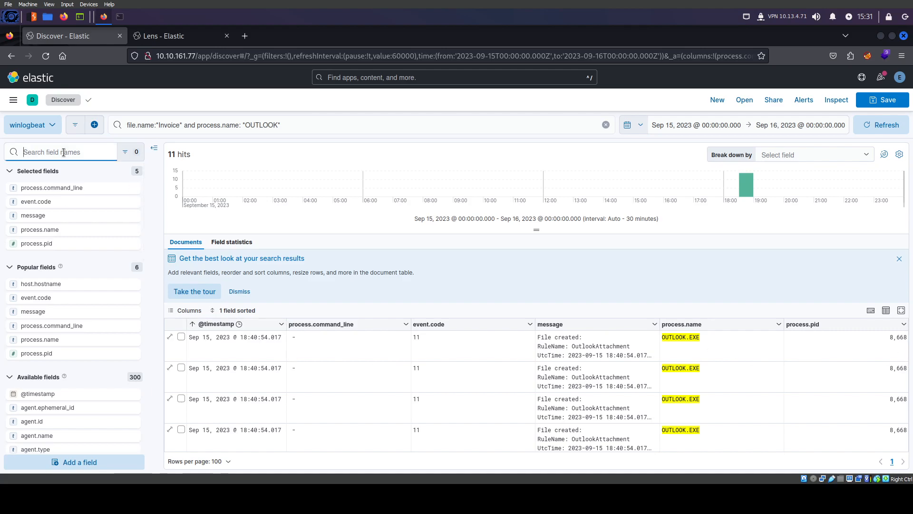
Search the field list for 'file' and add file.name as a table column
{"action": "type", "text": "file"}
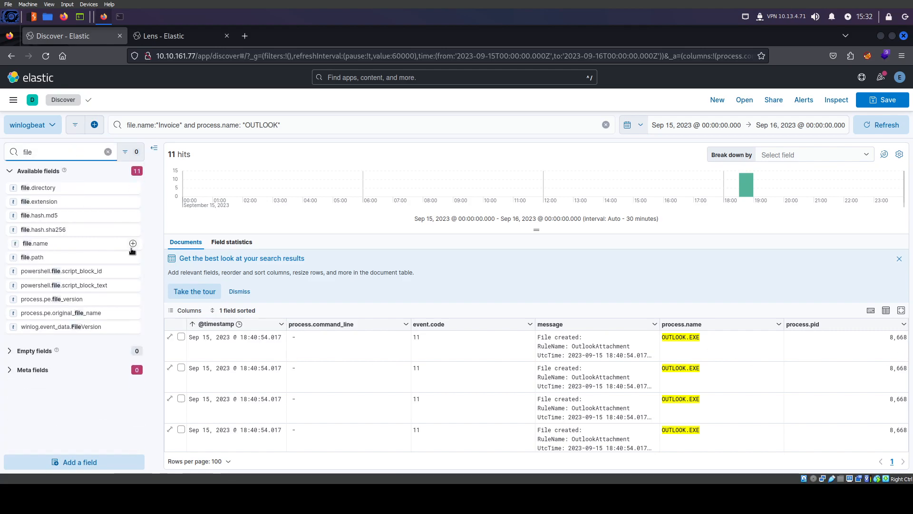
{"action": "left_click", "coordinate": [133, 244]}
{"action": "left_click", "coordinate": [108, 151]}
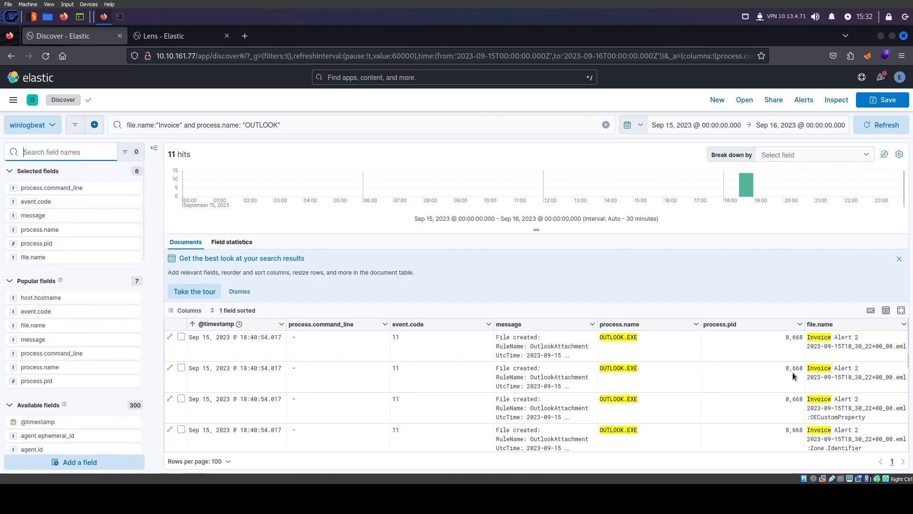
Scroll the table to the Invoice_AT_2023-227.zip rows created by OUTLOOK.EXE
{"action": "left_click", "coordinate": [824, 328]}
{"action": "left_click", "coordinate": [824, 326]}
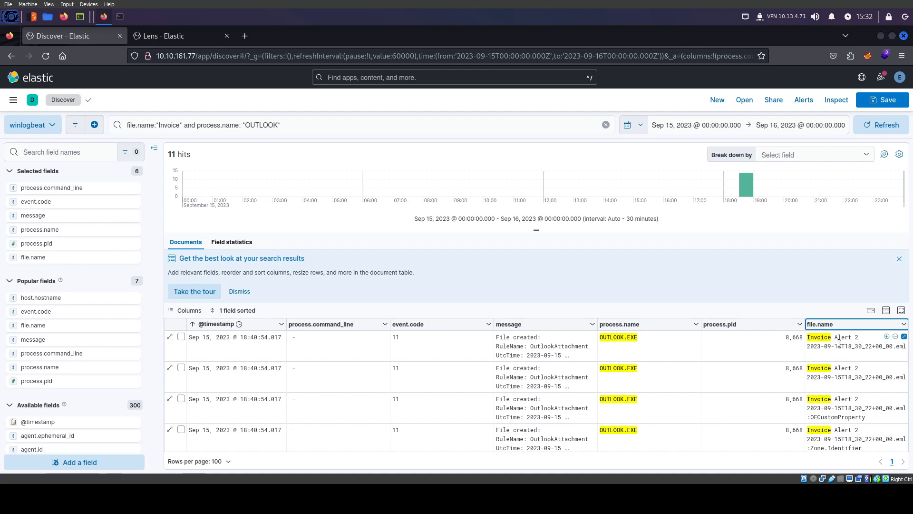
{"action": "scroll", "coordinate": [830, 376], "scroll_direction": "down", "scroll_amount": 5}
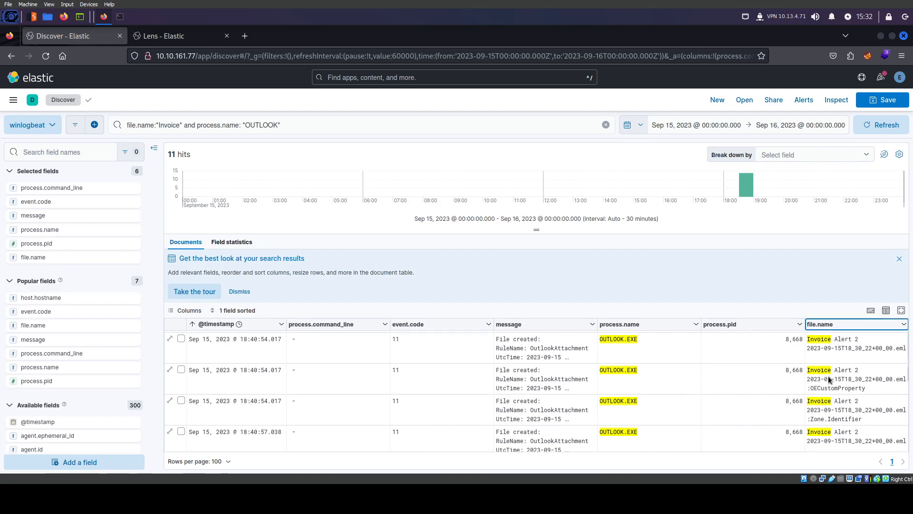
{"action": "scroll", "coordinate": [830, 376], "scroll_direction": "down", "scroll_amount": 2}
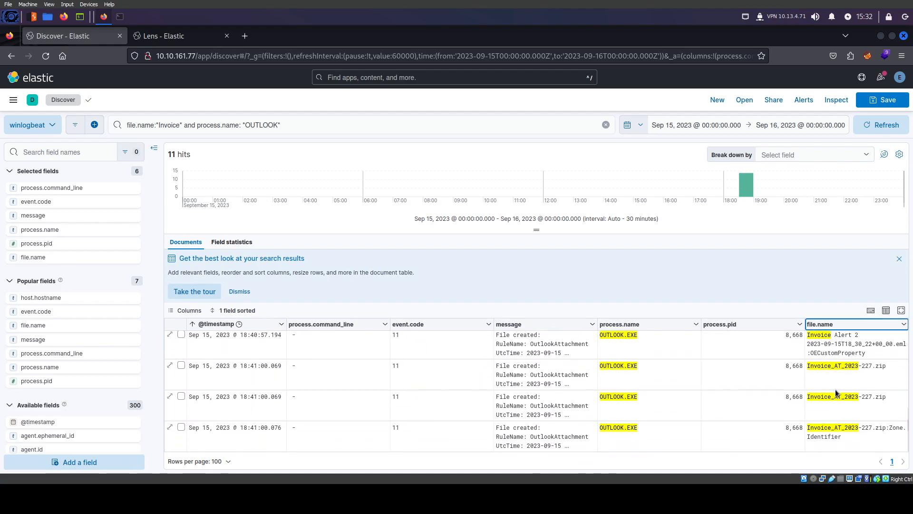
{"action": "scroll", "coordinate": [443, 399], "scroll_direction": "up", "scroll_amount": 5}
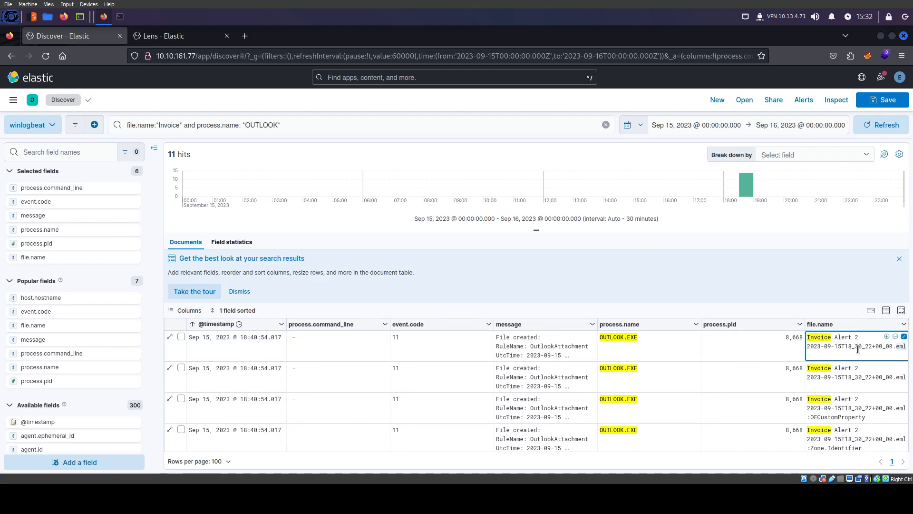
{"action": "scroll", "coordinate": [857, 364], "scroll_direction": "down", "scroll_amount": 4}
{"action": "scroll", "coordinate": [833, 369], "scroll_direction": "down", "scroll_amount": 3}
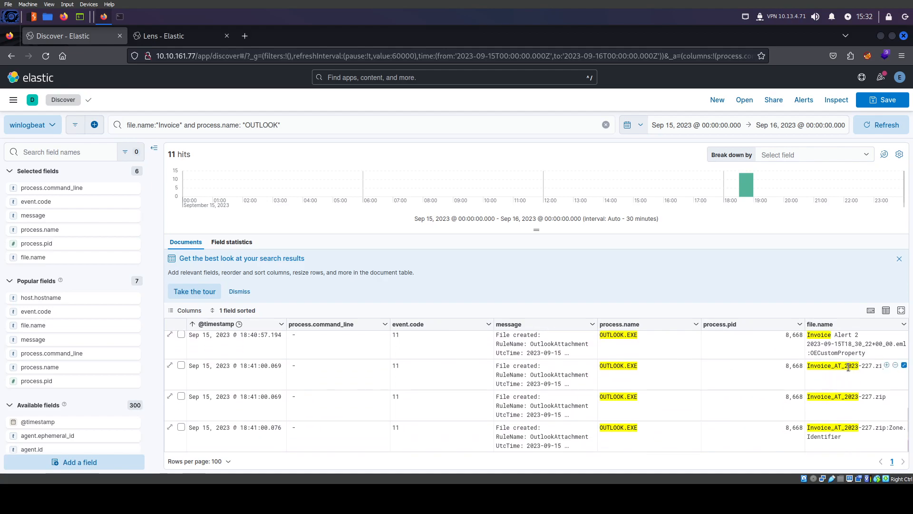
{"action": "scroll", "coordinate": [846, 371], "scroll_direction": "up", "scroll_amount": 1}
{"action": "scroll", "coordinate": [827, 413], "scroll_direction": "down", "scroll_amount": 1}
{"action": "left_click", "coordinate": [824, 366]}
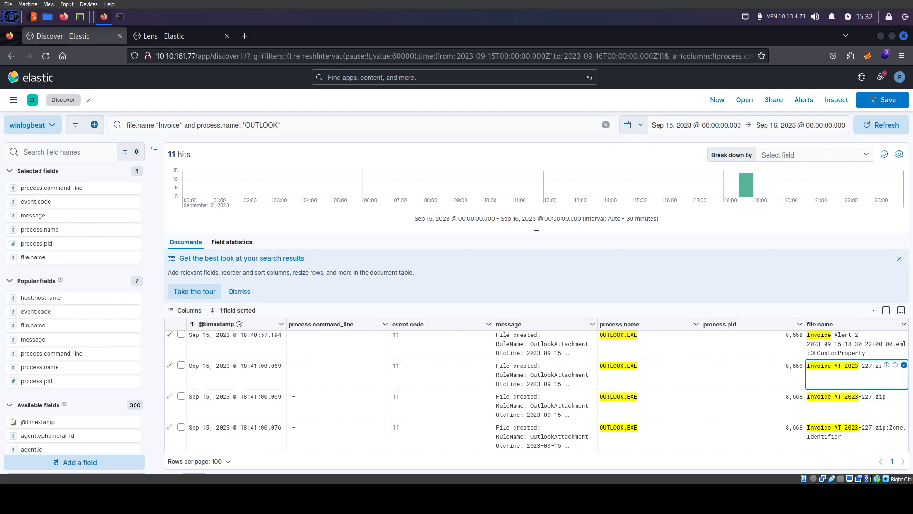
Open surrounding documents for the Invoice_AT_2023-227.zip event and load 10 newer events
{"action": "left_click", "coordinate": [170, 365]}
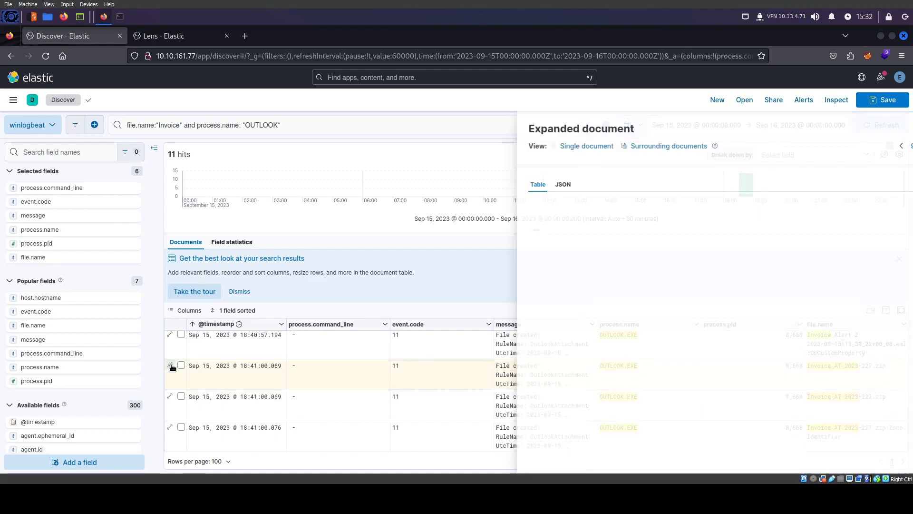
{"action": "left_click", "coordinate": [609, 146]}
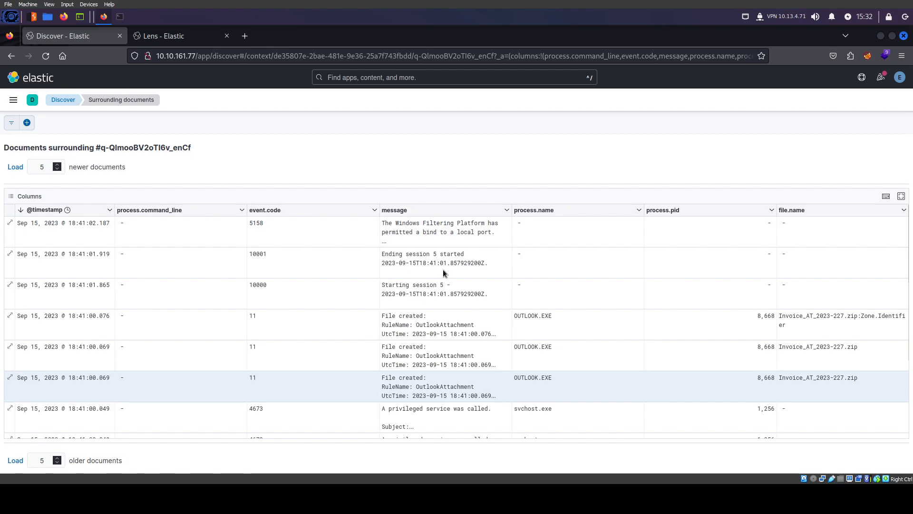
{"action": "left_click_drag", "start_coordinate": [454, 223], "coordinate": [394, 226]}
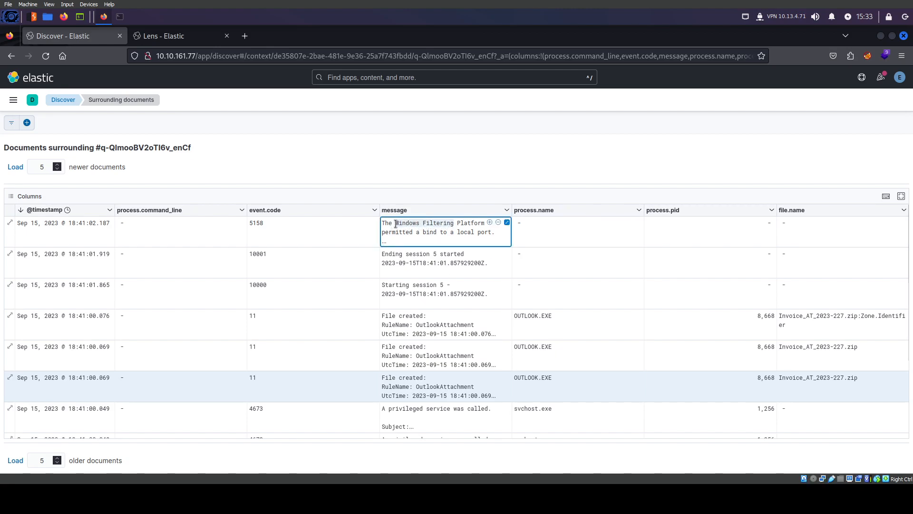
{"action": "left_click", "coordinate": [11, 167]}
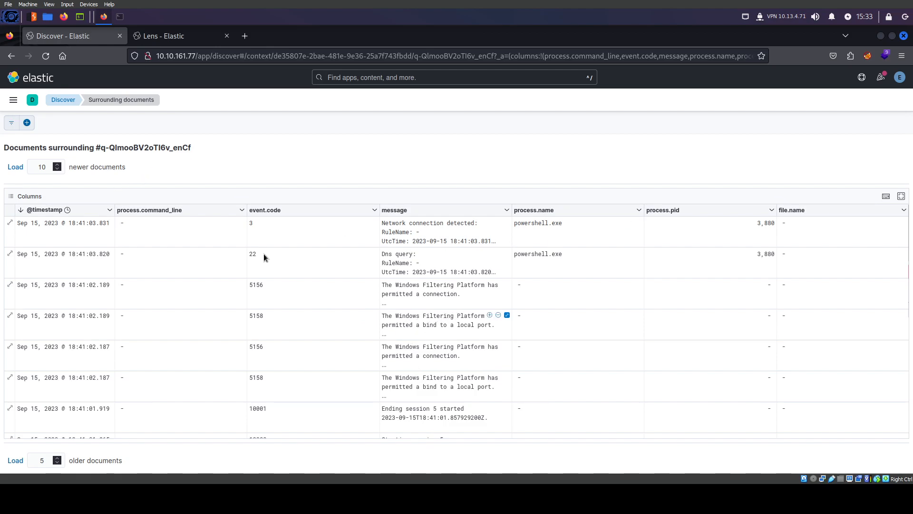
{"action": "left_click", "coordinate": [27, 122]}
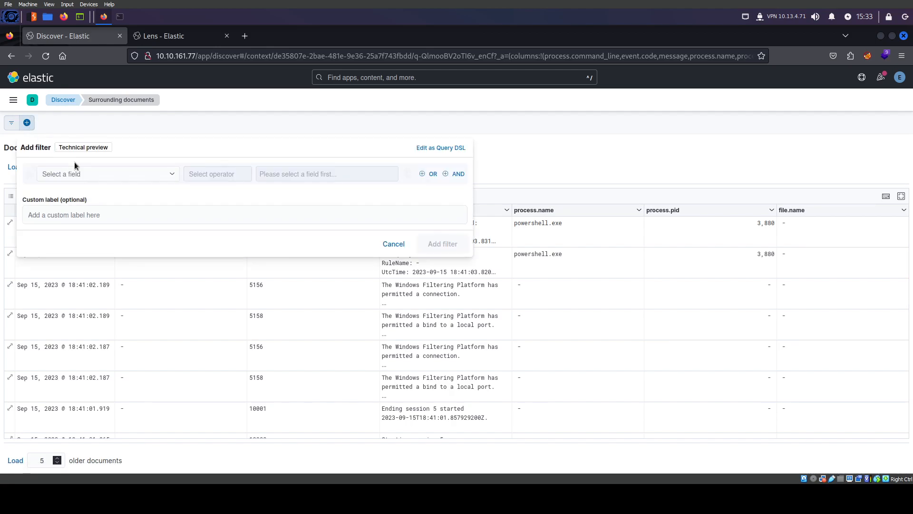
{"action": "left_click", "coordinate": [116, 177]}
{"action": "type", "text": "message"}
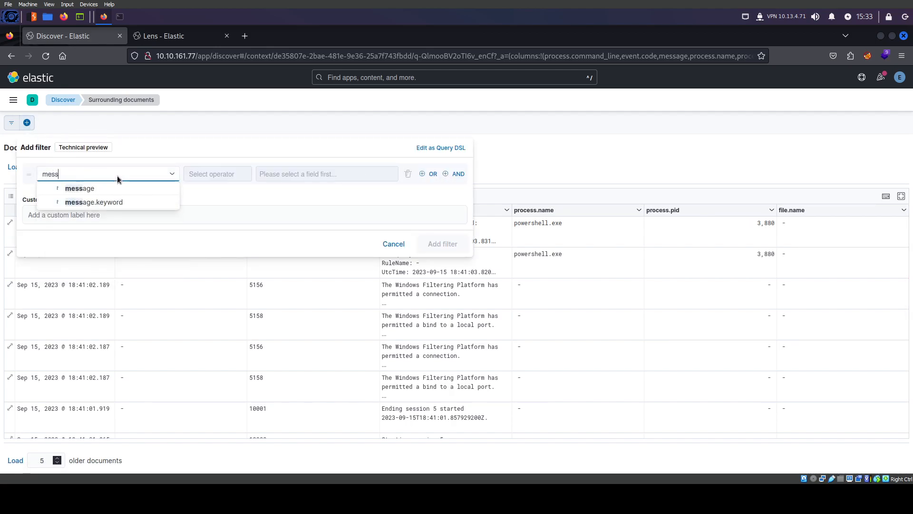
{"action": "left_click", "coordinate": [90, 188]}
{"action": "left_click", "coordinate": [211, 173]}
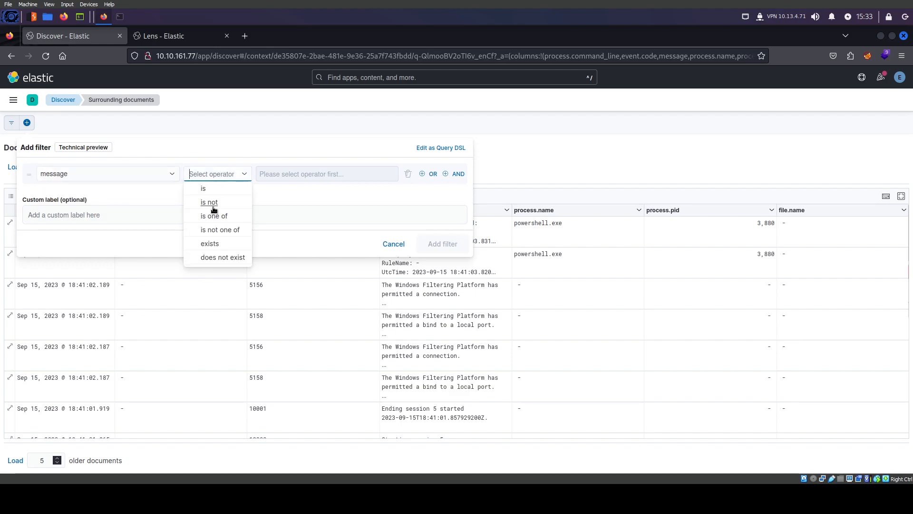
{"action": "left_click", "coordinate": [210, 210]}
{"action": "type", "text": "Windows Filtering"}
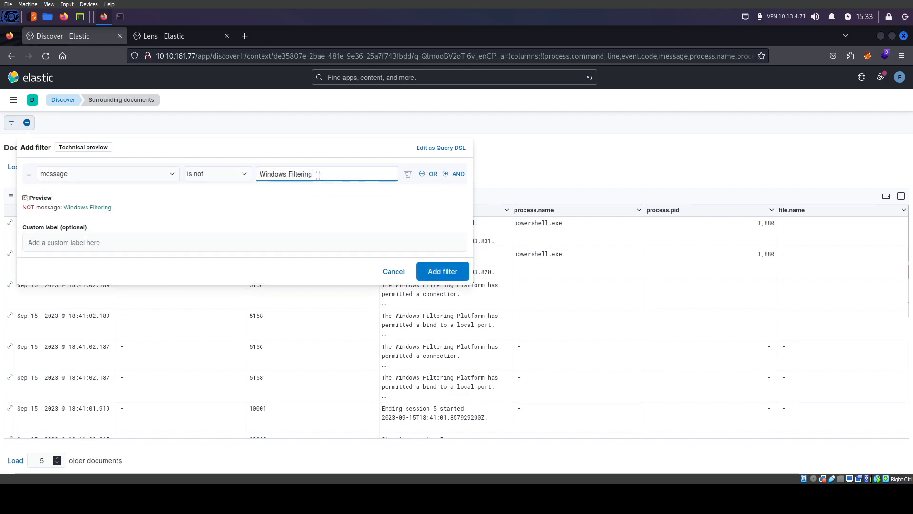
{"action": "left_click", "coordinate": [443, 271]}
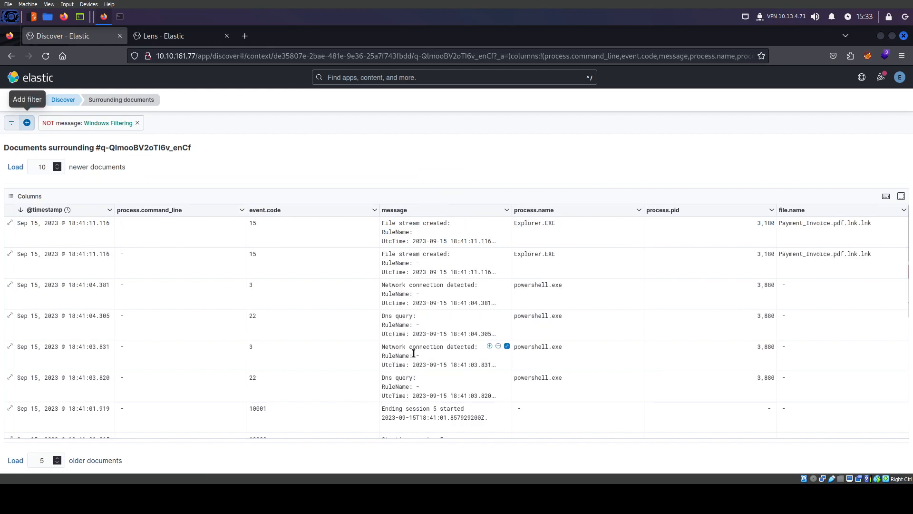
{"action": "scroll", "coordinate": [414, 353], "scroll_direction": "down", "scroll_amount": 3}
{"action": "scroll", "coordinate": [414, 354], "scroll_direction": "up", "scroll_amount": 3}
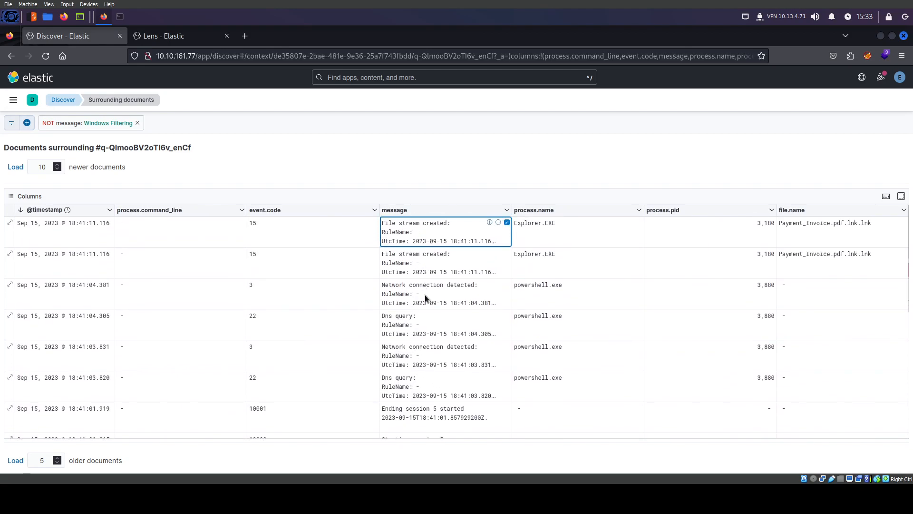
{"action": "scroll", "coordinate": [430, 347], "scroll_direction": "down", "scroll_amount": 3}
{"action": "scroll", "coordinate": [562, 428], "scroll_direction": "down", "scroll_amount": 3}
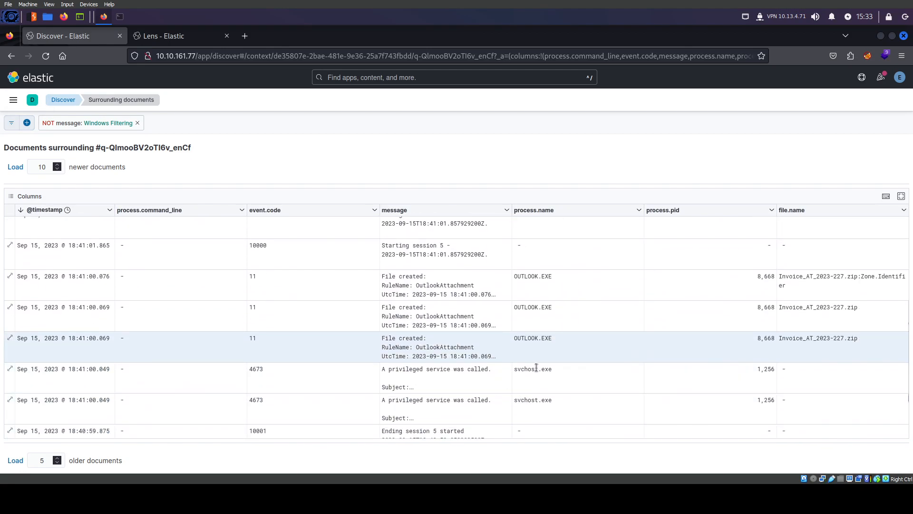
{"action": "left_click", "coordinate": [804, 339]}
{"action": "scroll", "coordinate": [805, 342], "scroll_direction": "down", "scroll_amount": 3}
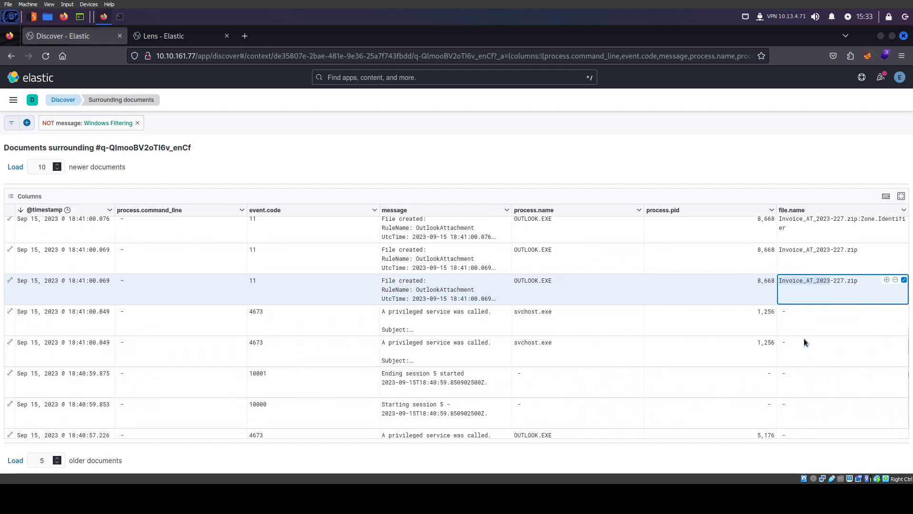
{"action": "left_click", "coordinate": [9, 461]}
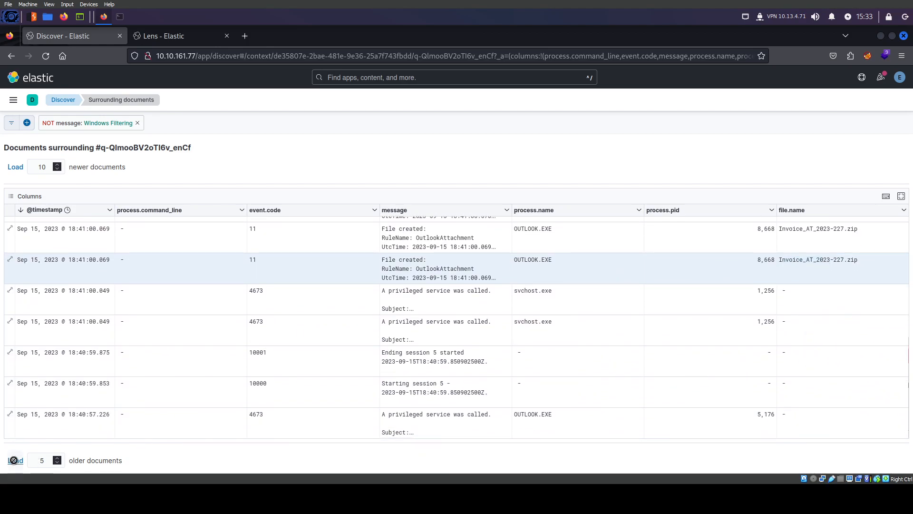
{"action": "scroll", "coordinate": [599, 352], "scroll_direction": "down", "scroll_amount": 2}
{"action": "scroll", "coordinate": [600, 354], "scroll_direction": "down", "scroll_amount": 3}
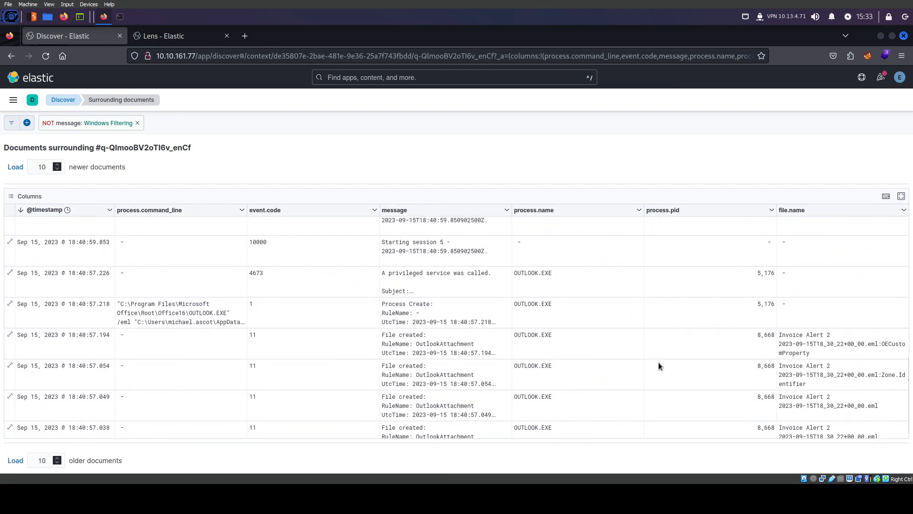
{"action": "scroll", "coordinate": [797, 358], "scroll_direction": "up", "scroll_amount": 4}
{"action": "scroll", "coordinate": [797, 358], "scroll_direction": "up", "scroll_amount": 3}
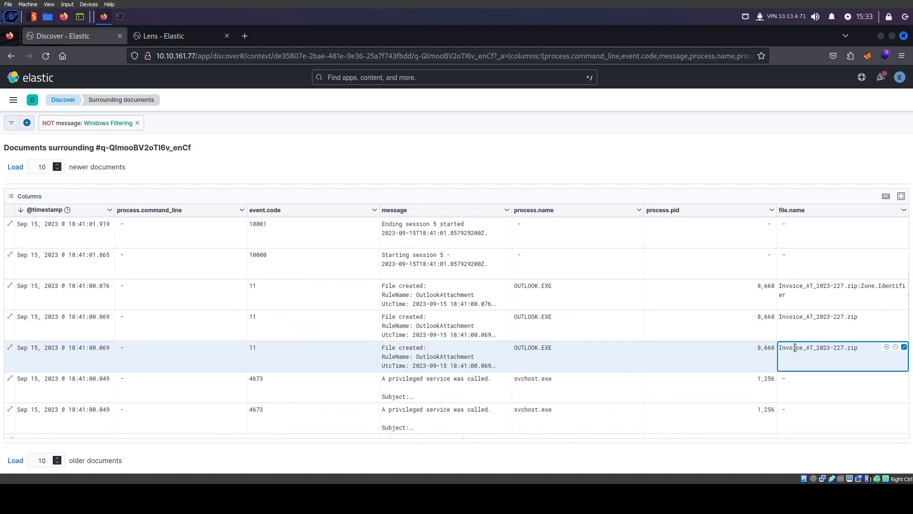
{"action": "left_click_drag", "start_coordinate": [795, 348], "coordinate": [830, 349]}
{"action": "scroll", "coordinate": [786, 358], "scroll_direction": "up", "scroll_amount": 6}
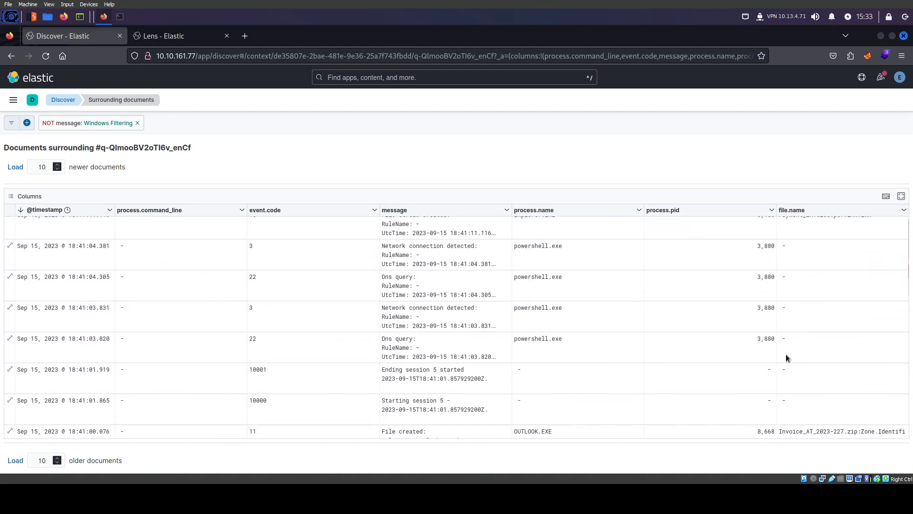
{"action": "scroll", "coordinate": [420, 401], "scroll_direction": "down", "scroll_amount": 2}
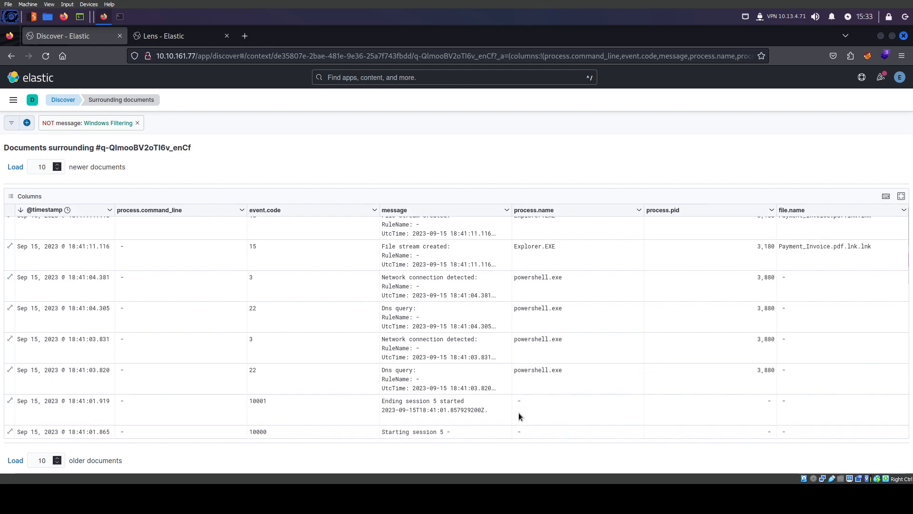
{"action": "scroll", "coordinate": [424, 392], "scroll_direction": "up", "scroll_amount": 2}
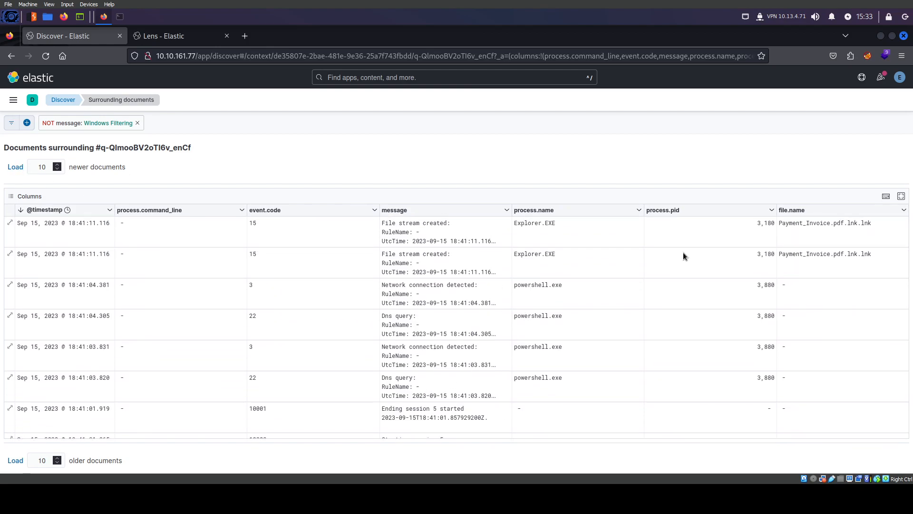
{"action": "left_click", "coordinate": [823, 256]}
{"action": "left_click", "coordinate": [840, 255]}
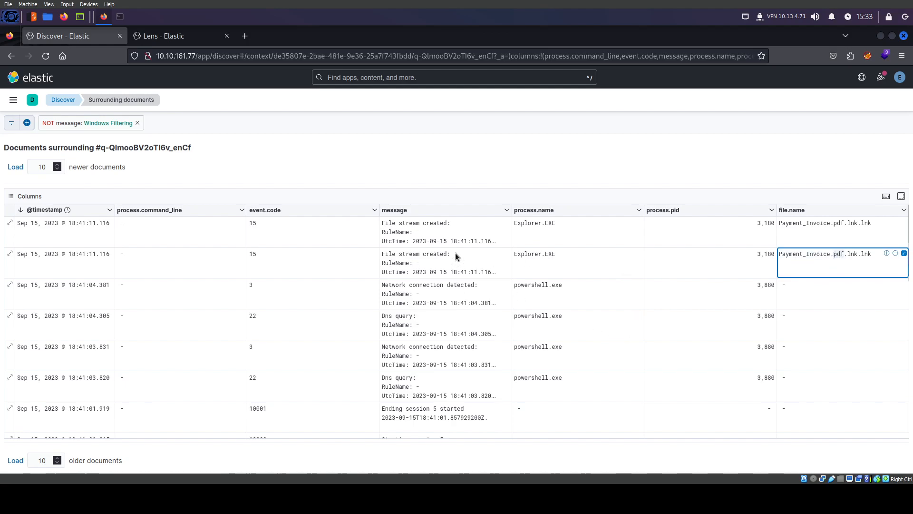
{"action": "scroll", "coordinate": [609, 364], "scroll_direction": "down", "scroll_amount": 5}
{"action": "scroll", "coordinate": [651, 363], "scroll_direction": "up", "scroll_amount": 1}
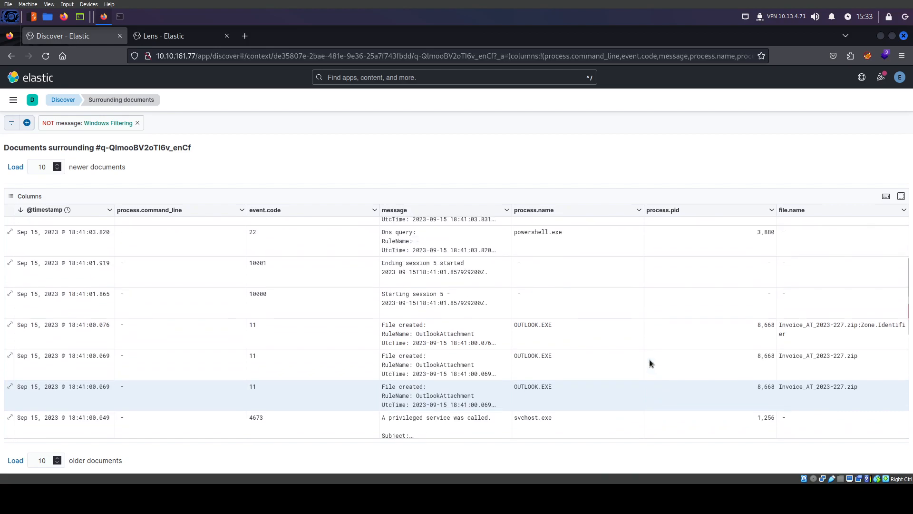
{"action": "left_click", "coordinate": [254, 388]}
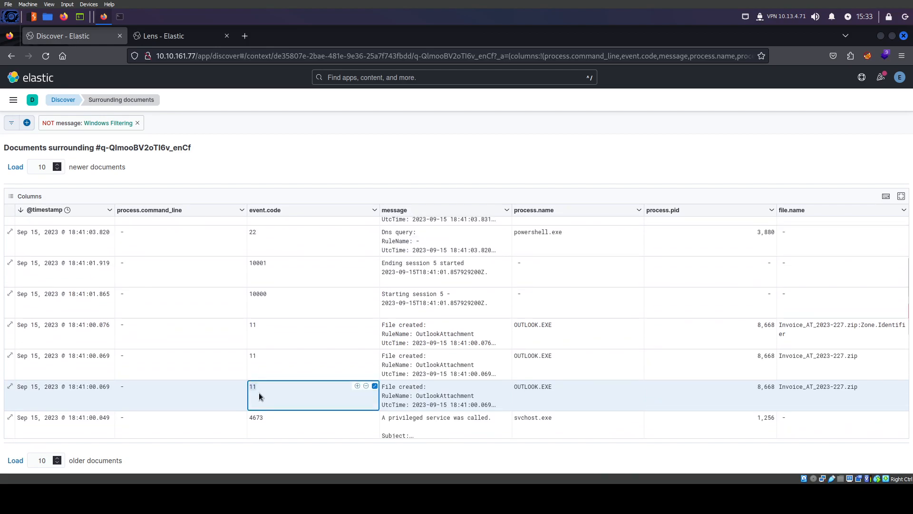
{"action": "scroll", "coordinate": [298, 381], "scroll_direction": "up", "scroll_amount": 3}
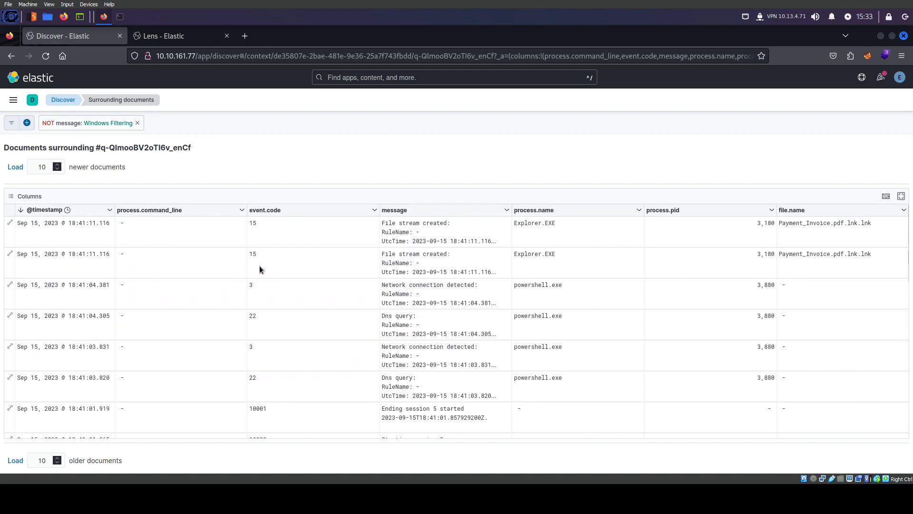
{"action": "double_click", "coordinate": [252, 253]}
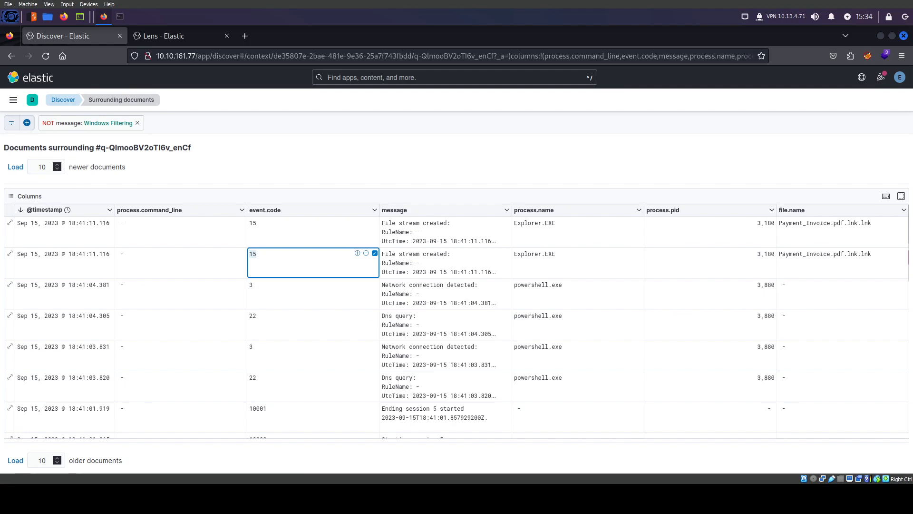
Load 15 newer documents to reveal the powershell.exe Process Create at 18:41:12.923
{"action": "left_click", "coordinate": [15, 166]}
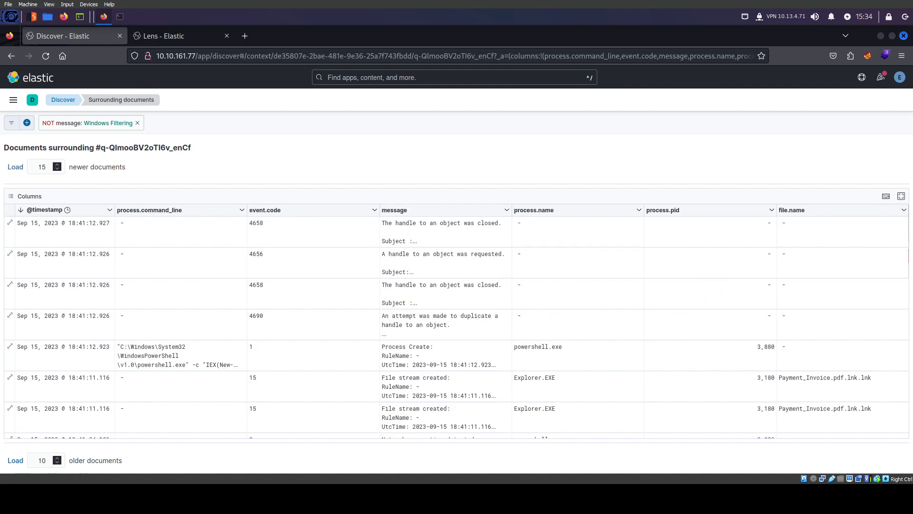
{"action": "scroll", "coordinate": [457, 326], "scroll_direction": "down", "scroll_amount": 2}
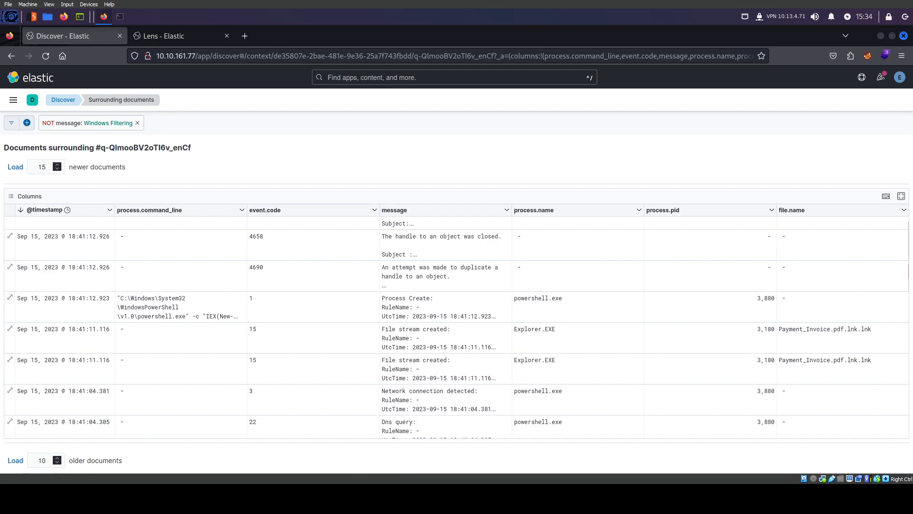
{"action": "left_click", "coordinate": [9, 299]}
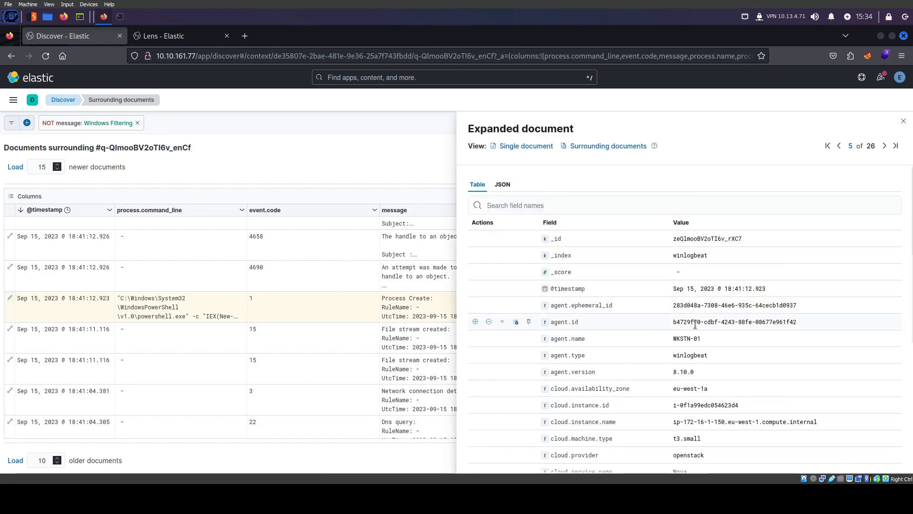
{"action": "scroll", "coordinate": [706, 327], "scroll_direction": "down", "scroll_amount": 4}
{"action": "scroll", "coordinate": [618, 343], "scroll_direction": "up", "scroll_amount": 4}
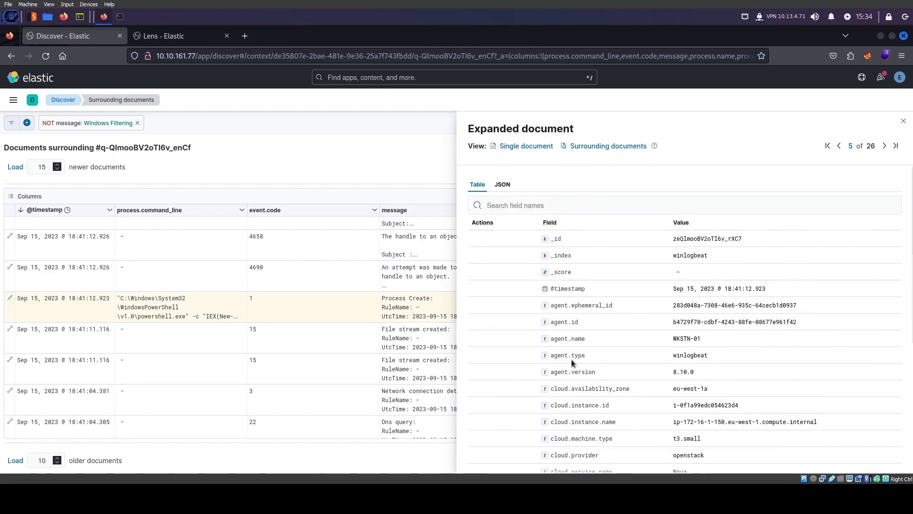
{"action": "scroll", "coordinate": [572, 359], "scroll_direction": "down", "scroll_amount": 5}
{"action": "scroll", "coordinate": [700, 355], "scroll_direction": "up", "scroll_amount": 3}
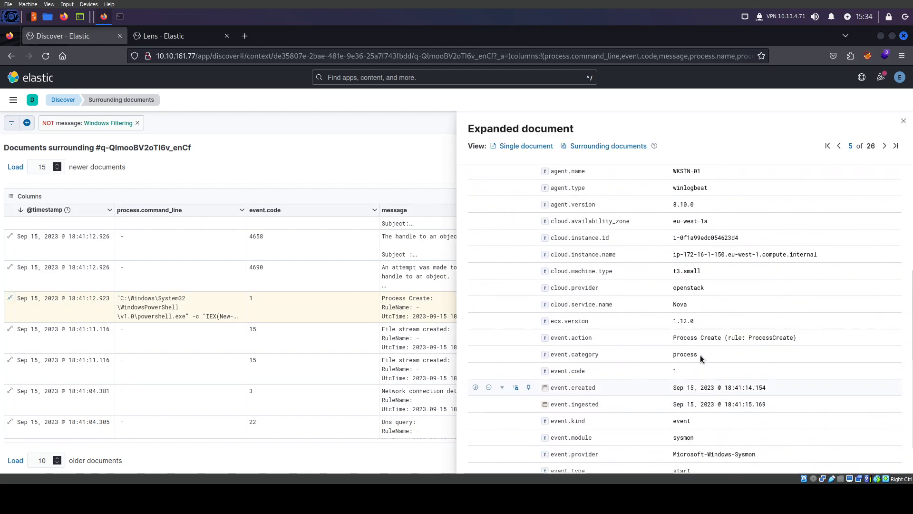
{"action": "scroll", "coordinate": [700, 355], "scroll_direction": "up", "scroll_amount": 1}
{"action": "scroll", "coordinate": [702, 356], "scroll_direction": "down", "scroll_amount": 4}
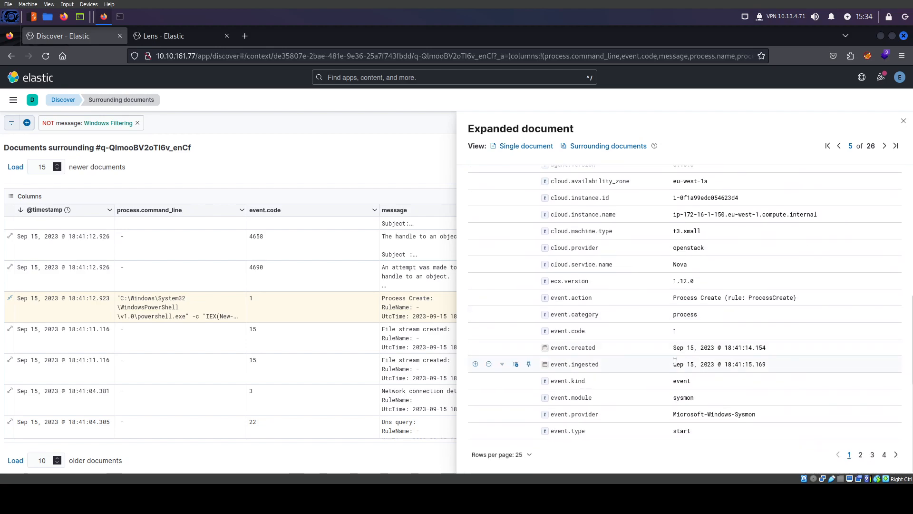
{"action": "scroll", "coordinate": [661, 366], "scroll_direction": "up", "scroll_amount": 5}
{"action": "scroll", "coordinate": [522, 362], "scroll_direction": "down", "scroll_amount": 4}
{"action": "left_click", "coordinate": [182, 312]}
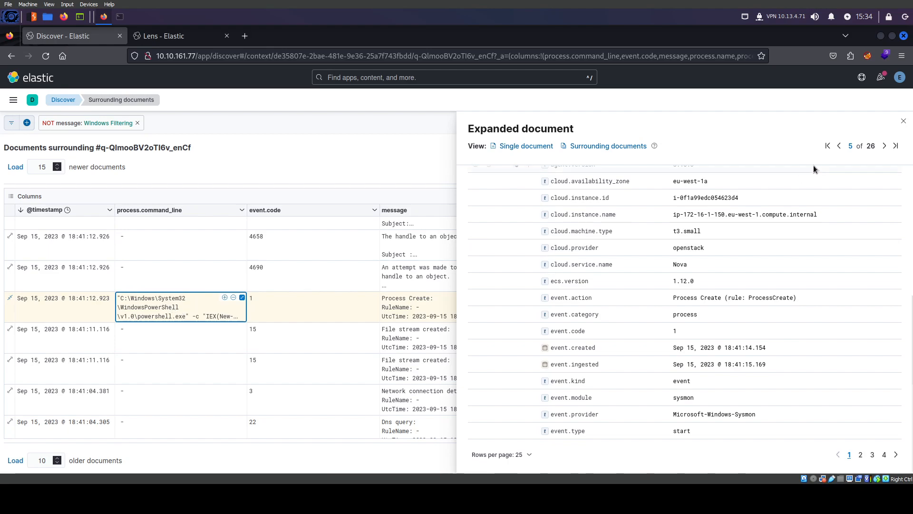
{"action": "left_click", "coordinate": [903, 122]}
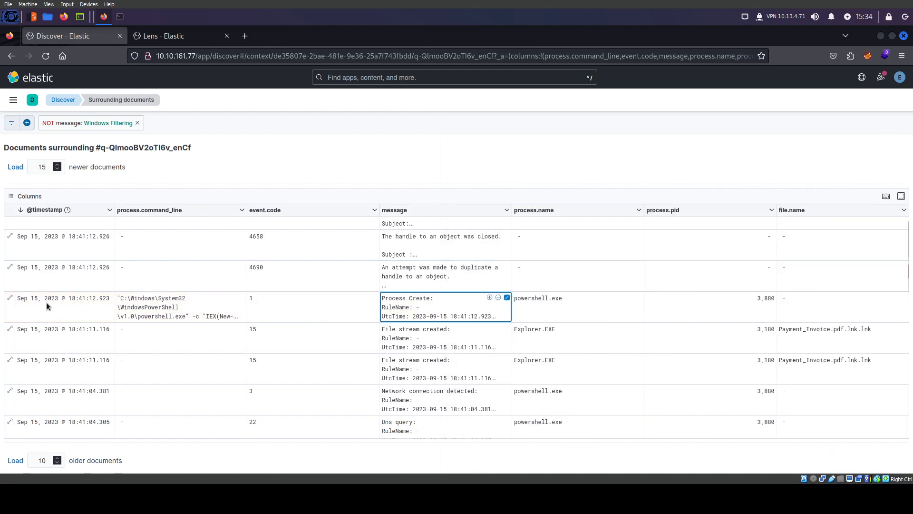
{"action": "left_click", "coordinate": [152, 312]}
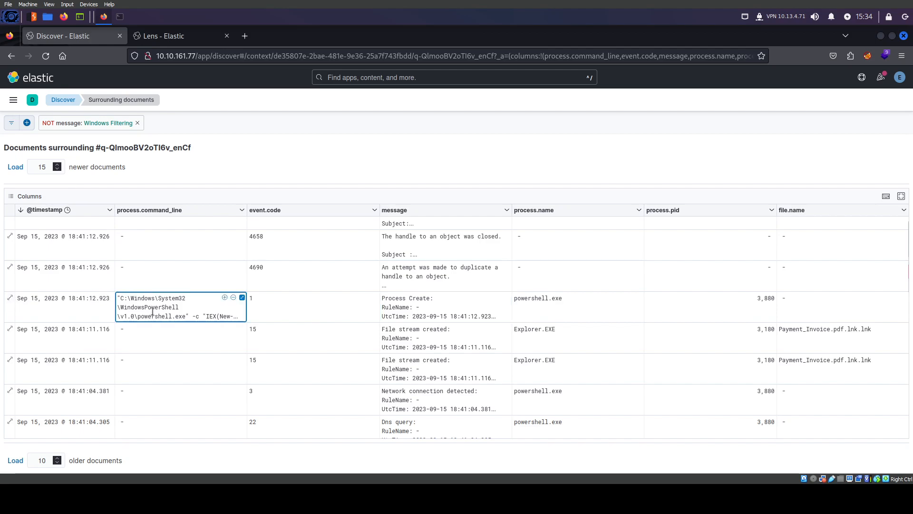
{"action": "left_click", "coordinate": [10, 298]}
{"action": "scroll", "coordinate": [723, 316], "scroll_direction": "down", "scroll_amount": 5}
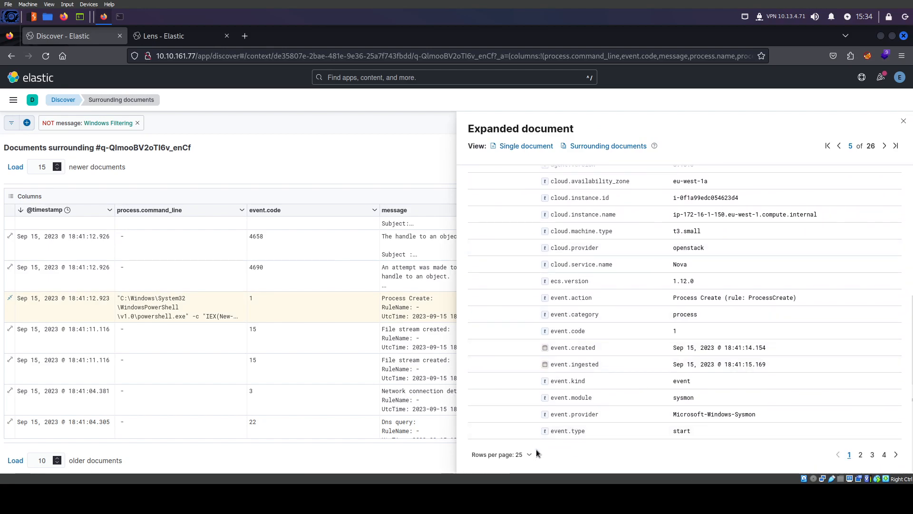
{"action": "scroll", "coordinate": [638, 418], "scroll_direction": "up", "scroll_amount": 5}
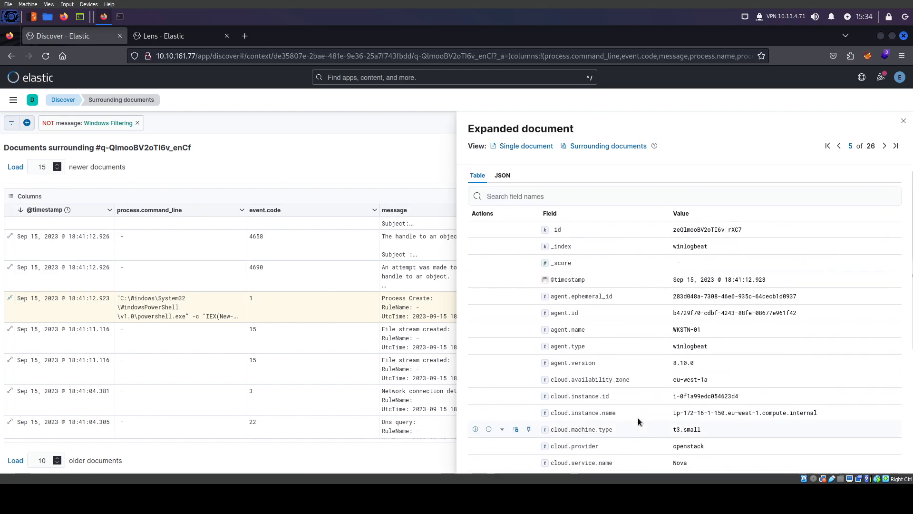
{"action": "scroll", "coordinate": [733, 336], "scroll_direction": "down", "scroll_amount": 5}
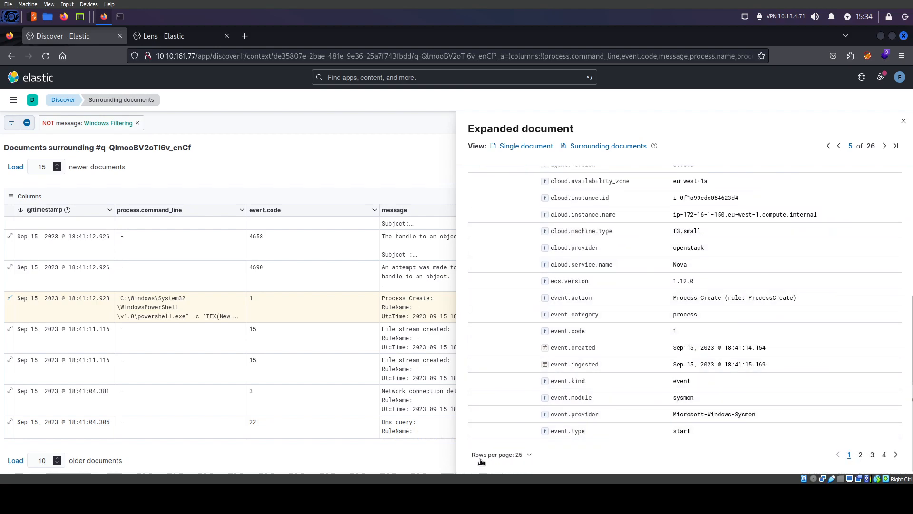
{"action": "left_click", "coordinate": [166, 309]}
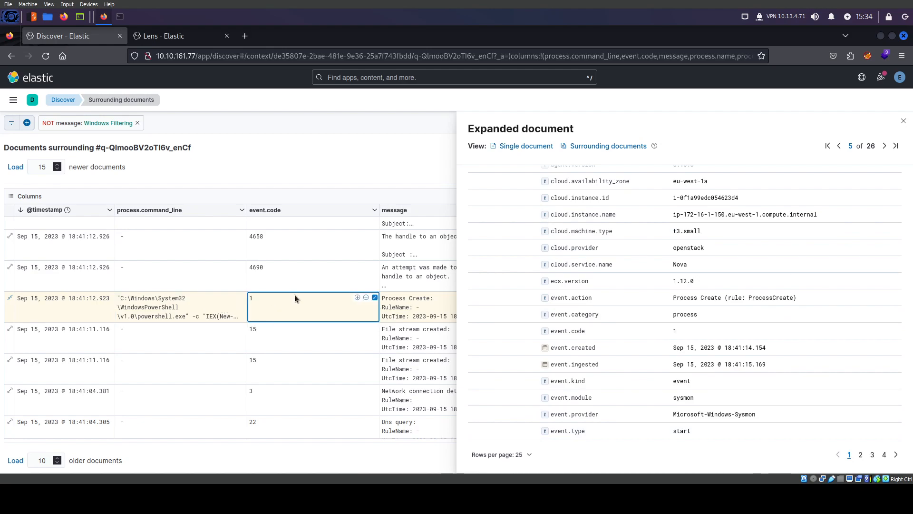
{"action": "left_click", "coordinate": [903, 122]}
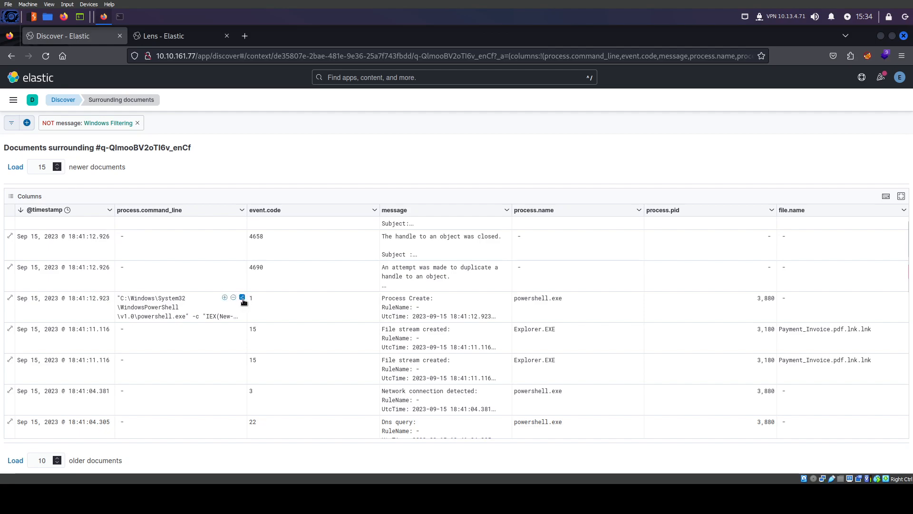
View the full PowerShell command line, then highlight Explorer and powershell process names
{"action": "left_click", "coordinate": [242, 298]}
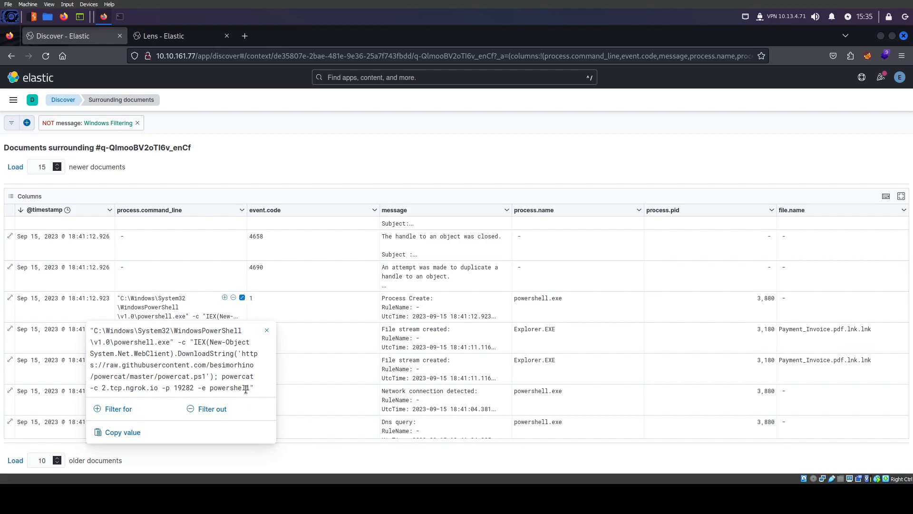
{"action": "left_click", "coordinate": [812, 335]}
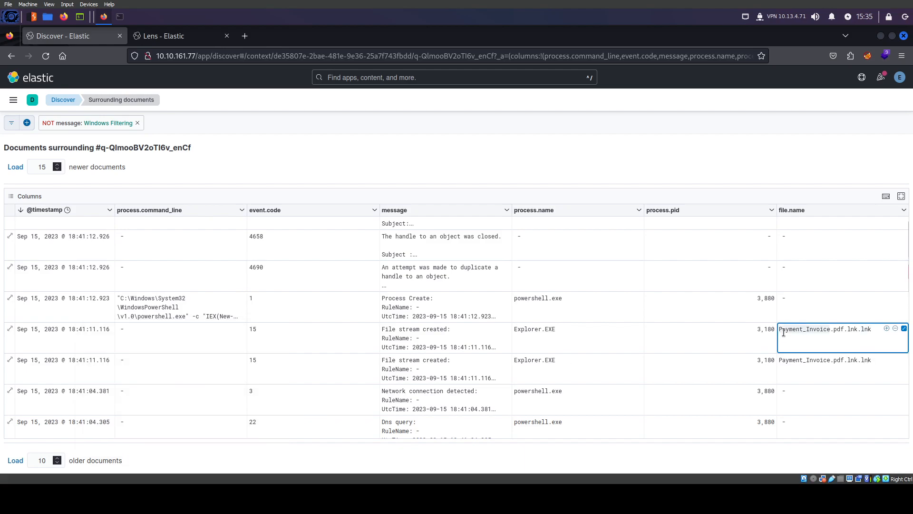
{"action": "left_click", "coordinate": [542, 330]}
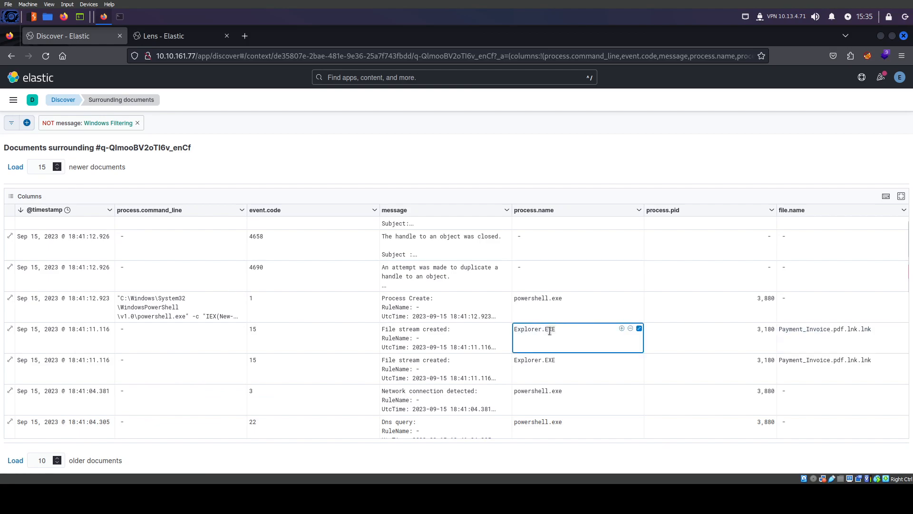
{"action": "left_click", "coordinate": [549, 331]}
{"action": "double_click", "coordinate": [528, 331]}
{"action": "double_click", "coordinate": [529, 298]}
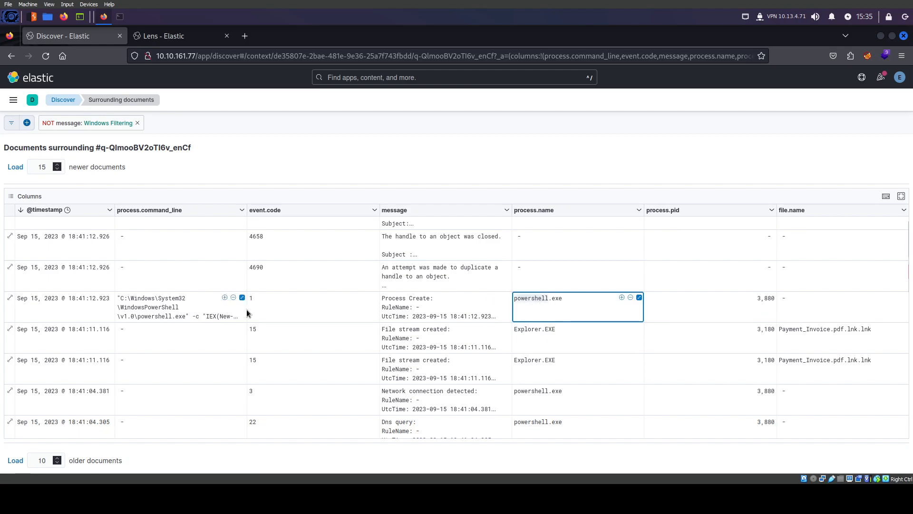
Reopen the full command line and copy the word powercat from the script URL
{"action": "left_click", "coordinate": [242, 298]}
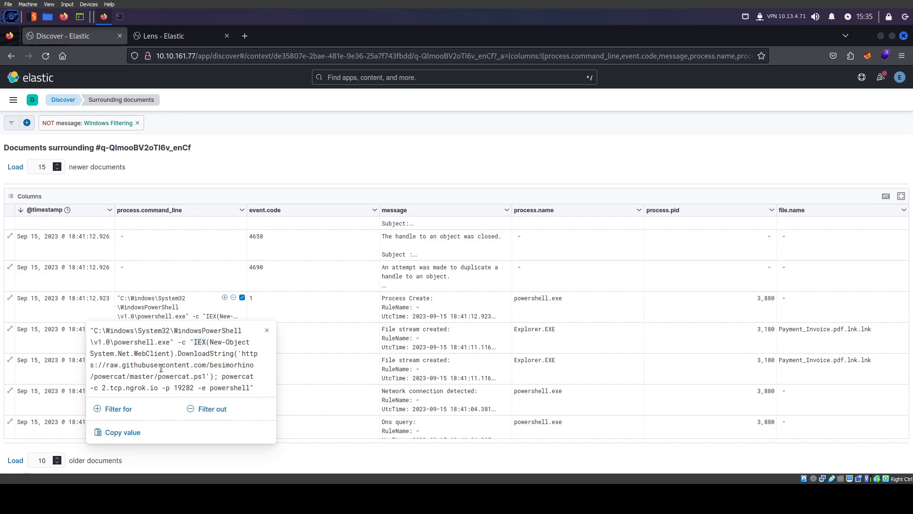
{"action": "double_click", "coordinate": [144, 354]}
{"action": "double_click", "coordinate": [182, 379]}
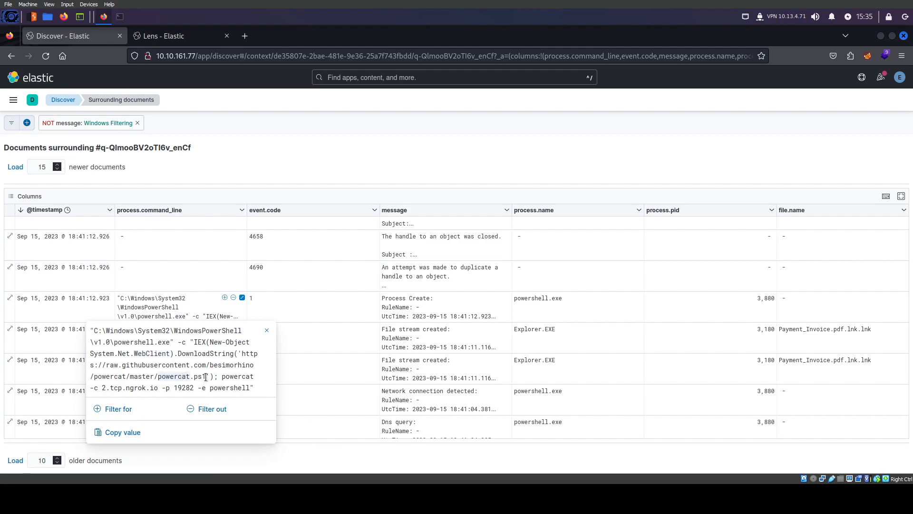
{"action": "right_click", "coordinate": [175, 377]}
{"action": "left_click", "coordinate": [210, 276]}
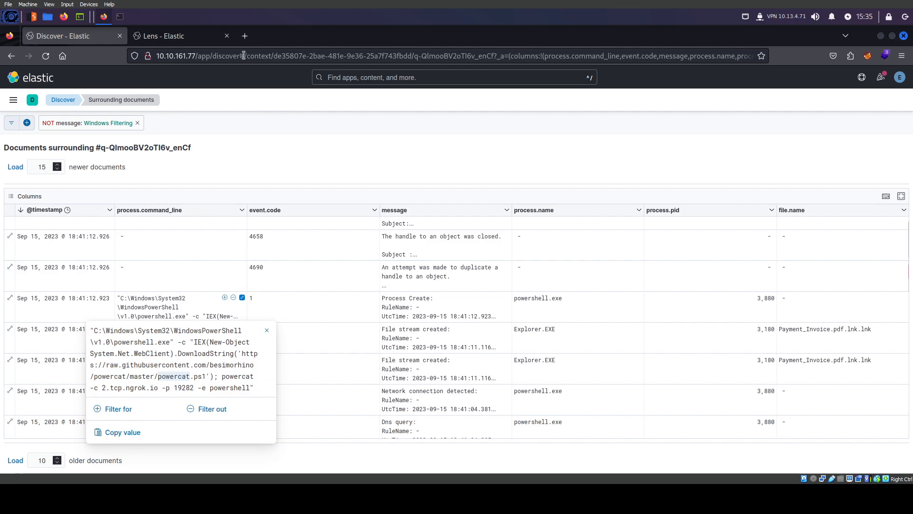
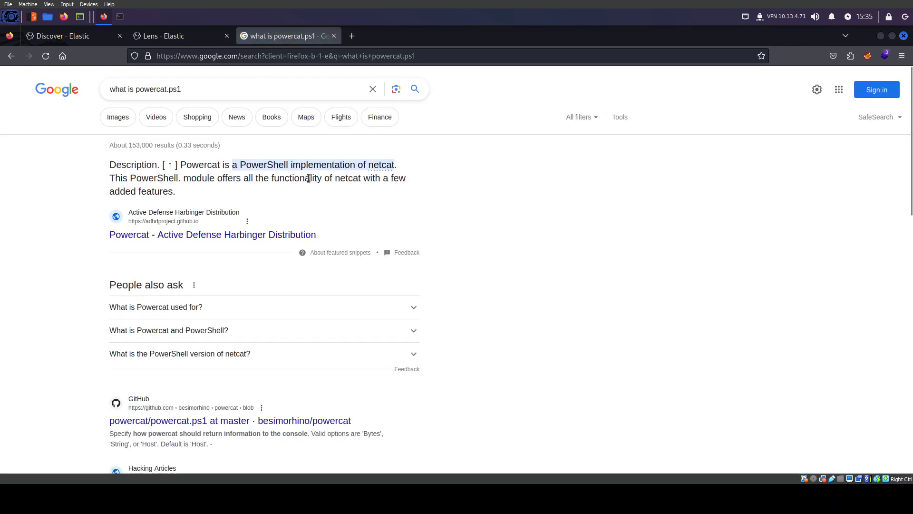
Read that Powercat is a PowerShell netcat, then close the 'what is powercat.ps1' tab
{"action": "double_click", "coordinate": [226, 168]}
{"action": "left_click", "coordinate": [302, 167]}
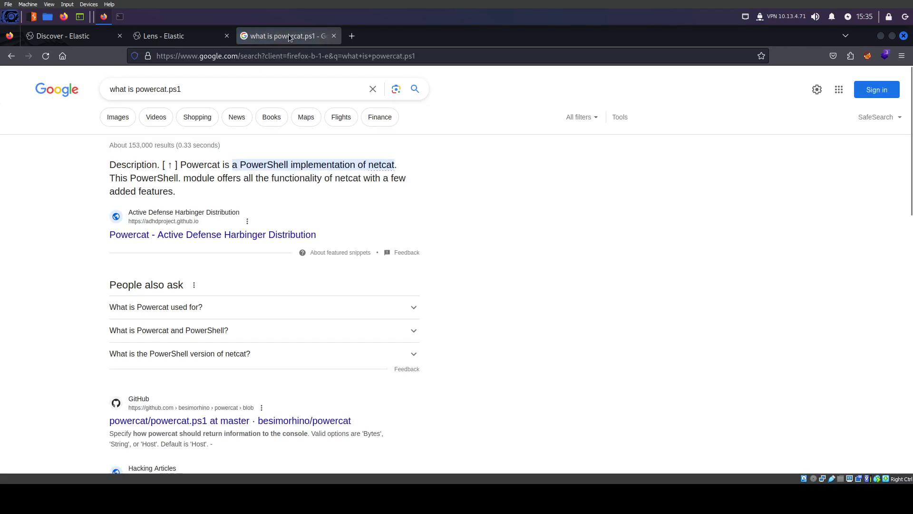
{"action": "left_click", "coordinate": [334, 36]}
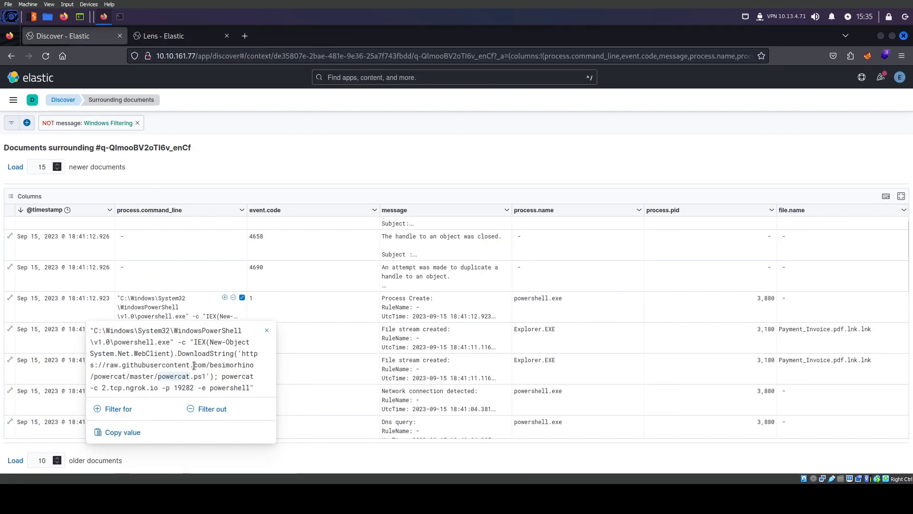
Note the ngrok host and port 19282 in the command line, then close the popover
{"action": "left_click_drag", "start_coordinate": [102, 388], "coordinate": [160, 389]}
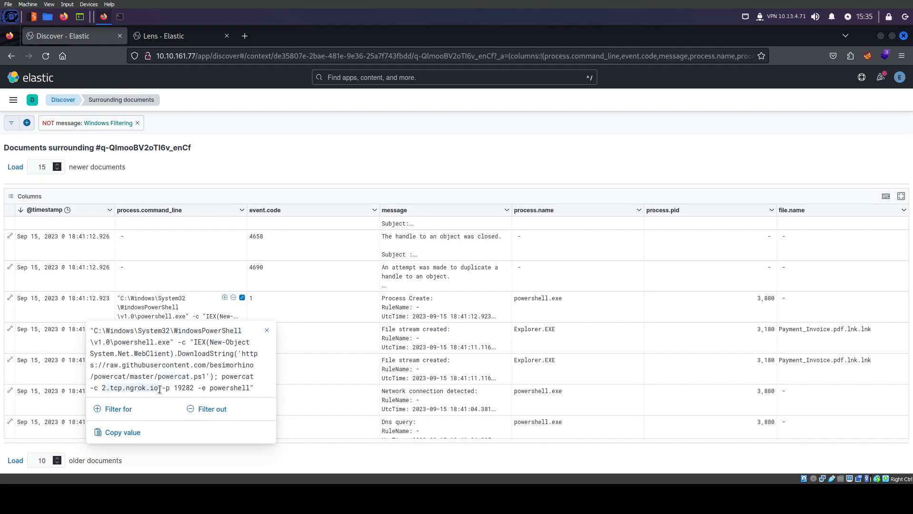
{"action": "double_click", "coordinate": [177, 389]}
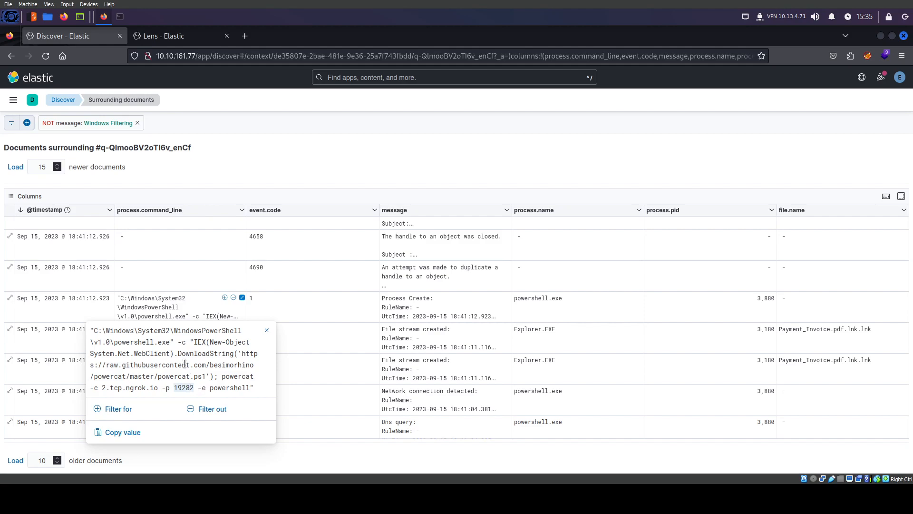
{"action": "left_click", "coordinate": [157, 303]}
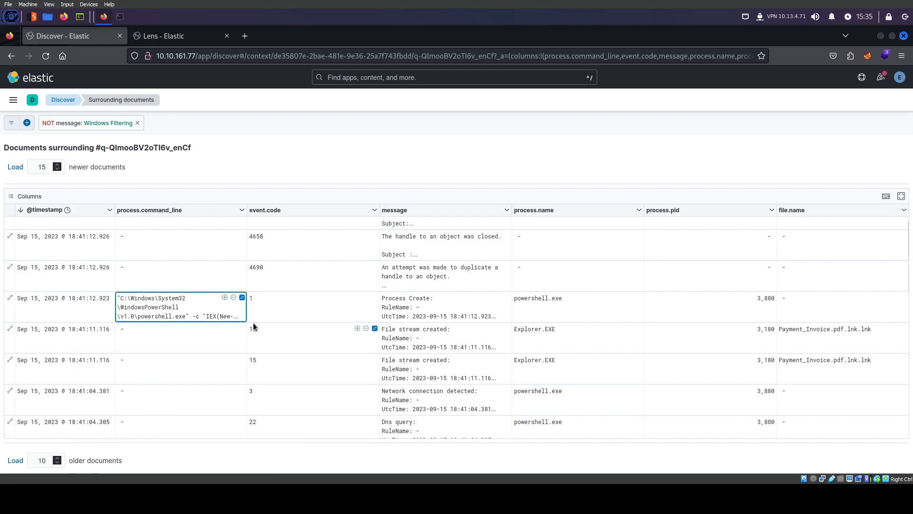
{"action": "scroll", "coordinate": [237, 339], "scroll_direction": "up", "scroll_amount": 2}
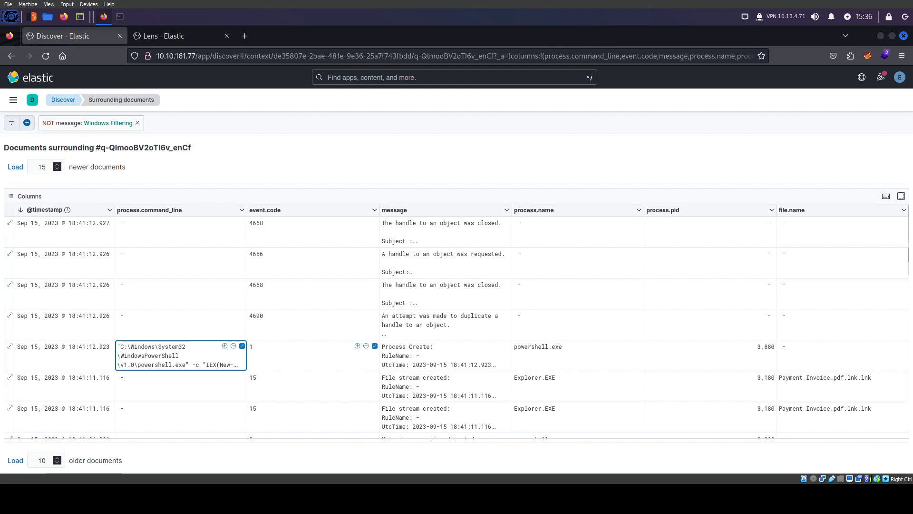
Load newer documents up to 25 and inspect the Registry provider event's powershell command line
{"action": "left_click", "coordinate": [15, 166]}
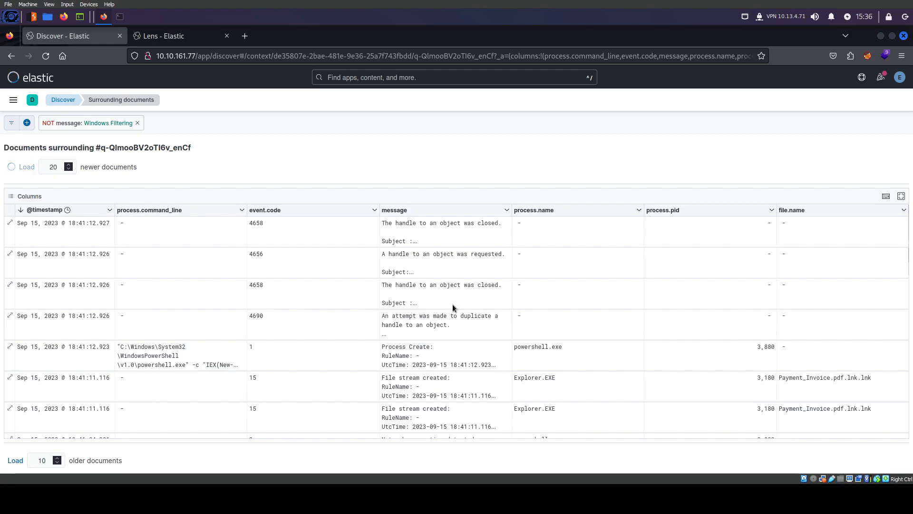
{"action": "scroll", "coordinate": [439, 334], "scroll_direction": "down", "scroll_amount": 6}
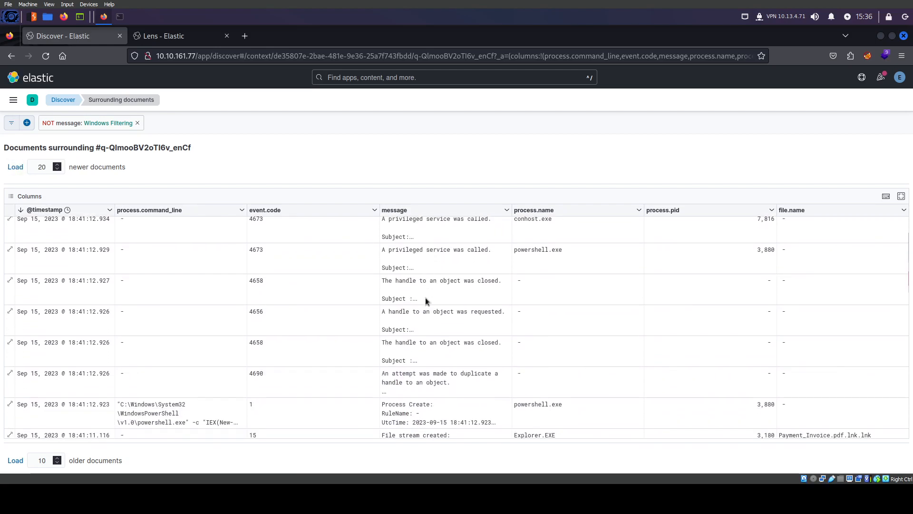
{"action": "scroll", "coordinate": [427, 332], "scroll_direction": "up", "scroll_amount": 4}
{"action": "scroll", "coordinate": [427, 333], "scroll_direction": "up", "scroll_amount": 3}
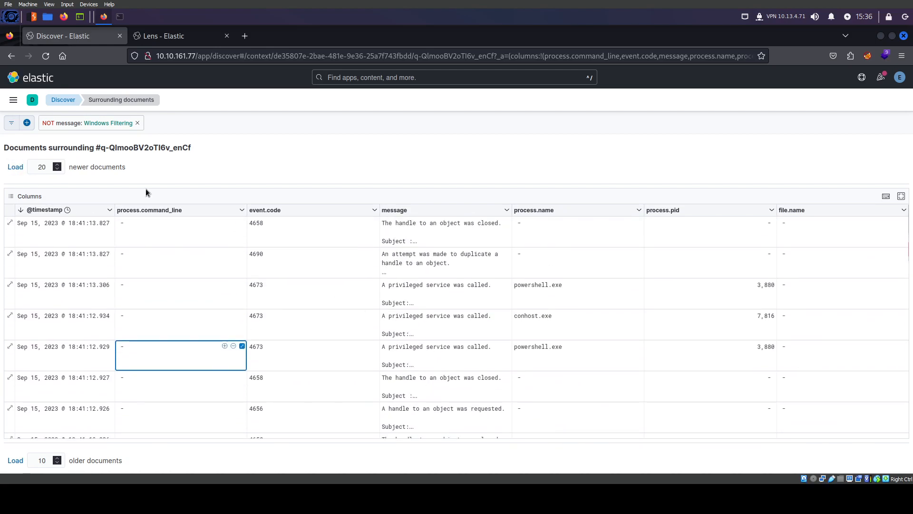
{"action": "left_click", "coordinate": [16, 167]}
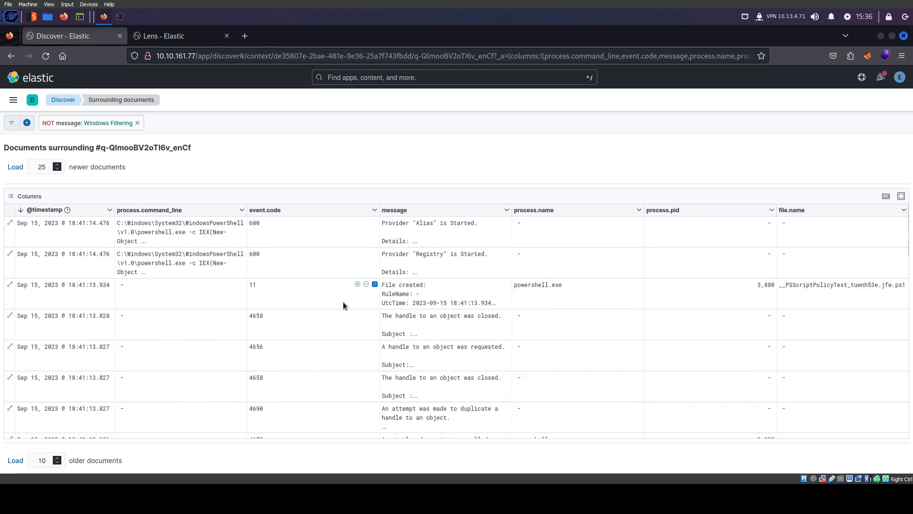
{"action": "left_click", "coordinate": [178, 262]}
{"action": "double_click", "coordinate": [152, 263]}
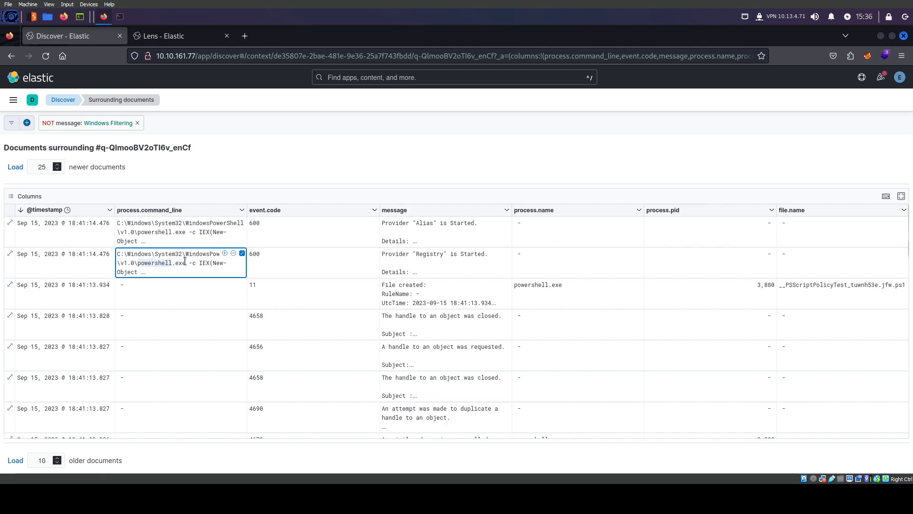
{"action": "left_click", "coordinate": [243, 253]}
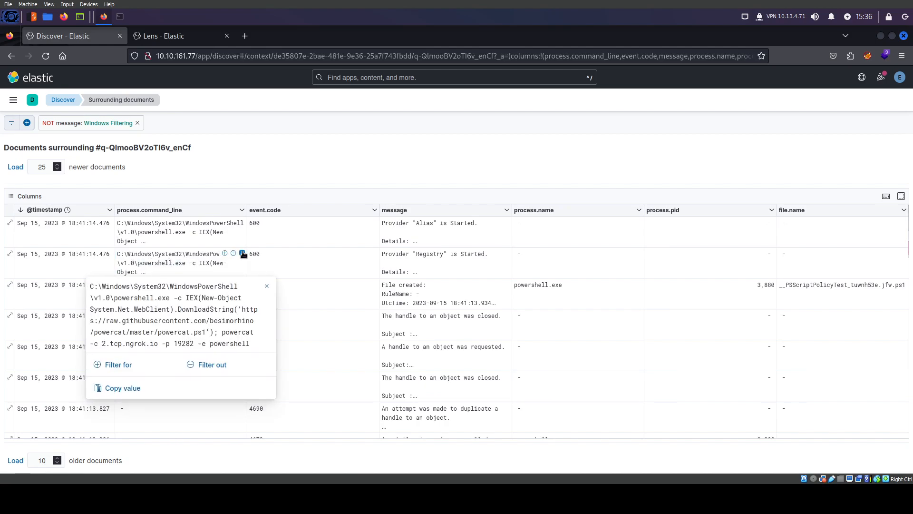
Load 30 newer documents and check the powercat command line of the Registry event
{"action": "left_click", "coordinate": [19, 167]}
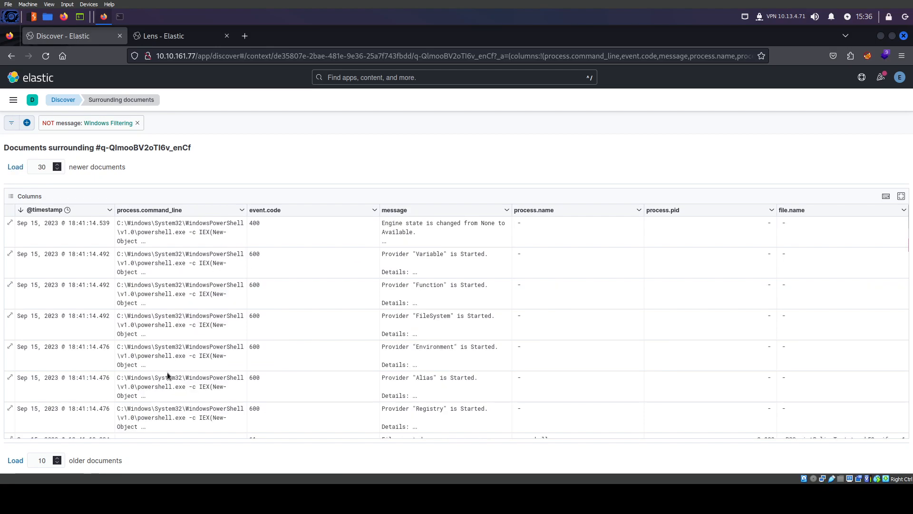
{"action": "scroll", "coordinate": [246, 355], "scroll_direction": "down", "scroll_amount": 2}
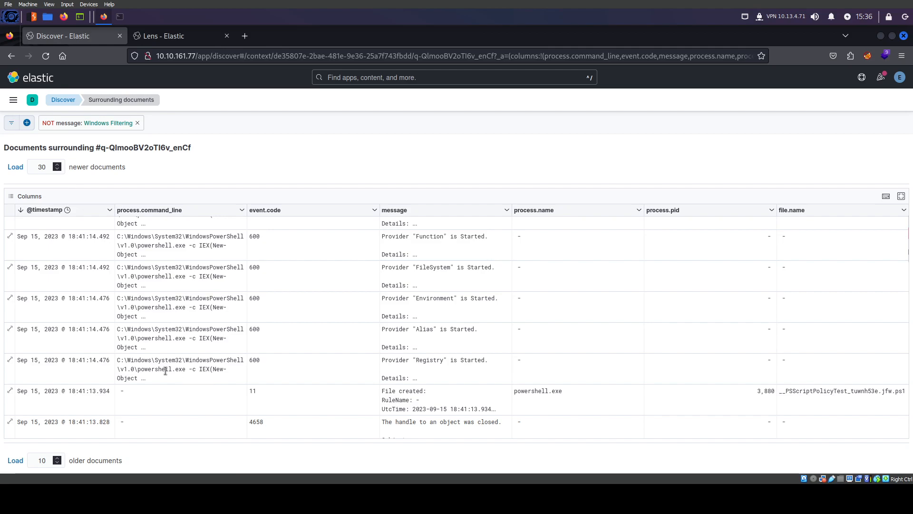
{"action": "left_click", "coordinate": [241, 359]}
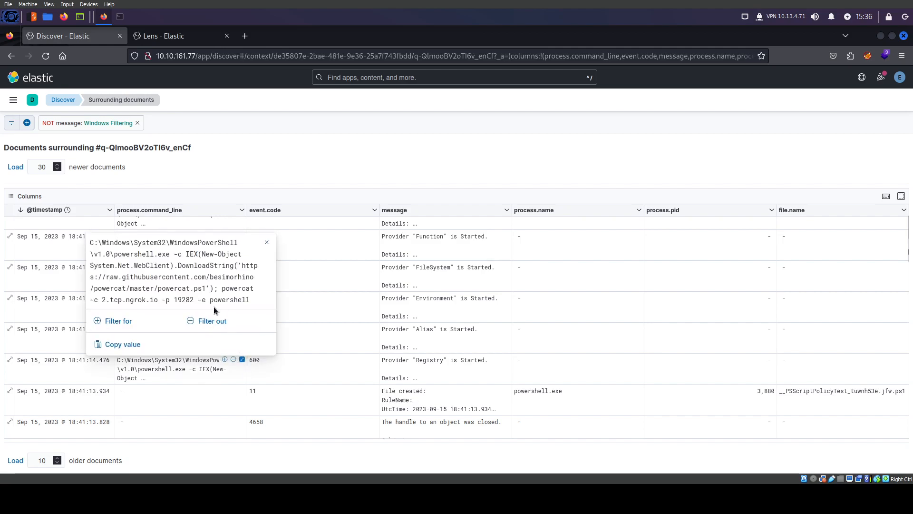
{"action": "double_click", "coordinate": [178, 289]}
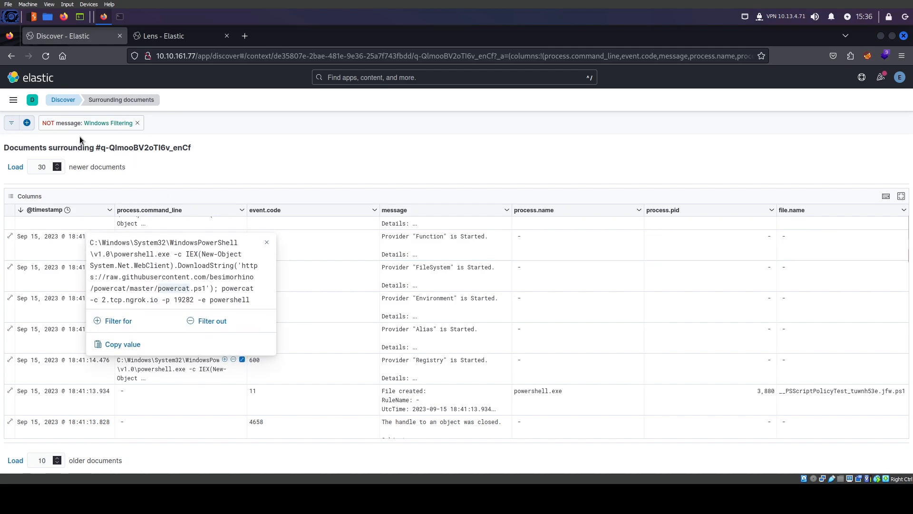
{"action": "left_click", "coordinate": [105, 125]}
Edit the Windows Filtering filter, add an AND condition and search for the process field
{"action": "left_click", "coordinate": [104, 125]}
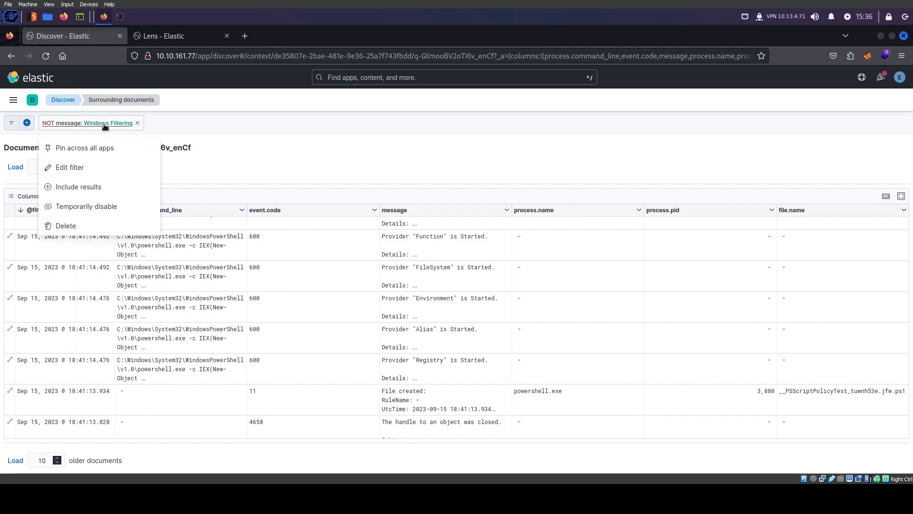
{"action": "left_click", "coordinate": [73, 169]}
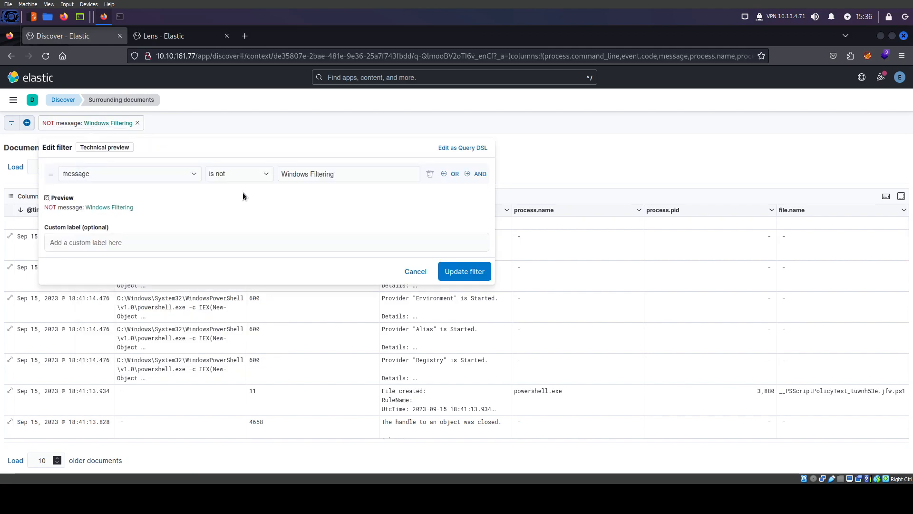
{"action": "left_click", "coordinate": [480, 174]}
{"action": "left_click", "coordinate": [135, 201]}
{"action": "type", "text": "procc"}
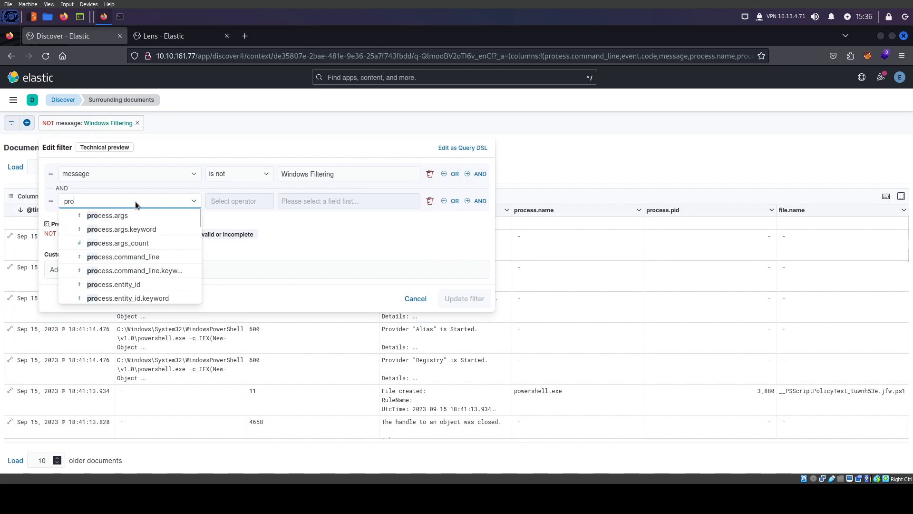
{"action": "key", "text": "BackSpace"}
{"action": "key", "text": "BackSpace"}
{"action": "key", "text": "BackSpace"}
{"action": "type", "text": "c"}
{"action": "key", "text": "BackSpace"}
{"action": "type", "text": "occ"}
{"action": "key", "text": "BackSpace"}
Set the new condition to process.command_line is not powercat and update the filter
{"action": "left_click", "coordinate": [137, 257]}
{"action": "left_click", "coordinate": [238, 201]}
{"action": "left_click", "coordinate": [224, 241]}
{"action": "left_click", "coordinate": [352, 200]}
{"action": "type", "text": "powercat"}
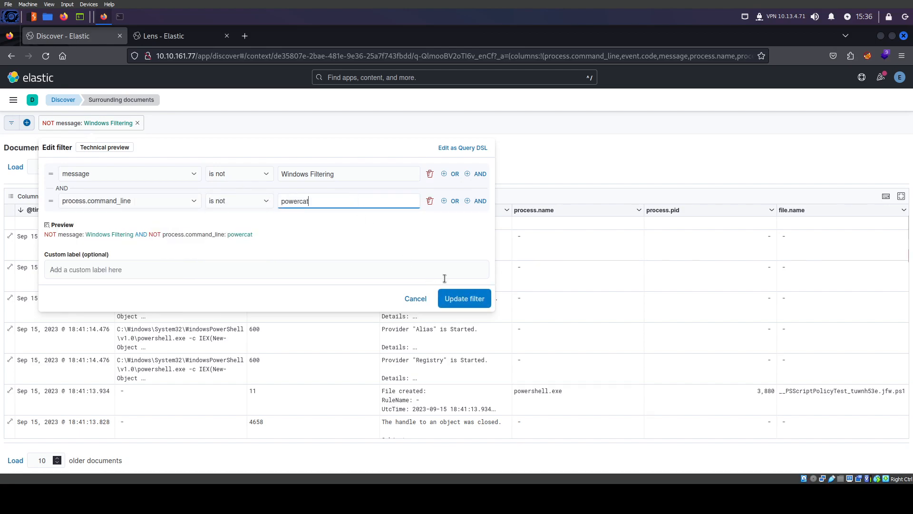
{"action": "left_click", "coordinate": [464, 298]}
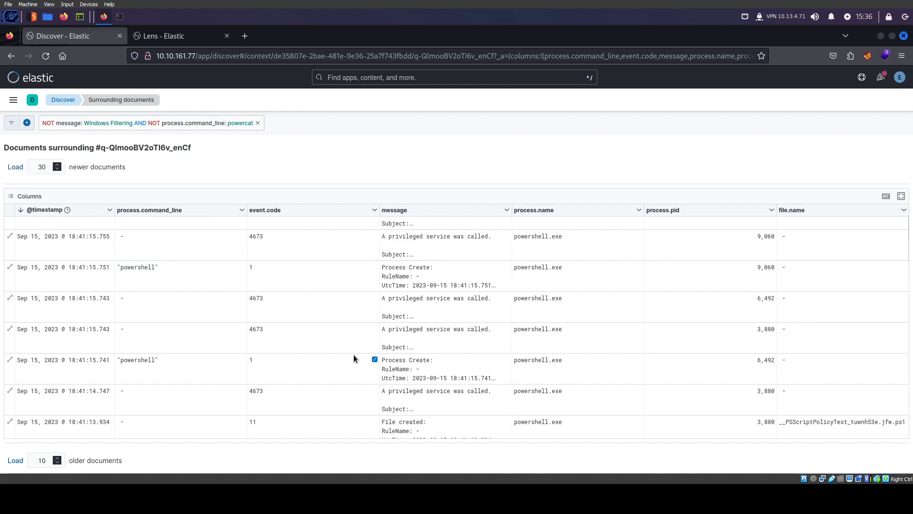
Load newer documents up to 40 and inspect the powershell.exe rows
{"action": "scroll", "coordinate": [268, 381], "scroll_direction": "down", "scroll_amount": 4}
{"action": "scroll", "coordinate": [268, 381], "scroll_direction": "down", "scroll_amount": 10}
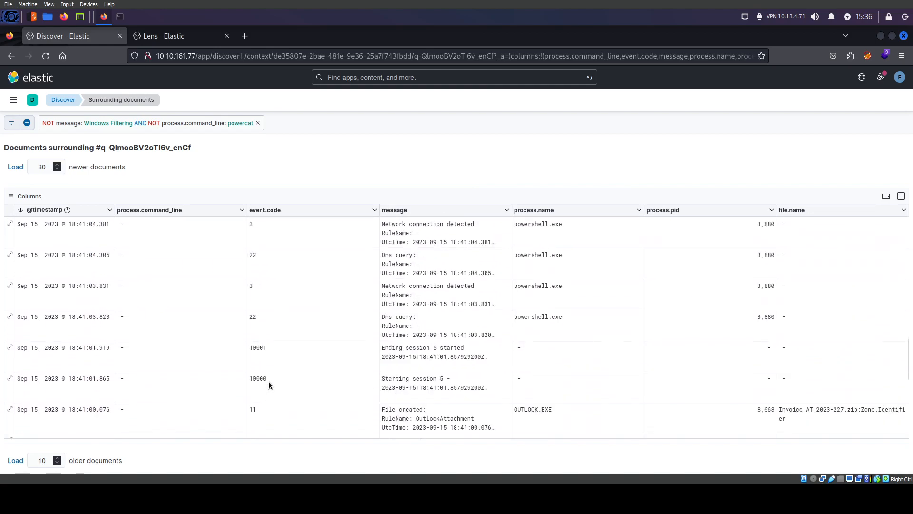
{"action": "scroll", "coordinate": [216, 351], "scroll_direction": "down", "scroll_amount": 1}
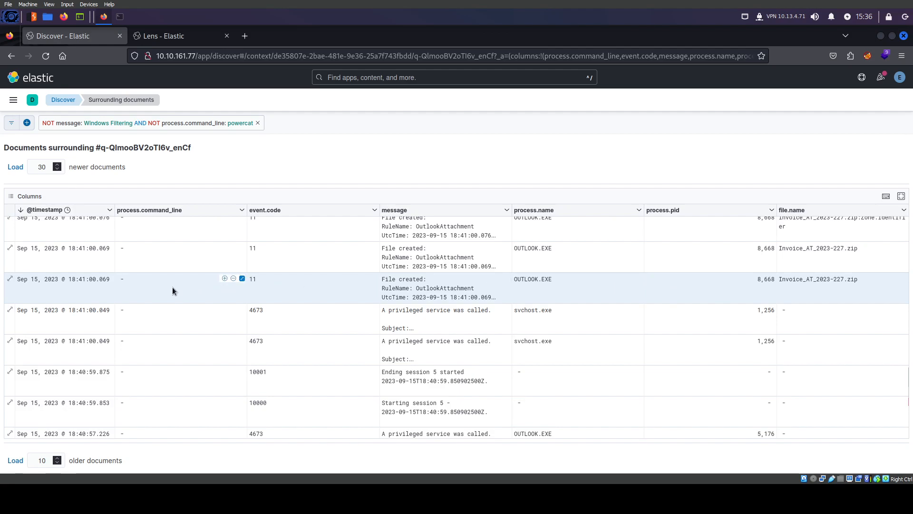
{"action": "scroll", "coordinate": [172, 290], "scroll_direction": "up", "scroll_amount": 8}
{"action": "scroll", "coordinate": [172, 287], "scroll_direction": "up", "scroll_amount": 4}
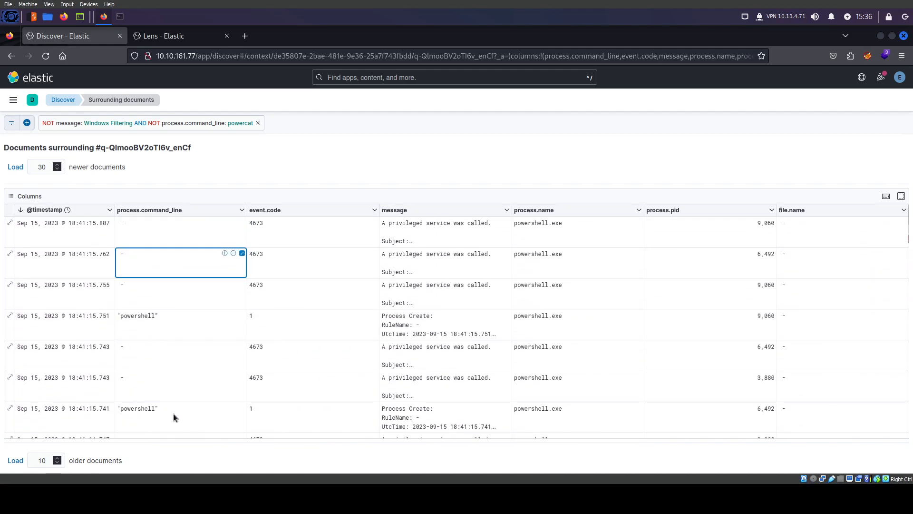
{"action": "left_click", "coordinate": [14, 167]}
{"action": "scroll", "coordinate": [198, 356], "scroll_direction": "down", "scroll_amount": 10}
{"action": "scroll", "coordinate": [198, 356], "scroll_direction": "down", "scroll_amount": 10}
{"action": "scroll", "coordinate": [198, 355], "scroll_direction": "up", "scroll_amount": 10}
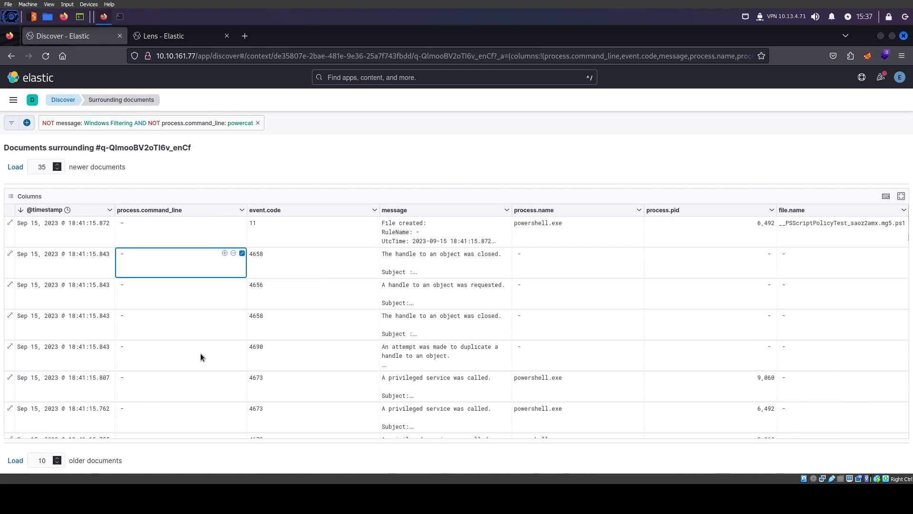
{"action": "left_click", "coordinate": [15, 166]}
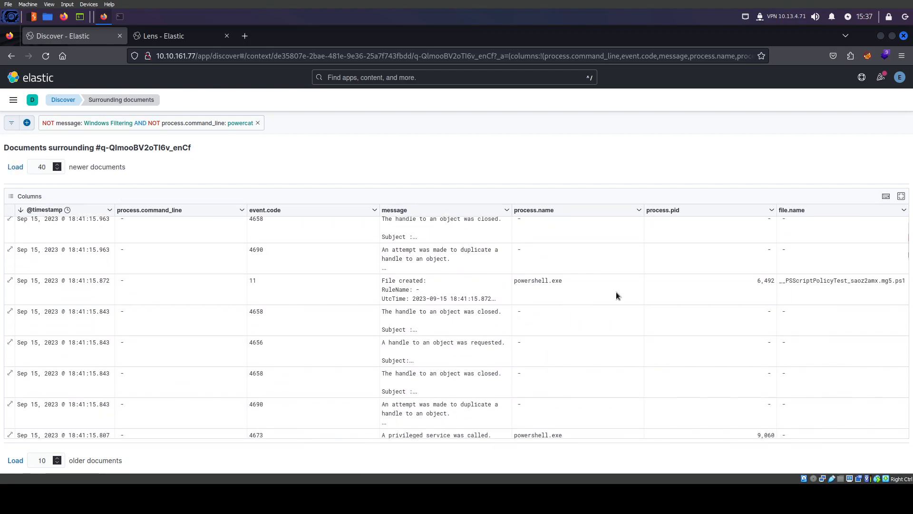
{"action": "left_click", "coordinate": [539, 285]}
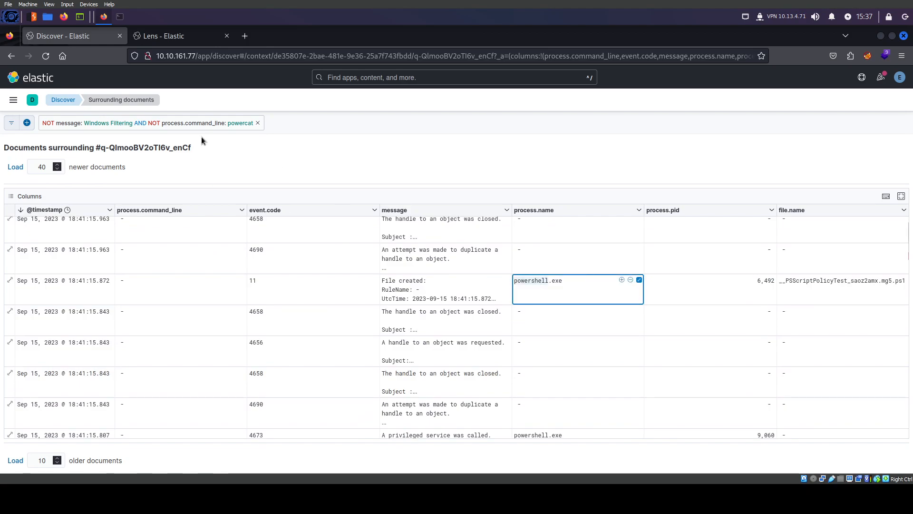
Load 50 newer documents to reveal the 18:41:16.140 powershell 400 and 600 events
{"action": "scroll", "coordinate": [288, 348], "scroll_direction": "up", "scroll_amount": 2}
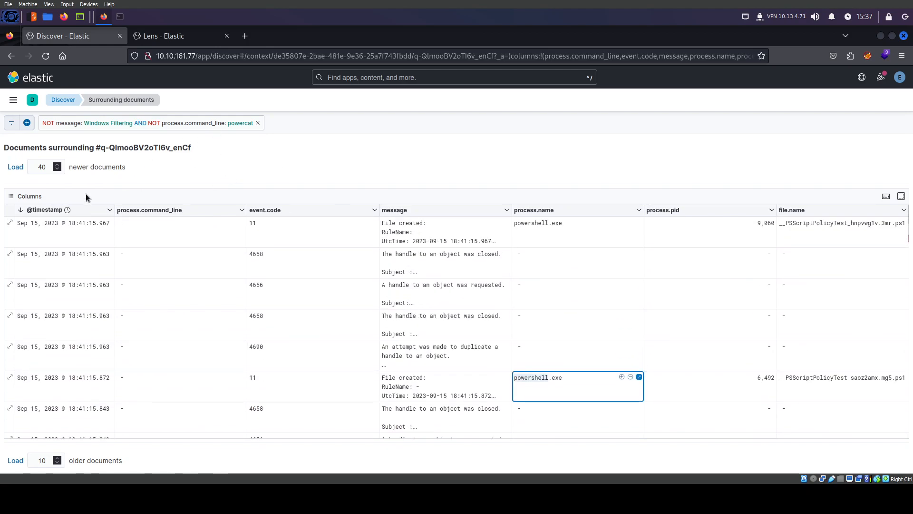
{"action": "left_click", "coordinate": [18, 167]}
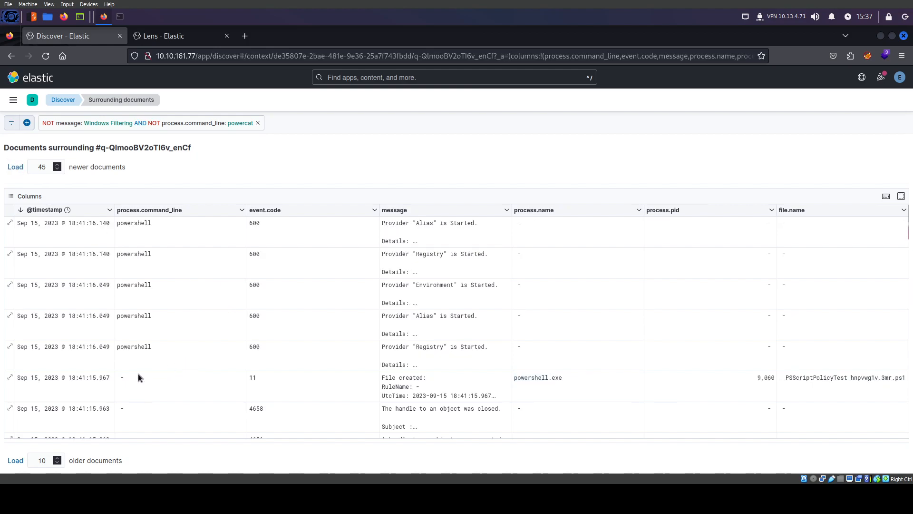
{"action": "scroll", "coordinate": [138, 340], "scroll_direction": "down", "scroll_amount": 3}
{"action": "left_click", "coordinate": [18, 167]}
{"action": "double_click", "coordinate": [137, 315]}
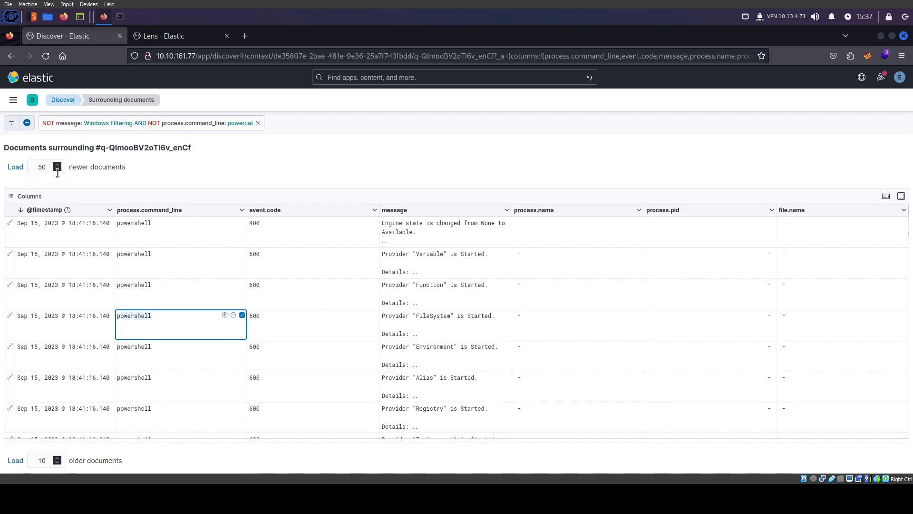
{"action": "left_click", "coordinate": [212, 125]}
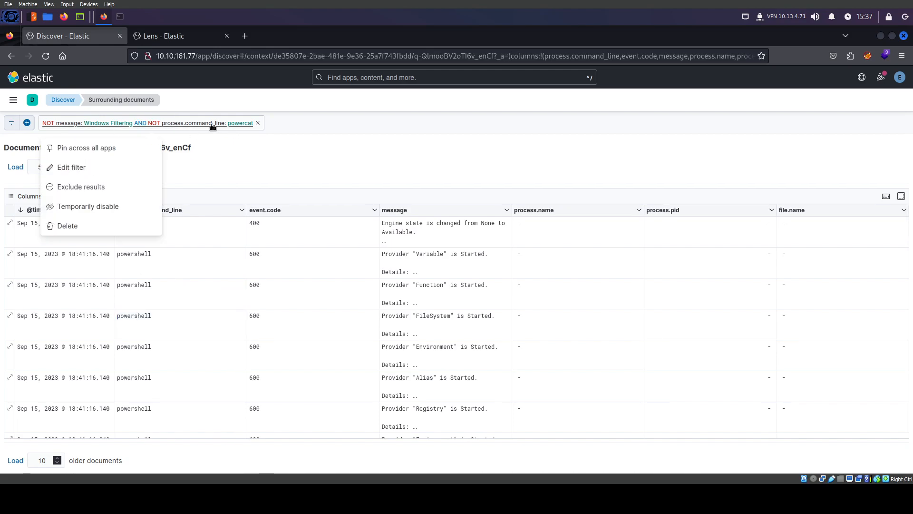
Review the current filter and note event.code 600 on the provider-start rows
{"action": "left_click", "coordinate": [69, 168]}
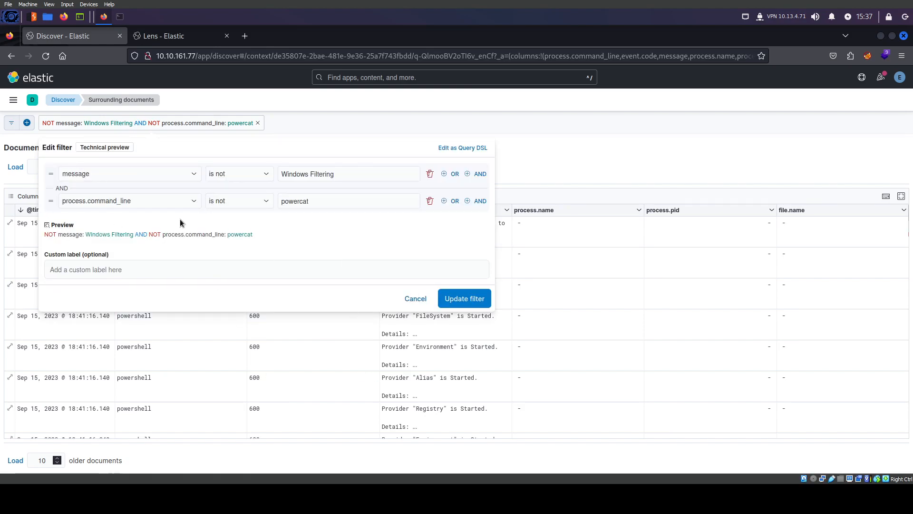
{"action": "left_click", "coordinate": [408, 299]}
{"action": "left_click", "coordinate": [254, 319]}
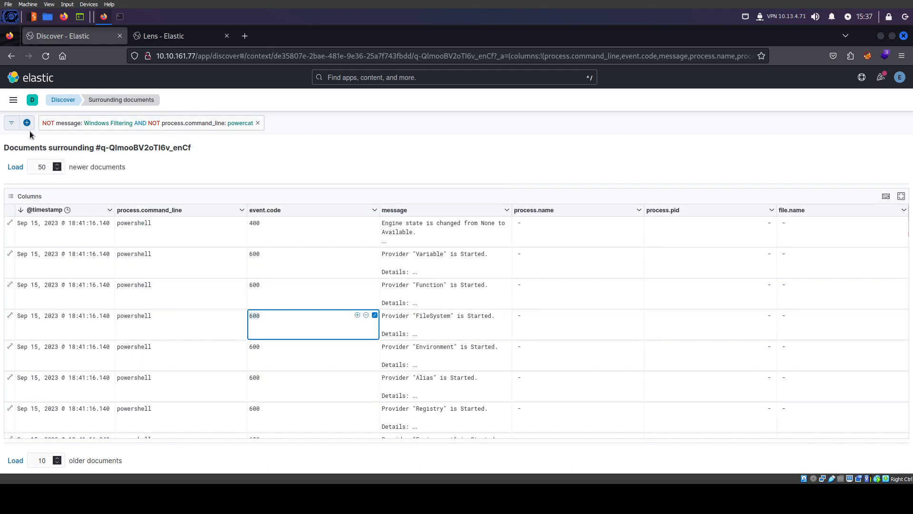
{"action": "left_click", "coordinate": [188, 123]}
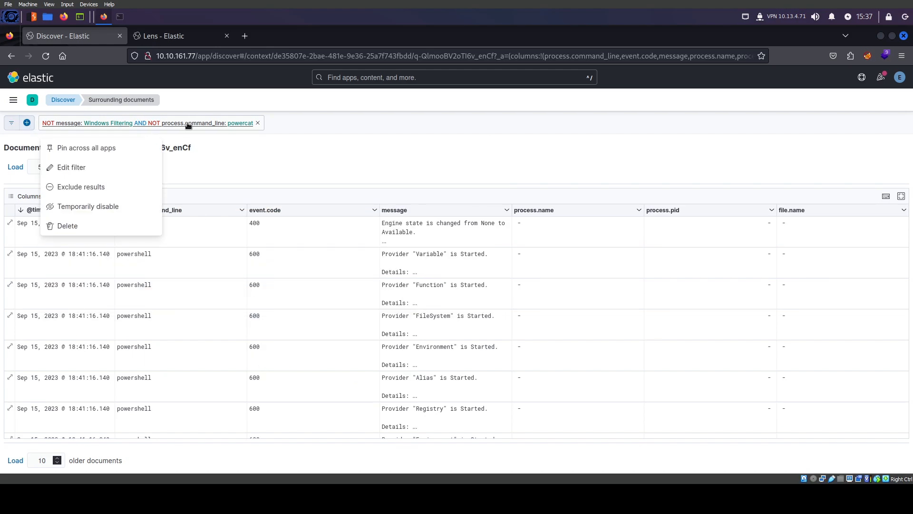
{"action": "left_click", "coordinate": [66, 165]}
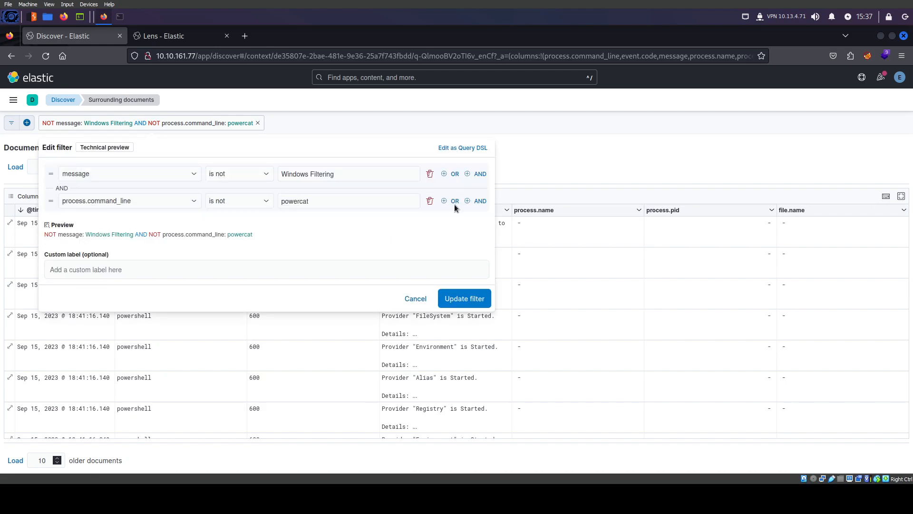
{"action": "left_click", "coordinate": [497, 200]}
{"action": "left_click", "coordinate": [187, 124]}
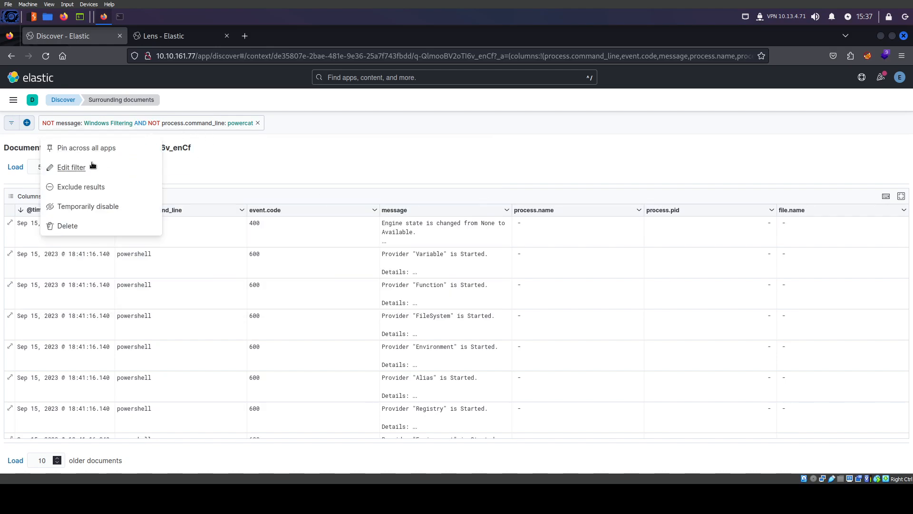
{"action": "left_click", "coordinate": [77, 166]}
Add a third AND condition, event.code is not 600, and update the filter
{"action": "left_click", "coordinate": [481, 201]}
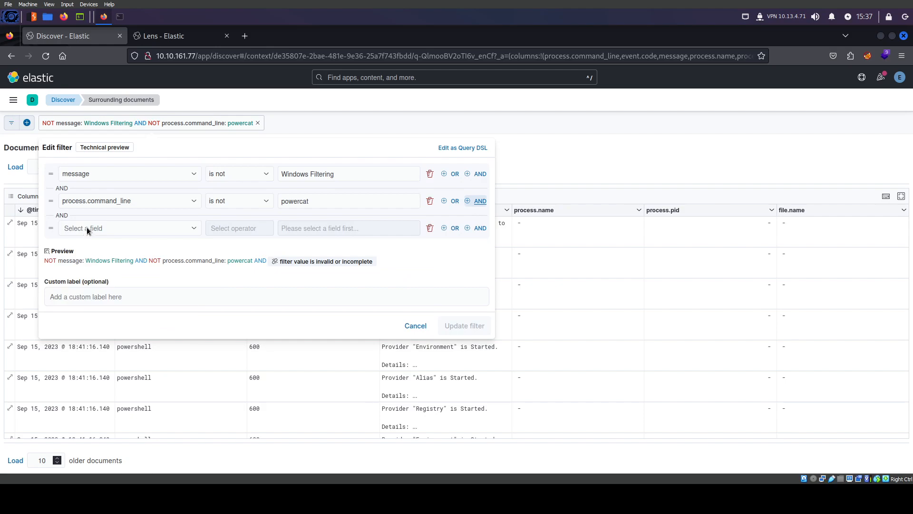
{"action": "left_click", "coordinate": [87, 227]}
{"action": "type", "text": "ev"}
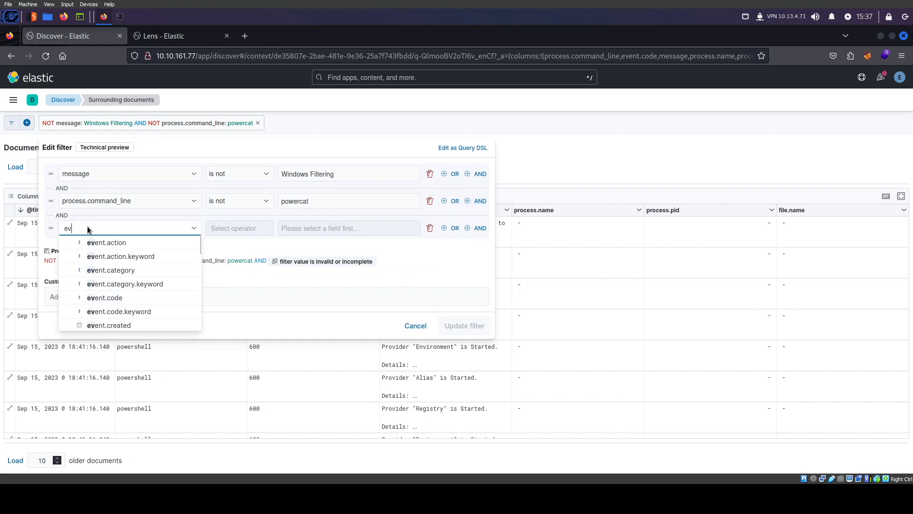
{"action": "left_click", "coordinate": [106, 299]}
{"action": "left_click", "coordinate": [229, 229]}
{"action": "left_click", "coordinate": [226, 256]}
{"action": "left_click", "coordinate": [314, 234]}
{"action": "type", "text": "600"}
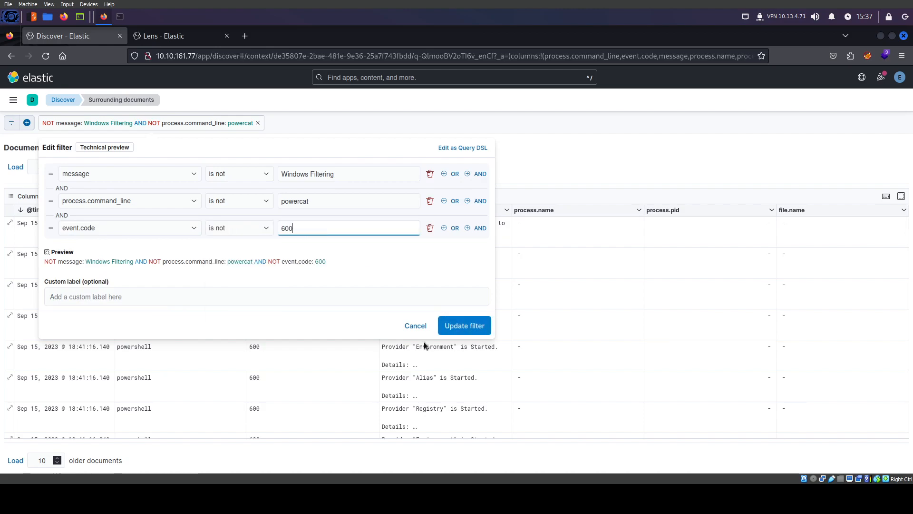
{"action": "left_click", "coordinate": [464, 326]}
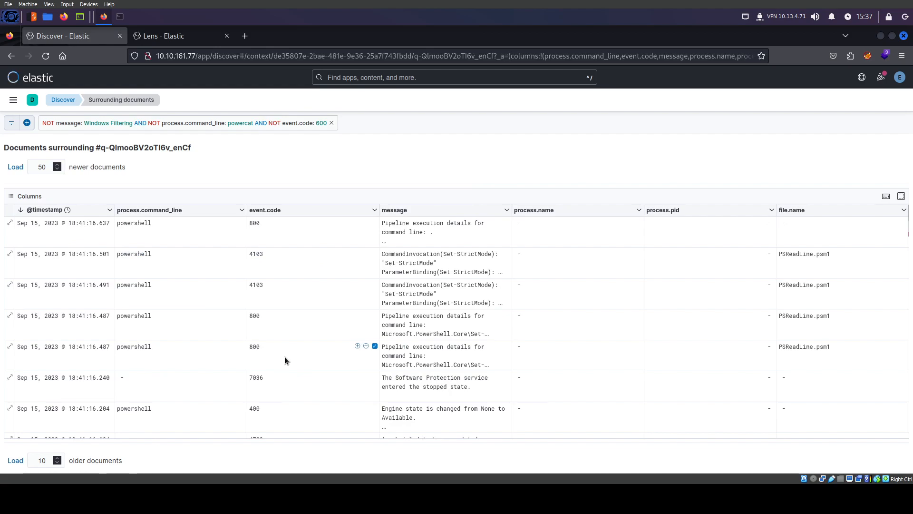
Inspect the StrictMode and ParameterBinding messages and the powershell command-line value
{"action": "scroll", "coordinate": [284, 356], "scroll_direction": "down", "scroll_amount": 4}
{"action": "scroll", "coordinate": [285, 356], "scroll_direction": "up", "scroll_amount": 4}
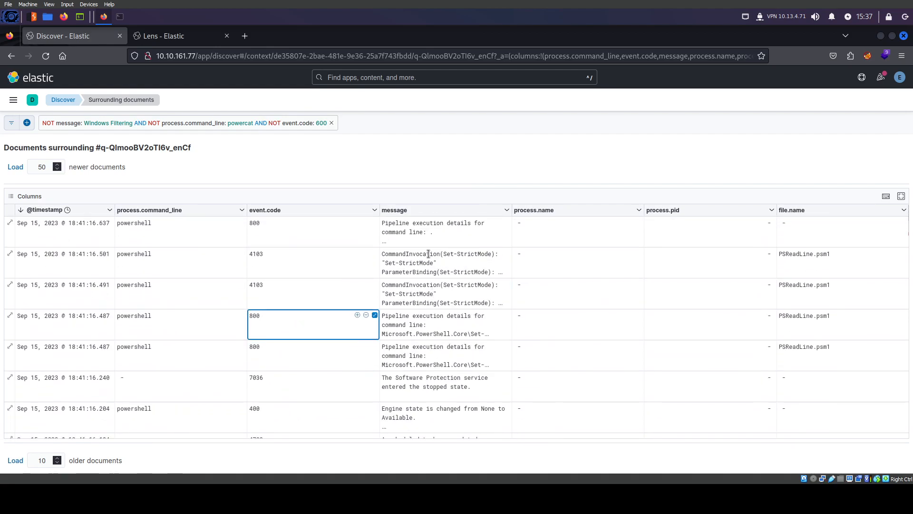
{"action": "double_click", "coordinate": [416, 263]}
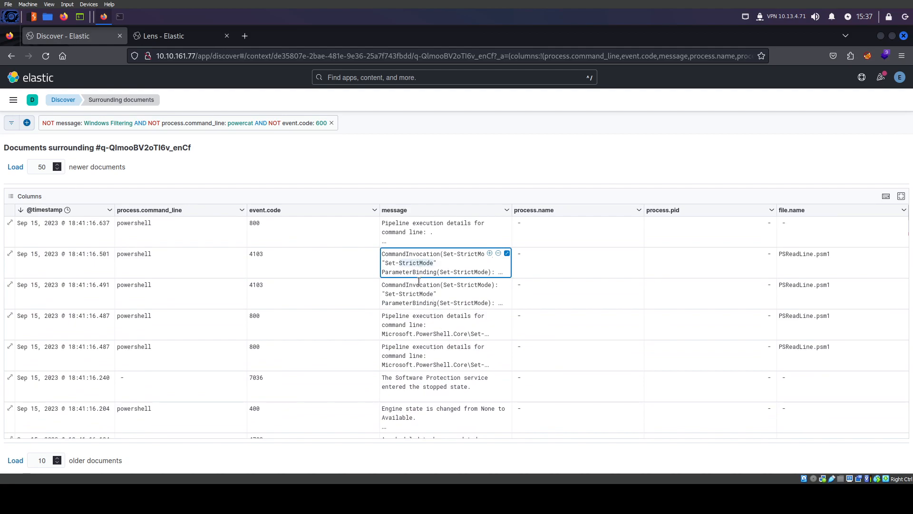
{"action": "double_click", "coordinate": [419, 272]}
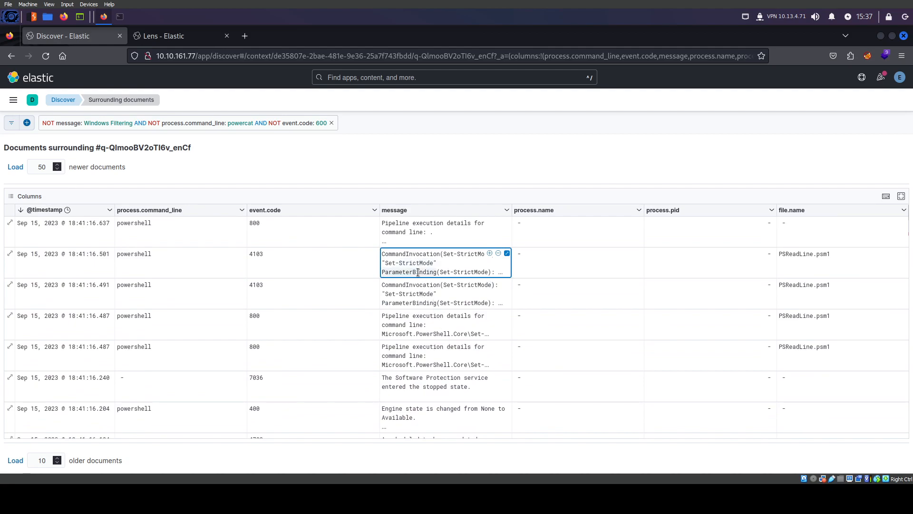
{"action": "double_click", "coordinate": [126, 285]}
Reopen the filter at the third condition's field; Firefox's Save As dialog appears
{"action": "left_click", "coordinate": [143, 122]}
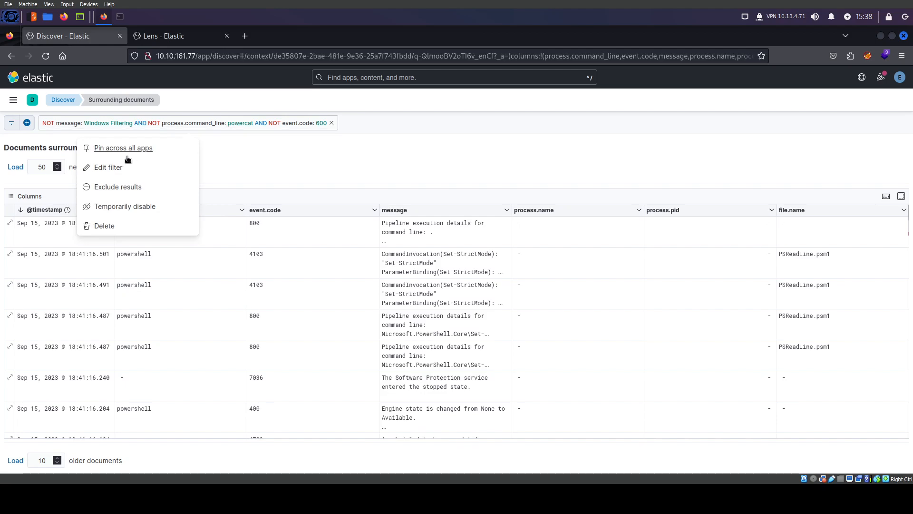
{"action": "left_click", "coordinate": [110, 167]}
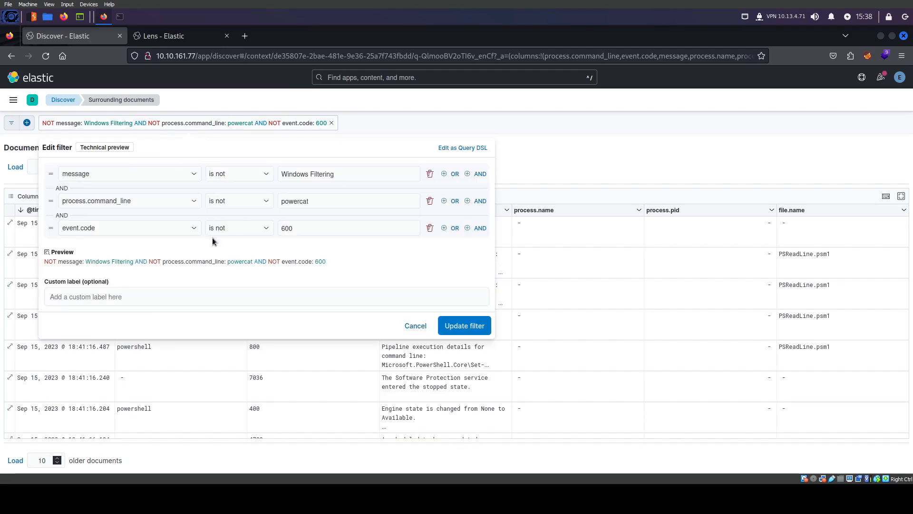
{"action": "left_click", "coordinate": [124, 228]}
{"action": "key", "text": "ctrl+s"}
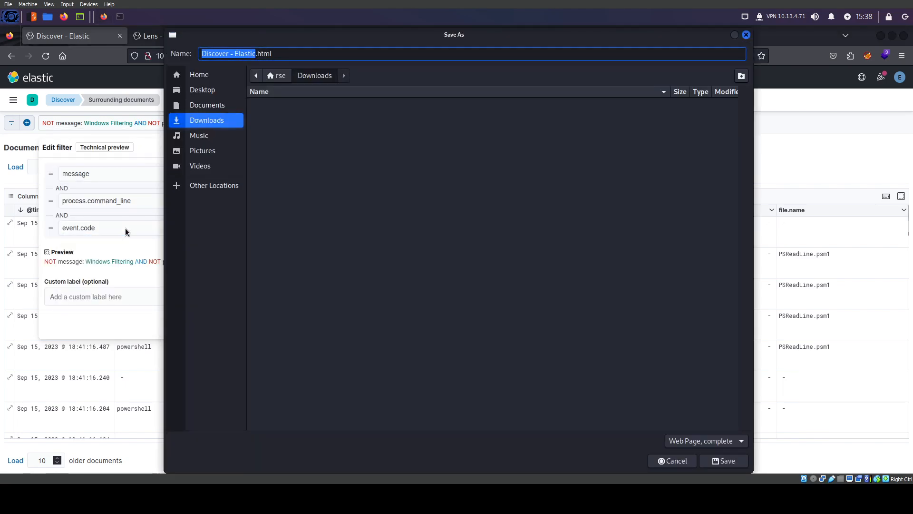
Cancel Save As and change the third condition to process.command_line is not powershell
{"action": "left_click", "coordinate": [672, 460]}
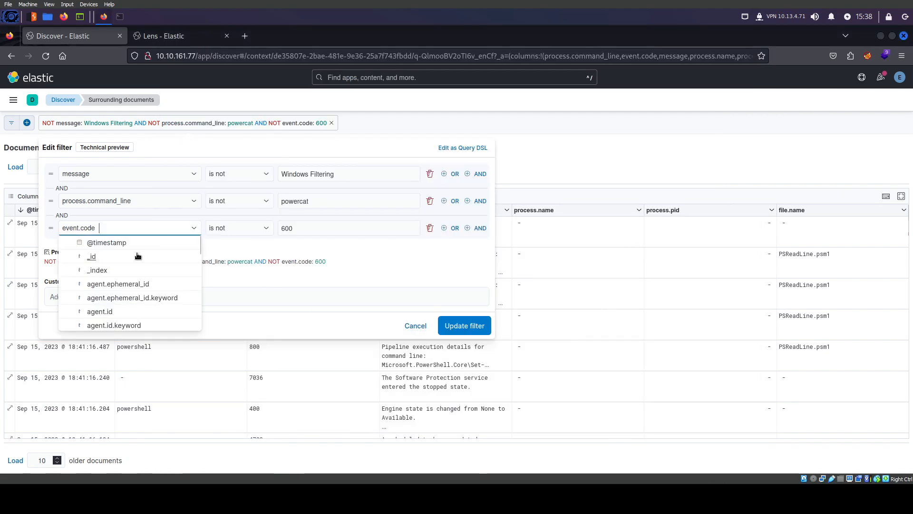
{"action": "left_click", "coordinate": [66, 228]}
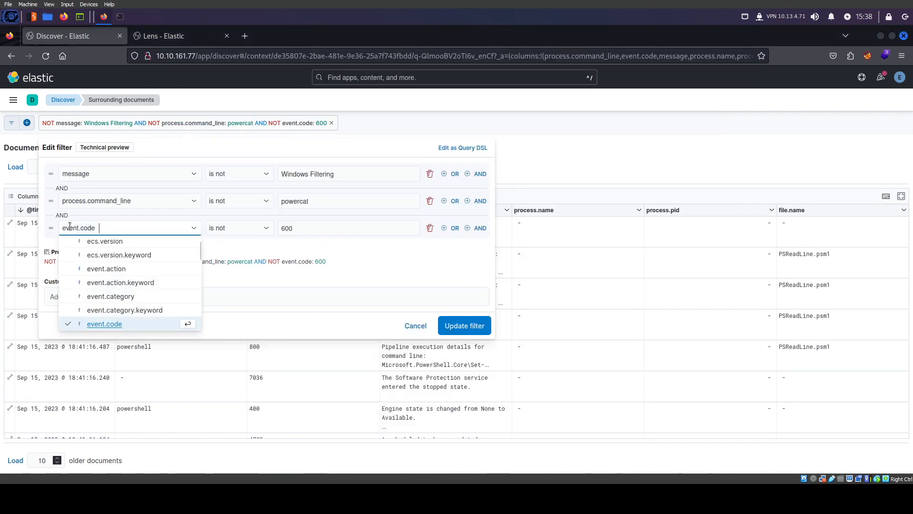
{"action": "key", "text": "BackSpace"}
{"action": "type", "text": "process"}
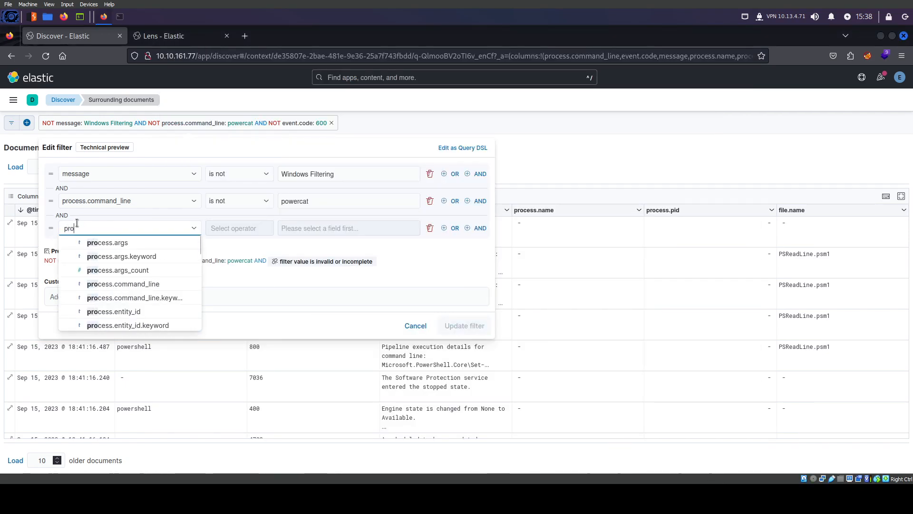
{"action": "left_click", "coordinate": [139, 285]}
{"action": "left_click", "coordinate": [238, 228]}
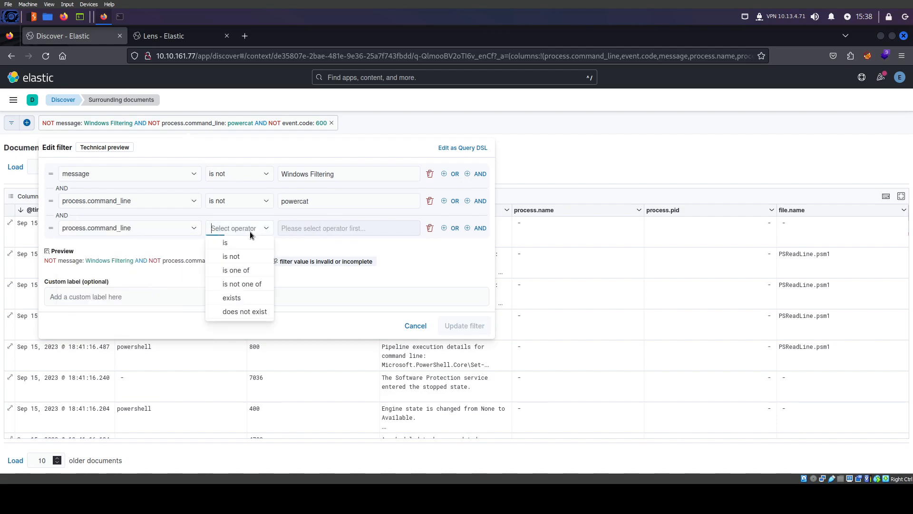
{"action": "left_click", "coordinate": [233, 257]}
{"action": "left_click", "coordinate": [309, 228]}
{"action": "type", "text": "powershell"}
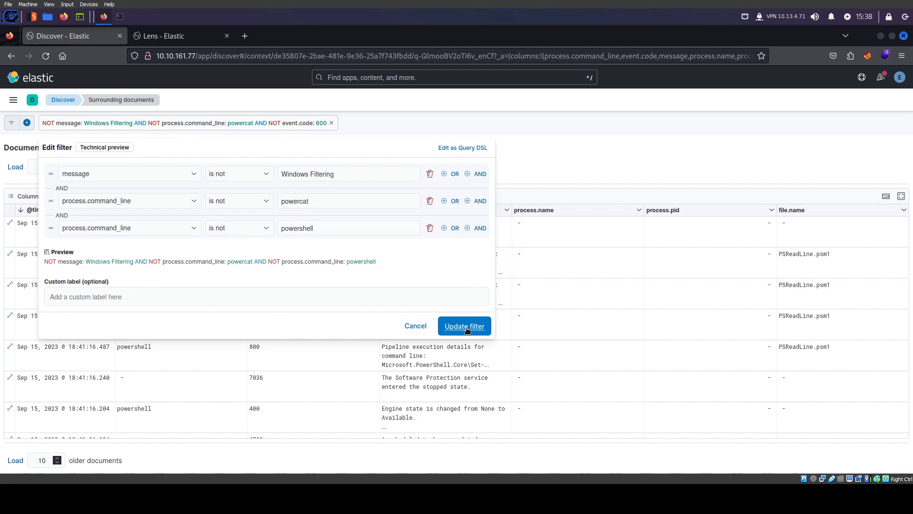
{"action": "left_click", "coordinate": [464, 325]}
{"action": "scroll", "coordinate": [303, 369], "scroll_direction": "down", "scroll_amount": 10}
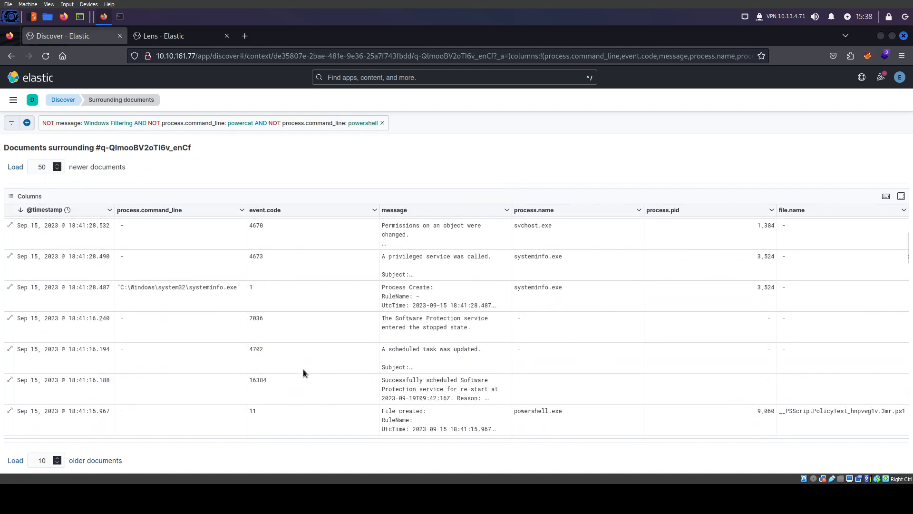
{"action": "scroll", "coordinate": [304, 372], "scroll_direction": "down", "scroll_amount": 10}
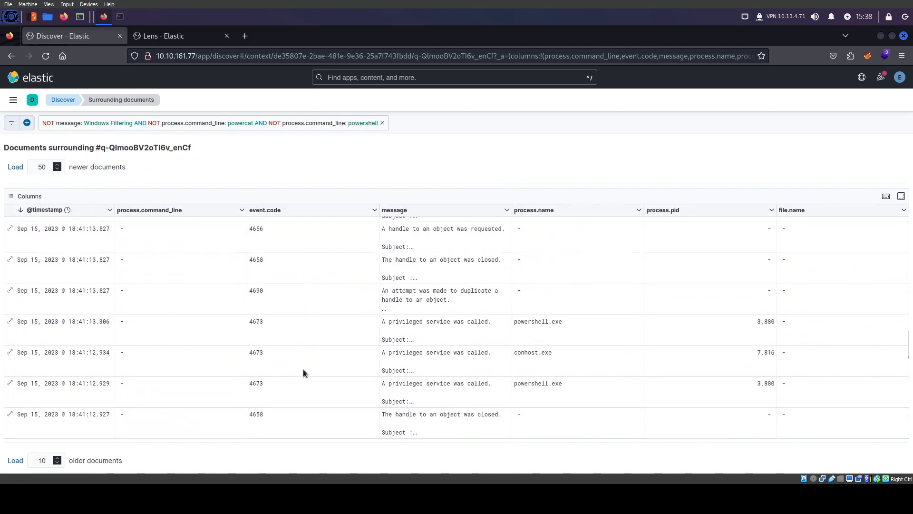
{"action": "scroll", "coordinate": [304, 369], "scroll_direction": "up", "scroll_amount": 10}
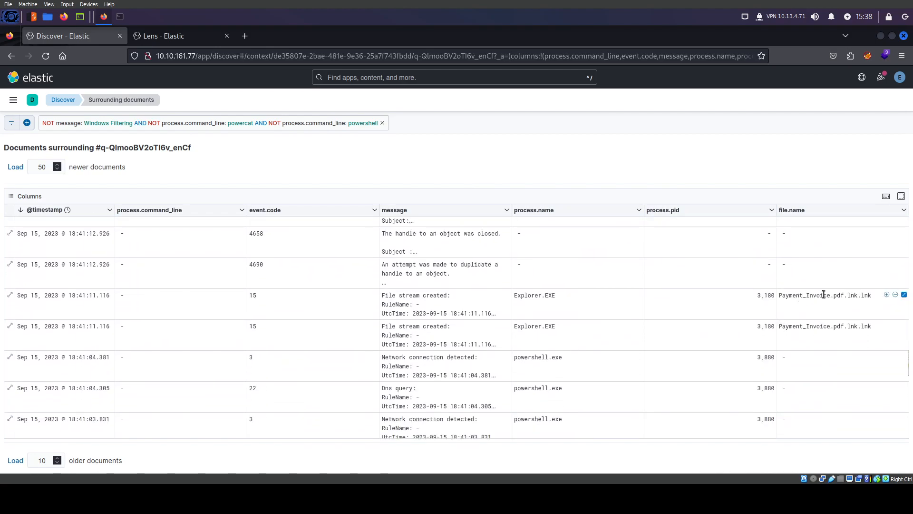
{"action": "scroll", "coordinate": [415, 311], "scroll_direction": "up", "scroll_amount": 5}
{"action": "scroll", "coordinate": [415, 311], "scroll_direction": "up", "scroll_amount": 1}
{"action": "scroll", "coordinate": [530, 334], "scroll_direction": "up", "scroll_amount": 6}
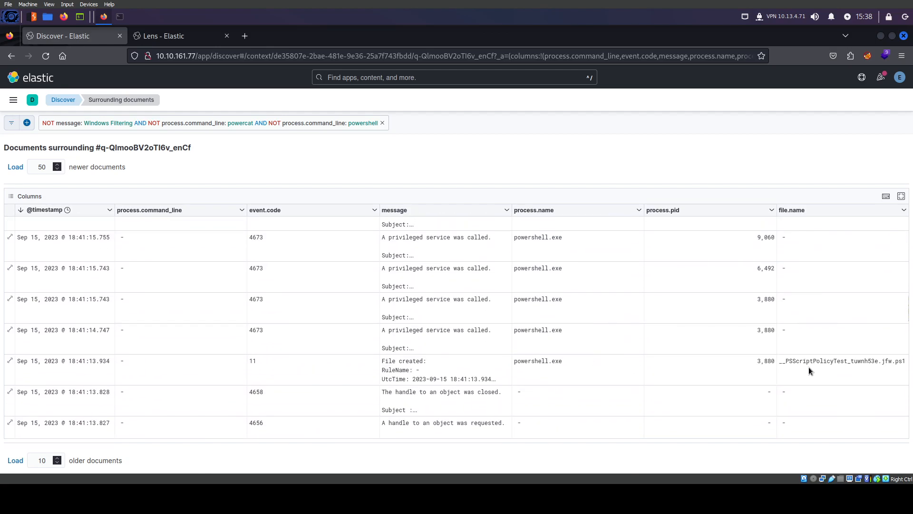
{"action": "scroll", "coordinate": [475, 362], "scroll_direction": "up", "scroll_amount": 10}
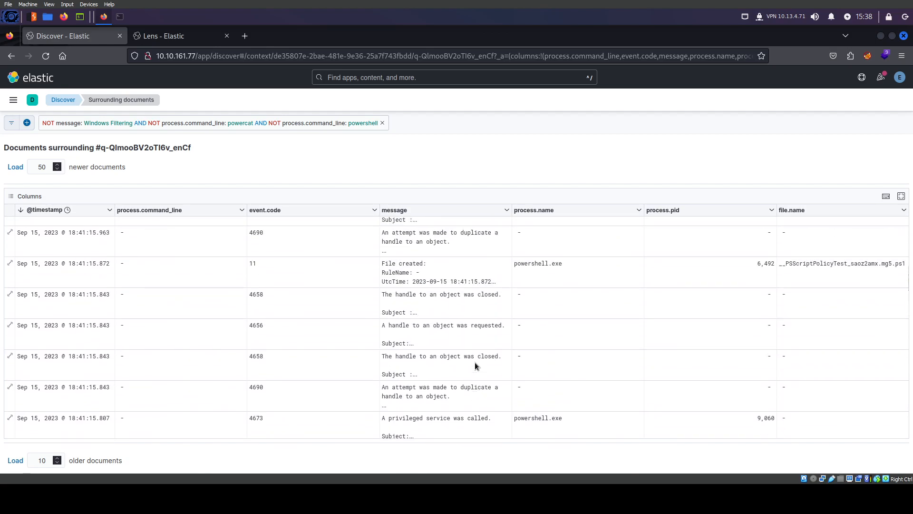
{"action": "scroll", "coordinate": [476, 365], "scroll_direction": "up", "scroll_amount": 4}
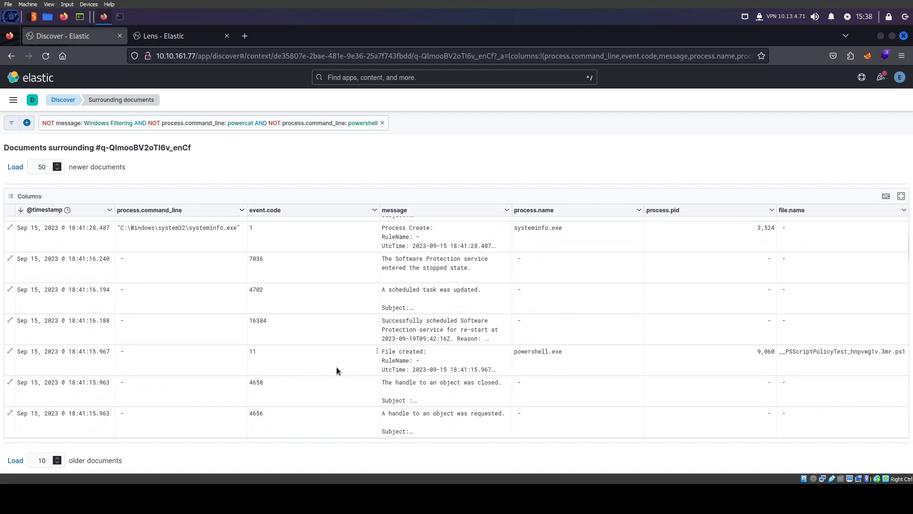
{"action": "left_click", "coordinate": [837, 353]}
{"action": "scroll", "coordinate": [545, 372], "scroll_direction": "up", "scroll_amount": 3}
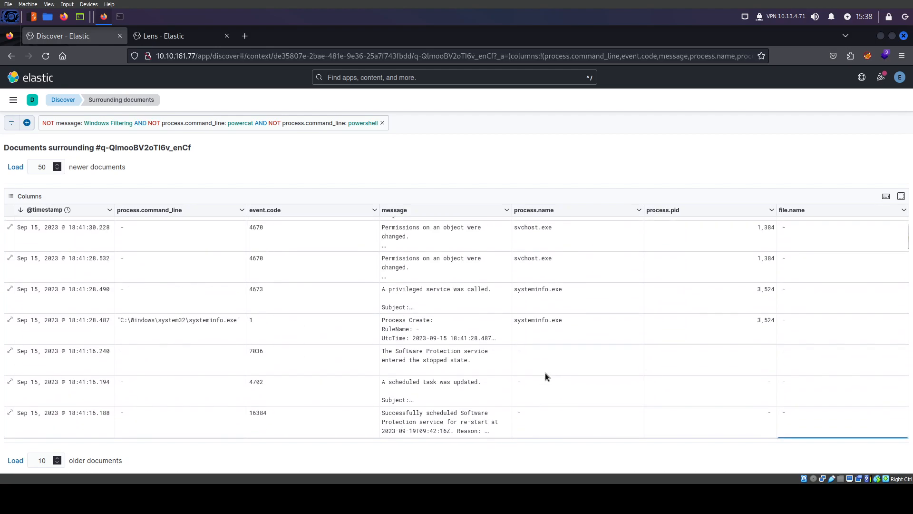
{"action": "scroll", "coordinate": [503, 363], "scroll_direction": "down", "scroll_amount": 2}
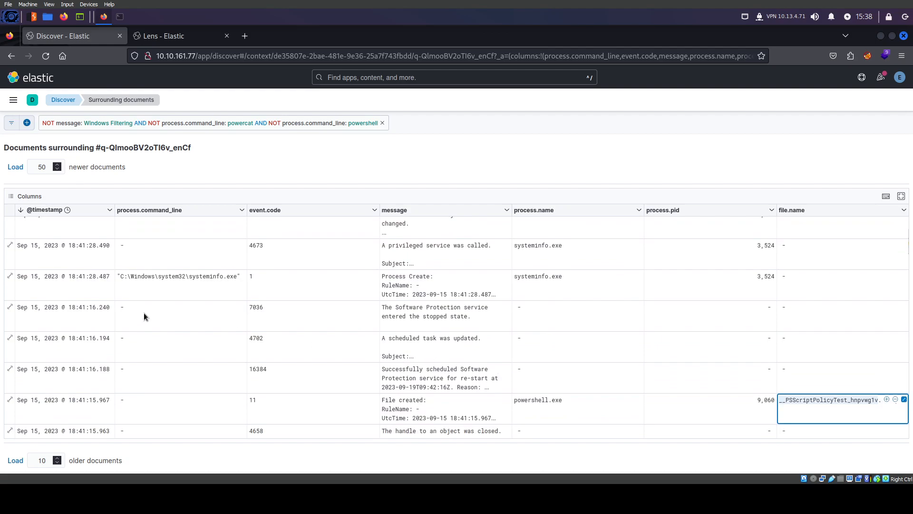
{"action": "scroll", "coordinate": [105, 355], "scroll_direction": "down", "scroll_amount": 8}
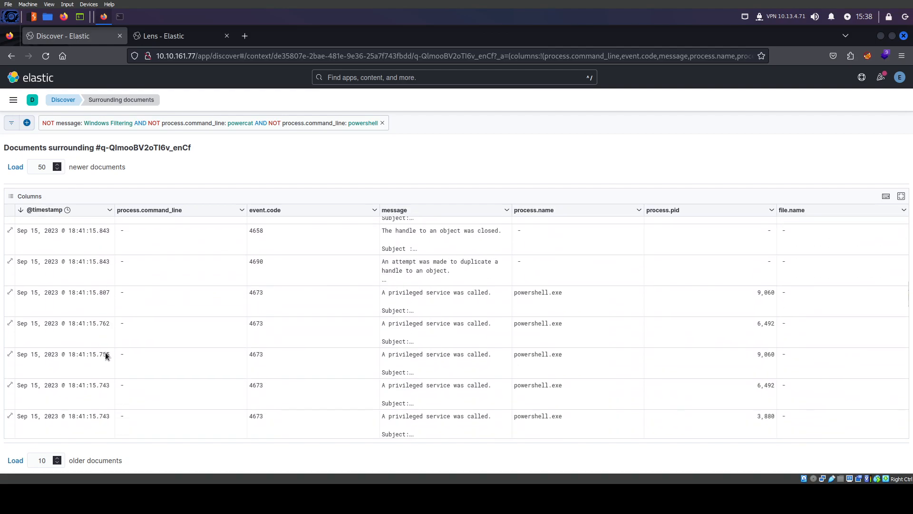
{"action": "scroll", "coordinate": [86, 357], "scroll_direction": "down", "scroll_amount": 2}
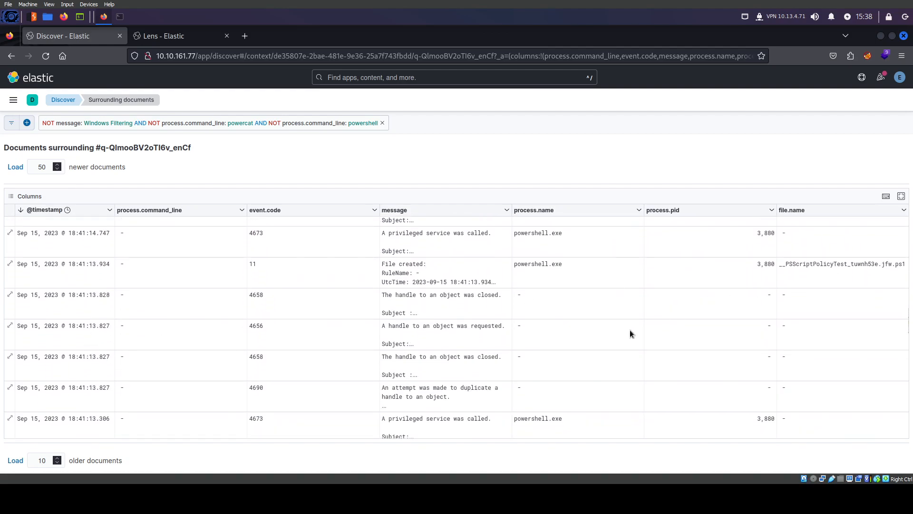
{"action": "scroll", "coordinate": [712, 410], "scroll_direction": "down", "scroll_amount": 6}
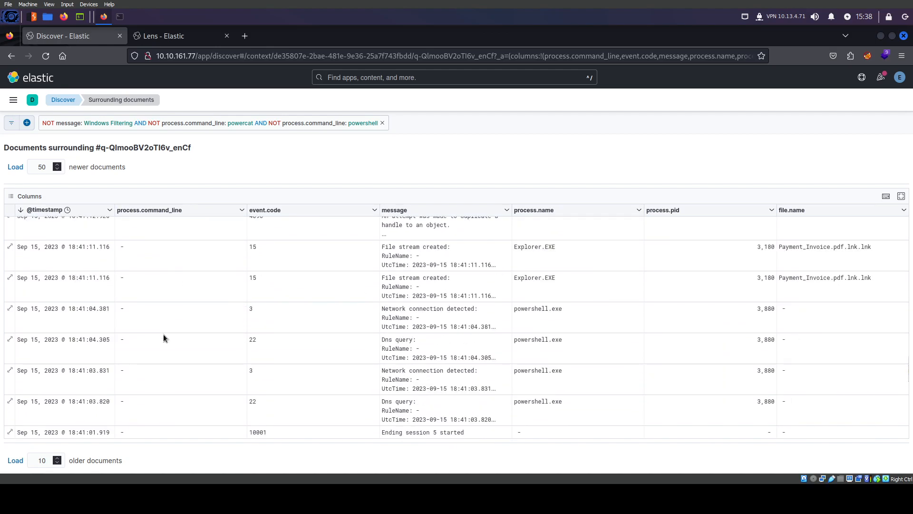
{"action": "scroll", "coordinate": [164, 337], "scroll_direction": "up", "scroll_amount": 3}
{"action": "scroll", "coordinate": [164, 338], "scroll_direction": "up", "scroll_amount": 5}
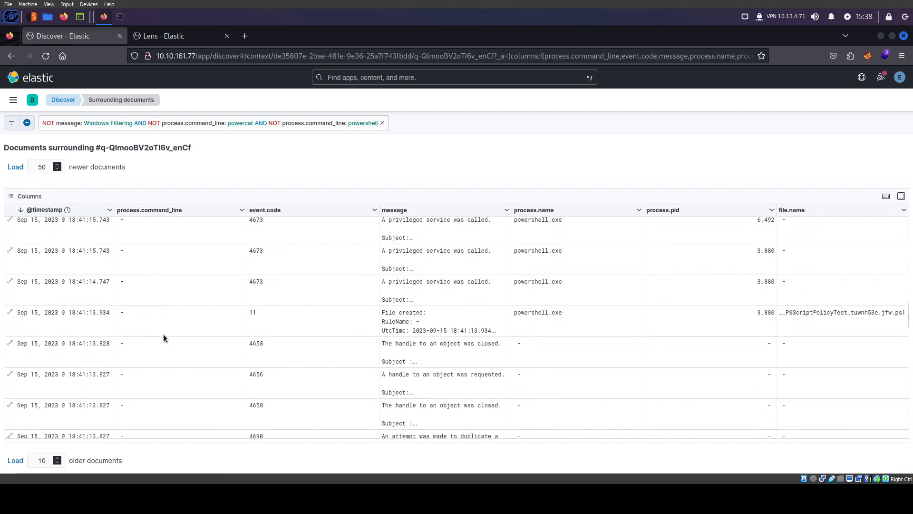
{"action": "scroll", "coordinate": [82, 373], "scroll_direction": "up", "scroll_amount": 2}
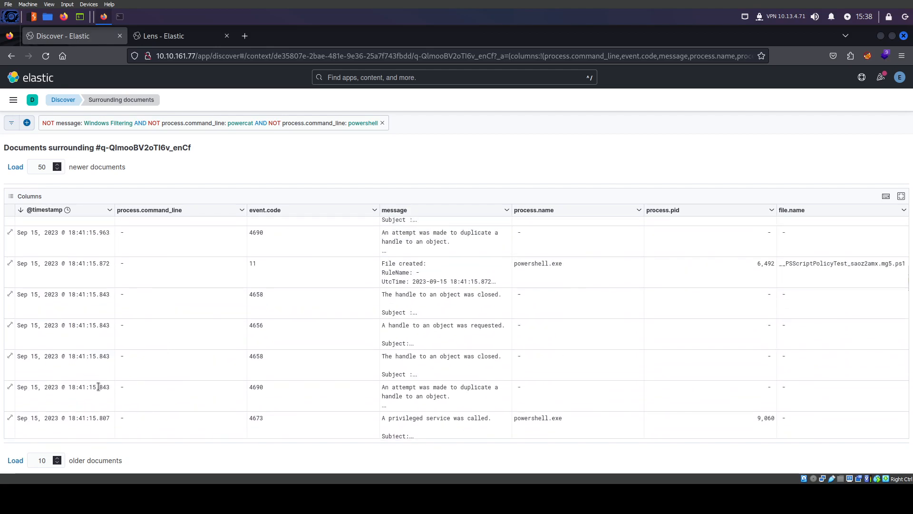
{"action": "scroll", "coordinate": [175, 401], "scroll_direction": "down", "scroll_amount": 2}
{"action": "scroll", "coordinate": [98, 385], "scroll_direction": "up", "scroll_amount": 2}
{"action": "scroll", "coordinate": [257, 355], "scroll_direction": "up", "scroll_amount": 4}
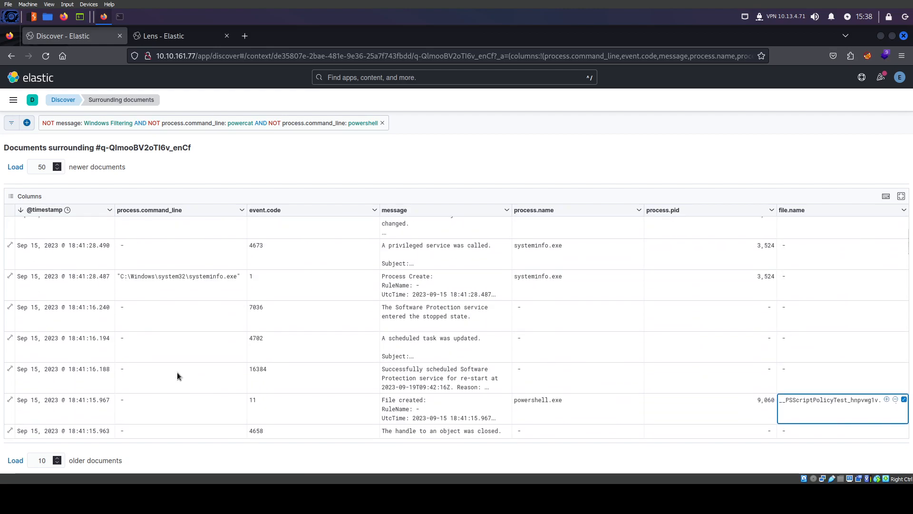
{"action": "left_click", "coordinate": [204, 275]}
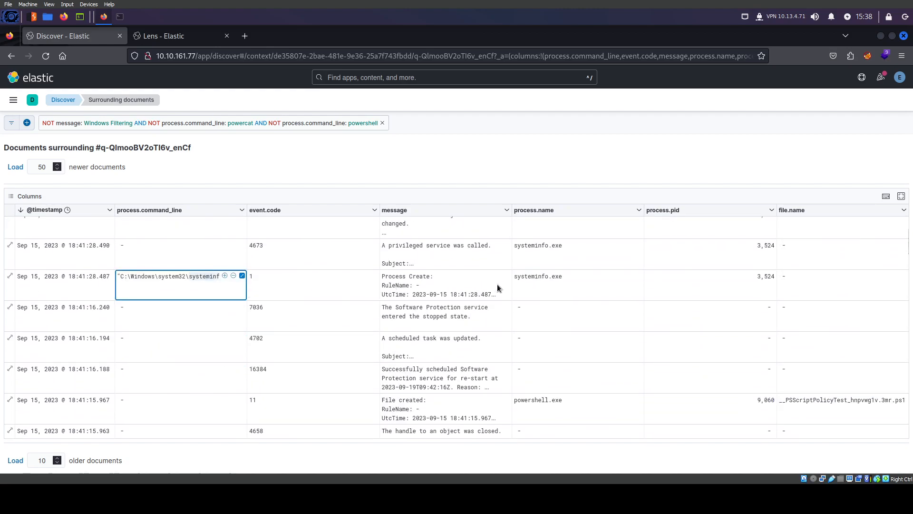
{"action": "left_click", "coordinate": [522, 276]}
Load five more newer documents (55 total) while tracking the systeminfo.exe row
{"action": "double_click", "coordinate": [521, 276]}
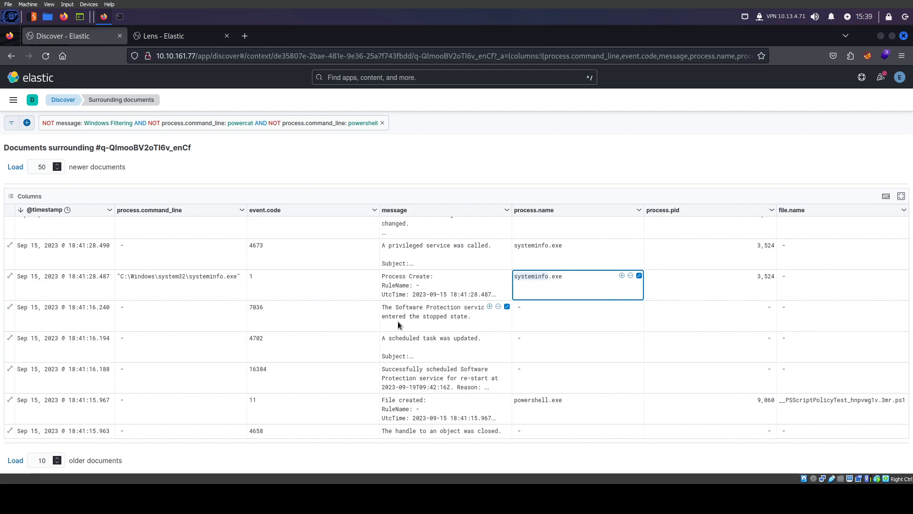
{"action": "scroll", "coordinate": [397, 323], "scroll_direction": "up", "scroll_amount": 3}
{"action": "scroll", "coordinate": [462, 344], "scroll_direction": "down", "scroll_amount": 1}
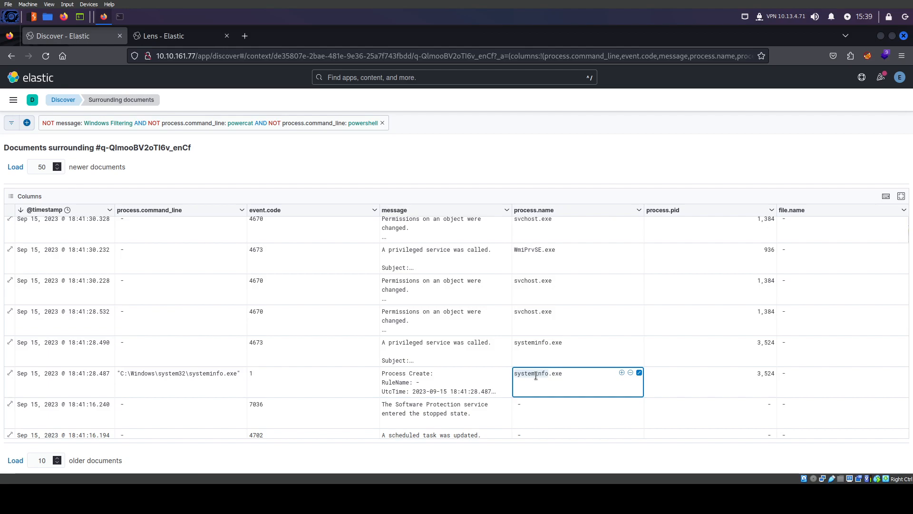
{"action": "scroll", "coordinate": [523, 366], "scroll_direction": "up", "scroll_amount": 3}
{"action": "left_click", "coordinate": [14, 167]}
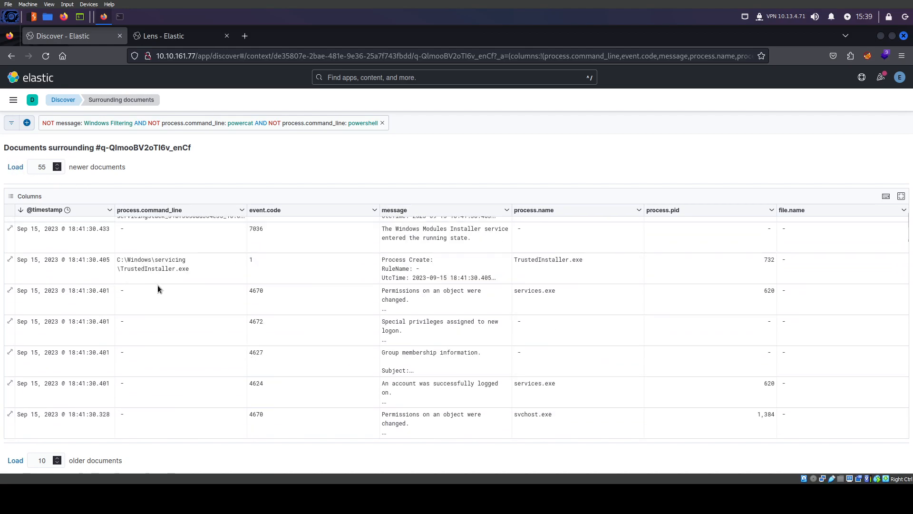
{"action": "scroll", "coordinate": [192, 318], "scroll_direction": "up", "scroll_amount": 2}
{"action": "scroll", "coordinate": [175, 331], "scroll_direction": "down", "scroll_amount": 5}
{"action": "scroll", "coordinate": [176, 330], "scroll_direction": "down", "scroll_amount": 2}
{"action": "scroll", "coordinate": [214, 347], "scroll_direction": "up", "scroll_amount": 3}
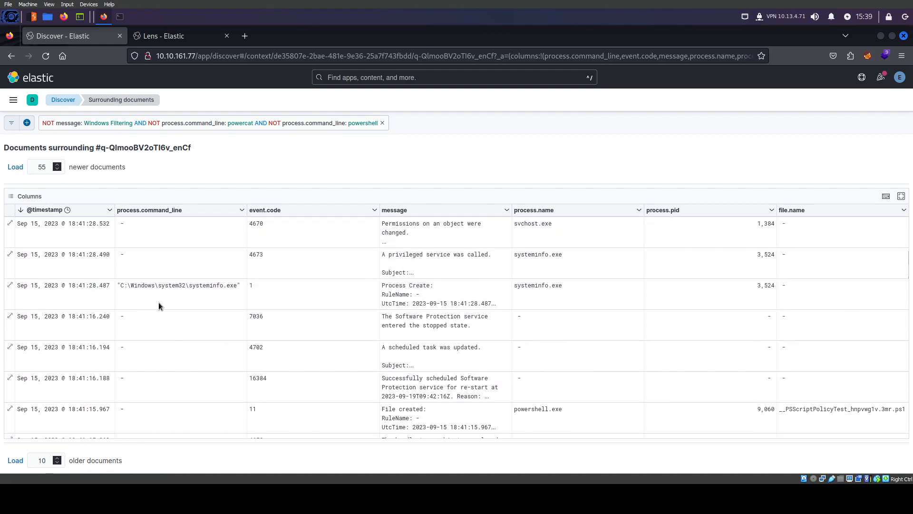
Open the expanded document for the 18:41:28.487 systeminfo.exe Process Create event
{"action": "left_click", "coordinate": [167, 287]}
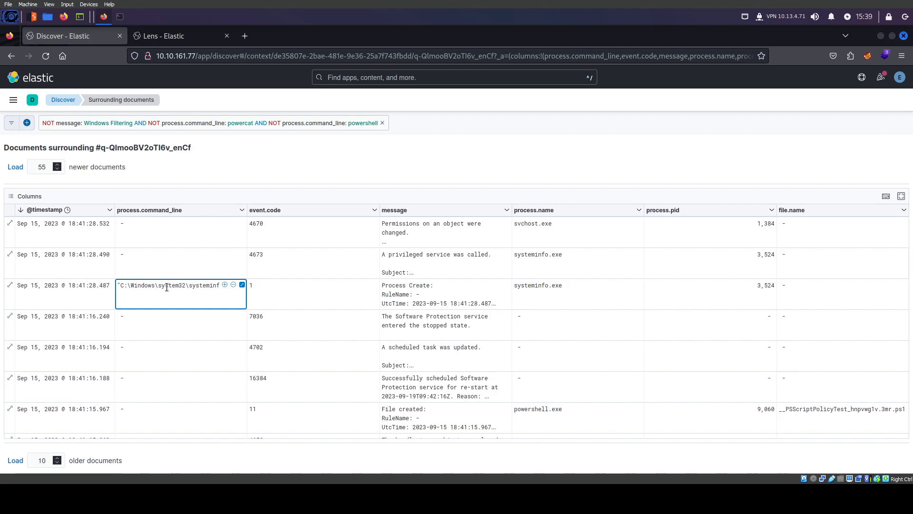
{"action": "scroll", "coordinate": [526, 338], "scroll_direction": "up", "scroll_amount": 10}
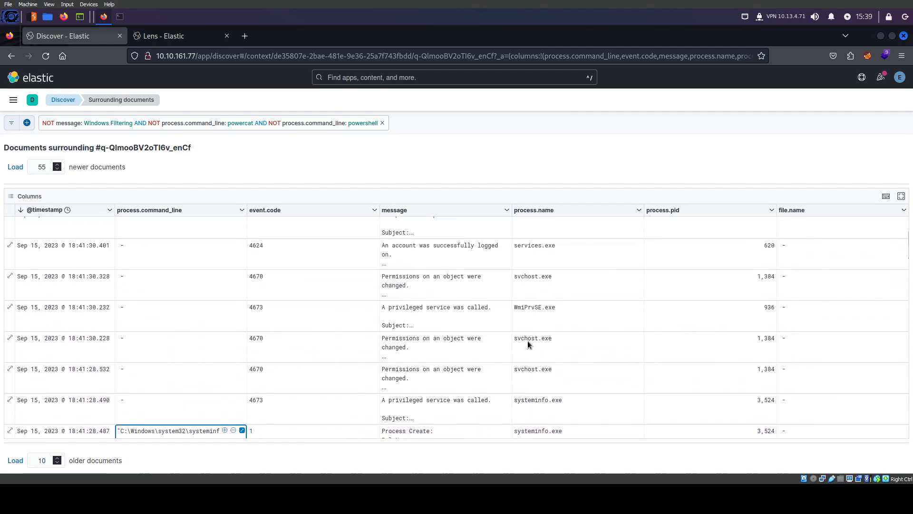
{"action": "scroll", "coordinate": [237, 283], "scroll_direction": "down", "scroll_amount": 5}
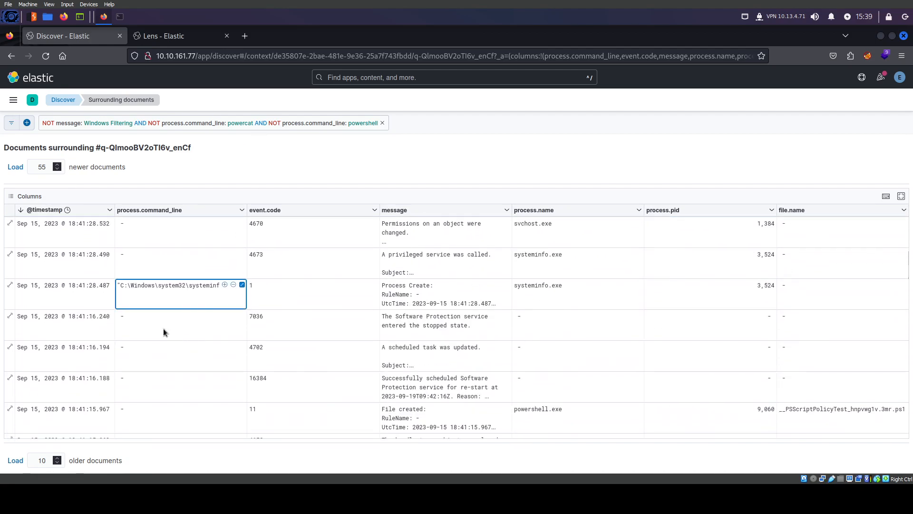
{"action": "left_click", "coordinate": [10, 284]}
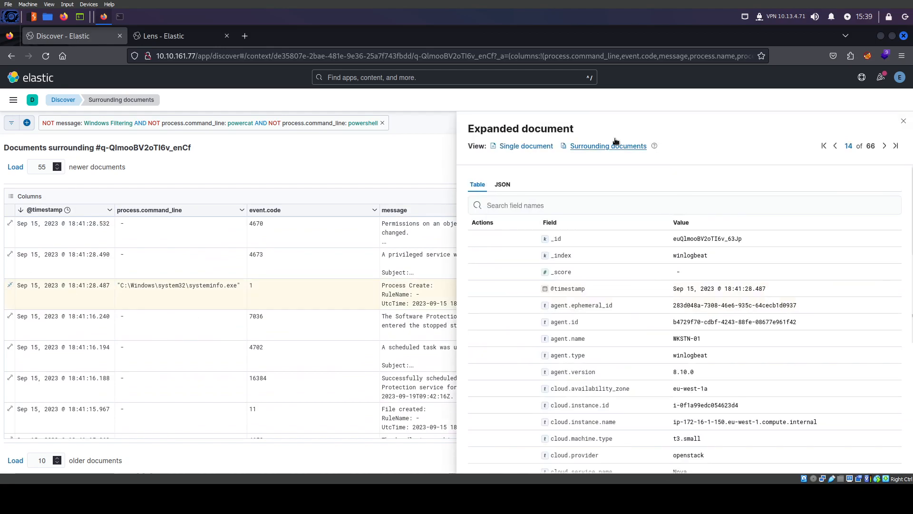
Recentre surrounding documents on the systeminfo event and remove the disabled exclusion filter
{"action": "left_click", "coordinate": [613, 145]}
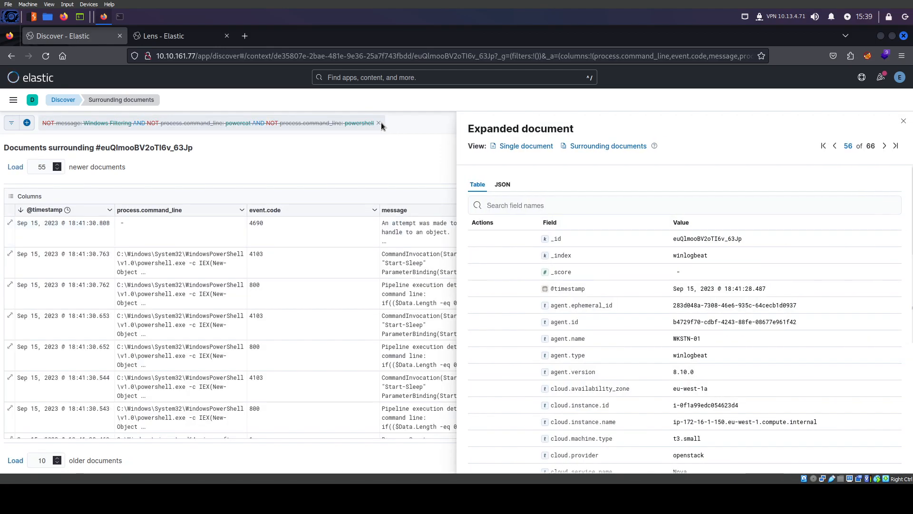
{"action": "key", "text": "Escape"}
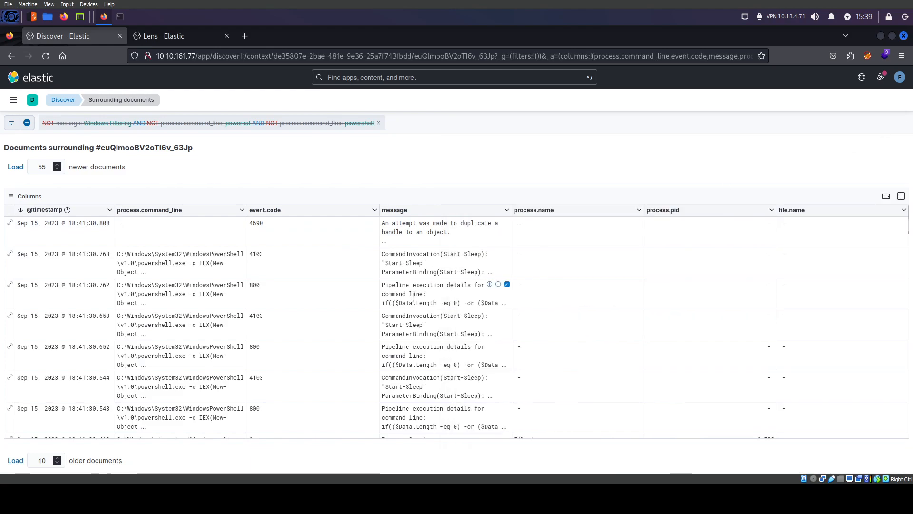
{"action": "scroll", "coordinate": [413, 295], "scroll_direction": "down", "scroll_amount": 3}
{"action": "left_click", "coordinate": [378, 124]}
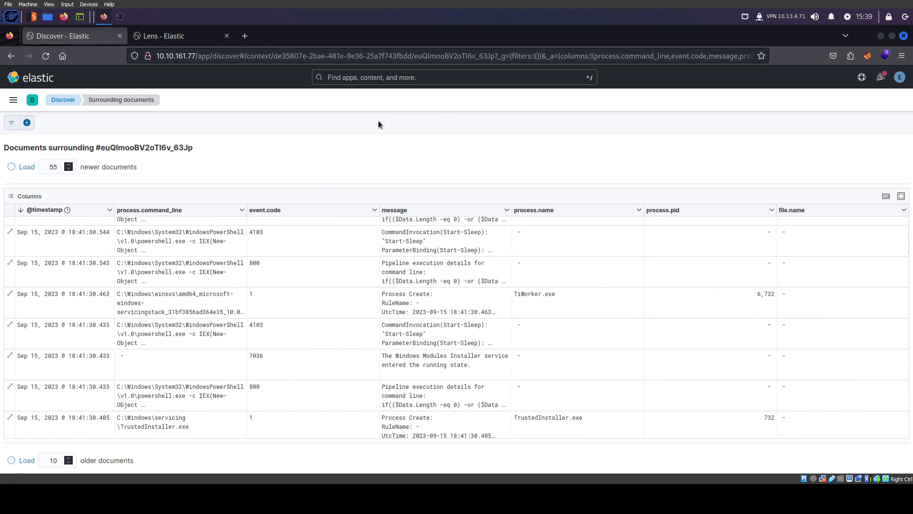
View the full PowerShell command line of the 18:41:28.568 event, then start a new filter
{"action": "scroll", "coordinate": [366, 307], "scroll_direction": "down", "scroll_amount": 4}
{"action": "scroll", "coordinate": [366, 306], "scroll_direction": "down", "scroll_amount": 4}
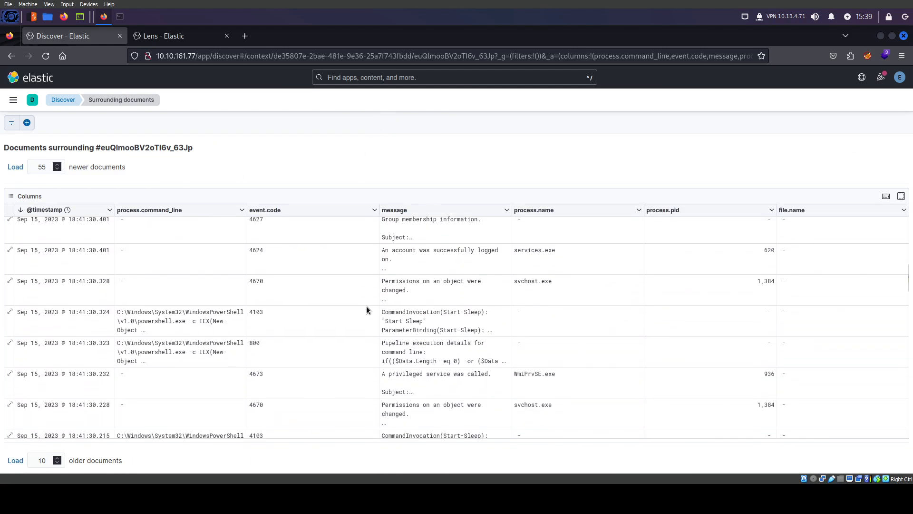
{"action": "scroll", "coordinate": [367, 308], "scroll_direction": "down", "scroll_amount": 10}
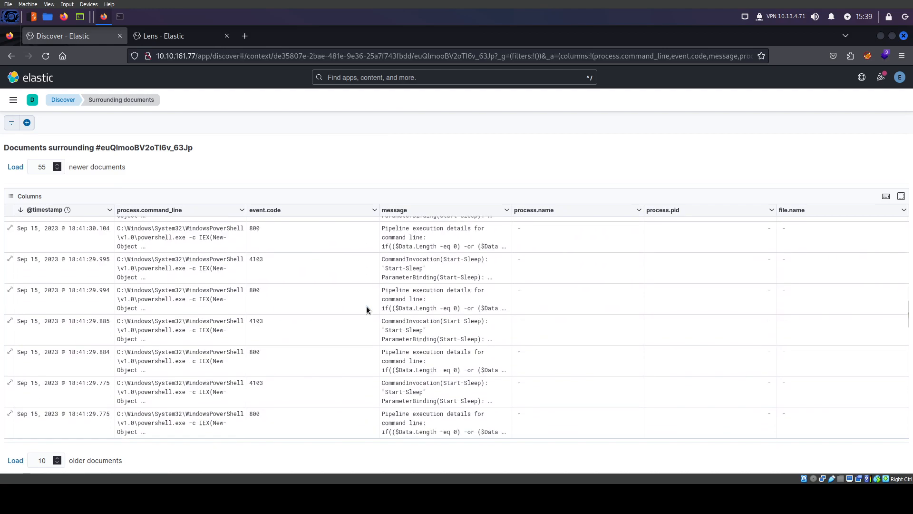
{"action": "scroll", "coordinate": [366, 306], "scroll_direction": "down", "scroll_amount": 7}
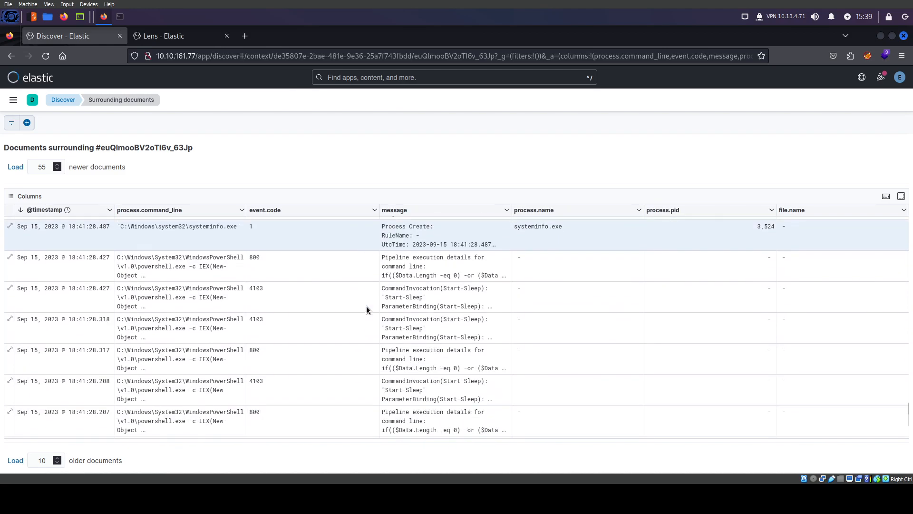
{"action": "scroll", "coordinate": [366, 306], "scroll_direction": "up", "scroll_amount": 2}
{"action": "scroll", "coordinate": [193, 329], "scroll_direction": "up", "scroll_amount": 1}
{"action": "scroll", "coordinate": [193, 329], "scroll_direction": "up", "scroll_amount": 1}
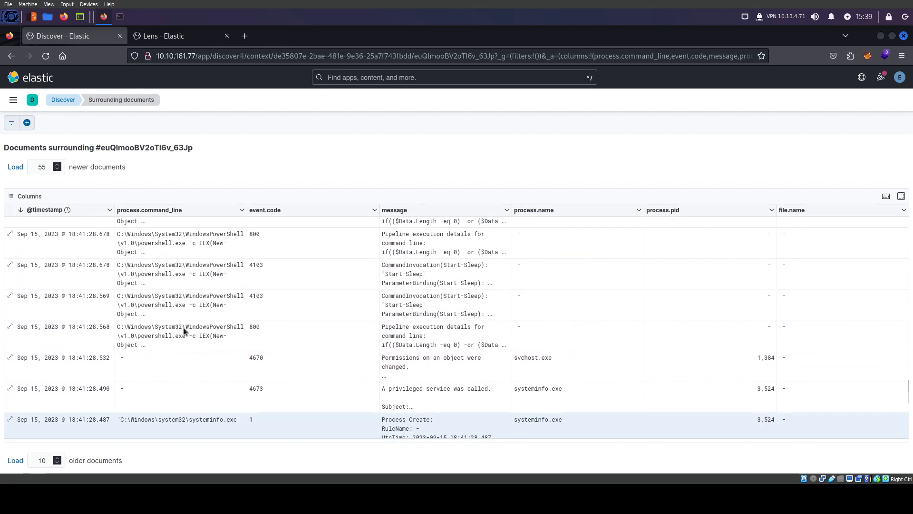
{"action": "left_click", "coordinate": [162, 334]}
{"action": "left_click", "coordinate": [242, 326]}
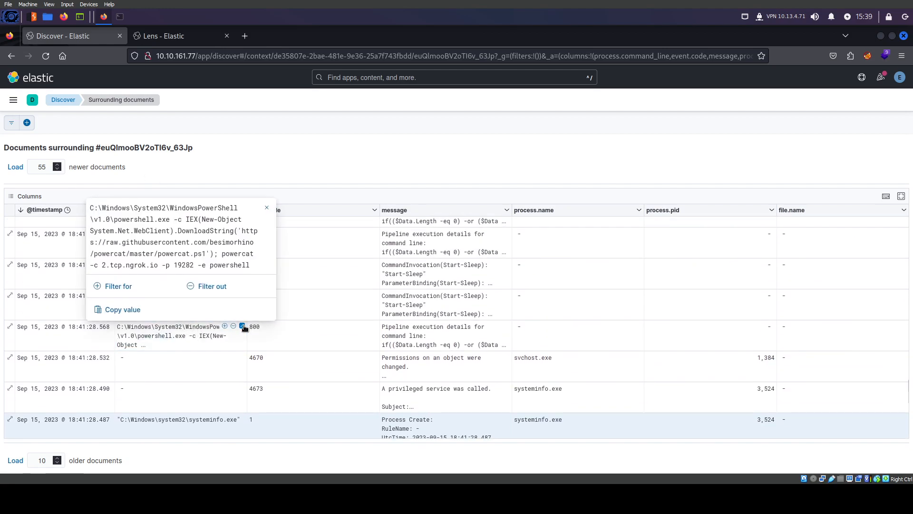
{"action": "key", "text": "Escape"}
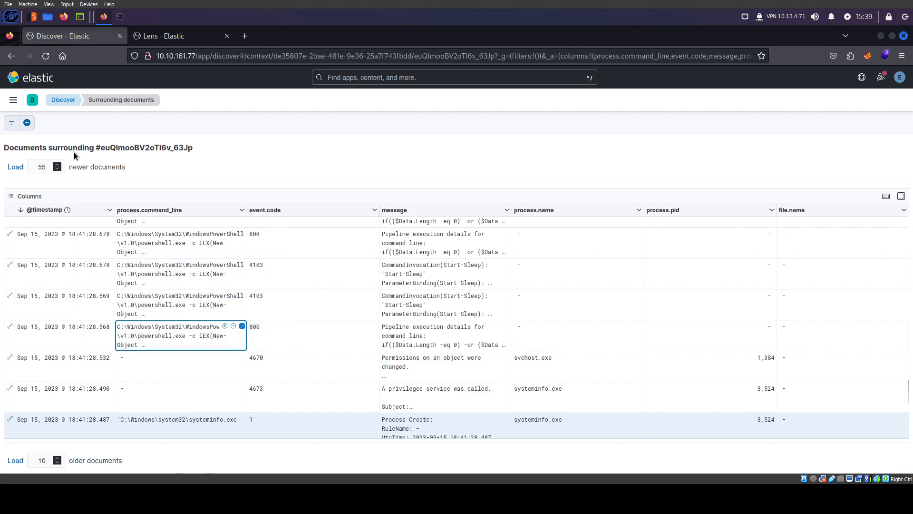
{"action": "left_click", "coordinate": [27, 122]}
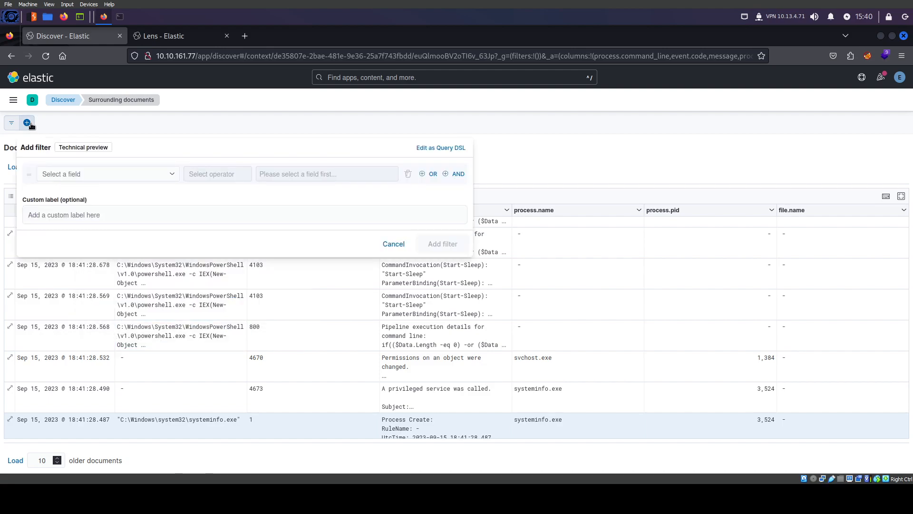
Add a filter that excludes process.command_line values matching 'powercat'
{"action": "left_click", "coordinate": [78, 175]}
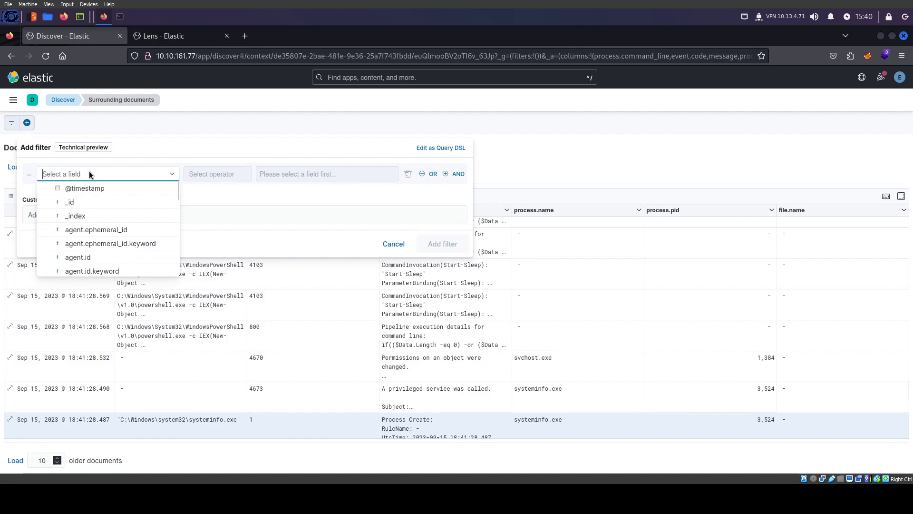
{"action": "type", "text": "p"}
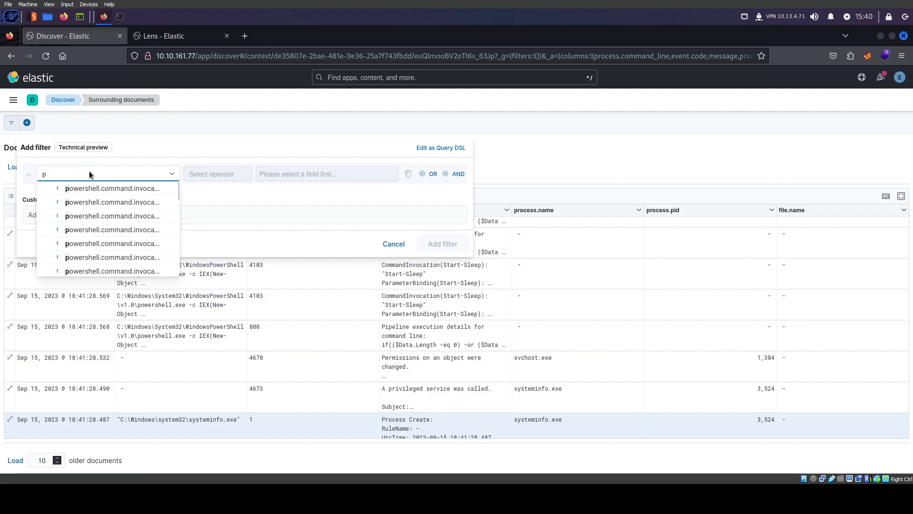
{"action": "key", "text": "BackSpace"}
{"action": "type", "text": "comm"}
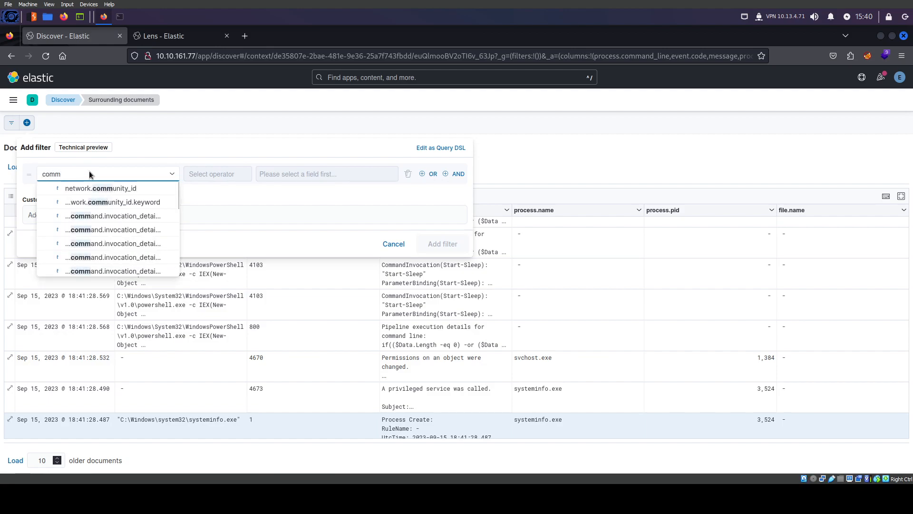
{"action": "key", "text": "BackSpace"}
{"action": "key", "text": "BackSpace"}
{"action": "key", "text": "BackSpace"}
{"action": "key", "text": "BackSpace"}
{"action": "type", "text": "process"}
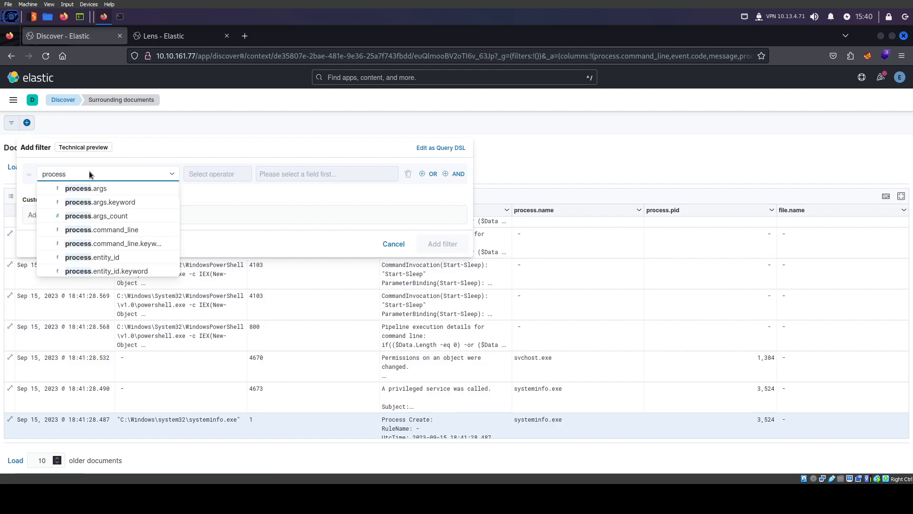
{"action": "type", "text": ".comm"}
{"action": "left_click", "coordinate": [115, 188]}
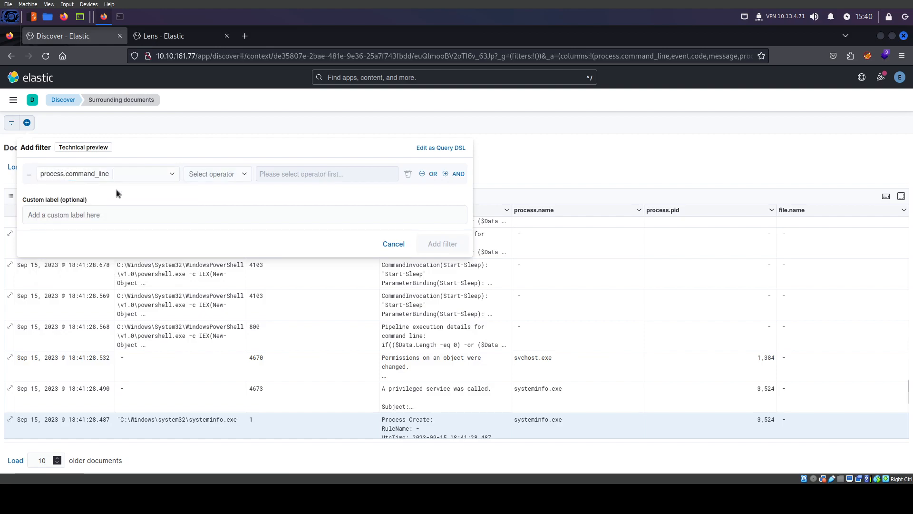
{"action": "left_click", "coordinate": [236, 176]}
{"action": "left_click", "coordinate": [209, 204]}
{"action": "left_click", "coordinate": [342, 172]}
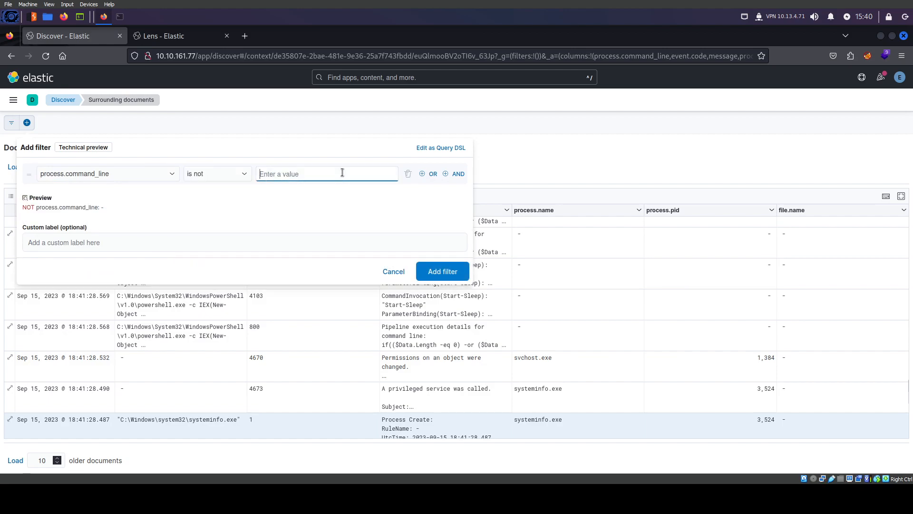
{"action": "type", "text": "powercat"}
{"action": "left_click", "coordinate": [442, 271]}
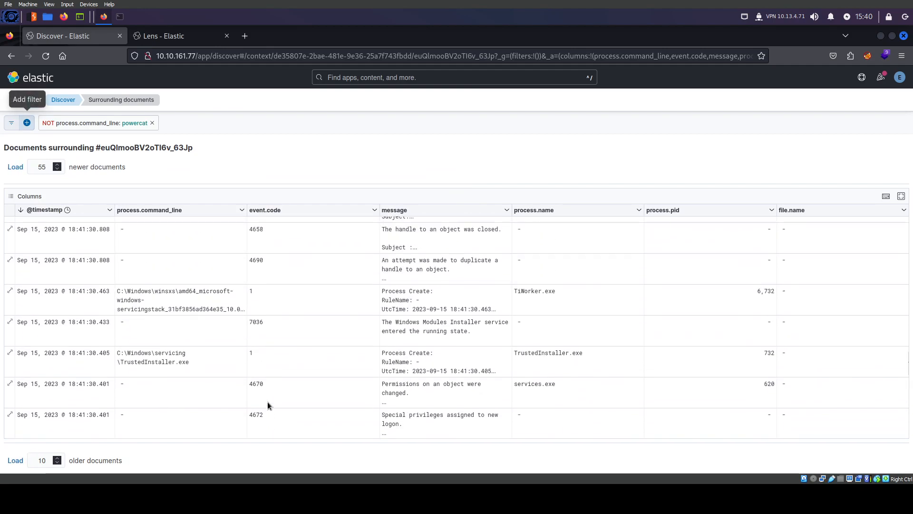
Select the phrase 'handle to an object' in a message cell
{"action": "scroll", "coordinate": [186, 324], "scroll_direction": "up", "scroll_amount": 10}
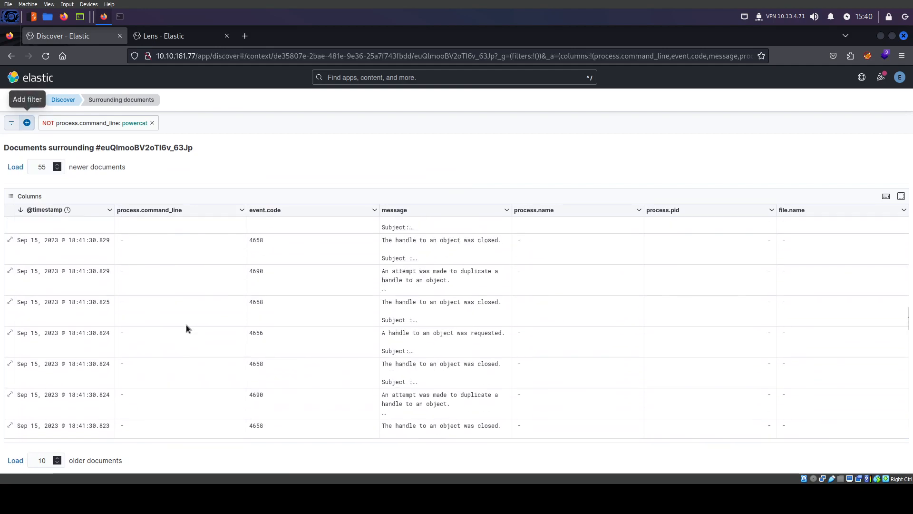
{"action": "scroll", "coordinate": [186, 324], "scroll_direction": "up", "scroll_amount": 2}
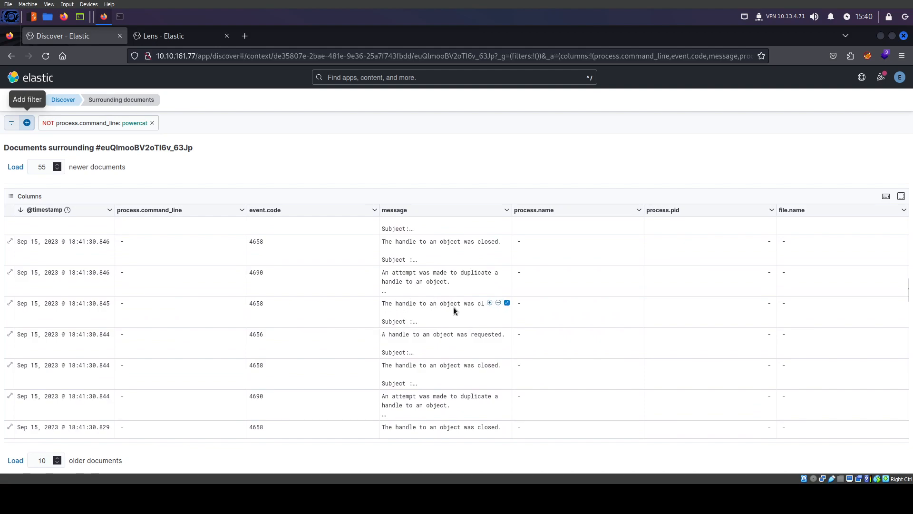
{"action": "left_click_drag", "start_coordinate": [460, 304], "coordinate": [396, 307]}
{"action": "key", "text": "ctrl+c"}
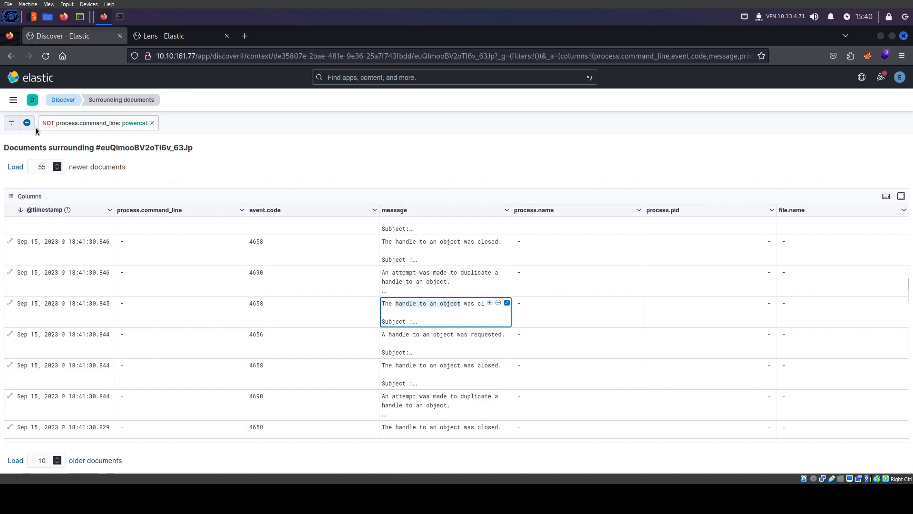
Edit the filter to add an AND condition: message is not 'handle to an object'
{"action": "left_click", "coordinate": [91, 124]}
{"action": "left_click", "coordinate": [69, 167]}
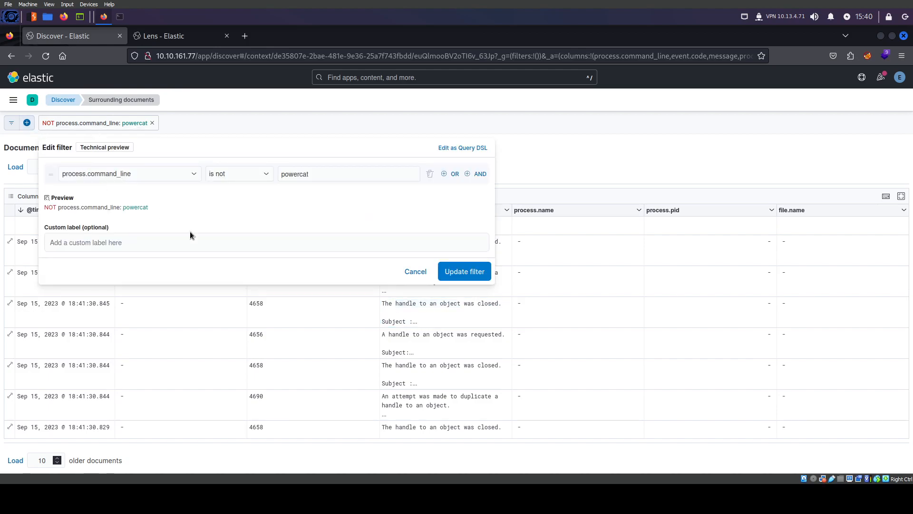
{"action": "left_click", "coordinate": [479, 174]}
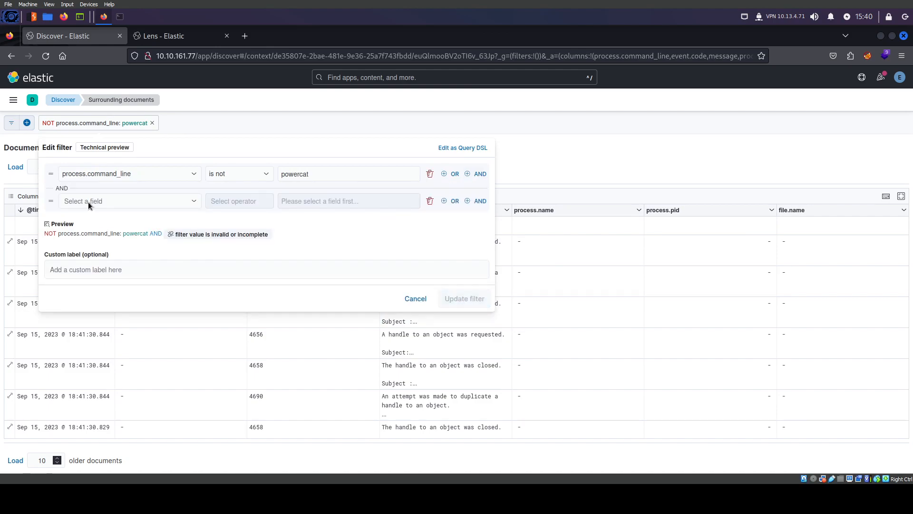
{"action": "left_click", "coordinate": [91, 202]}
{"action": "type", "text": "mess"}
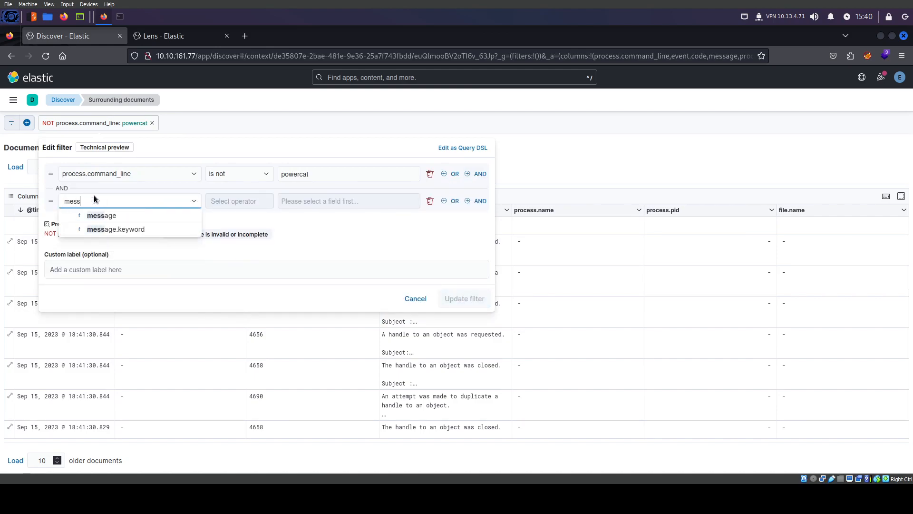
{"action": "left_click", "coordinate": [103, 216]}
{"action": "left_click", "coordinate": [229, 204]}
{"action": "left_click", "coordinate": [229, 230]}
{"action": "left_click", "coordinate": [337, 201]}
{"action": "key", "text": "ctrl+v"}
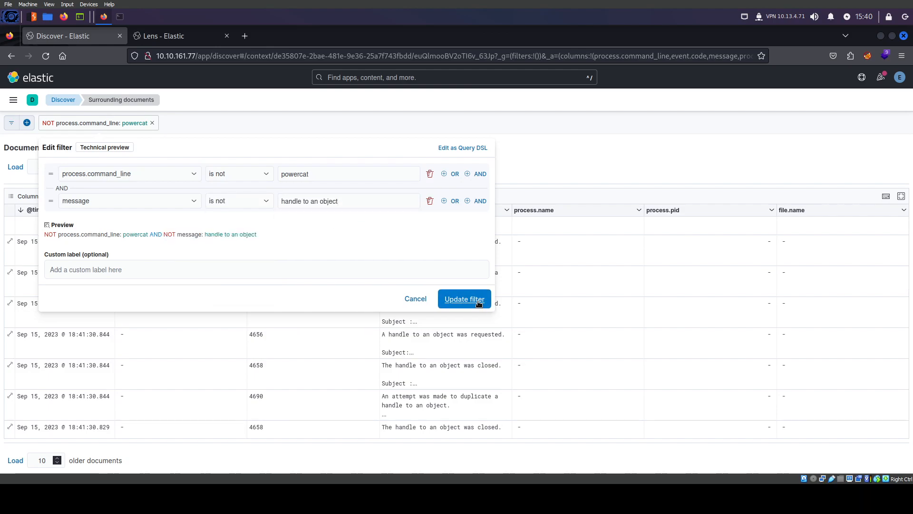
{"action": "left_click", "coordinate": [465, 298]}
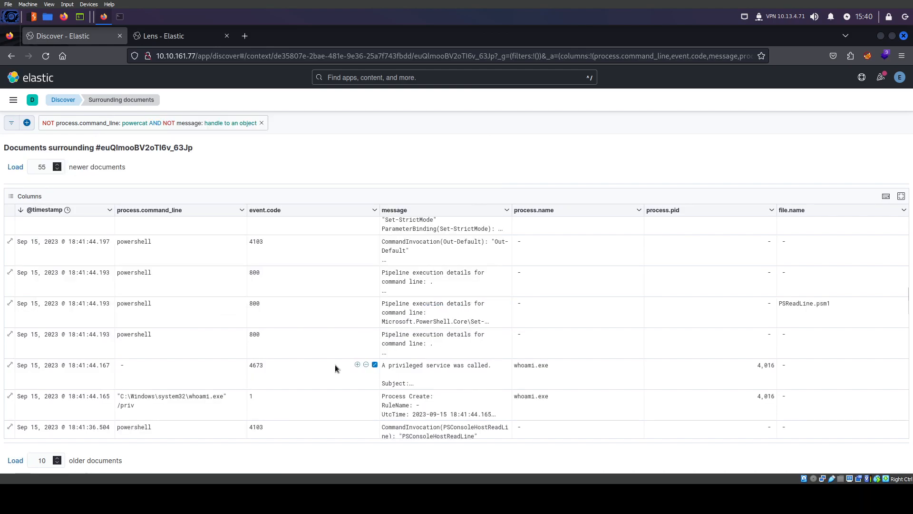
Review the filtered documents for whoami.exe, TrustedInstaller.exe and TiWorker.exe Process Create events
{"action": "scroll", "coordinate": [235, 401], "scroll_direction": "down", "scroll_amount": 5}
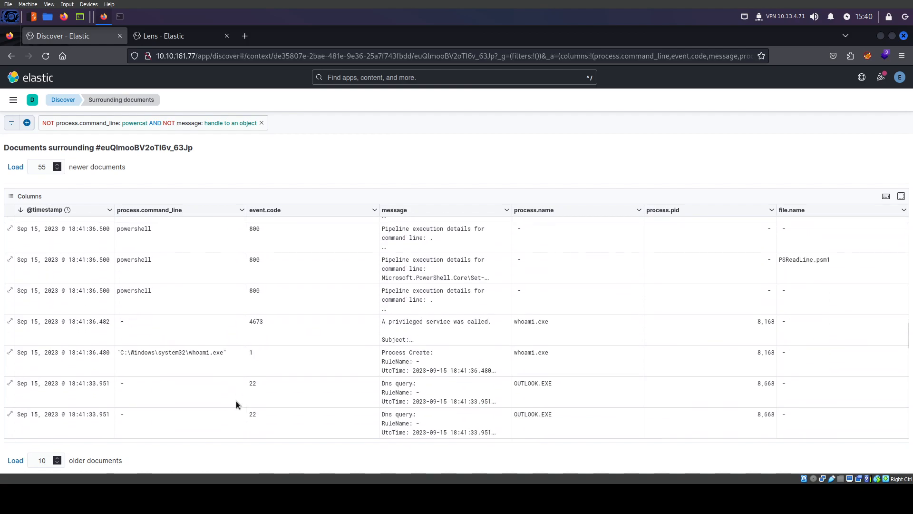
{"action": "scroll", "coordinate": [236, 400], "scroll_direction": "up", "scroll_amount": 2}
{"action": "scroll", "coordinate": [215, 369], "scroll_direction": "down", "scroll_amount": 4}
{"action": "scroll", "coordinate": [215, 369], "scroll_direction": "down", "scroll_amount": 10}
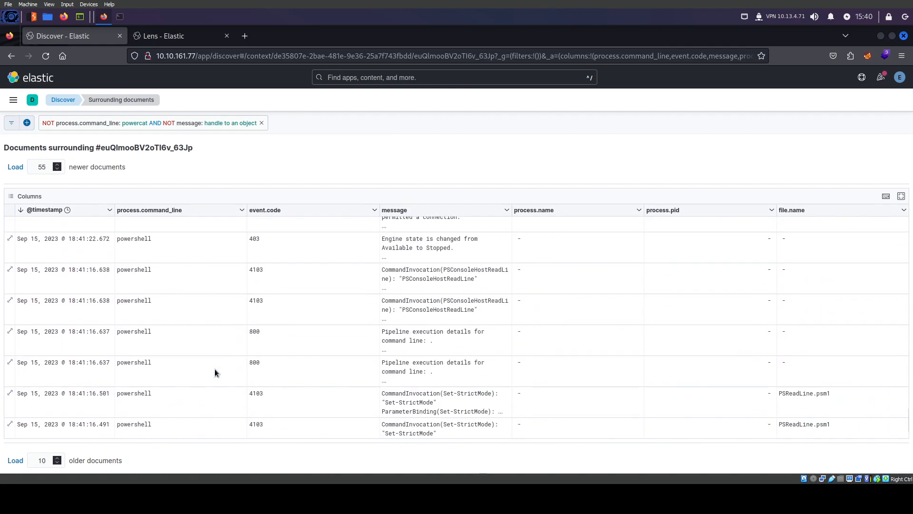
{"action": "scroll", "coordinate": [215, 369], "scroll_direction": "up", "scroll_amount": 4}
{"action": "left_click", "coordinate": [194, 372]}
{"action": "scroll", "coordinate": [194, 372], "scroll_direction": "up", "scroll_amount": 5}
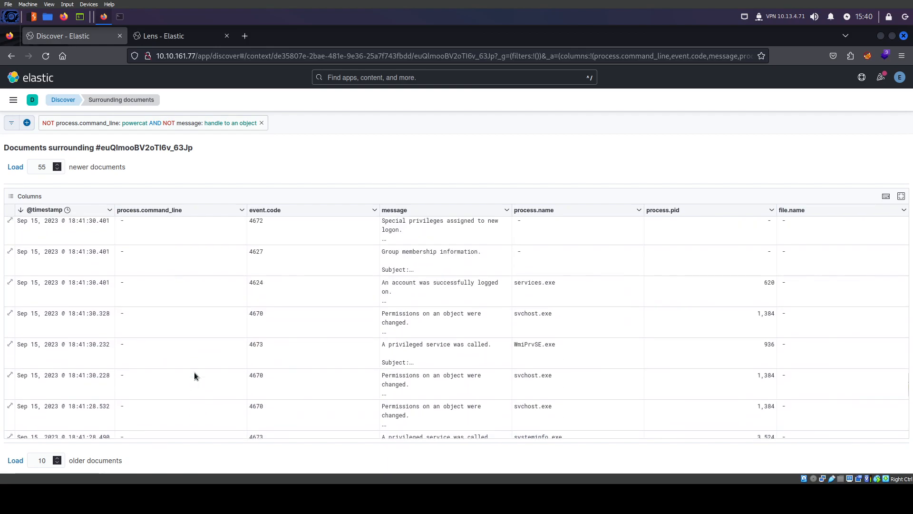
{"action": "scroll", "coordinate": [194, 372], "scroll_direction": "up", "scroll_amount": 6}
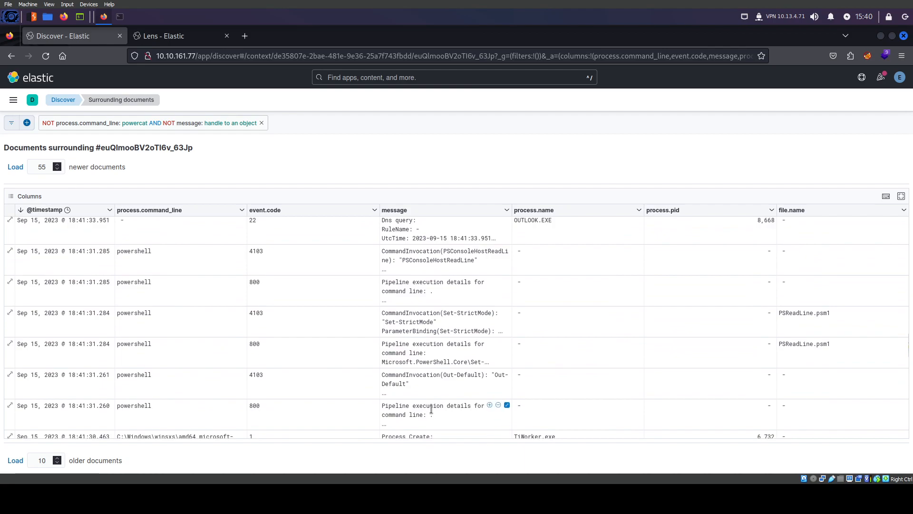
{"action": "scroll", "coordinate": [429, 408], "scroll_direction": "up", "scroll_amount": 5}
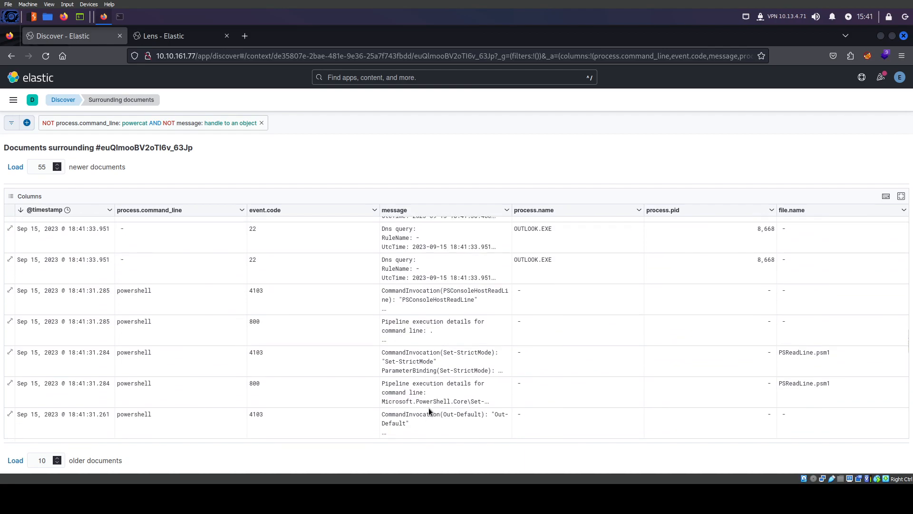
{"action": "scroll", "coordinate": [429, 410], "scroll_direction": "up", "scroll_amount": 3}
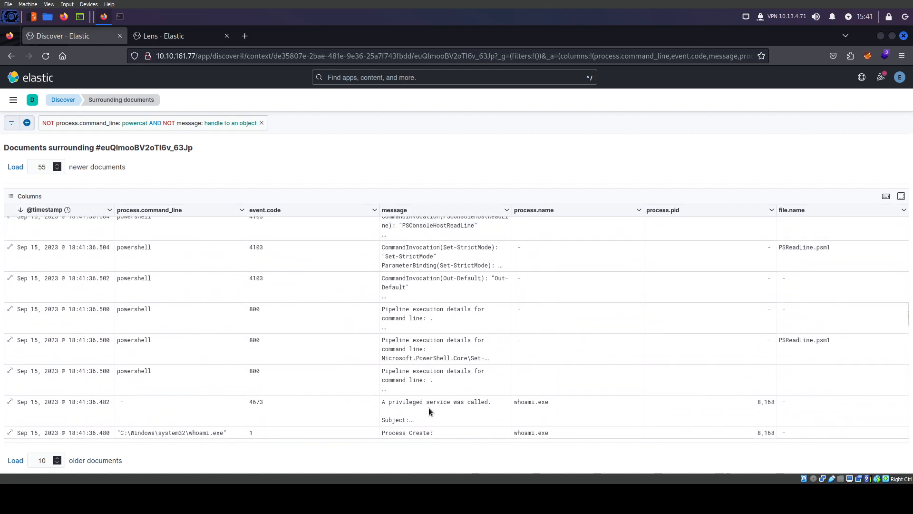
{"action": "scroll", "coordinate": [424, 330], "scroll_direction": "up", "scroll_amount": 5}
{"action": "scroll", "coordinate": [440, 355], "scroll_direction": "up", "scroll_amount": 5}
{"action": "scroll", "coordinate": [440, 355], "scroll_direction": "up", "scroll_amount": 5}
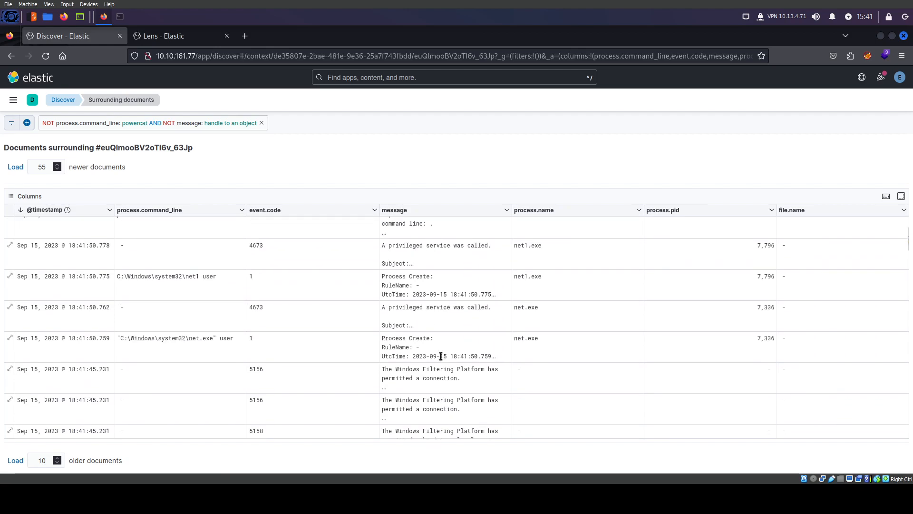
{"action": "scroll", "coordinate": [181, 383], "scroll_direction": "up", "scroll_amount": 3}
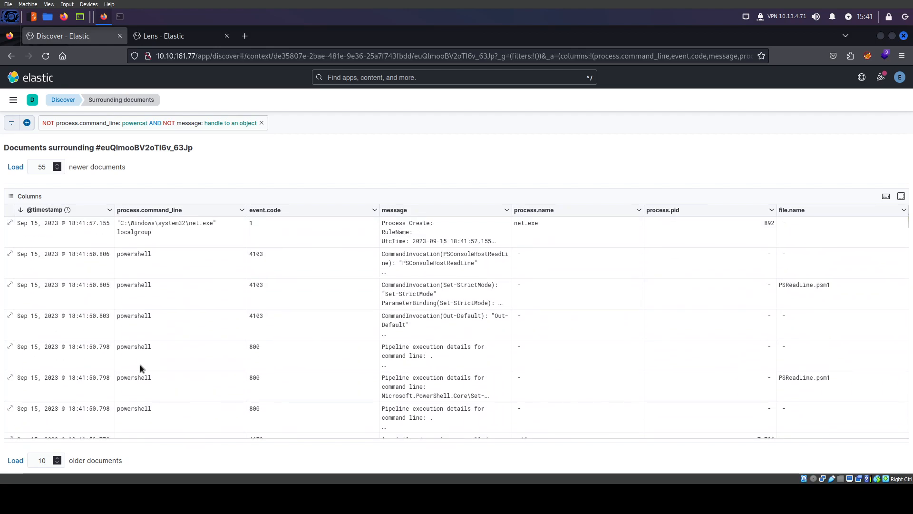
{"action": "scroll", "coordinate": [444, 333], "scroll_direction": "down", "scroll_amount": 8}
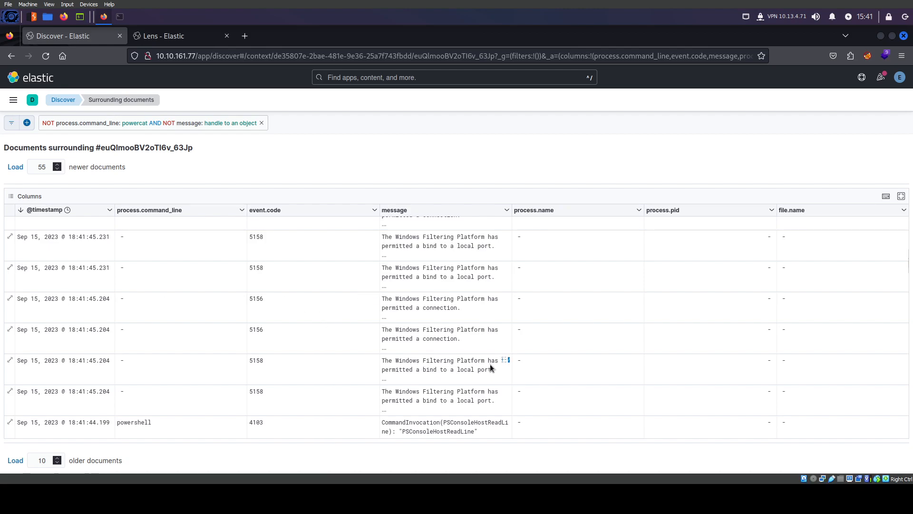
{"action": "scroll", "coordinate": [470, 382], "scroll_direction": "down", "scroll_amount": 10}
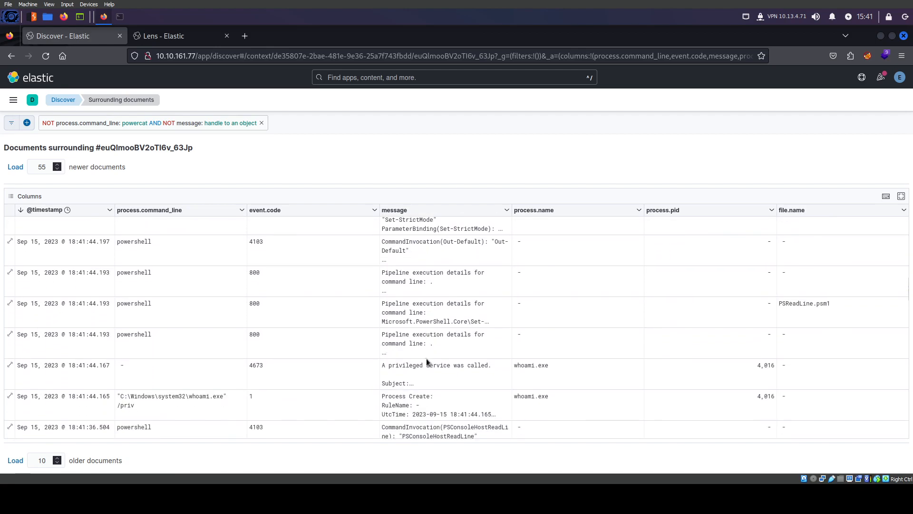
{"action": "scroll", "coordinate": [418, 347], "scroll_direction": "down", "scroll_amount": 8}
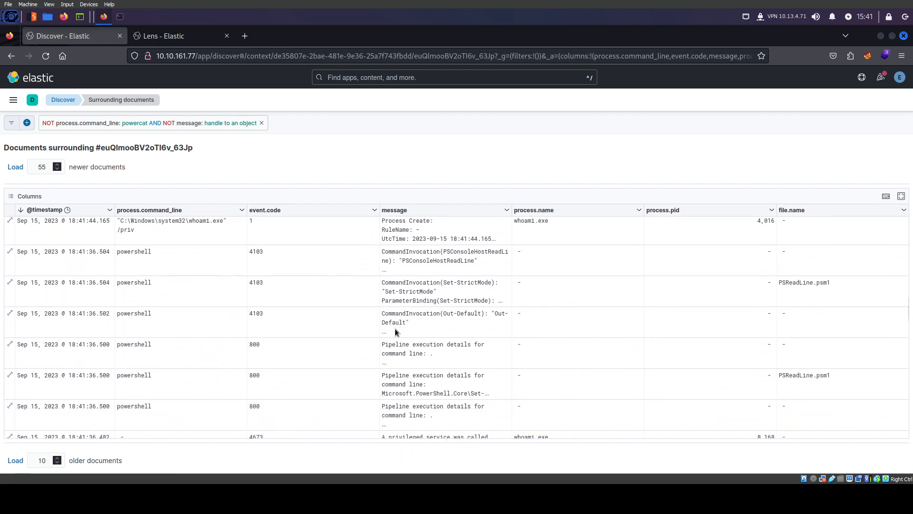
{"action": "scroll", "coordinate": [406, 362], "scroll_direction": "down", "scroll_amount": 8}
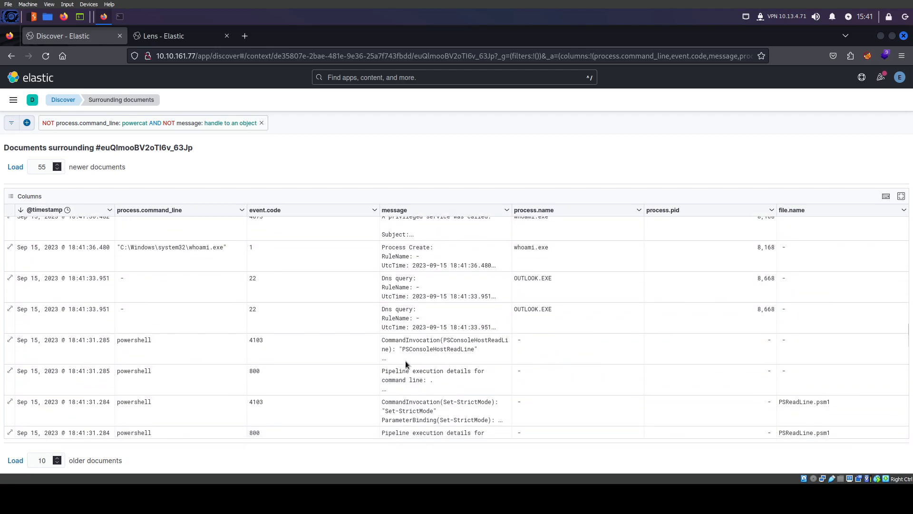
{"action": "scroll", "coordinate": [406, 364], "scroll_direction": "down", "scroll_amount": 1}
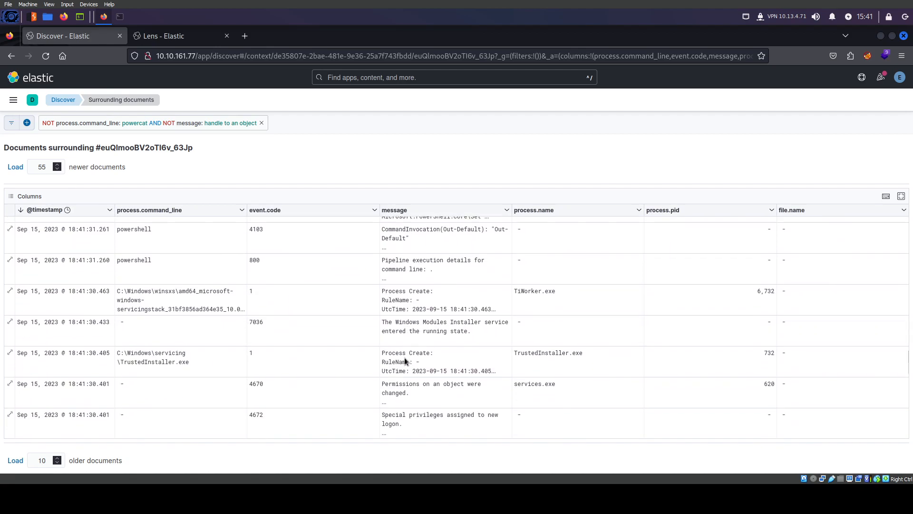
Change the excluded command-line value from 'powercat' to 'IEX'
{"action": "left_click", "coordinate": [177, 125]}
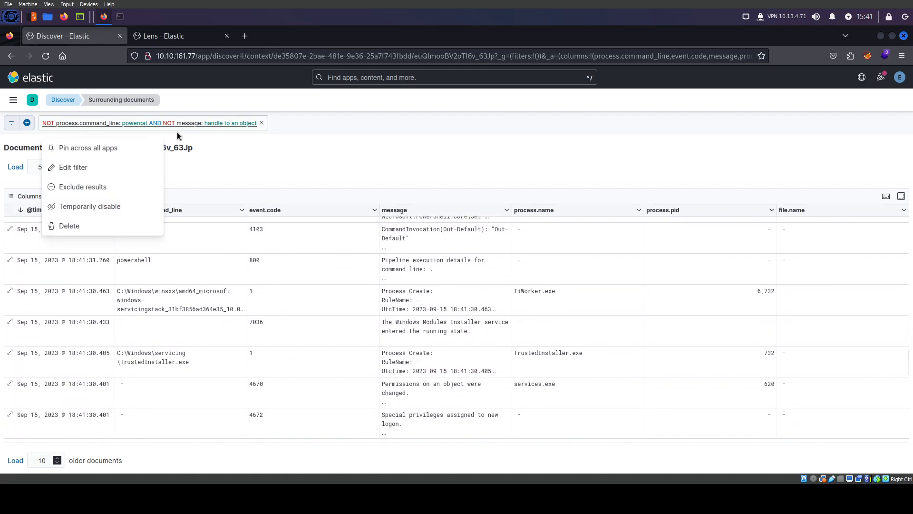
{"action": "left_click", "coordinate": [67, 169]}
{"action": "left_click", "coordinate": [280, 173]}
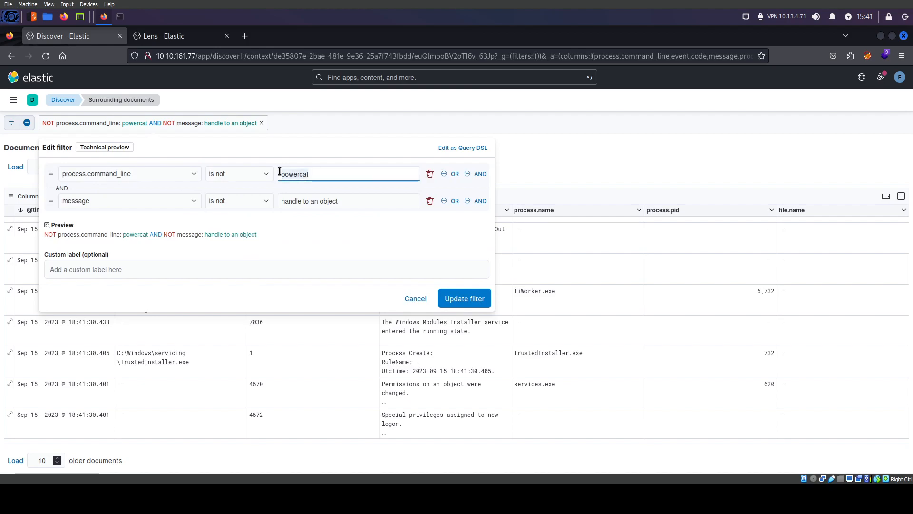
{"action": "key", "text": "ctrl+a"}
{"action": "type", "text": "IEX"}
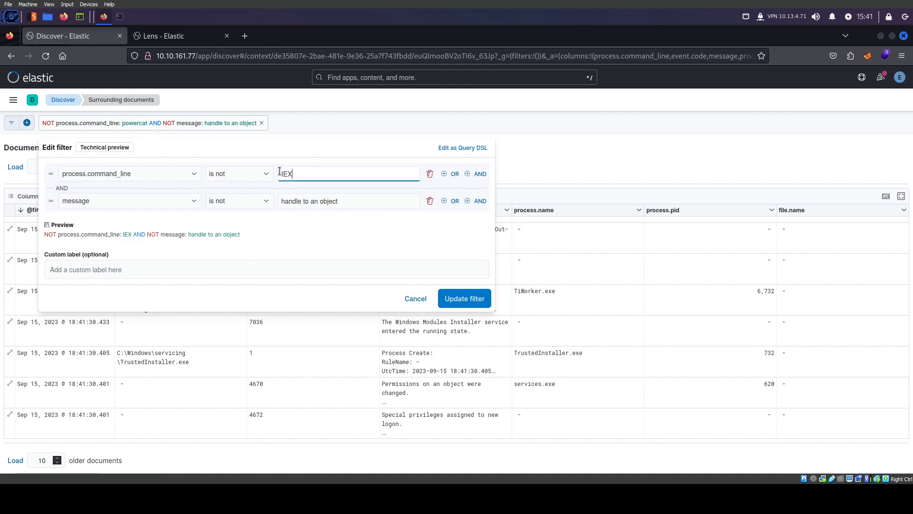
{"action": "left_click", "coordinate": [474, 298]}
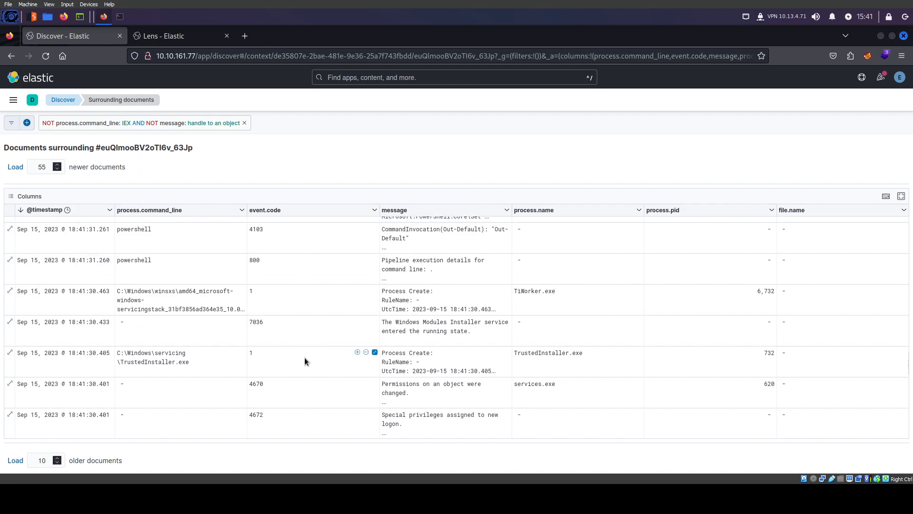
Move up through newer documents and expand the pipeline execution message
{"action": "scroll", "coordinate": [304, 358], "scroll_direction": "down", "scroll_amount": 3}
{"action": "scroll", "coordinate": [304, 358], "scroll_direction": "down", "scroll_amount": 5}
{"action": "scroll", "coordinate": [304, 357], "scroll_direction": "up", "scroll_amount": 6}
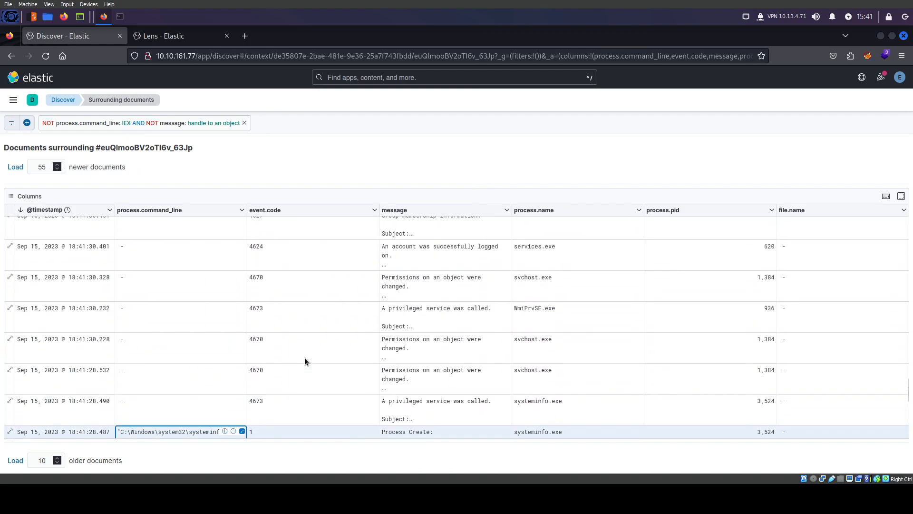
{"action": "scroll", "coordinate": [305, 358], "scroll_direction": "up", "scroll_amount": 4}
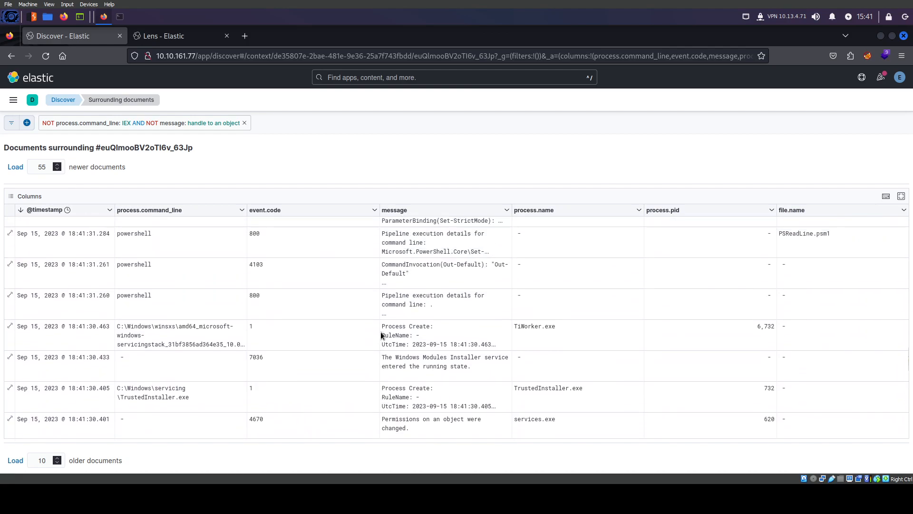
{"action": "scroll", "coordinate": [387, 345], "scroll_direction": "up", "scroll_amount": 3}
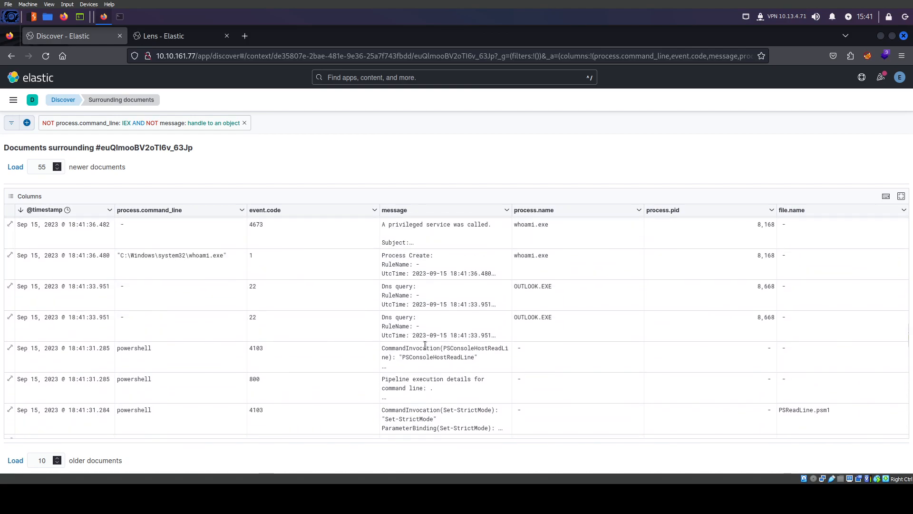
{"action": "scroll", "coordinate": [418, 358], "scroll_direction": "up", "scroll_amount": 3}
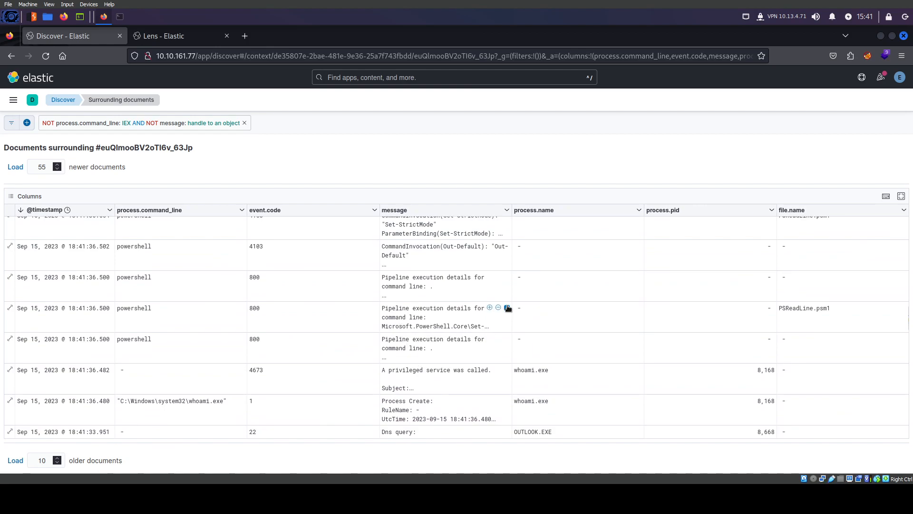
{"action": "left_click", "coordinate": [507, 308]}
Expand the Set-StrictMode message, then select 'localgroup' in the 18:41:57 net.exe command
{"action": "scroll", "coordinate": [508, 310], "scroll_direction": "up", "scroll_amount": 2}
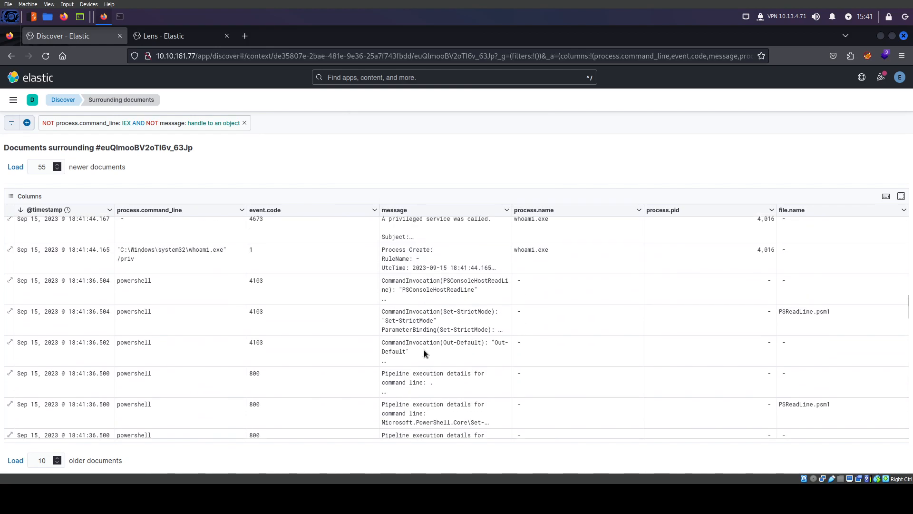
{"action": "left_click", "coordinate": [508, 312]}
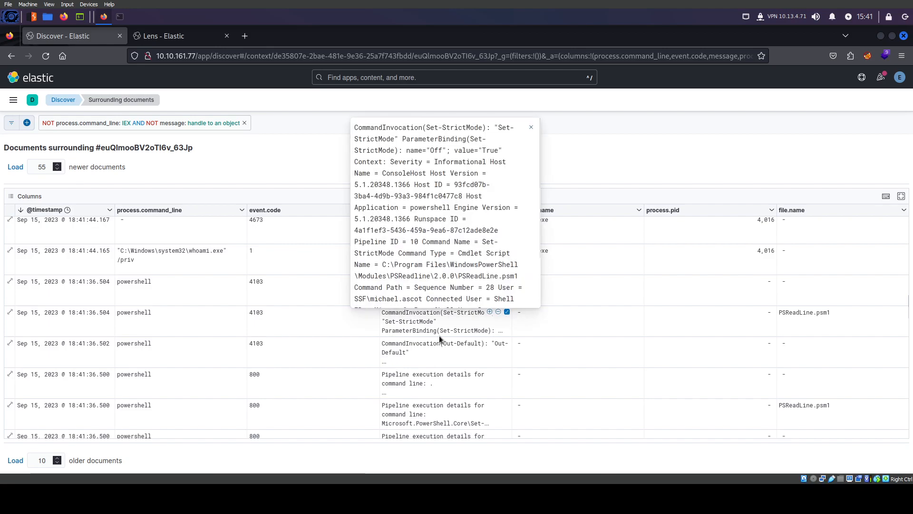
{"action": "scroll", "coordinate": [438, 335], "scroll_direction": "up", "scroll_amount": 4}
{"action": "scroll", "coordinate": [437, 339], "scroll_direction": "up", "scroll_amount": 6}
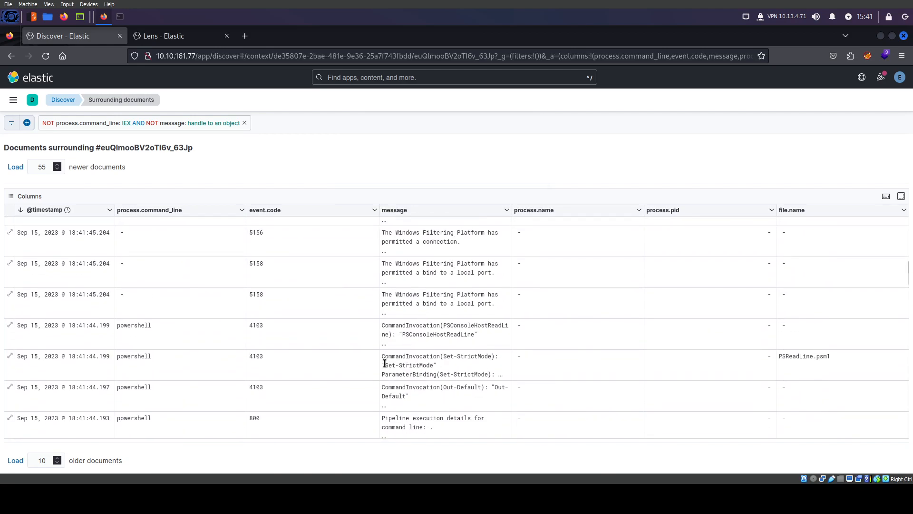
{"action": "scroll", "coordinate": [381, 339], "scroll_direction": "up", "scroll_amount": 5}
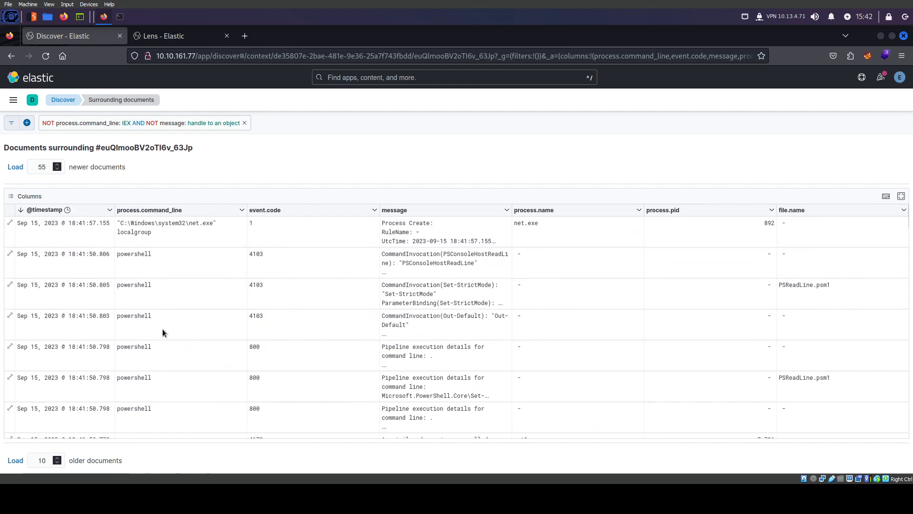
{"action": "double_click", "coordinate": [142, 231]}
Load five more newer documents and read the full PSReadLine pipeline message
{"action": "left_click", "coordinate": [15, 166]}
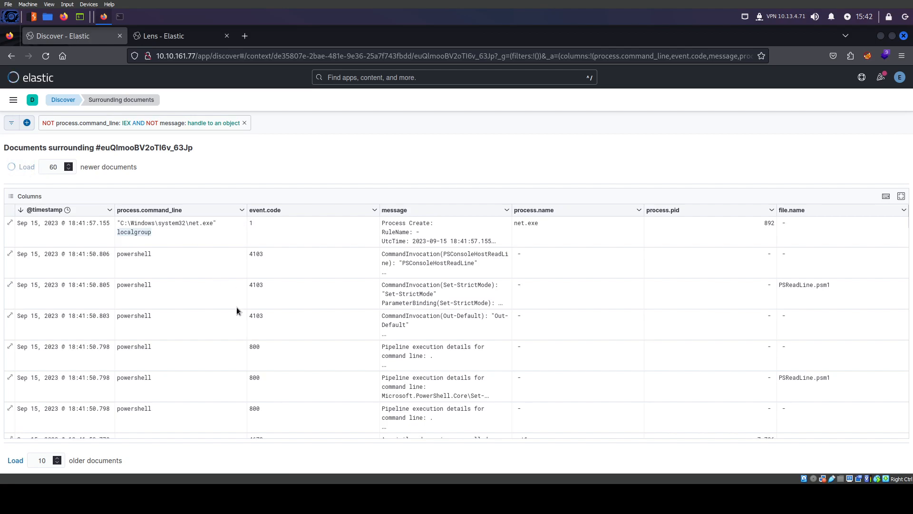
{"action": "scroll", "coordinate": [189, 295], "scroll_direction": "down", "scroll_amount": 4}
{"action": "scroll", "coordinate": [162, 367], "scroll_direction": "up", "scroll_amount": 4}
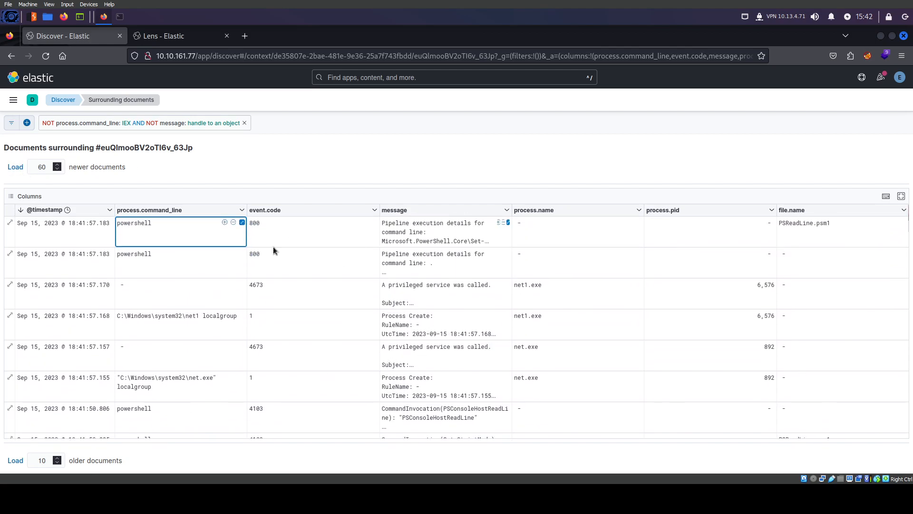
{"action": "left_click", "coordinate": [507, 222]}
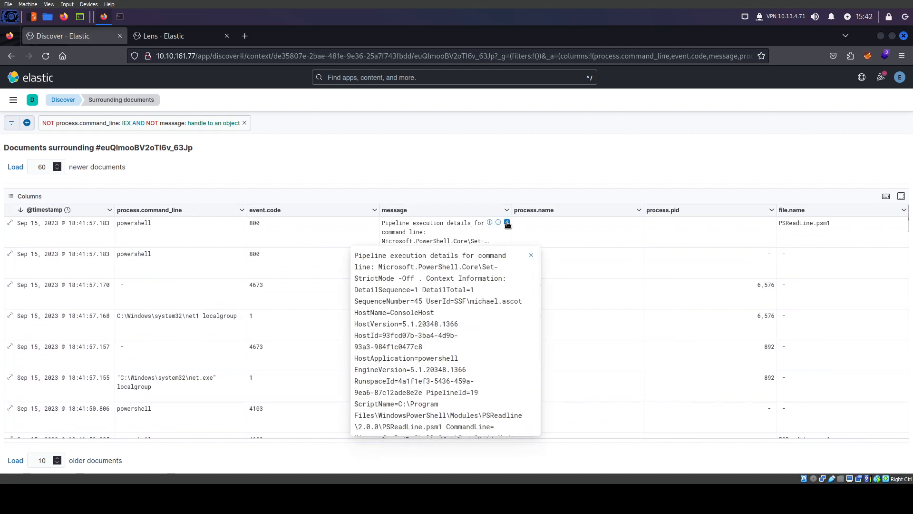
{"action": "scroll", "coordinate": [431, 332], "scroll_direction": "down", "scroll_amount": 3}
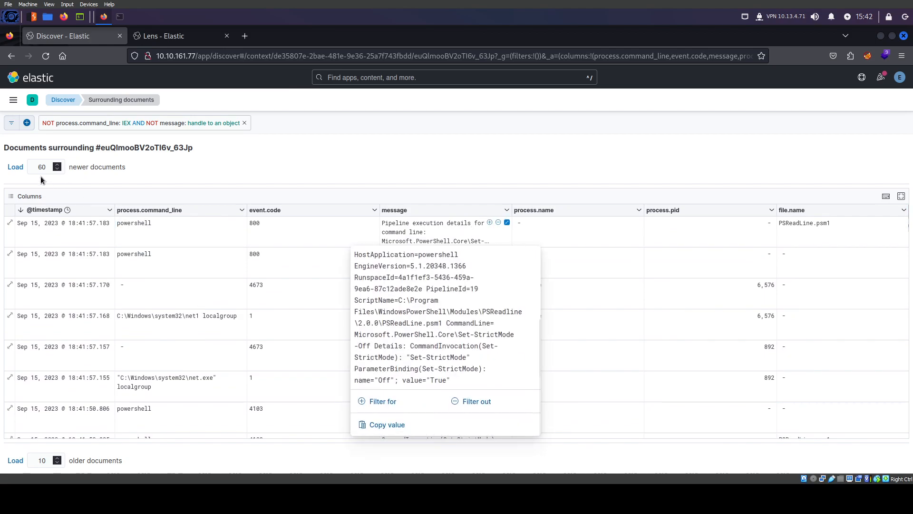
Load five more and read the downloads cd, PSConsoleHostReadLine and Set-StrictMode messages
{"action": "left_click", "coordinate": [15, 166]}
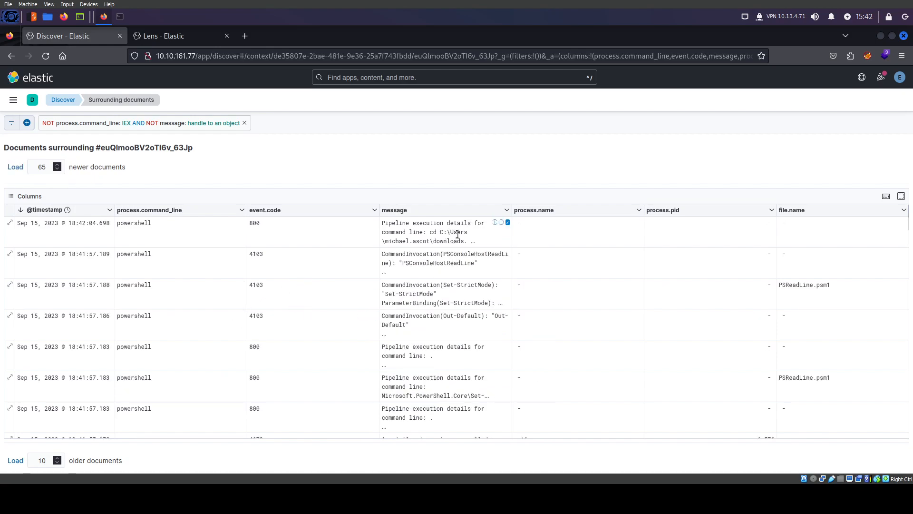
{"action": "left_click", "coordinate": [507, 223]}
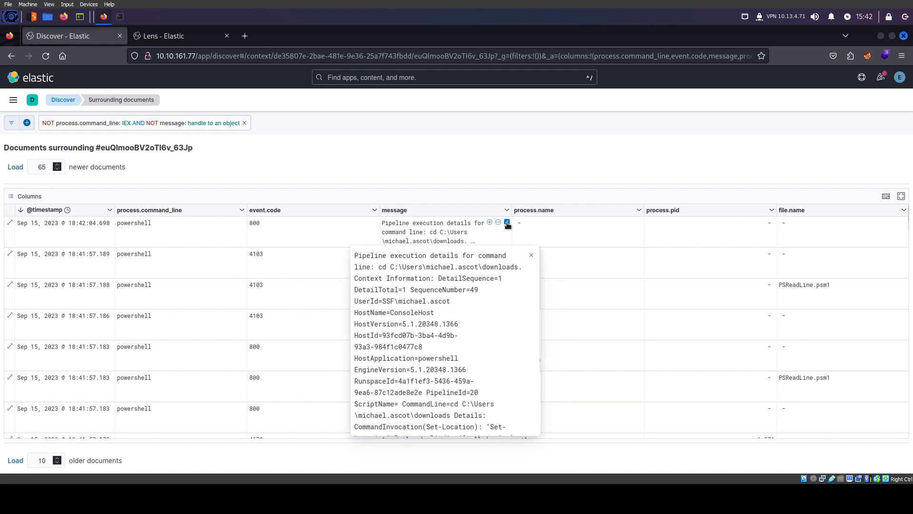
{"action": "scroll", "coordinate": [436, 371], "scroll_direction": "down", "scroll_amount": 2}
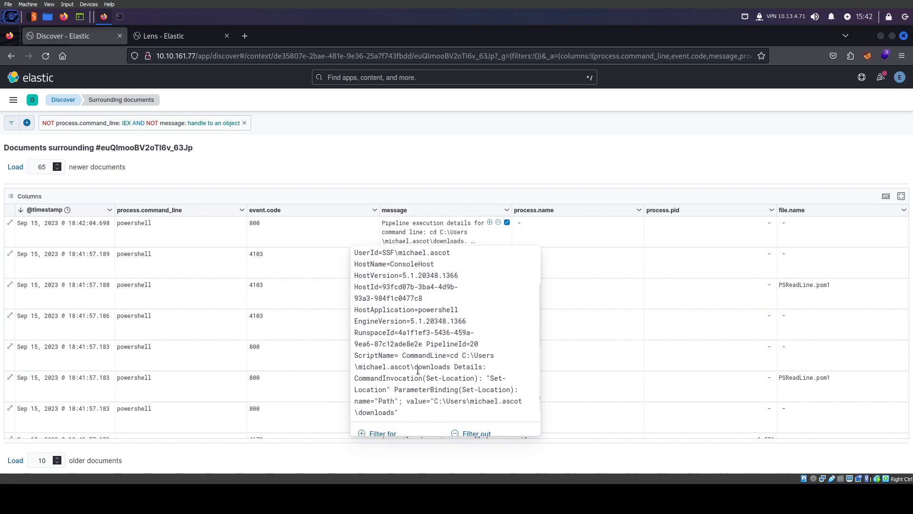
{"action": "left_click", "coordinate": [317, 348]}
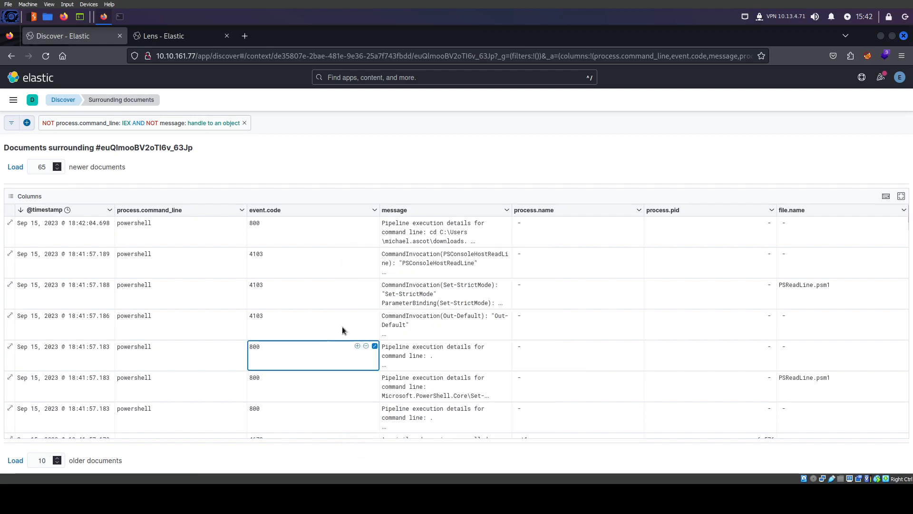
{"action": "left_click", "coordinate": [507, 254]}
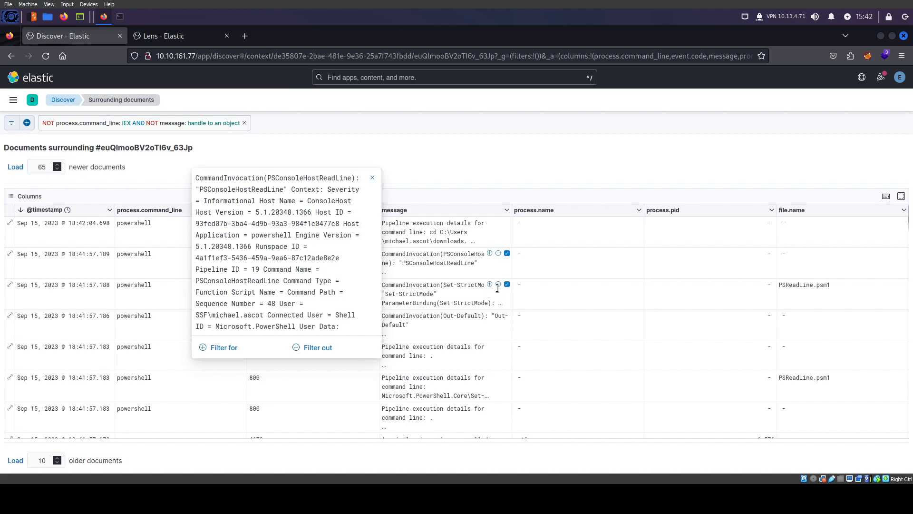
{"action": "left_click", "coordinate": [506, 285]}
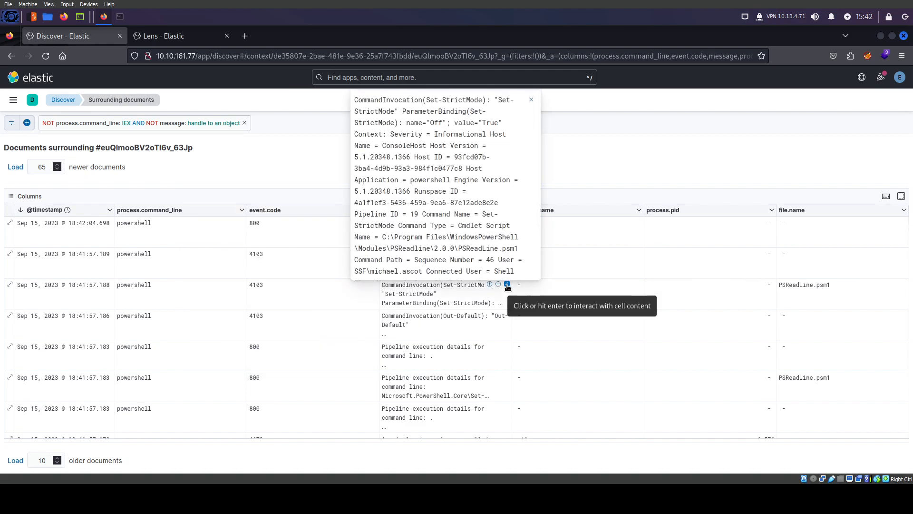
{"action": "left_click", "coordinate": [416, 291]}
Load five more newer documents and read the full Set-Location message
{"action": "left_click", "coordinate": [15, 167]}
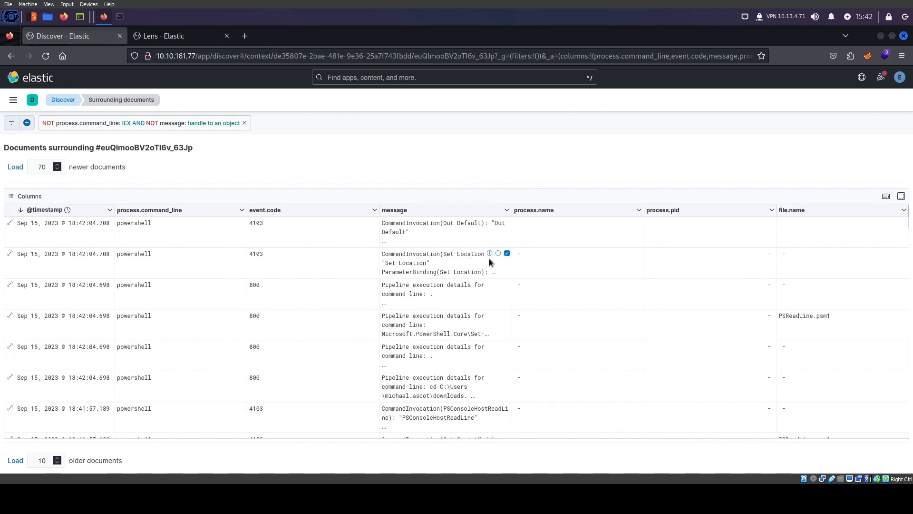
{"action": "left_click", "coordinate": [507, 254]}
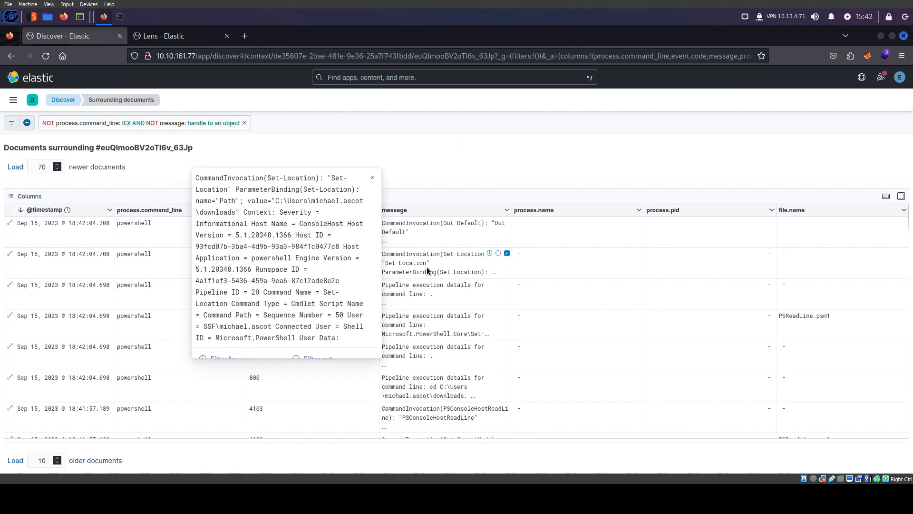
{"action": "key", "text": "Escape"}
{"action": "scroll", "coordinate": [434, 314], "scroll_direction": "down", "scroll_amount": 3}
{"action": "scroll", "coordinate": [432, 316], "scroll_direction": "down", "scroll_amount": 1}
{"action": "scroll", "coordinate": [418, 358], "scroll_direction": "down", "scroll_amount": 3}
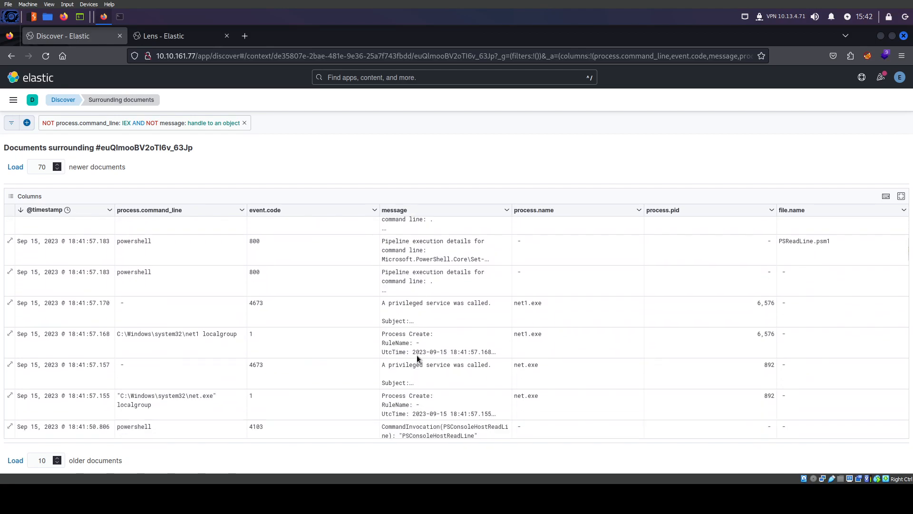
{"action": "scroll", "coordinate": [417, 356], "scroll_direction": "up", "scroll_amount": 6}
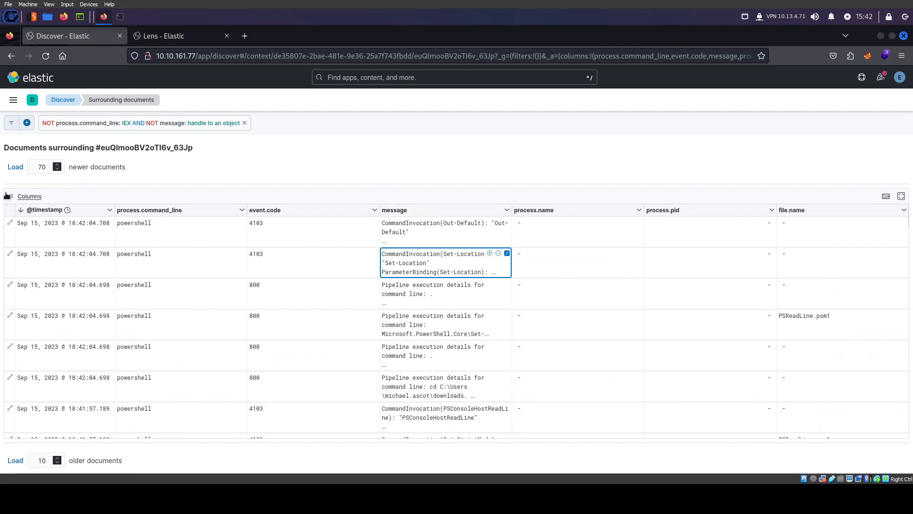
Load ten more newer documents, reaching 80, and select the newest row's message
{"action": "left_click", "coordinate": [15, 167]}
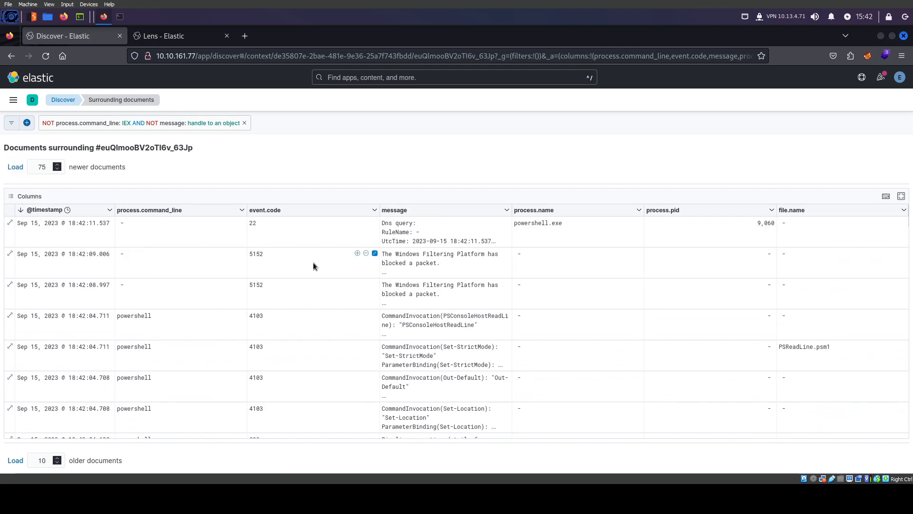
{"action": "scroll", "coordinate": [498, 331], "scroll_direction": "down", "scroll_amount": 4}
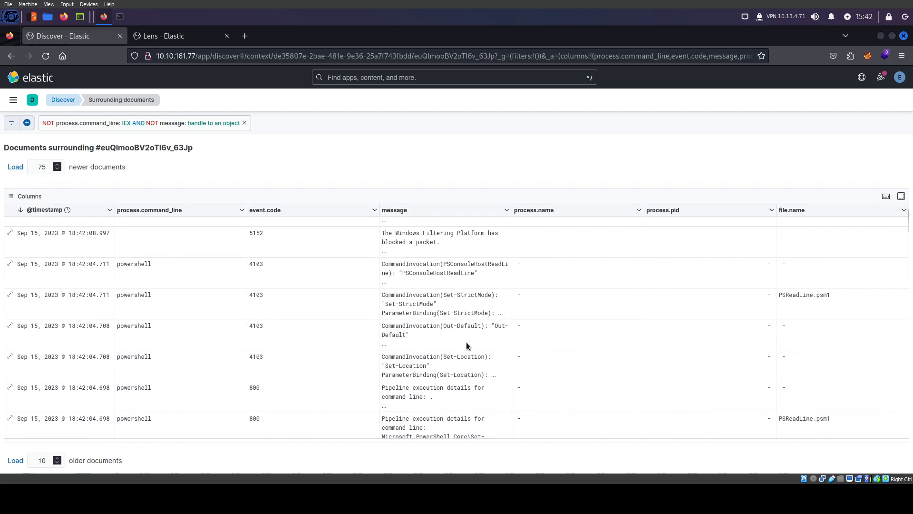
{"action": "scroll", "coordinate": [432, 342], "scroll_direction": "down", "scroll_amount": 4}
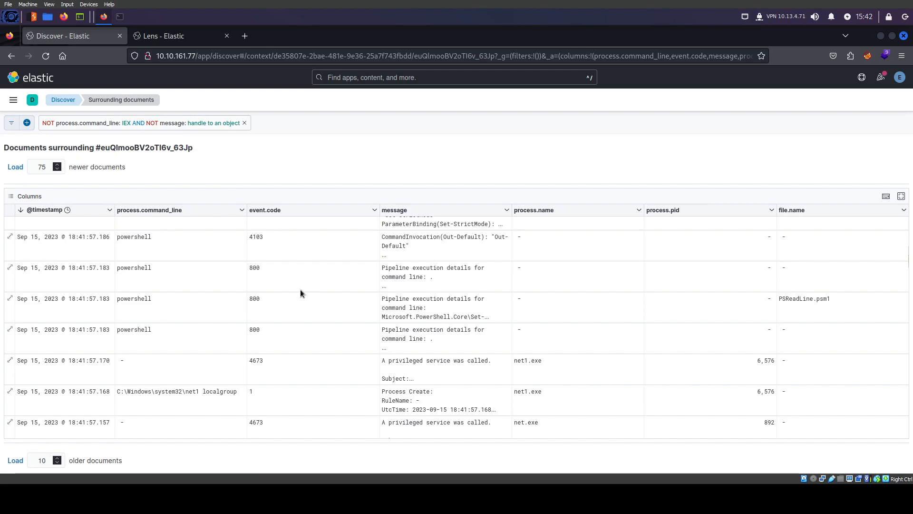
{"action": "scroll", "coordinate": [409, 299], "scroll_direction": "up", "scroll_amount": 10}
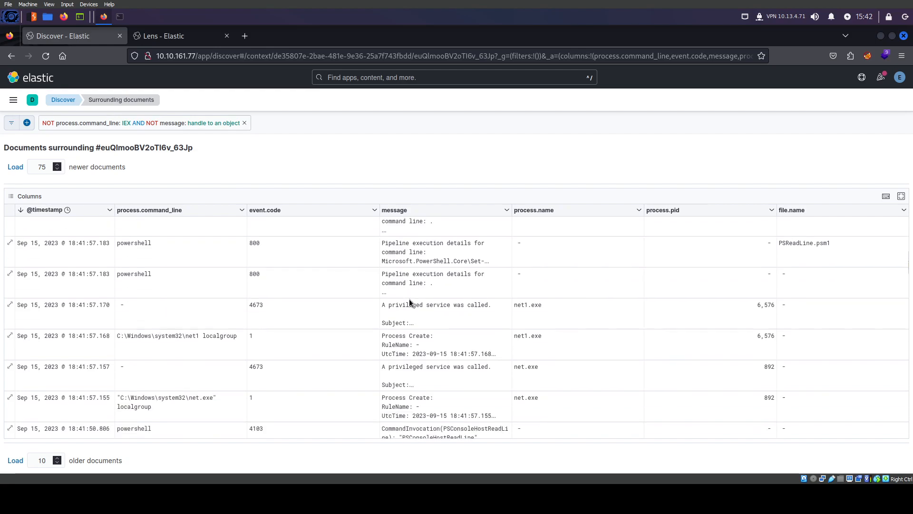
{"action": "left_click", "coordinate": [14, 167]}
{"action": "left_click", "coordinate": [469, 231]}
{"action": "scroll", "coordinate": [347, 345], "scroll_direction": "down", "scroll_amount": 3}
{"action": "scroll", "coordinate": [348, 344], "scroll_direction": "up", "scroll_amount": 3}
Read the full Invoke-WebRequest message and select the text 'Invoke-WebRequest'
{"action": "left_click", "coordinate": [507, 222]}
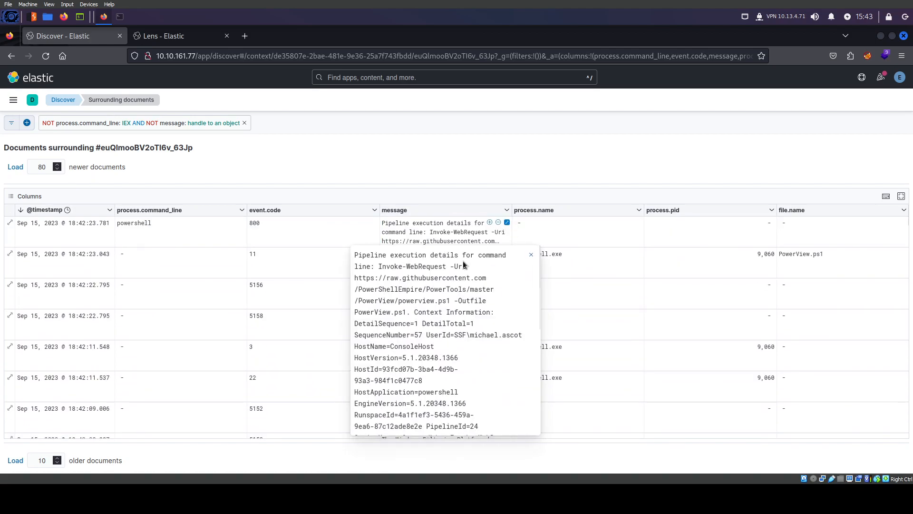
{"action": "double_click", "coordinate": [377, 266]}
{"action": "left_click_drag", "start_coordinate": [384, 266], "coordinate": [423, 269]}
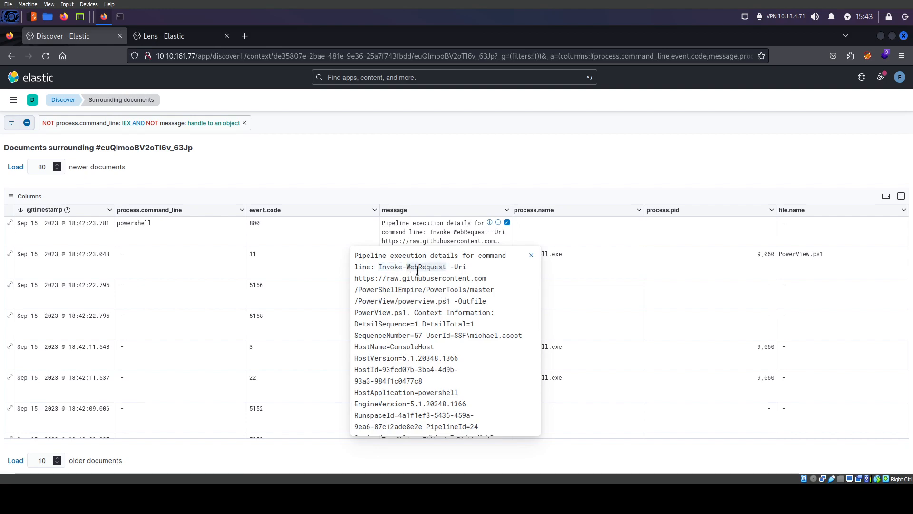
{"action": "left_click", "coordinate": [329, 321]}
Move back up past the whoami rows and inspect the net.exe command line
{"action": "scroll", "coordinate": [329, 321], "scroll_direction": "down", "scroll_amount": 10}
{"action": "scroll", "coordinate": [330, 322], "scroll_direction": "down", "scroll_amount": 15}
{"action": "scroll", "coordinate": [402, 336], "scroll_direction": "down", "scroll_amount": 10}
{"action": "left_click", "coordinate": [213, 270]}
{"action": "scroll", "coordinate": [376, 313], "scroll_direction": "up", "scroll_amount": 10}
{"action": "scroll", "coordinate": [329, 330], "scroll_direction": "up", "scroll_amount": 10}
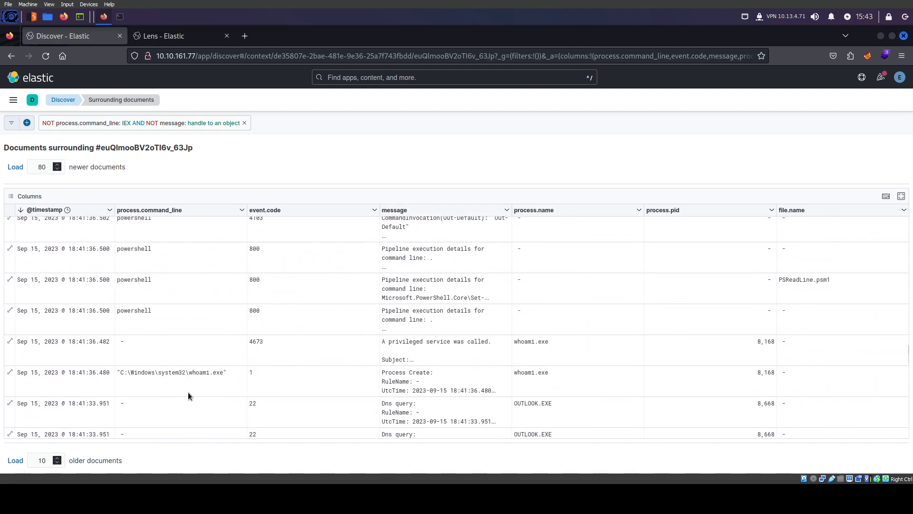
{"action": "scroll", "coordinate": [187, 391], "scroll_direction": "down", "scroll_amount": 1}
{"action": "scroll", "coordinate": [195, 349], "scroll_direction": "up", "scroll_amount": 5}
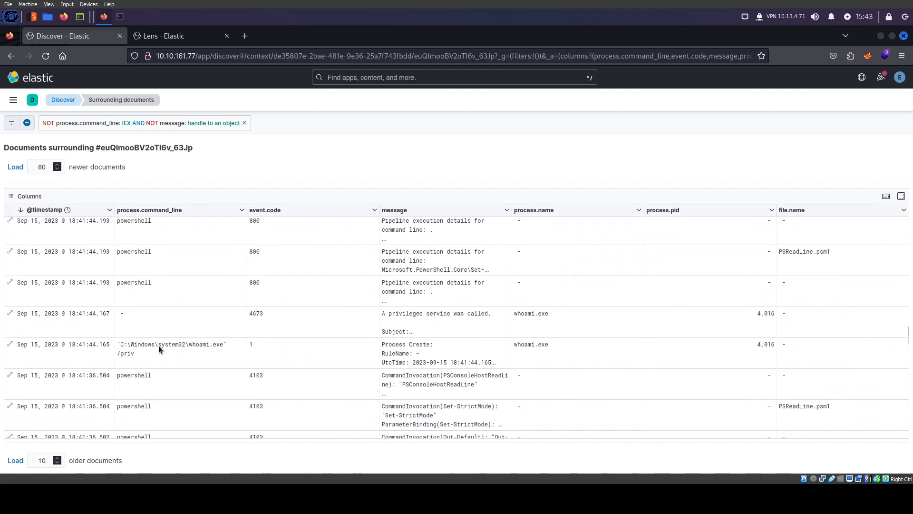
{"action": "scroll", "coordinate": [190, 366], "scroll_direction": "up", "scroll_amount": 5}
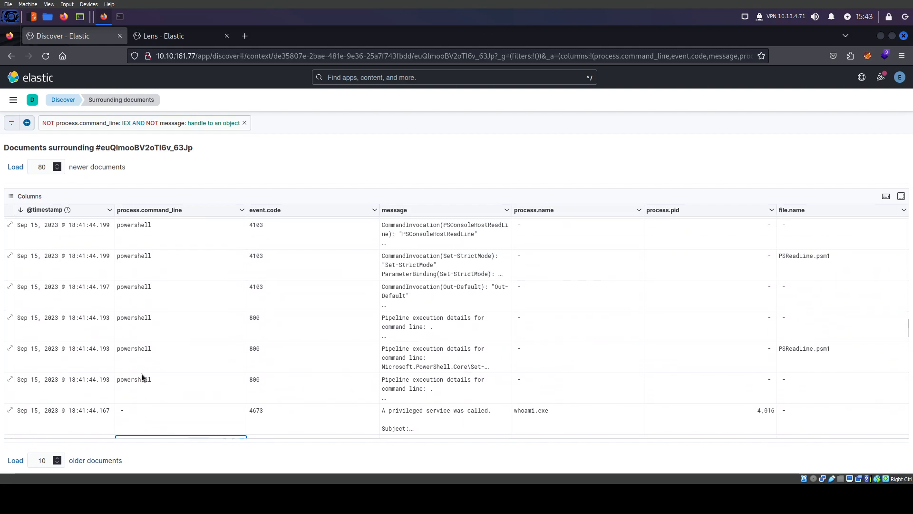
{"action": "scroll", "coordinate": [141, 373], "scroll_direction": "up", "scroll_amount": 5}
{"action": "left_click", "coordinate": [200, 350]}
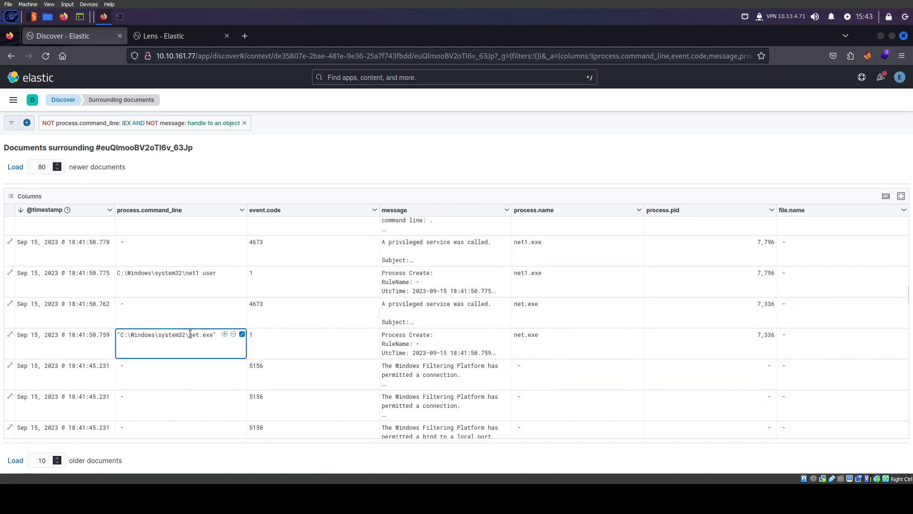
Inspect the net.exe localgroup and powershell command lines, then the 18:42:23.781 Invoke-WebRequest message
{"action": "scroll", "coordinate": [190, 333], "scroll_direction": "up", "scroll_amount": 1}
{"action": "scroll", "coordinate": [195, 352], "scroll_direction": "up", "scroll_amount": 2}
{"action": "scroll", "coordinate": [143, 327], "scroll_direction": "up", "scroll_amount": 5}
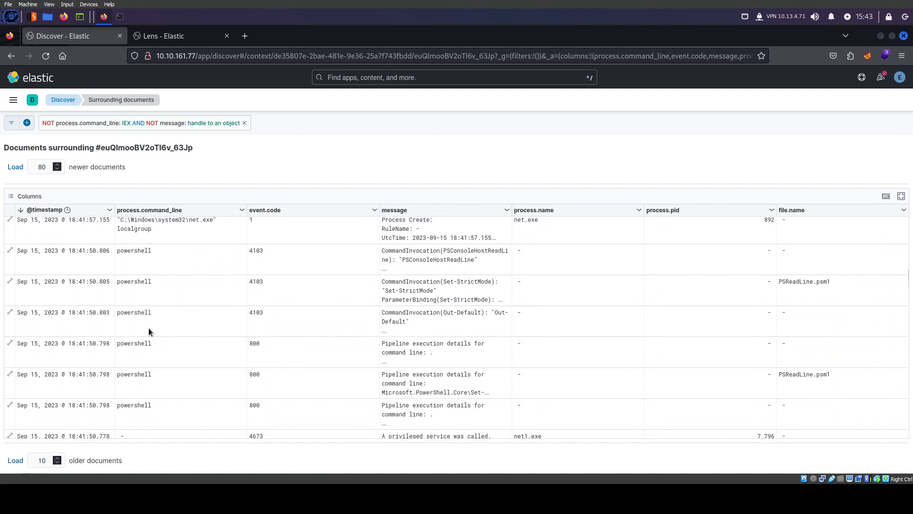
{"action": "left_click", "coordinate": [189, 317]}
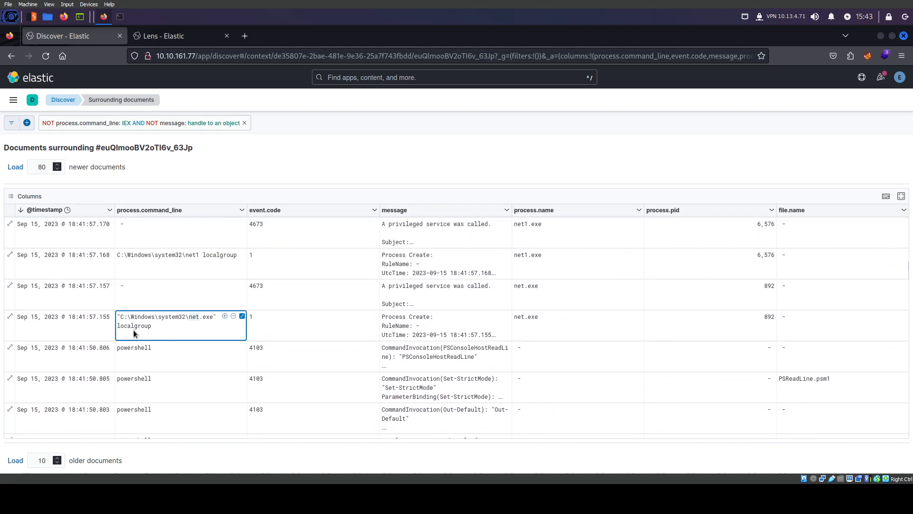
{"action": "scroll", "coordinate": [192, 349], "scroll_direction": "up", "scroll_amount": 10}
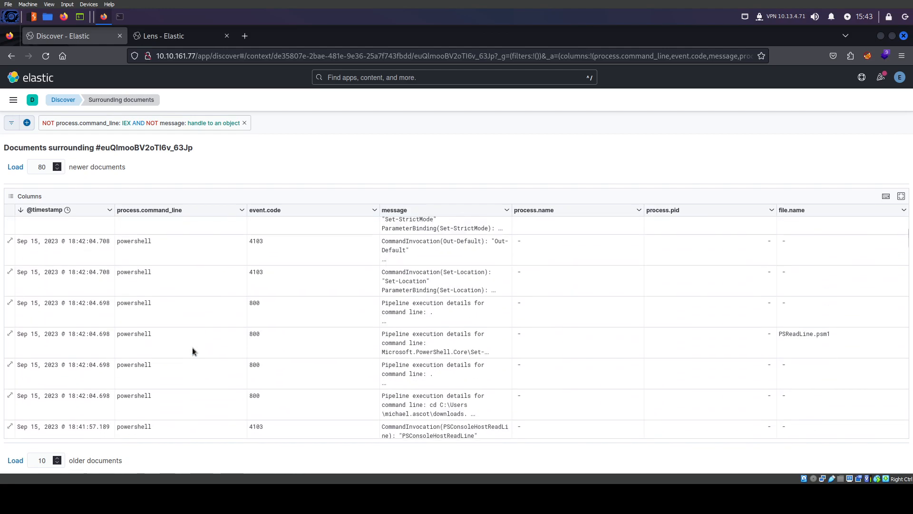
{"action": "scroll", "coordinate": [193, 351], "scroll_direction": "up", "scroll_amount": 2}
{"action": "scroll", "coordinate": [300, 361], "scroll_direction": "down", "scroll_amount": 2}
{"action": "scroll", "coordinate": [224, 368], "scroll_direction": "up", "scroll_amount": 3}
{"action": "left_click", "coordinate": [131, 222]}
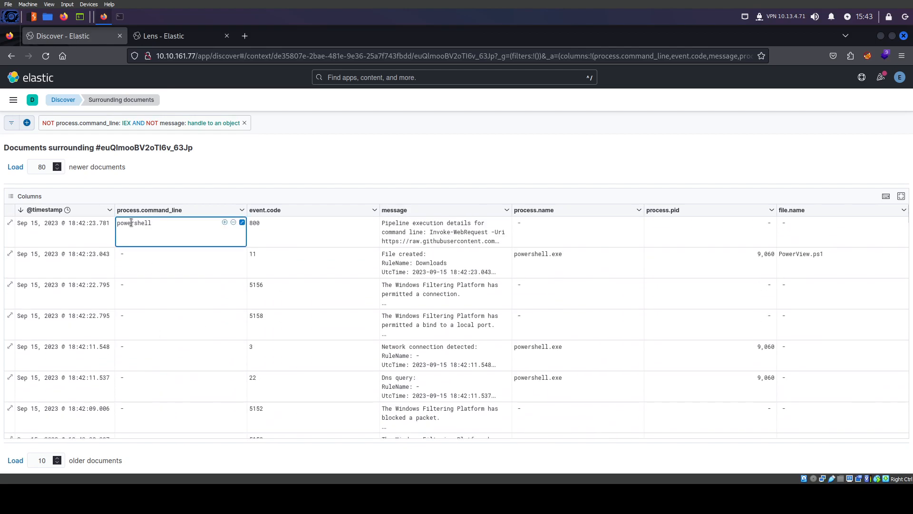
{"action": "left_click", "coordinate": [440, 231]}
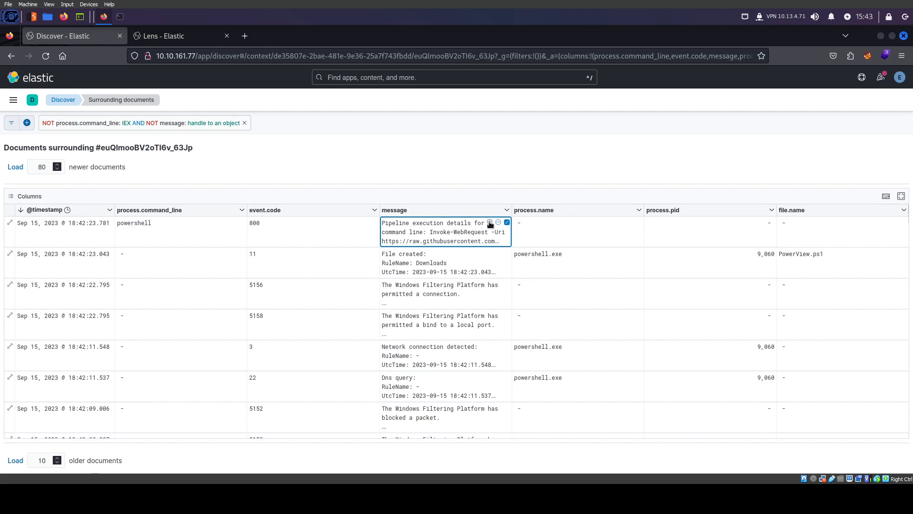
Change the excluded command-line value from 'IEX' back to 'powercat'
{"action": "left_click", "coordinate": [137, 124]}
{"action": "left_click", "coordinate": [62, 168]}
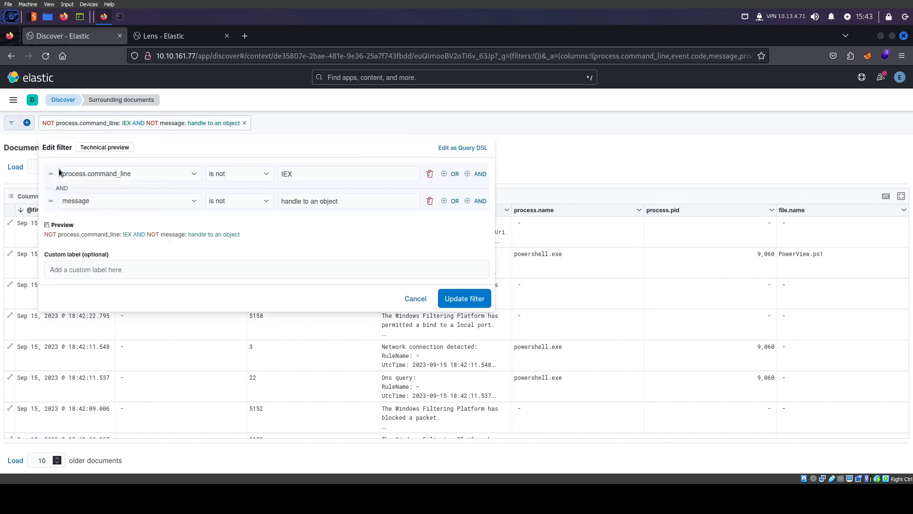
{"action": "left_click", "coordinate": [289, 174]}
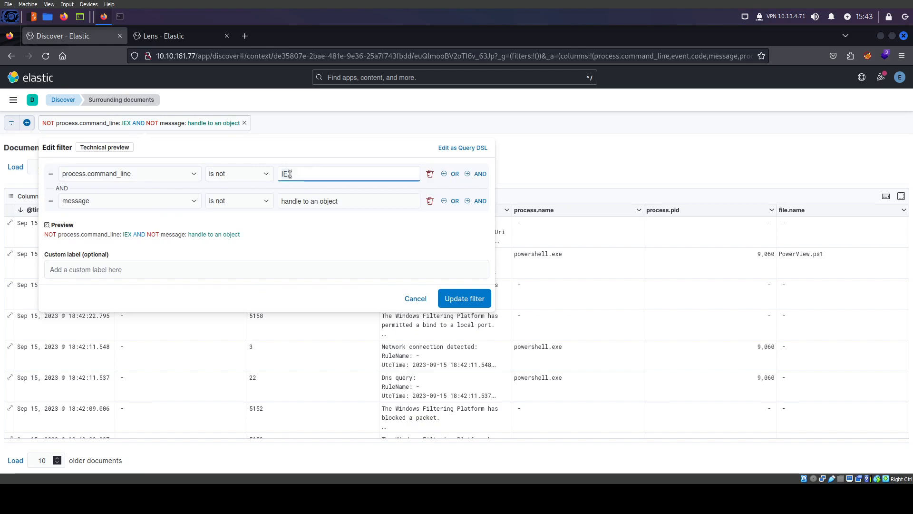
{"action": "double_click", "coordinate": [290, 174]}
{"action": "type", "text": "powercat"}
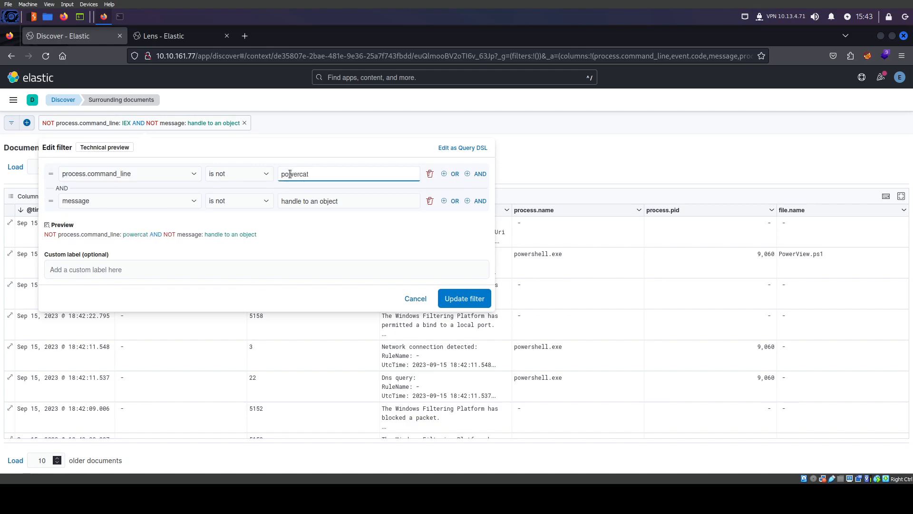
{"action": "left_click", "coordinate": [466, 297]}
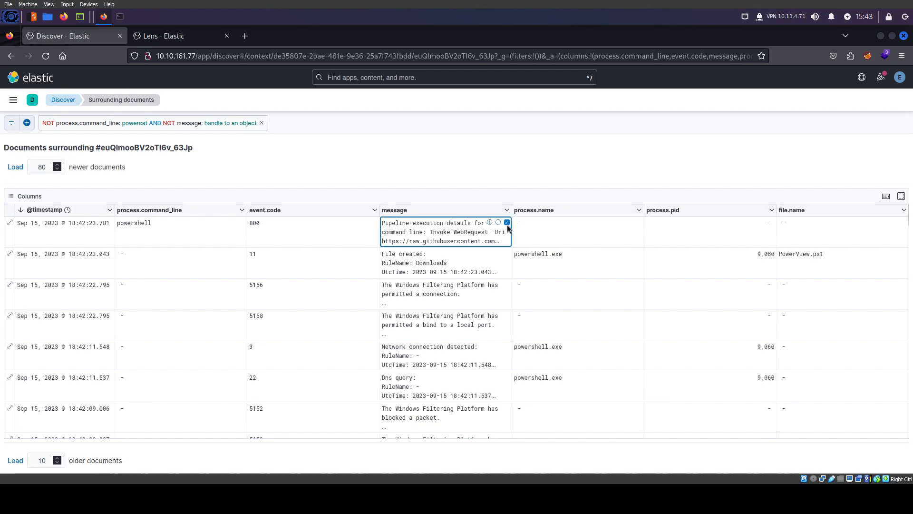
Read the Invoke-WebRequest message and event.code 800, then open its expanded document
{"action": "left_click", "coordinate": [507, 224]}
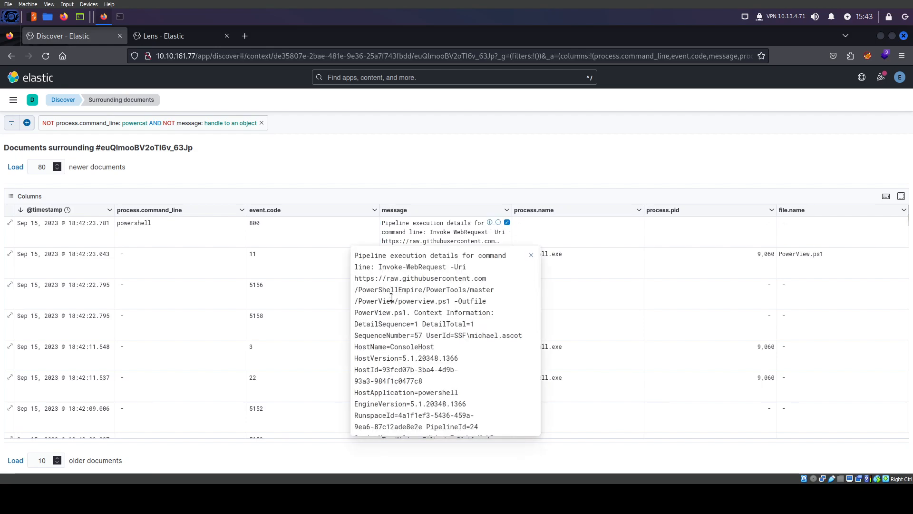
{"action": "double_click", "coordinate": [408, 302]}
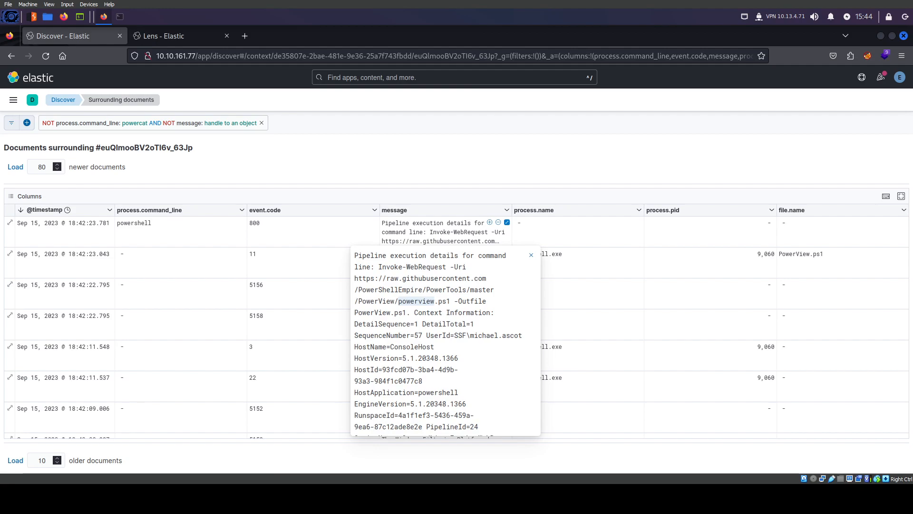
{"action": "left_click", "coordinate": [467, 229]}
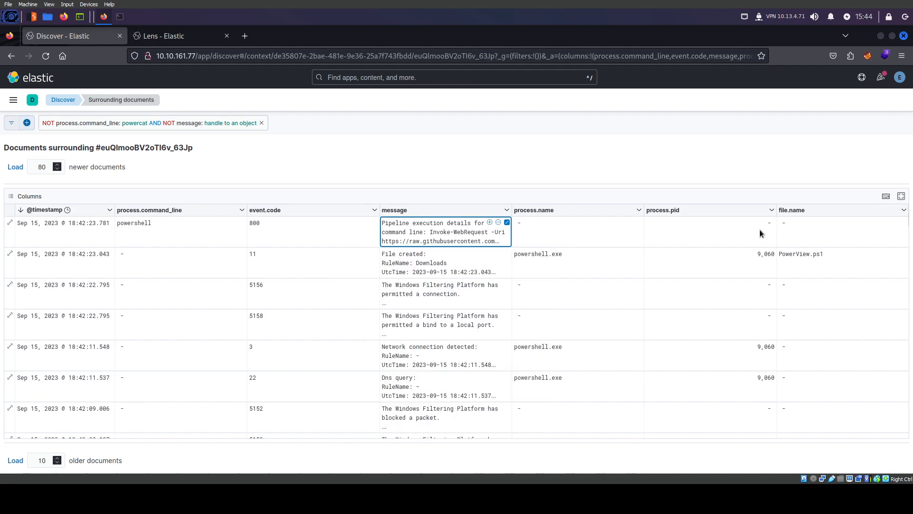
{"action": "left_click", "coordinate": [252, 224]}
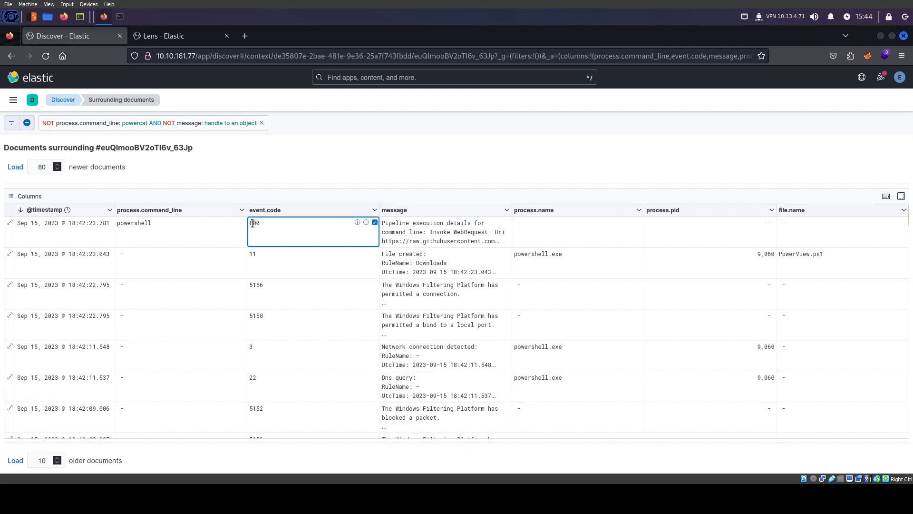
{"action": "left_click", "coordinate": [464, 240]}
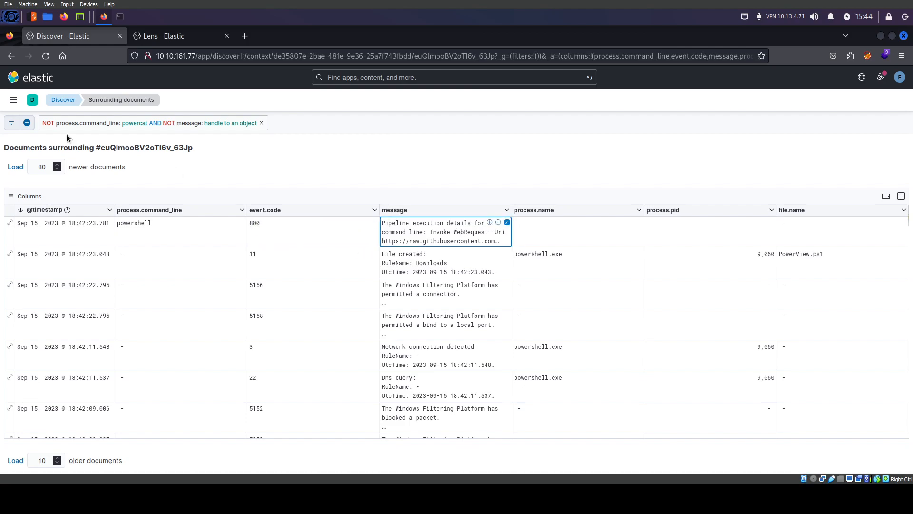
{"action": "left_click", "coordinate": [11, 224]}
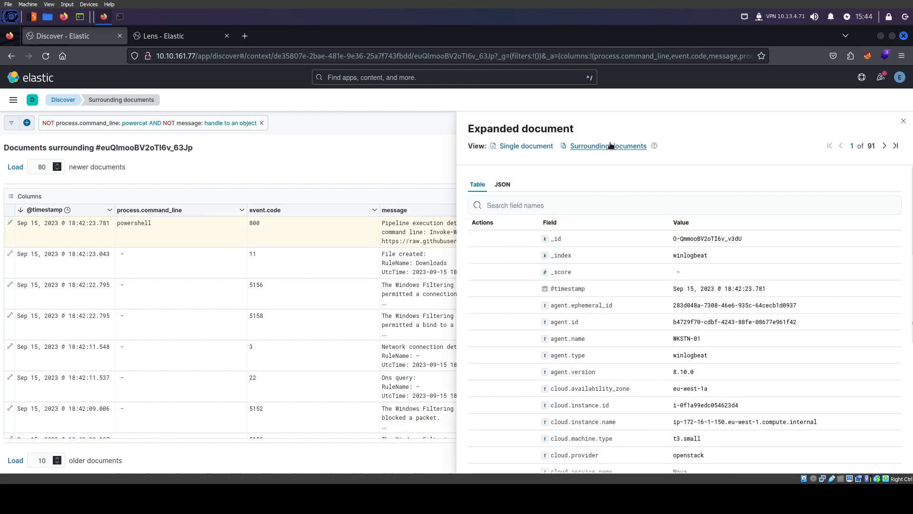
Show documents surrounding the Invoke-WebRequest event and remove the powercat/handle exclusion filter
{"action": "left_click", "coordinate": [609, 147]}
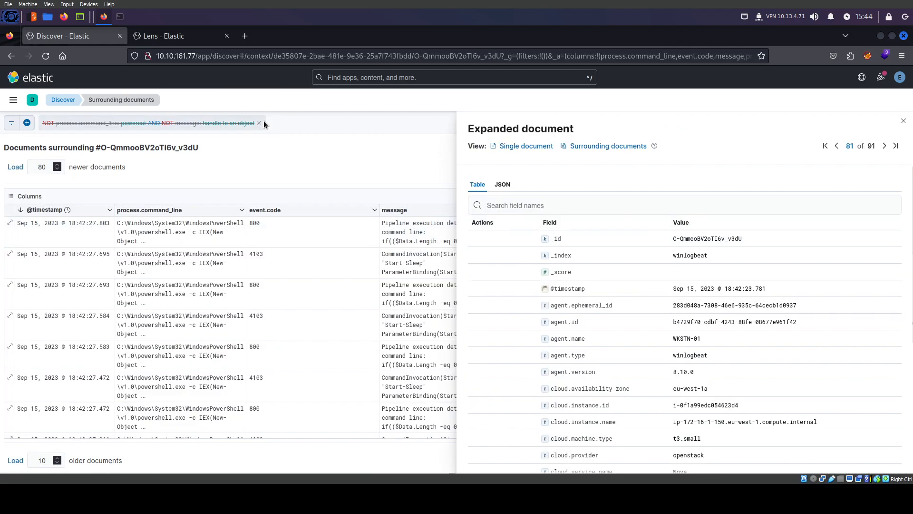
{"action": "left_click", "coordinate": [904, 121]}
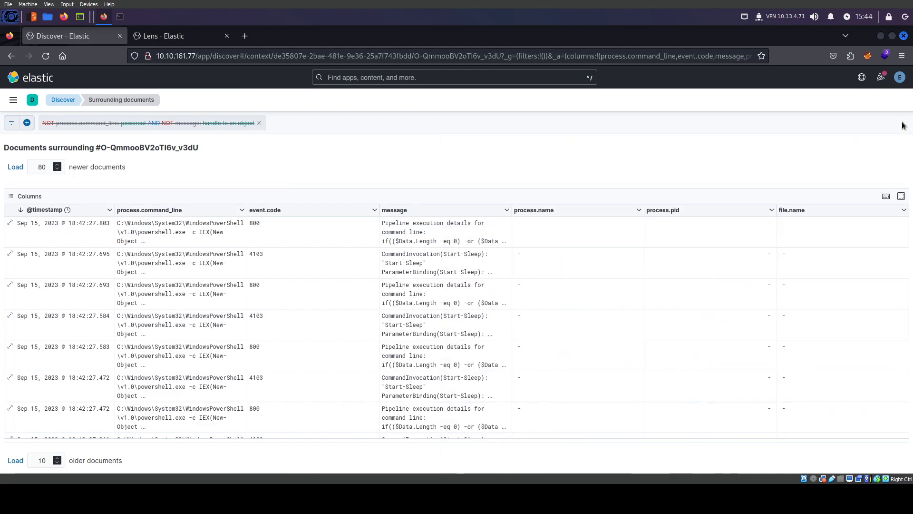
{"action": "left_click", "coordinate": [260, 123]}
Add a filter keeping only events where event.code is 1
{"action": "left_click", "coordinate": [27, 123]}
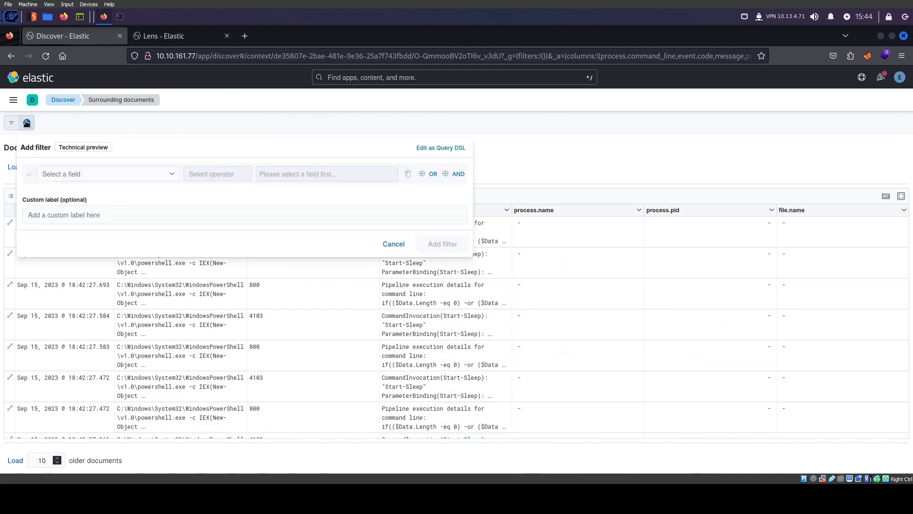
{"action": "left_click", "coordinate": [73, 172]}
{"action": "type", "text": "even"}
{"action": "key", "text": "Down"}
{"action": "key", "text": "Down"}
{"action": "key", "text": "Down"}
{"action": "key", "text": "Down"}
{"action": "key", "text": "Down"}
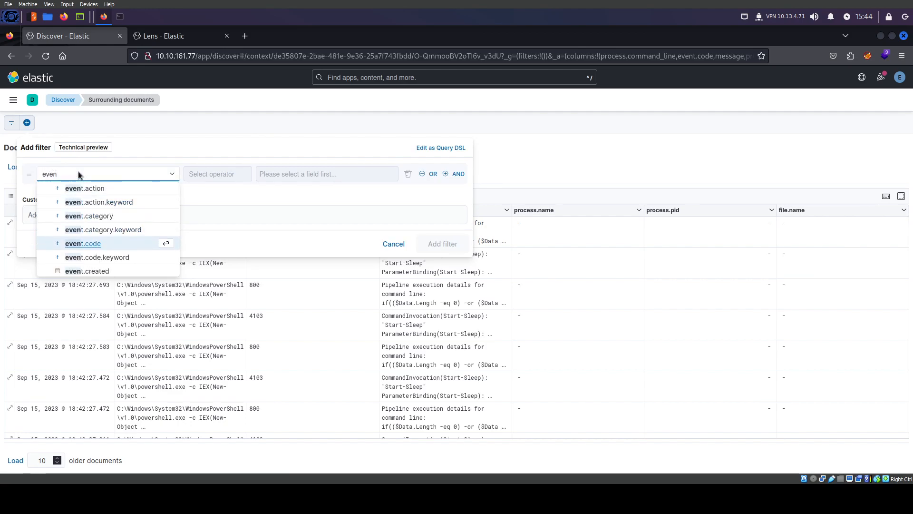
{"action": "key", "text": "Return"}
{"action": "left_click", "coordinate": [216, 175]}
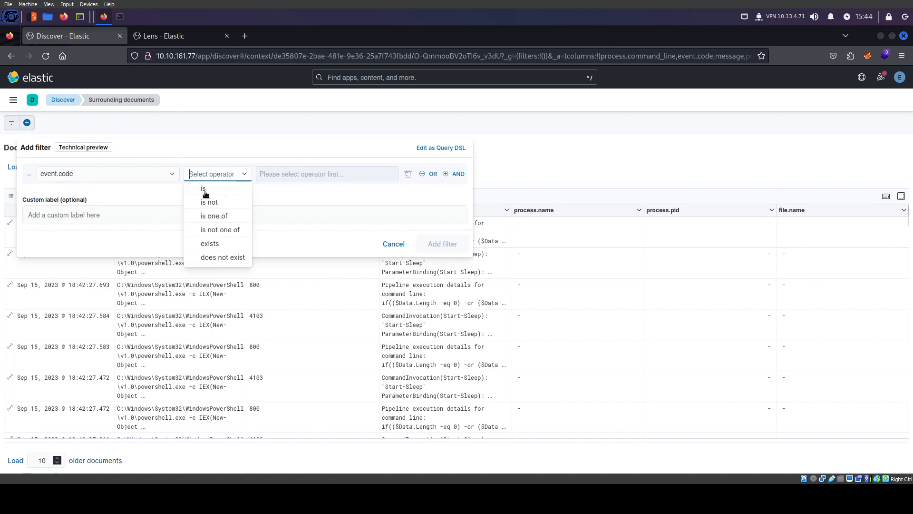
{"action": "left_click", "coordinate": [205, 192]}
{"action": "left_click", "coordinate": [312, 174]}
{"action": "type", "text": "1"}
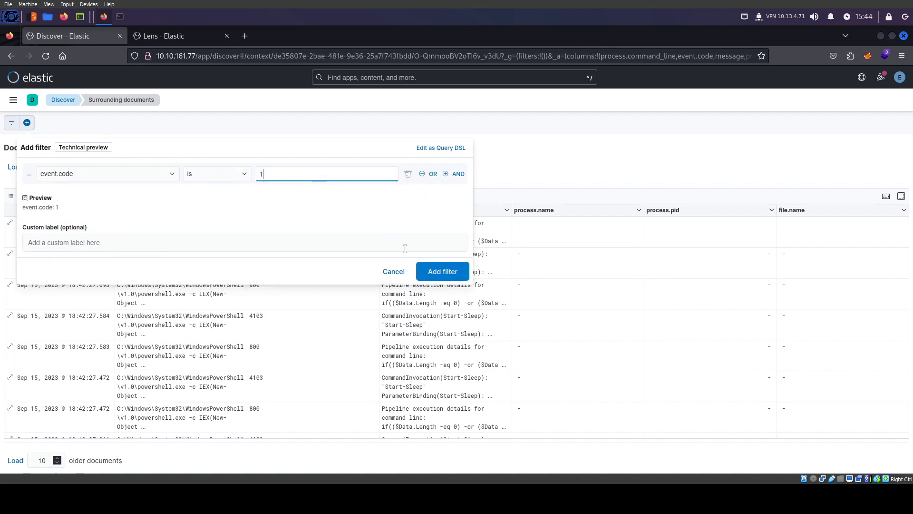
{"action": "left_click", "coordinate": [438, 271]}
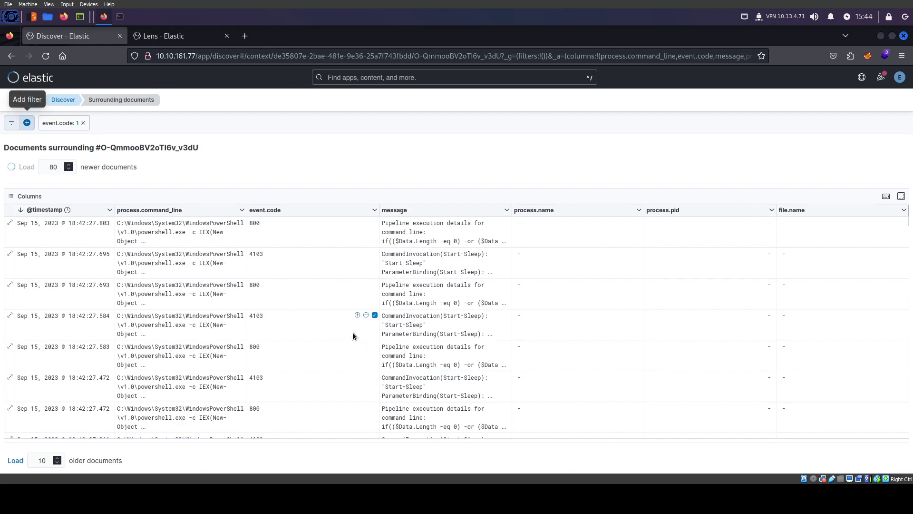
{"action": "scroll", "coordinate": [352, 354], "scroll_direction": "down", "scroll_amount": 15}
{"action": "scroll", "coordinate": [352, 353], "scroll_direction": "down", "scroll_amount": 10}
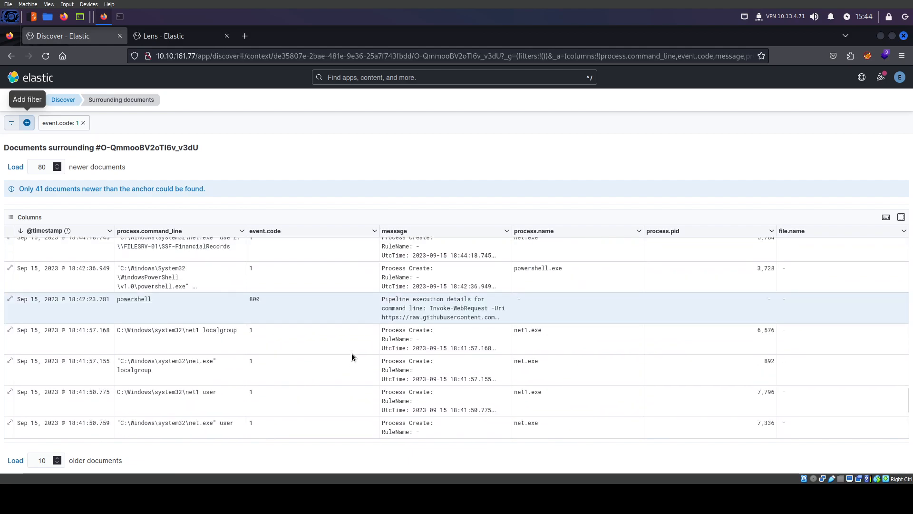
{"action": "scroll", "coordinate": [351, 353], "scroll_direction": "up", "scroll_amount": 2}
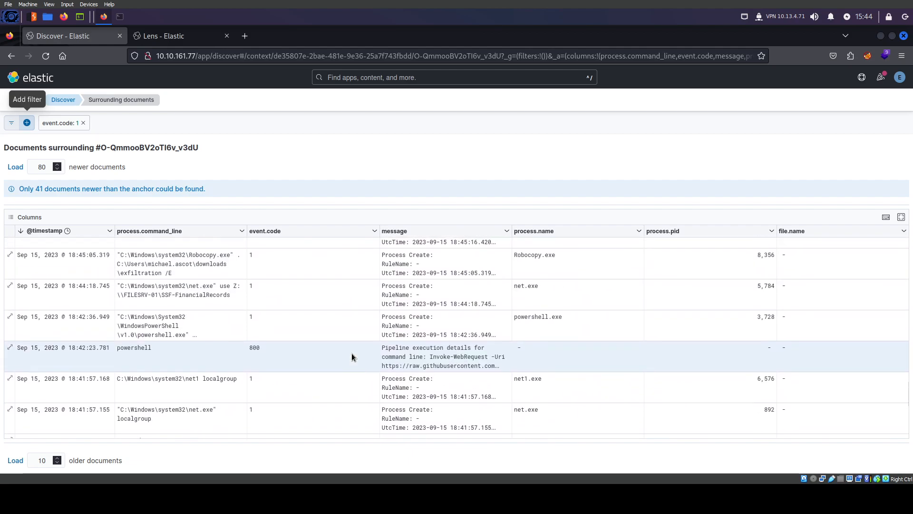
{"action": "left_click", "coordinate": [253, 348]}
{"action": "scroll", "coordinate": [406, 350], "scroll_direction": "up", "scroll_amount": 1}
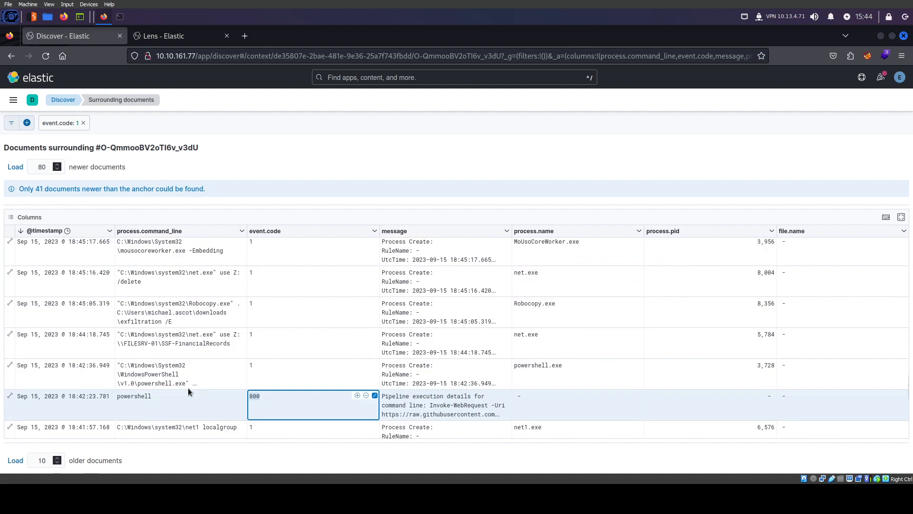
{"action": "left_click", "coordinate": [243, 365]}
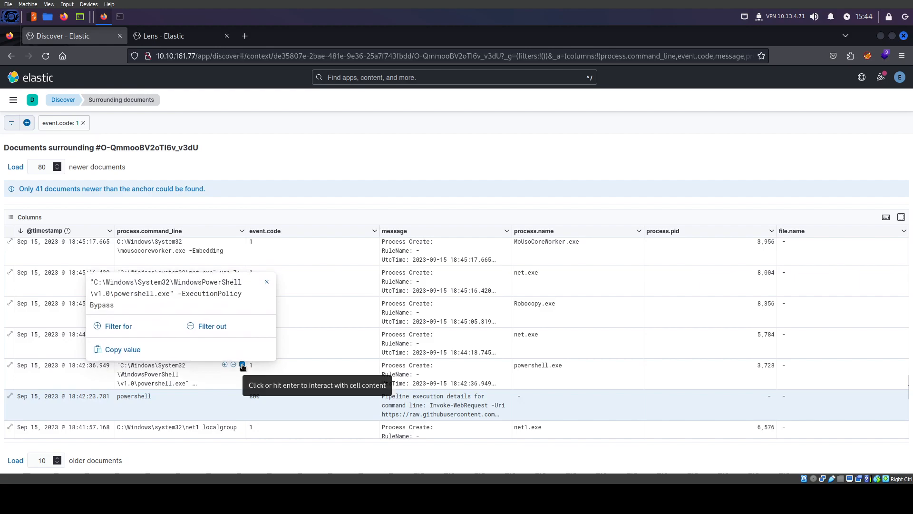
{"action": "left_click", "coordinate": [242, 365]}
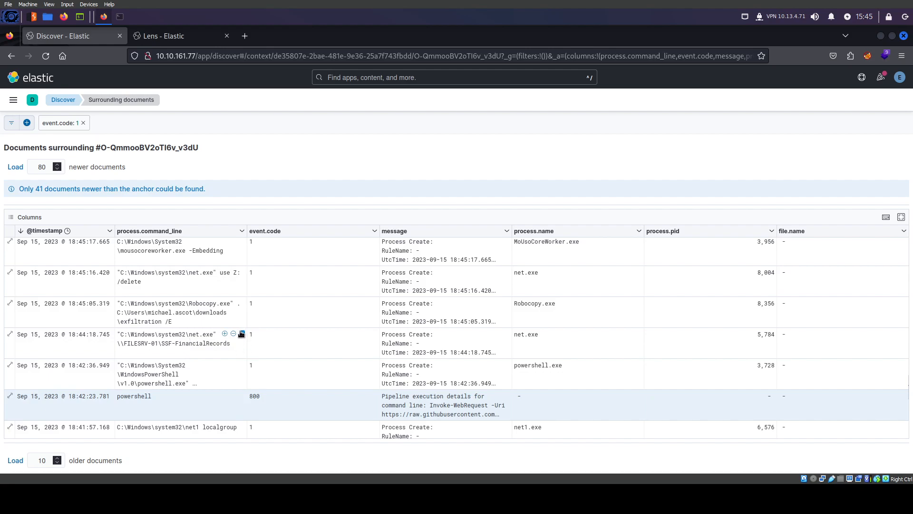
{"action": "left_click", "coordinate": [186, 343]}
{"action": "left_click", "coordinate": [242, 334]}
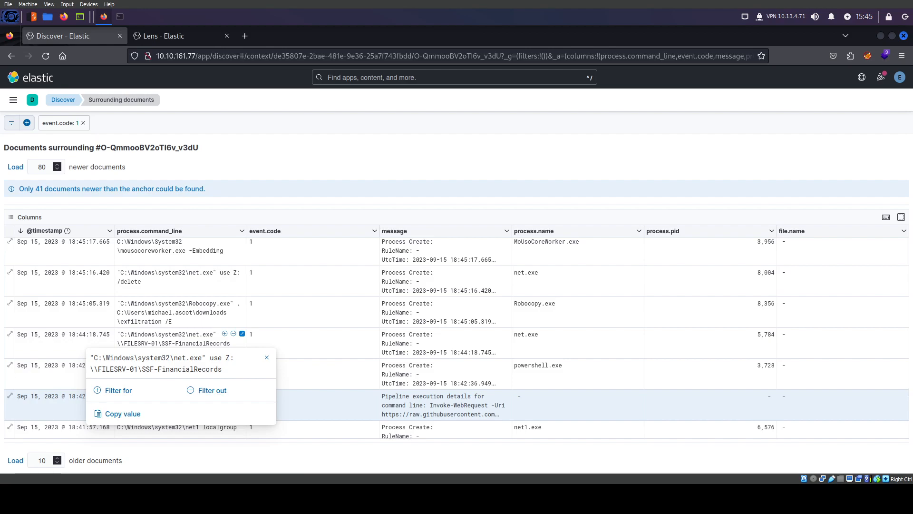
{"action": "double_click", "coordinate": [191, 370]}
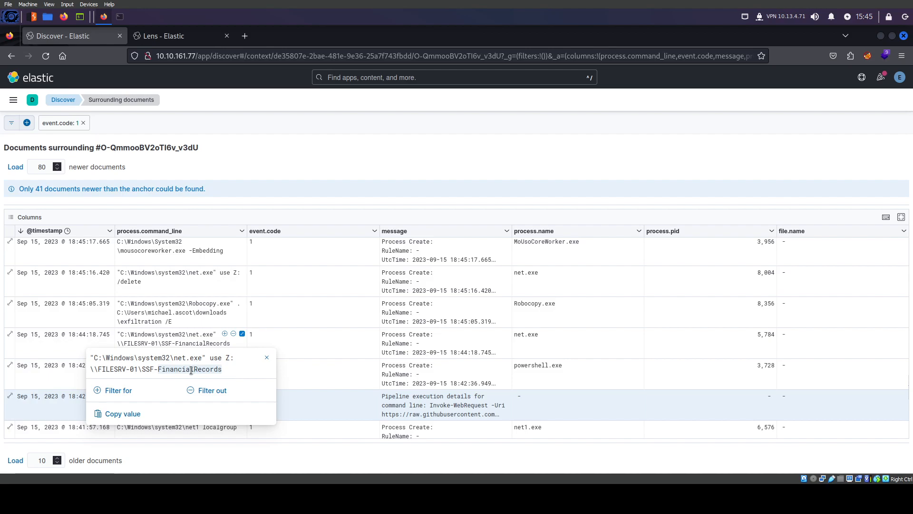
{"action": "left_click", "coordinate": [227, 374]}
{"action": "left_click_drag", "start_coordinate": [222, 370], "coordinate": [147, 369]}
{"action": "double_click", "coordinate": [118, 369]}
{"action": "left_click", "coordinate": [138, 370]}
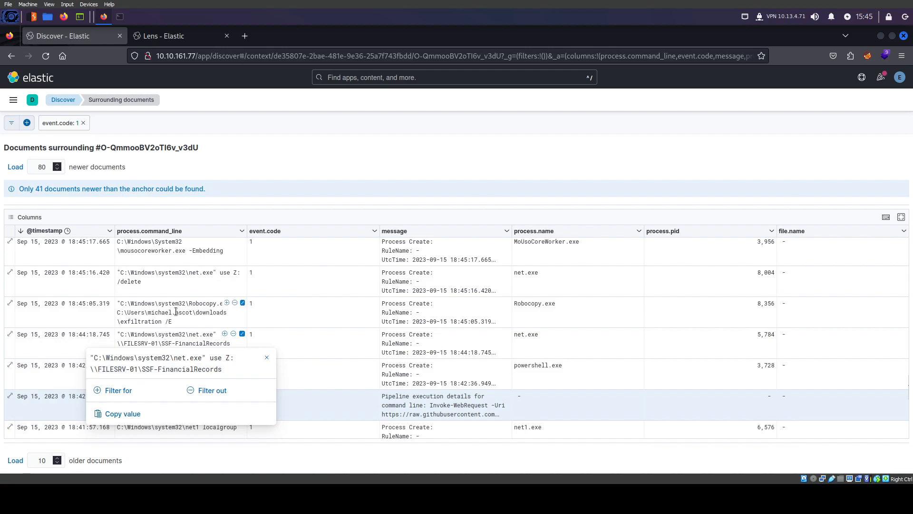
{"action": "left_click", "coordinate": [242, 303]}
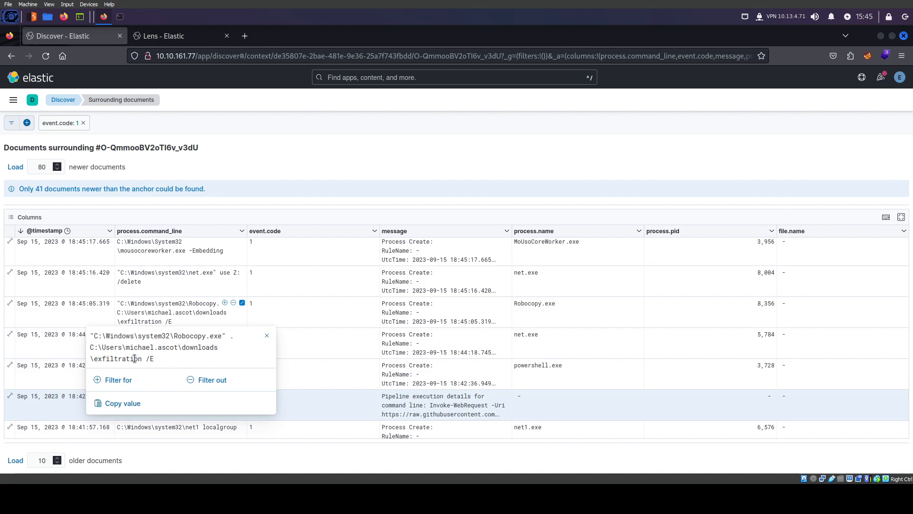
{"action": "left_click_drag", "start_coordinate": [143, 360], "coordinate": [99, 361]}
{"action": "left_click", "coordinate": [196, 359]}
{"action": "left_click", "coordinate": [305, 367]}
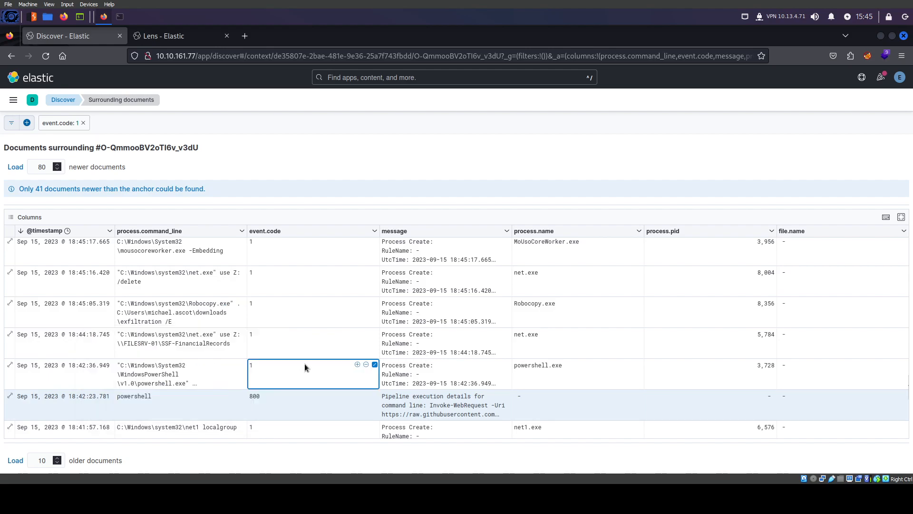
{"action": "left_click", "coordinate": [242, 334]}
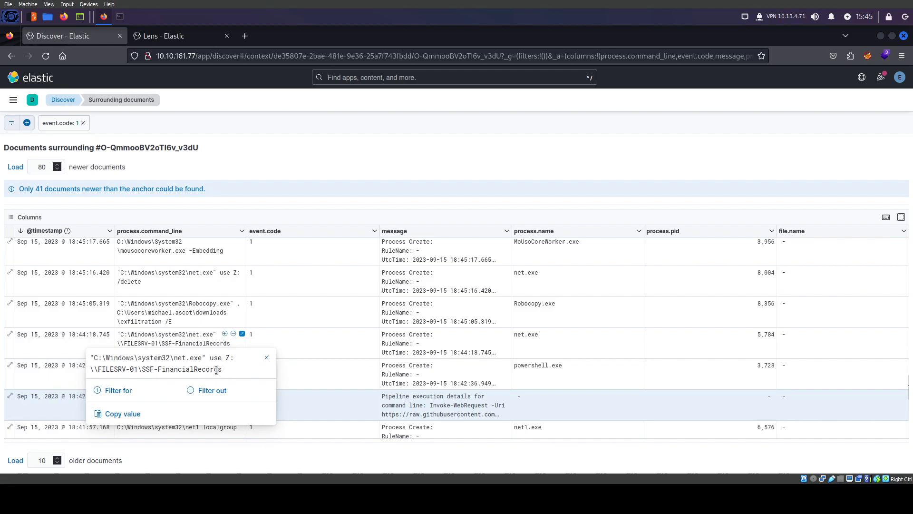
{"action": "left_click", "coordinate": [217, 314]}
{"action": "left_click", "coordinate": [242, 302]}
{"action": "double_click", "coordinate": [122, 359]}
{"action": "left_click", "coordinate": [169, 306]}
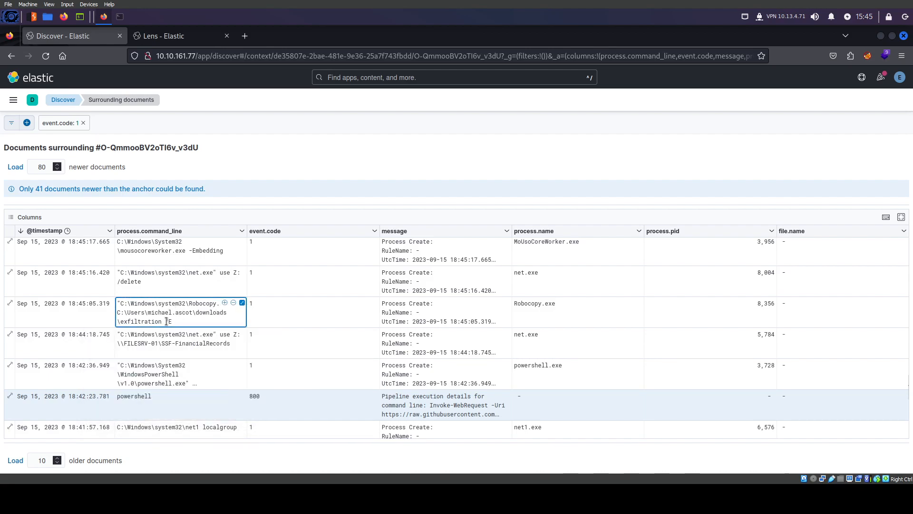
{"action": "scroll", "coordinate": [165, 321], "scroll_direction": "up", "scroll_amount": 2}
{"action": "scroll", "coordinate": [165, 321], "scroll_direction": "up", "scroll_amount": 8}
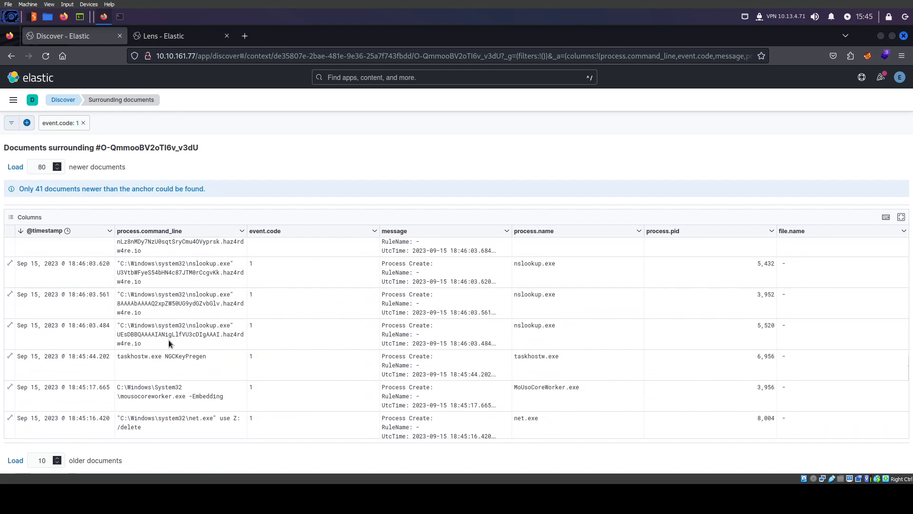
{"action": "scroll", "coordinate": [164, 328], "scroll_direction": "down", "scroll_amount": 4}
{"action": "left_click", "coordinate": [194, 327]}
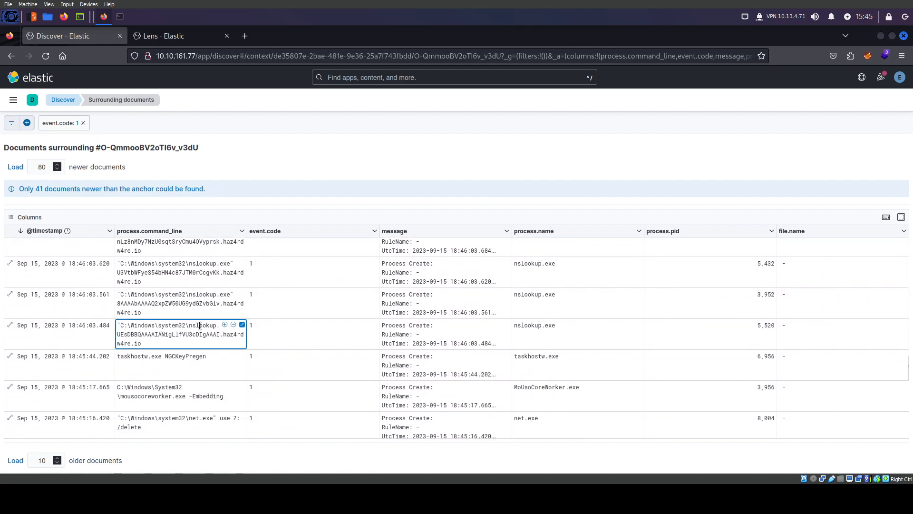
{"action": "scroll", "coordinate": [189, 348], "scroll_direction": "down", "scroll_amount": 4}
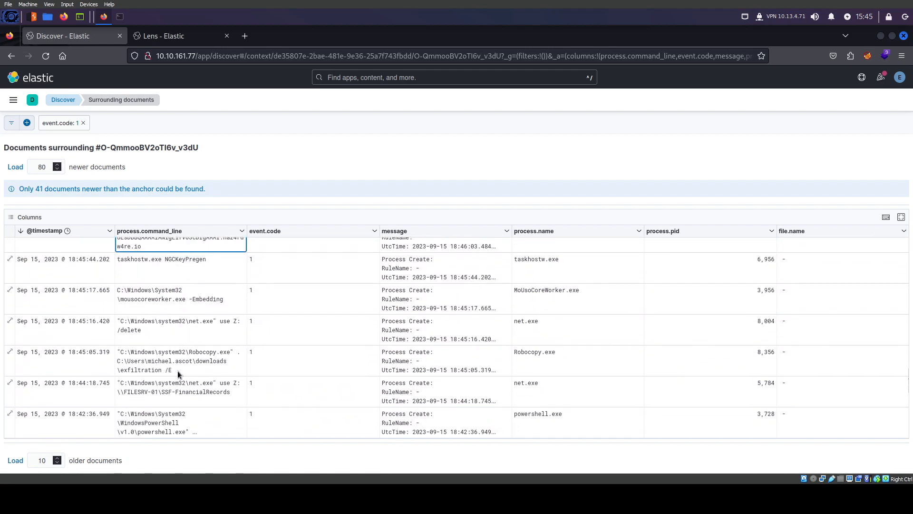
{"action": "scroll", "coordinate": [118, 374], "scroll_direction": "down", "scroll_amount": 2}
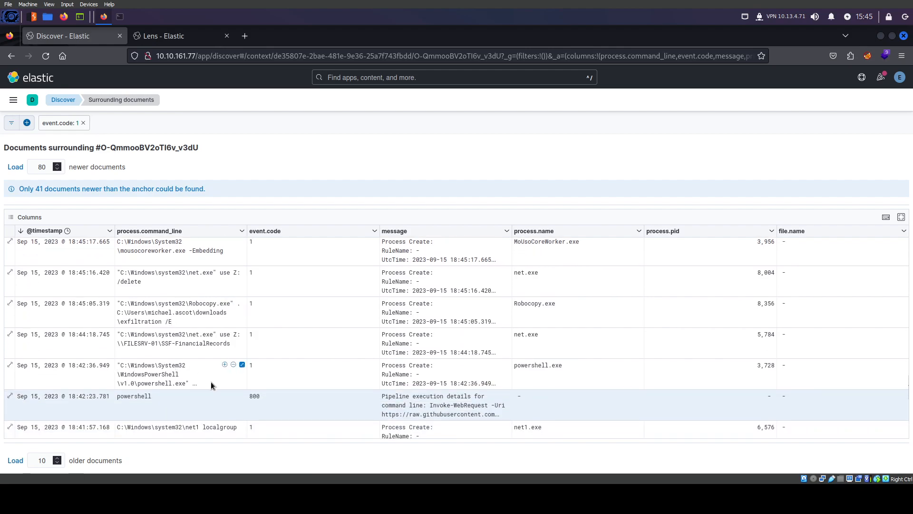
{"action": "left_click", "coordinate": [187, 344]}
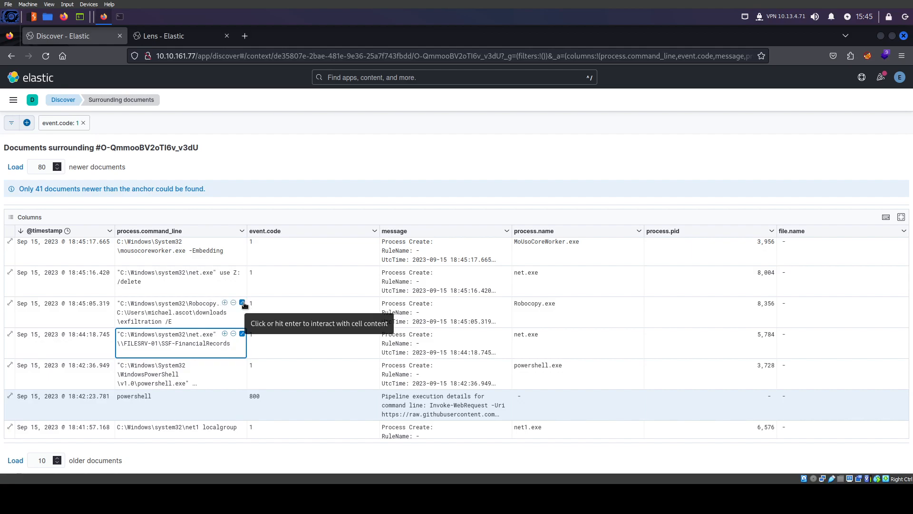
Show documents surrounding the Robocopy event and scroll to its File created rows
{"action": "left_click", "coordinate": [10, 303]}
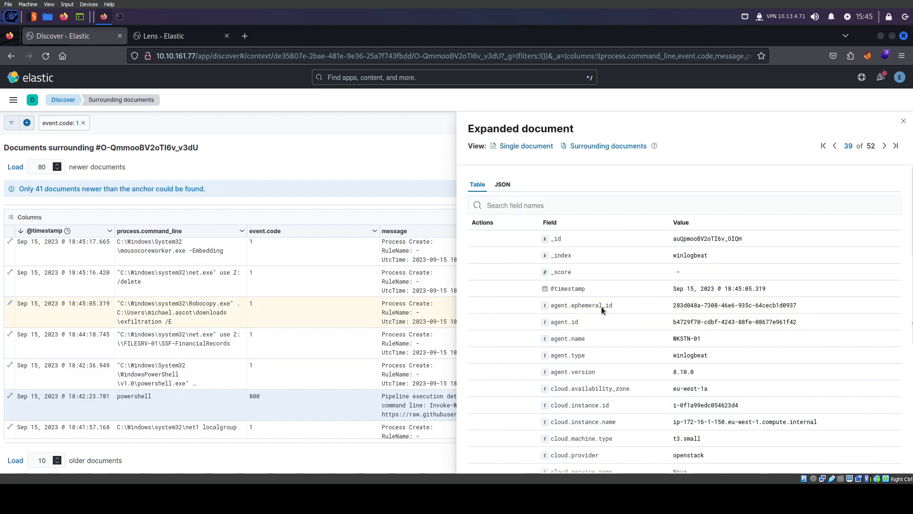
{"action": "left_click", "coordinate": [600, 146]}
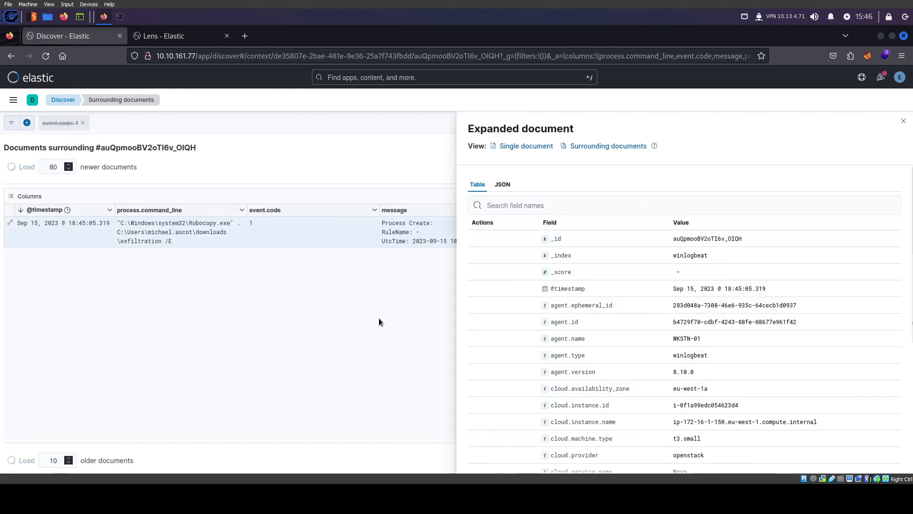
{"action": "left_click", "coordinate": [904, 122]}
{"action": "scroll", "coordinate": [344, 327], "scroll_direction": "down", "scroll_amount": 10}
{"action": "scroll", "coordinate": [345, 328], "scroll_direction": "down", "scroll_amount": 10}
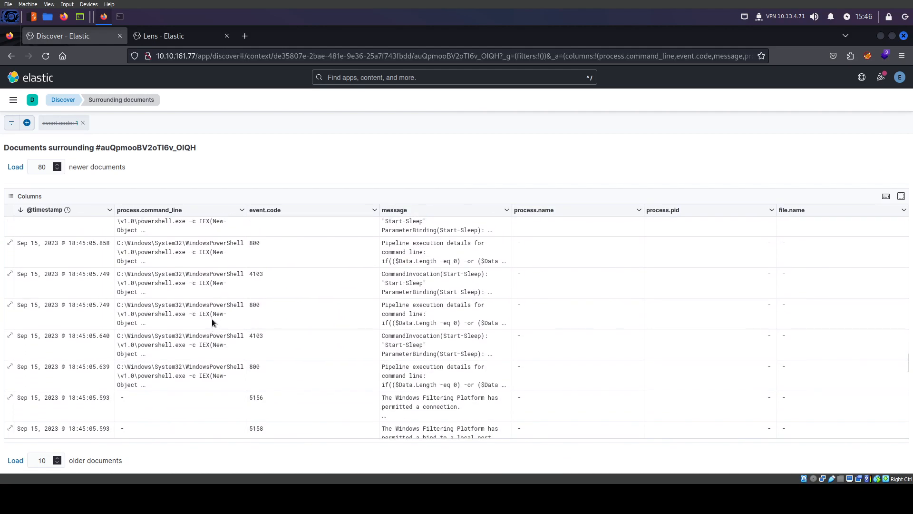
{"action": "scroll", "coordinate": [179, 338], "scroll_direction": "down", "scroll_amount": 10}
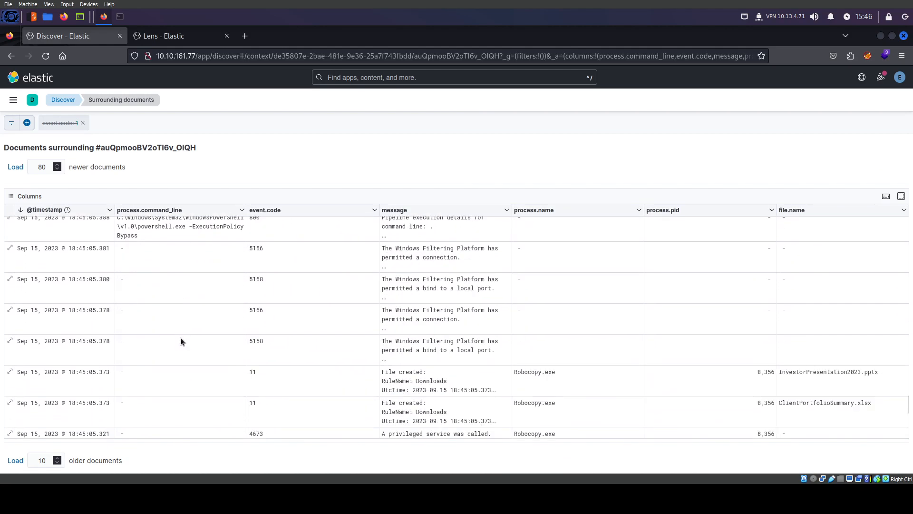
{"action": "scroll", "coordinate": [181, 338], "scroll_direction": "up", "scroll_amount": 8}
{"action": "scroll", "coordinate": [182, 335], "scroll_direction": "down", "scroll_amount": 4}
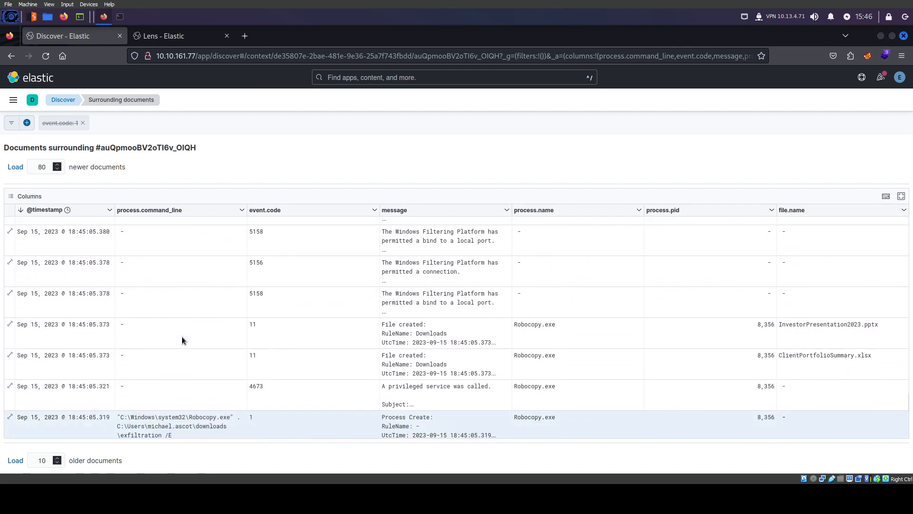
{"action": "scroll", "coordinate": [447, 366], "scroll_direction": "up", "scroll_amount": 4}
Highlight the InvestorPresentation2023.pptx and ClientPortfolioSummary.xlsx file names and the Robocopy creating process
{"action": "left_click", "coordinate": [804, 366]}
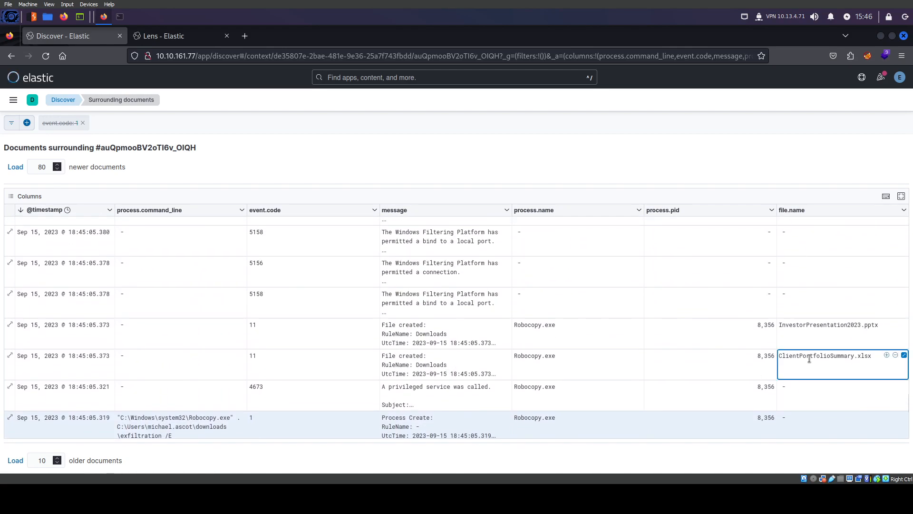
{"action": "left_click", "coordinate": [817, 324]}
{"action": "double_click", "coordinate": [817, 324]}
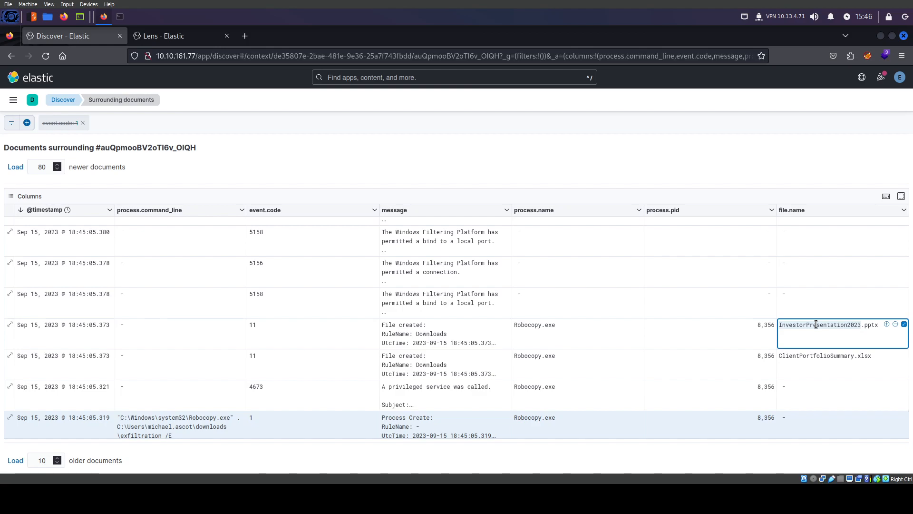
{"action": "double_click", "coordinate": [826, 357]}
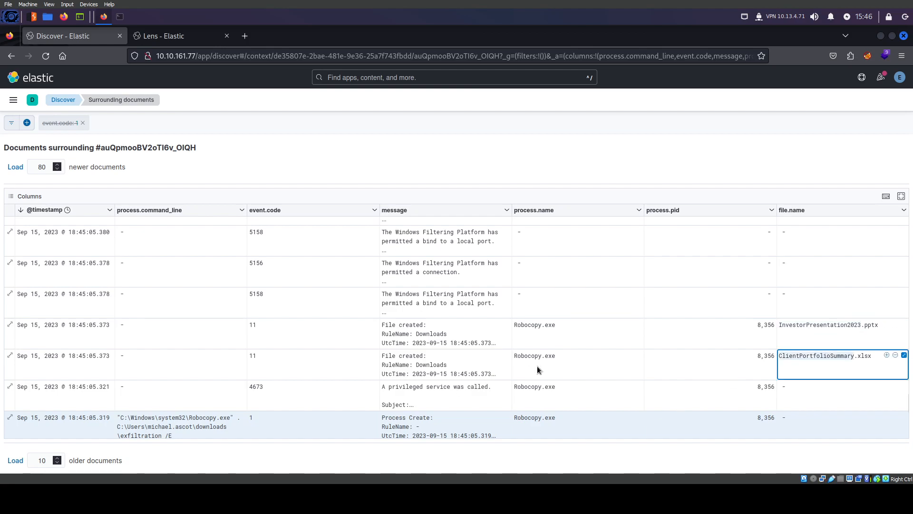
{"action": "double_click", "coordinate": [525, 355]}
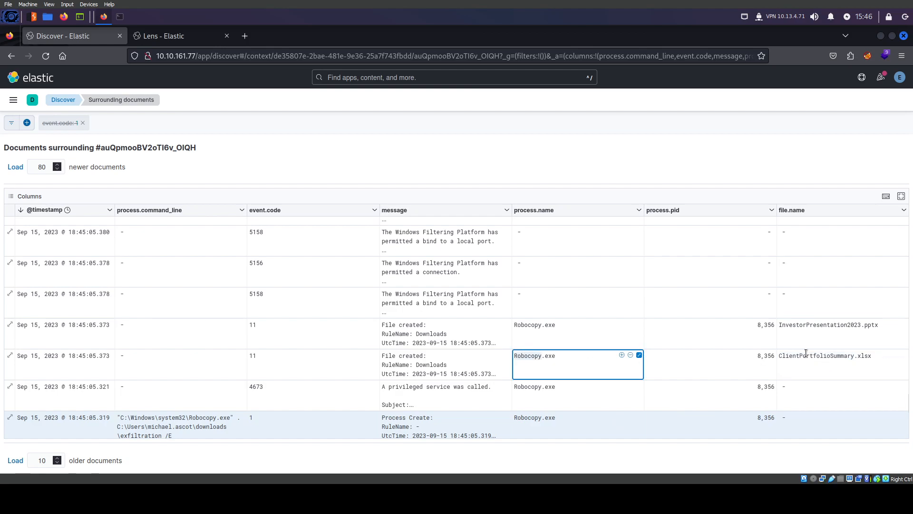
Expand the full PowerShell command line and highlight its ExecutionPolicy argument
{"action": "scroll", "coordinate": [515, 349], "scroll_direction": "up", "scroll_amount": 4}
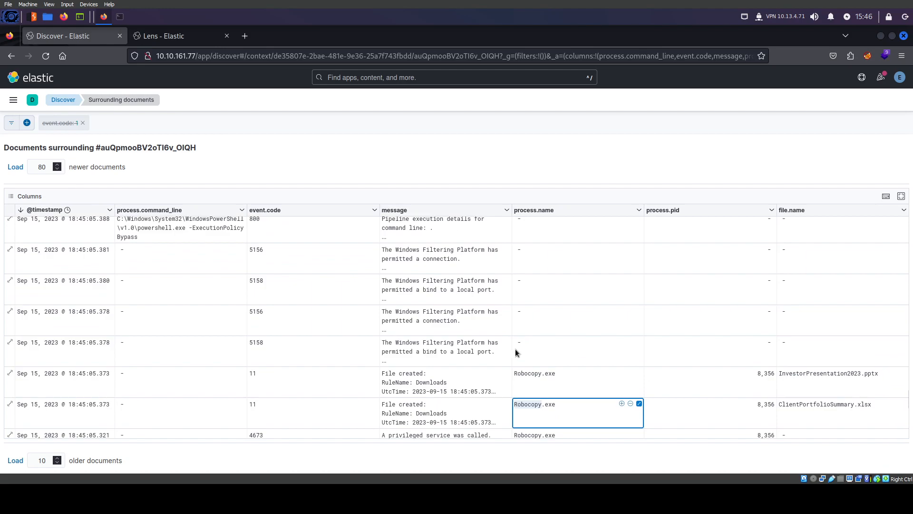
{"action": "scroll", "coordinate": [494, 345], "scroll_direction": "up", "scroll_amount": 1}
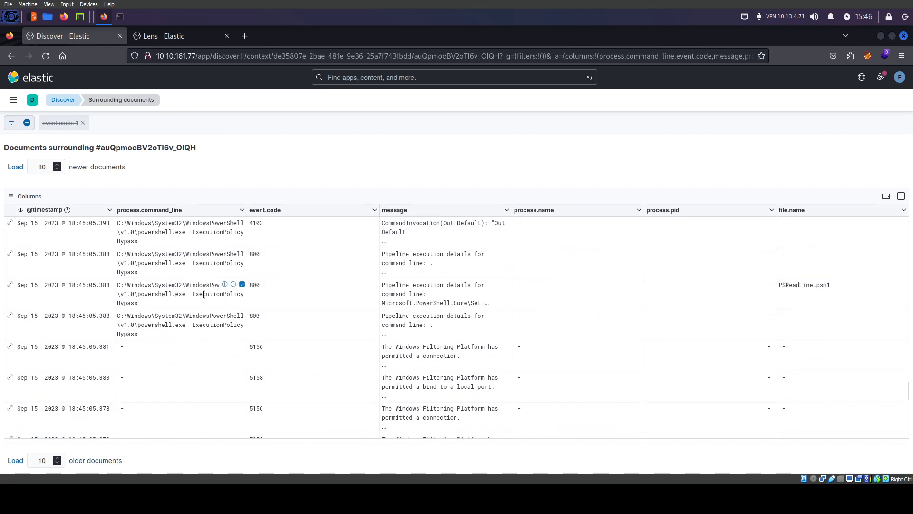
{"action": "scroll", "coordinate": [198, 298], "scroll_direction": "up", "scroll_amount": 1}
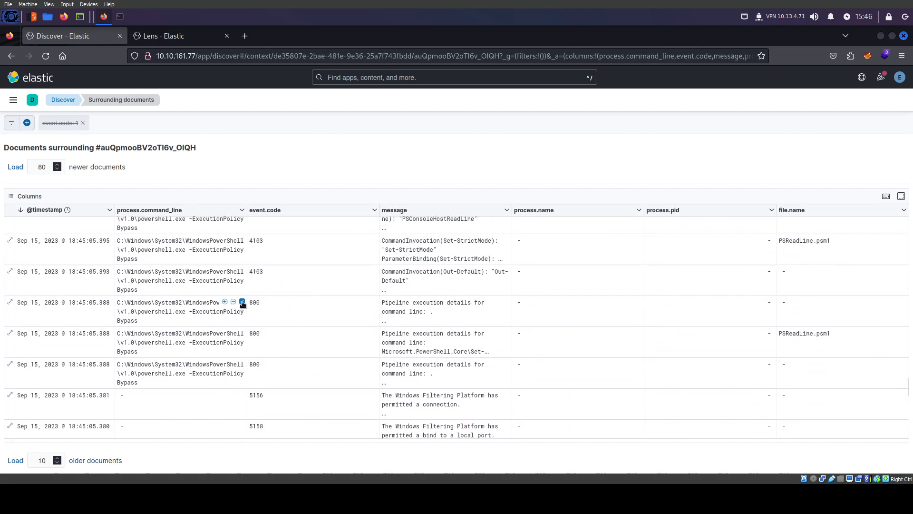
{"action": "left_click", "coordinate": [242, 303]}
{"action": "double_click", "coordinate": [194, 346]}
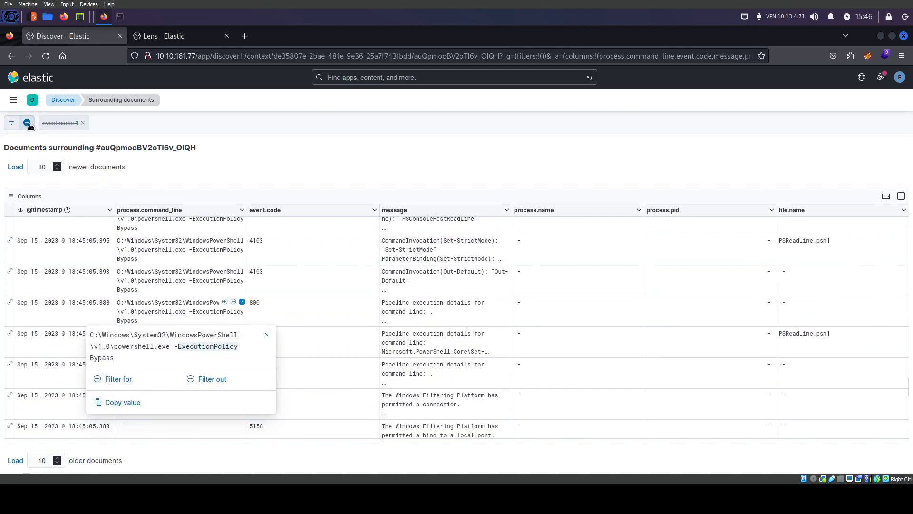
Replace the event.code: 1 filter with process.command_line is not ExecutionPolicy
{"action": "left_click", "coordinate": [83, 124]}
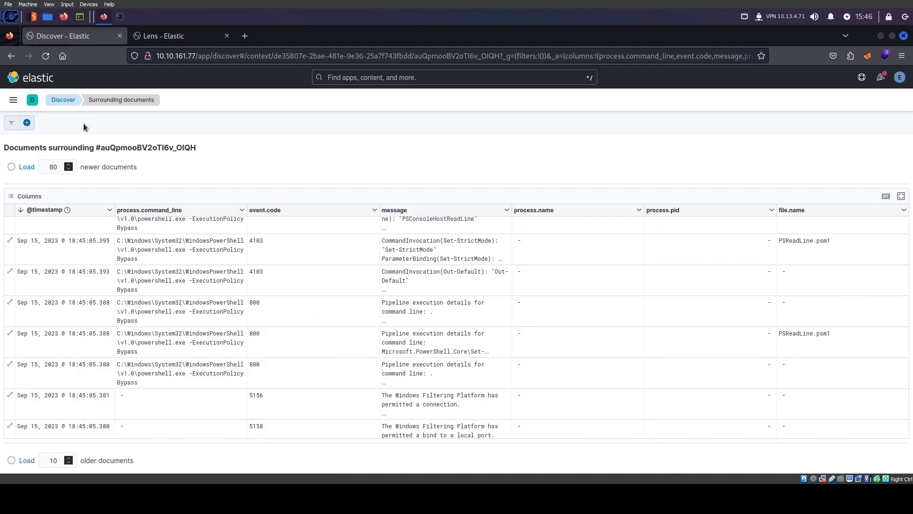
{"action": "left_click", "coordinate": [27, 123]}
{"action": "left_click", "coordinate": [69, 173]}
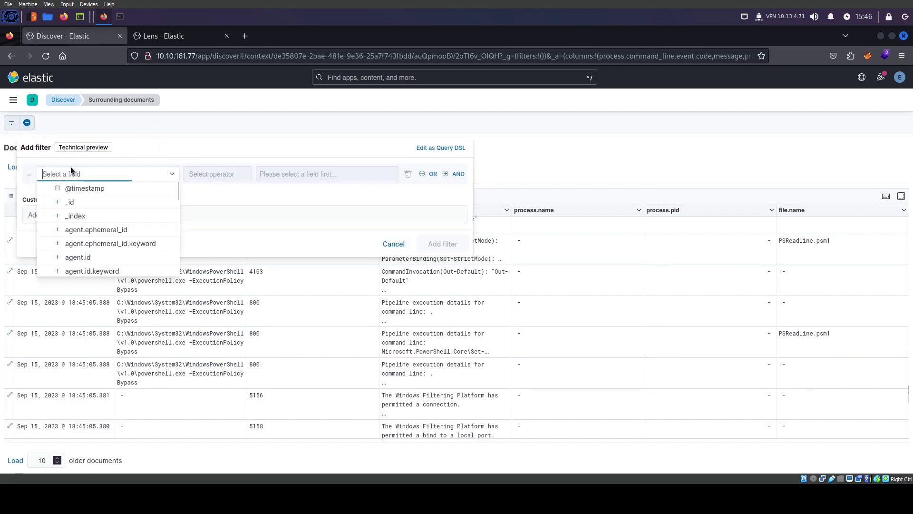
{"action": "type", "text": "procc"}
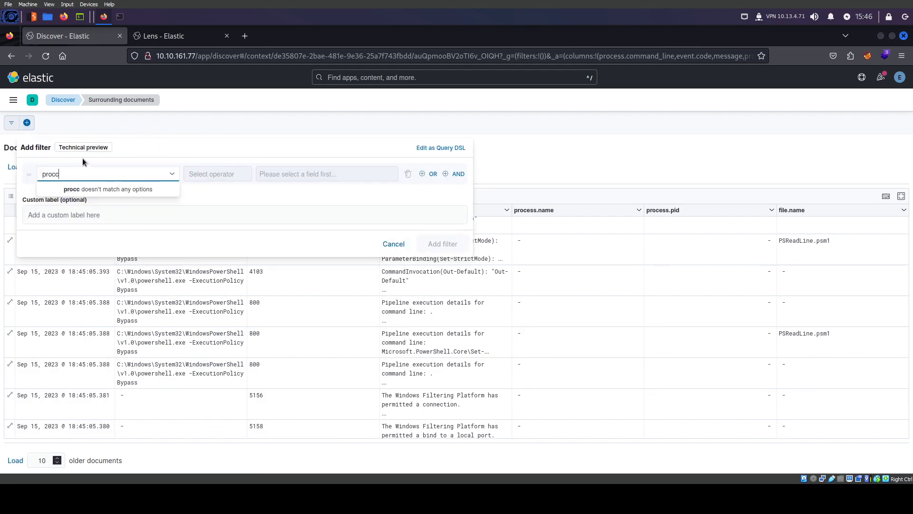
{"action": "key", "text": "BackSpace"}
{"action": "key", "text": "BackSpace"}
{"action": "type", "text": "cc"}
{"action": "key", "text": "BackSpace"}
{"action": "key", "text": "BackSpace"}
{"action": "type", "text": "cce"}
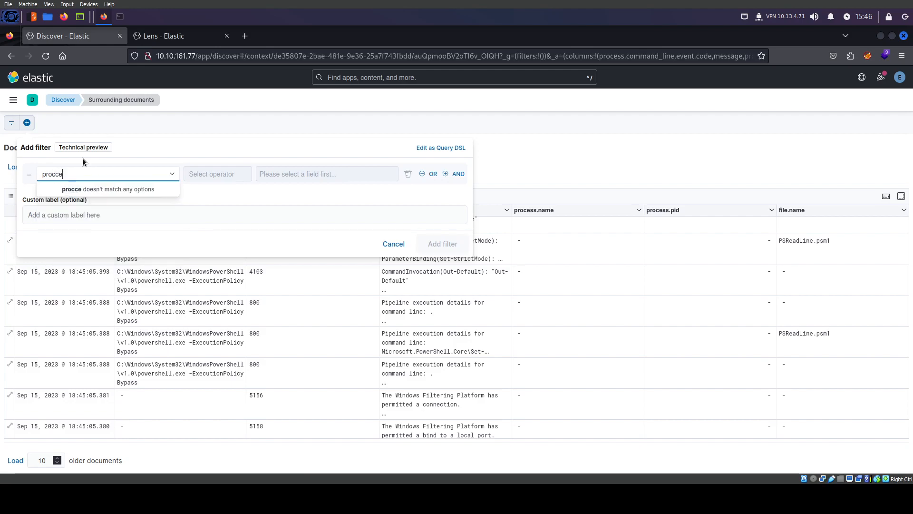
{"action": "key", "text": "BackSpace"}
{"action": "key", "text": "BackSpace"}
{"action": "type", "text": "ess"}
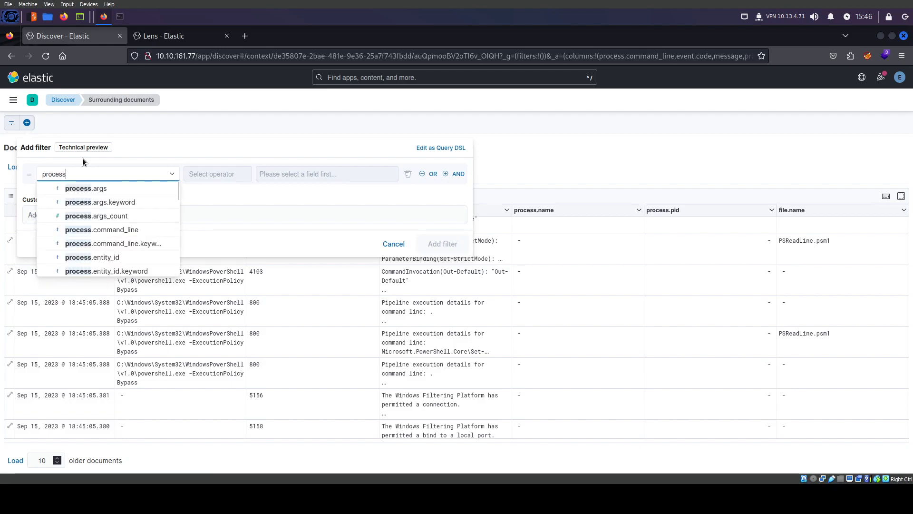
{"action": "type", "text": ".com"}
{"action": "key", "text": "Return"}
{"action": "left_click", "coordinate": [215, 205]}
{"action": "type", "text": "ExecutionPolicy"}
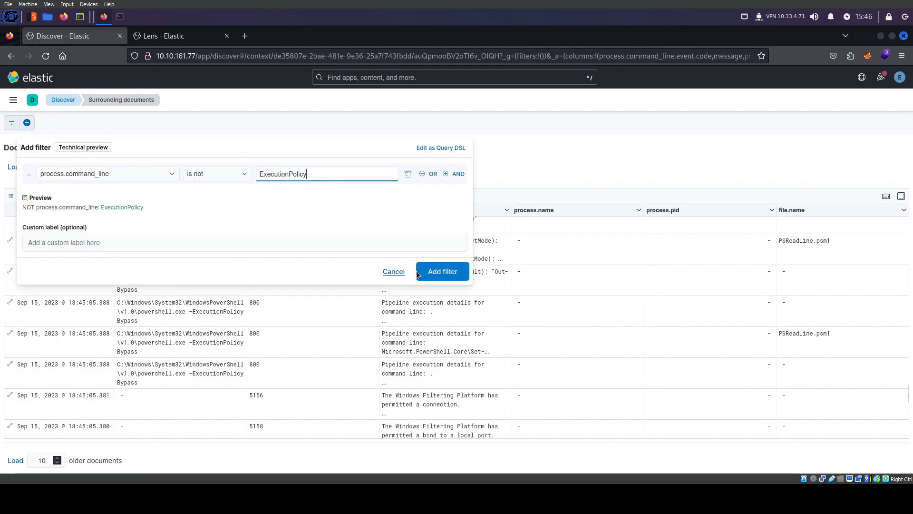
{"action": "left_click", "coordinate": [435, 271]}
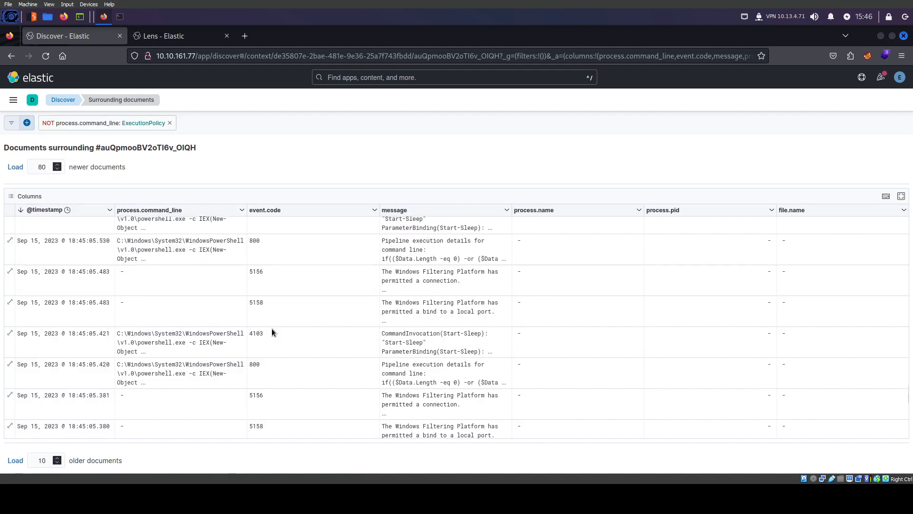
Expand a PowerShell command line and select the word powercat in it
{"action": "scroll", "coordinate": [238, 363], "scroll_direction": "down", "scroll_amount": 5}
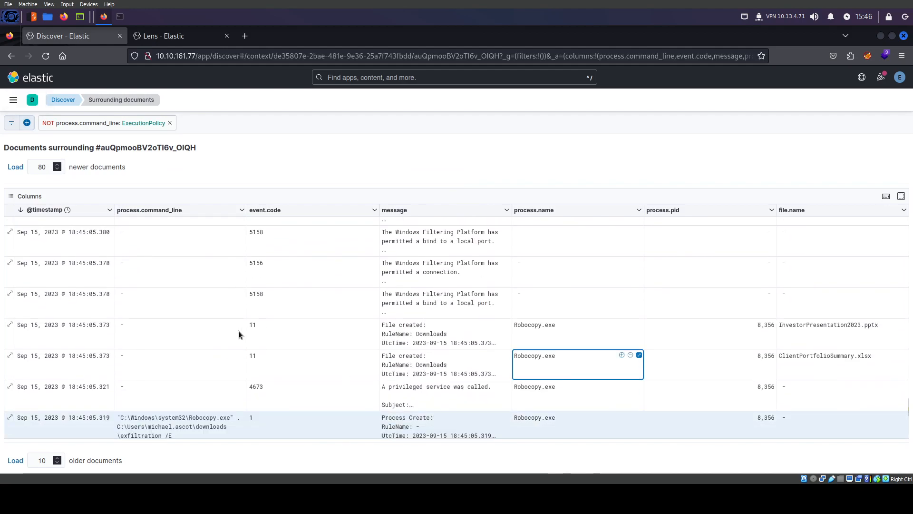
{"action": "scroll", "coordinate": [238, 330], "scroll_direction": "up", "scroll_amount": 5}
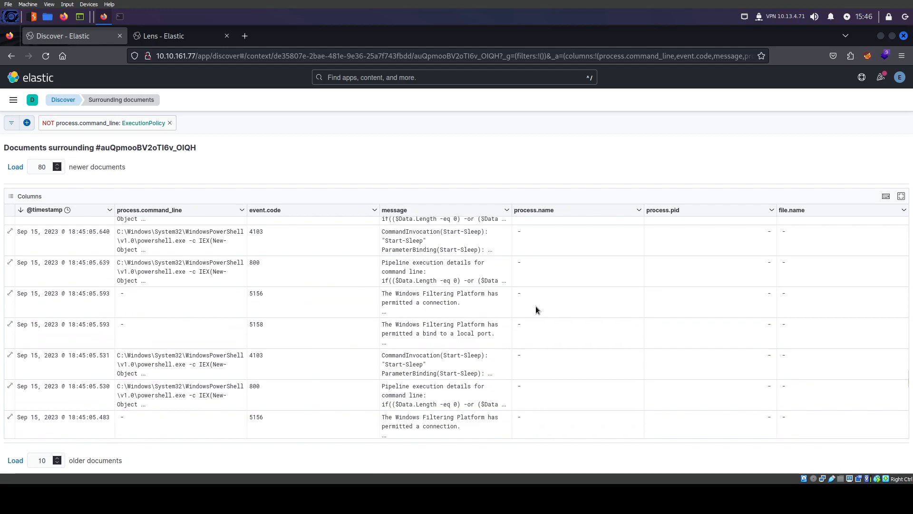
{"action": "left_click", "coordinate": [242, 262]}
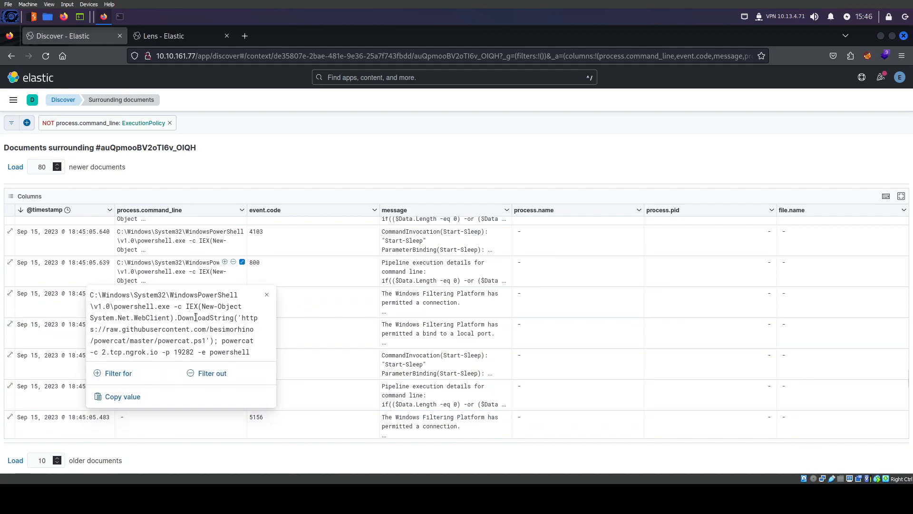
{"action": "double_click", "coordinate": [184, 341]}
{"action": "key", "text": "ctrl+c"}
Edit the filter to add an AND condition: process.command_line is not powercat
{"action": "left_click", "coordinate": [127, 123]}
{"action": "left_click", "coordinate": [68, 167]}
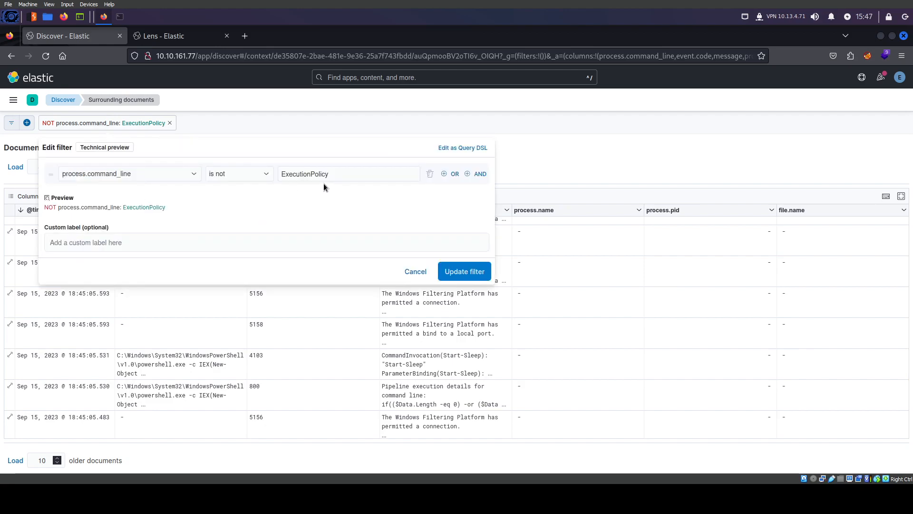
{"action": "left_click", "coordinate": [478, 174]}
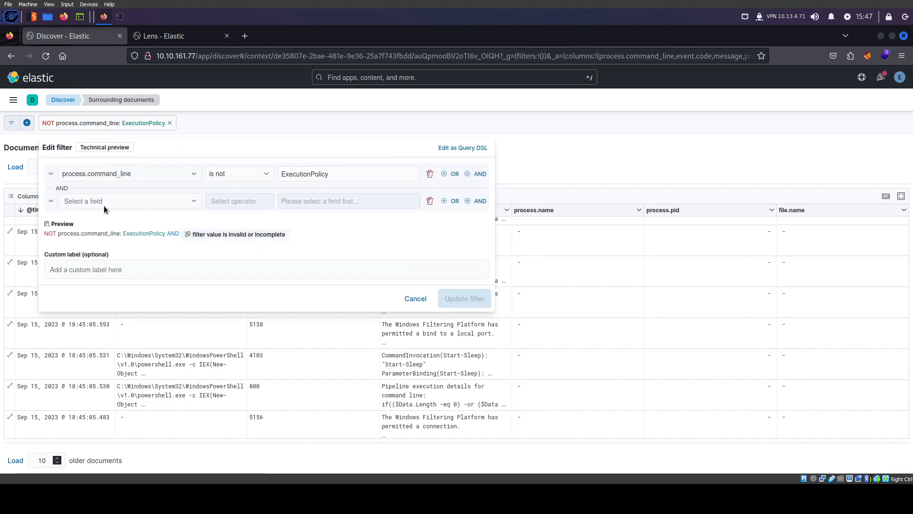
{"action": "left_click", "coordinate": [108, 201]}
{"action": "type", "text": "pro"}
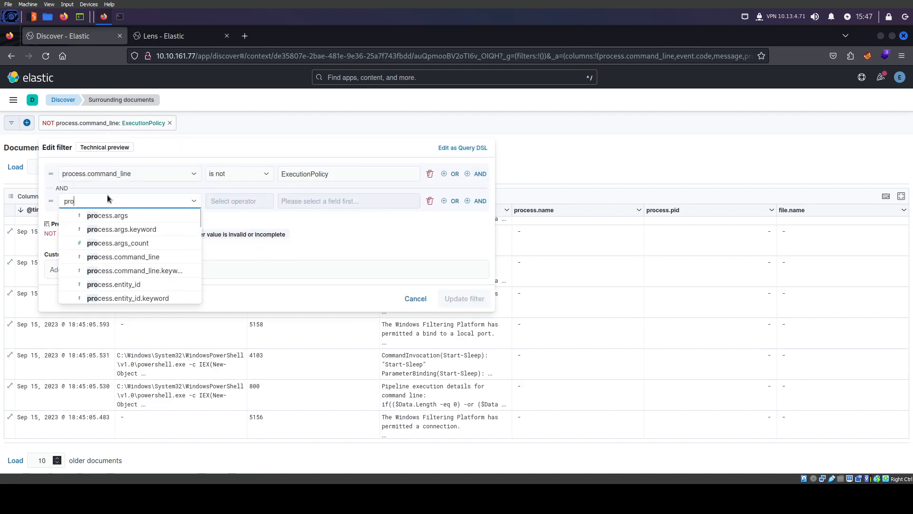
{"action": "type", "text": "cess.command"}
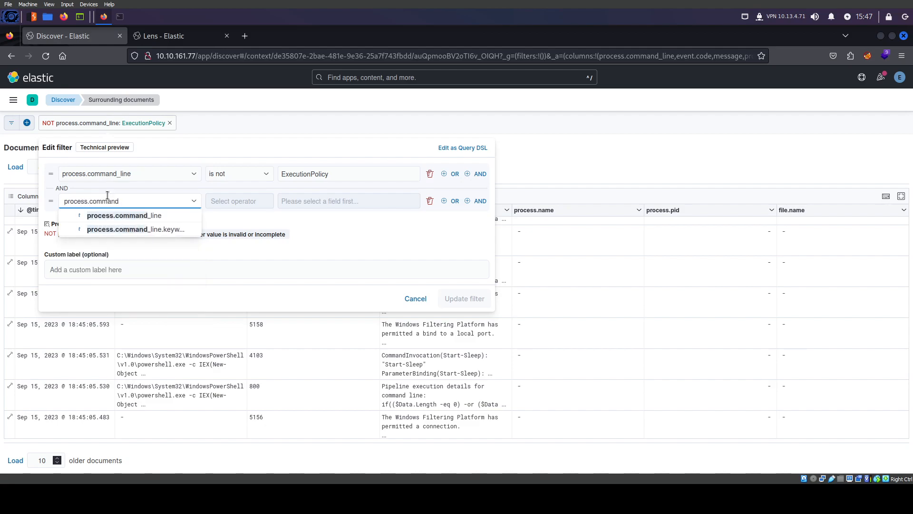
{"action": "left_click", "coordinate": [143, 220]}
{"action": "left_click", "coordinate": [224, 201]}
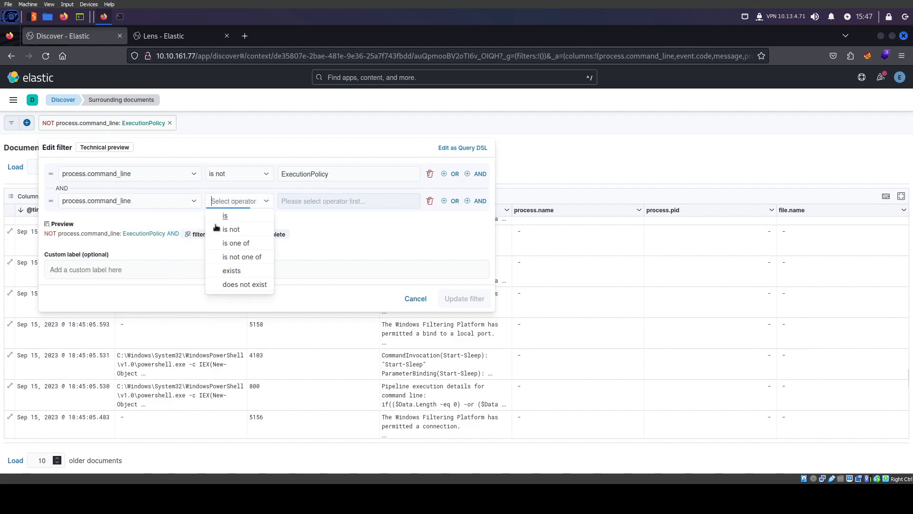
{"action": "left_click", "coordinate": [228, 234]}
{"action": "key", "text": "ctrl+v"}
{"action": "left_click", "coordinate": [461, 298]}
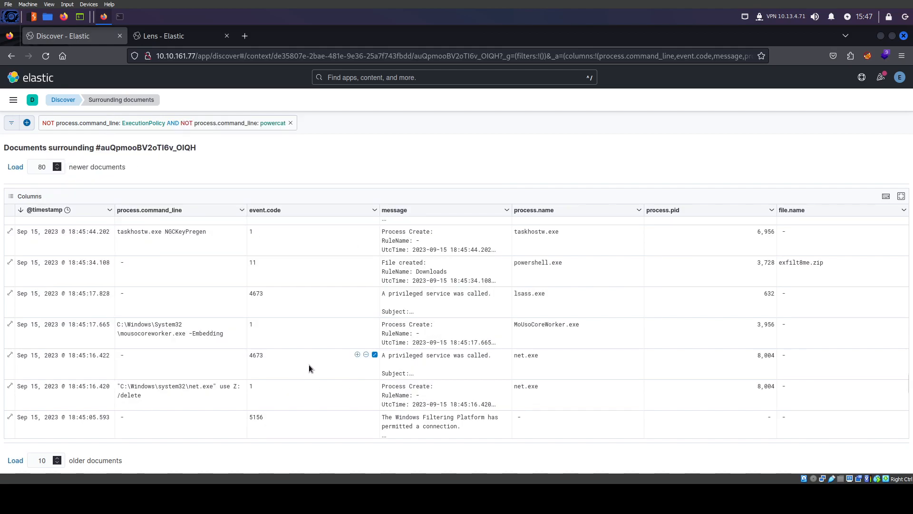
Highlight the powershell process and the exfilt8me file name it created
{"action": "scroll", "coordinate": [212, 385], "scroll_direction": "down", "scroll_amount": 10}
{"action": "scroll", "coordinate": [324, 364], "scroll_direction": "up", "scroll_amount": 3}
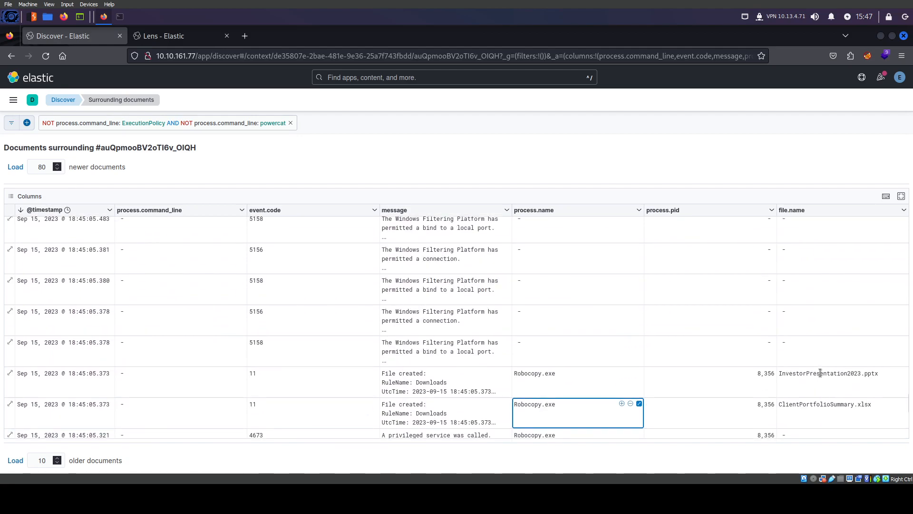
{"action": "scroll", "coordinate": [821, 373], "scroll_direction": "up", "scroll_amount": 10}
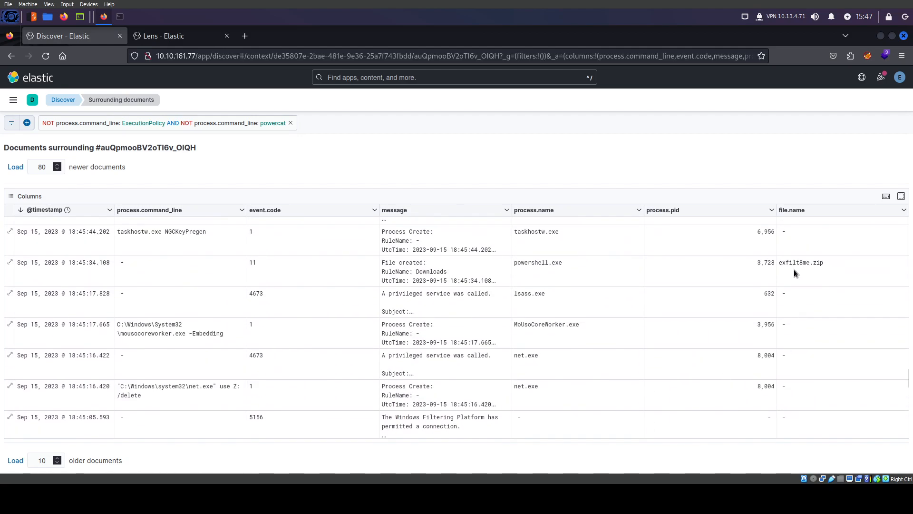
{"action": "double_click", "coordinate": [533, 265]}
{"action": "double_click", "coordinate": [797, 263]}
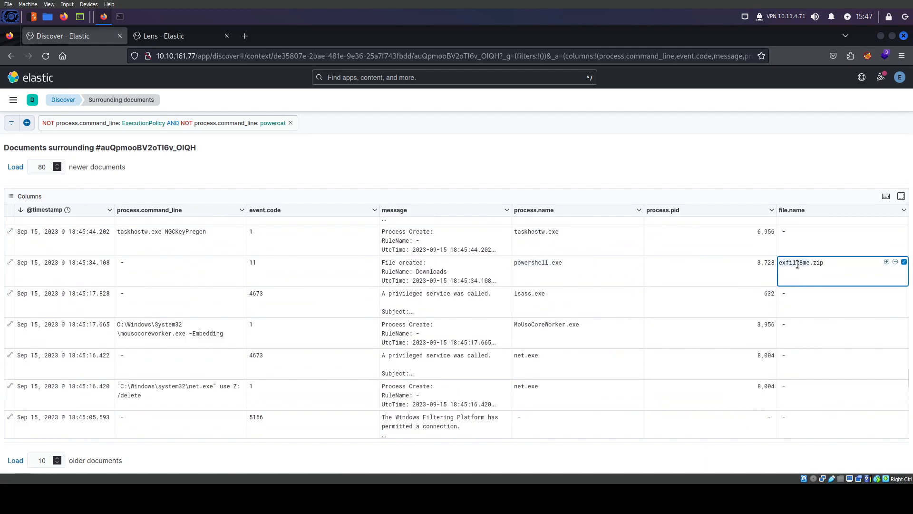
{"action": "double_click", "coordinate": [802, 264]}
Inspect the Robocopy command line and the InvestorPresentation2023.pptx, ClientPortfolioSummary.xlsx and exfilt8me.zip file names
{"action": "scroll", "coordinate": [760, 344], "scroll_direction": "down", "scroll_amount": 5}
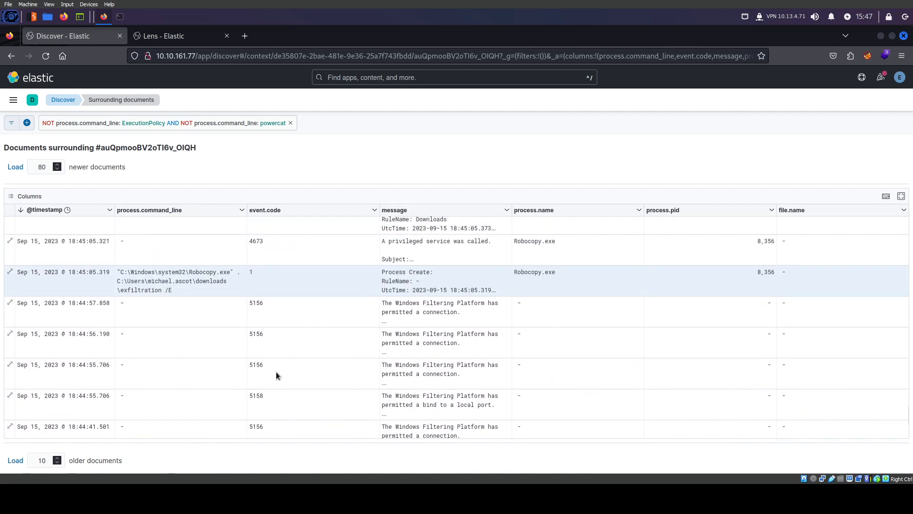
{"action": "scroll", "coordinate": [271, 372], "scroll_direction": "up", "scroll_amount": 3}
{"action": "left_click", "coordinate": [143, 366]}
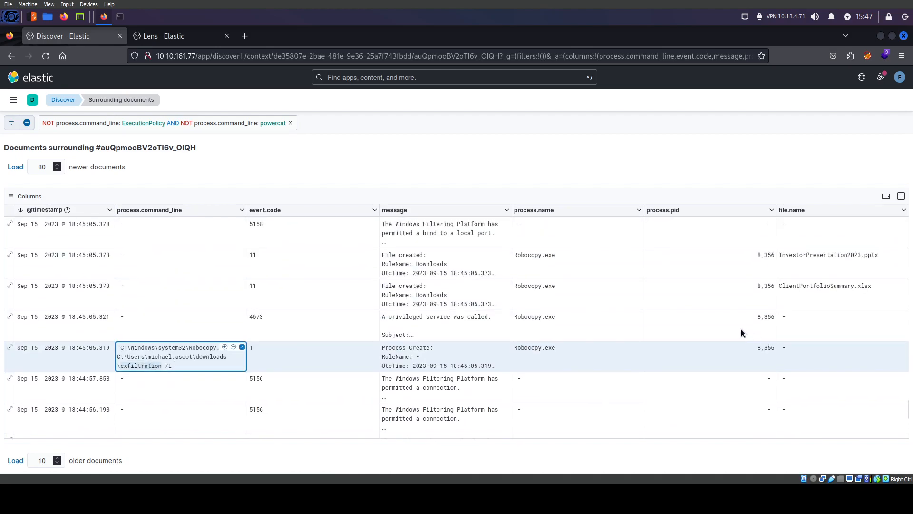
{"action": "scroll", "coordinate": [773, 317], "scroll_direction": "up", "scroll_amount": 1}
{"action": "left_click", "coordinate": [814, 305]}
{"action": "left_click", "coordinate": [809, 333]}
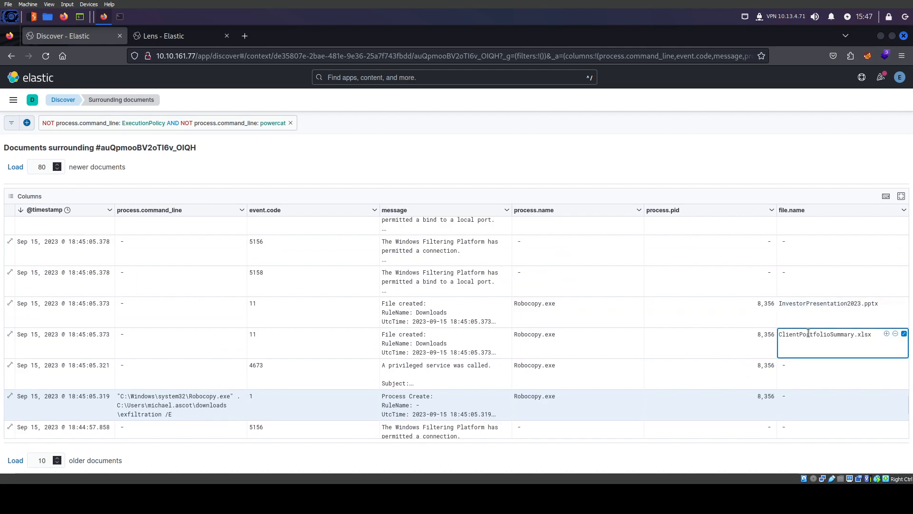
{"action": "scroll", "coordinate": [809, 332], "scroll_direction": "up", "scroll_amount": 5}
{"action": "scroll", "coordinate": [808, 332], "scroll_direction": "up", "scroll_amount": 1}
{"action": "left_click", "coordinate": [802, 338]}
Expand the nslookup command line and select the haz4rdw4re domain
{"action": "scroll", "coordinate": [399, 320], "scroll_direction": "up", "scroll_amount": 3}
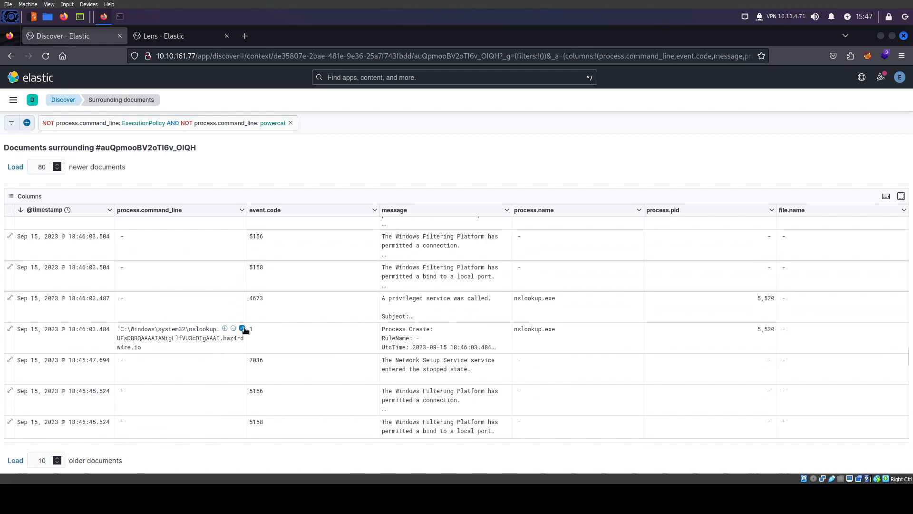
{"action": "left_click", "coordinate": [242, 329]}
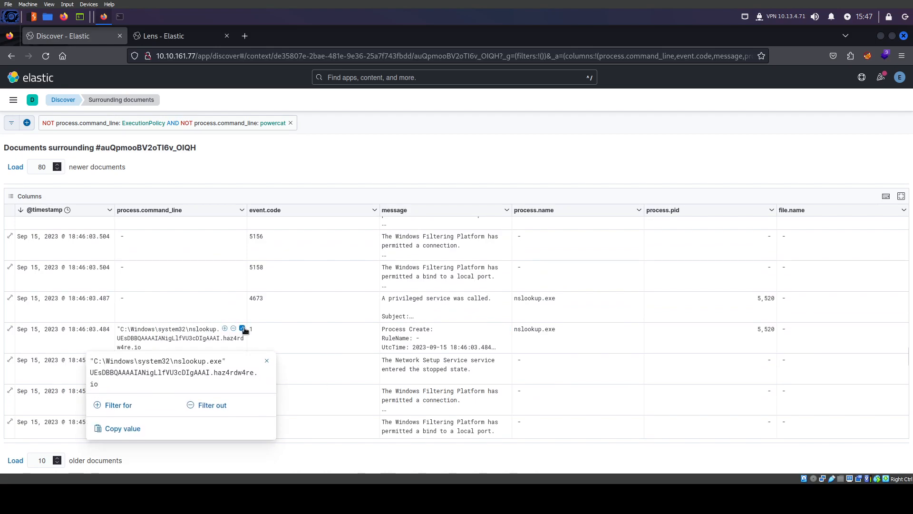
{"action": "double_click", "coordinate": [230, 374]}
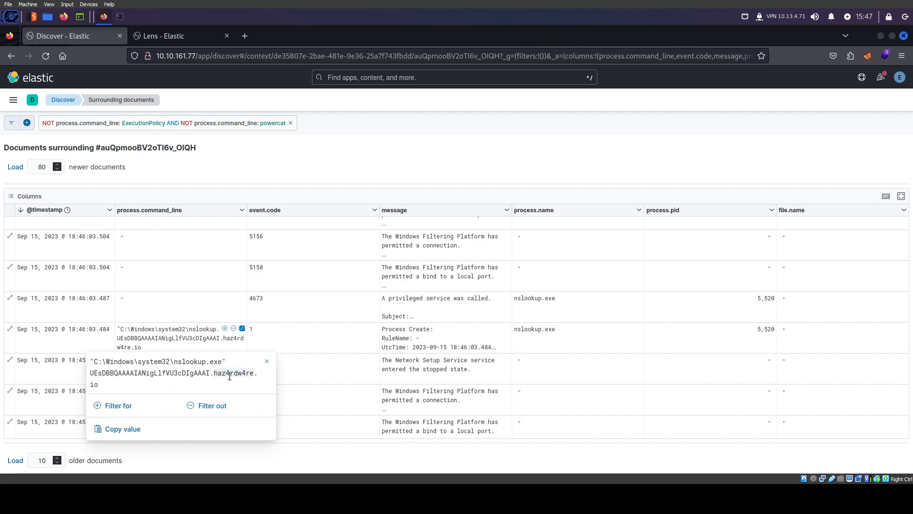
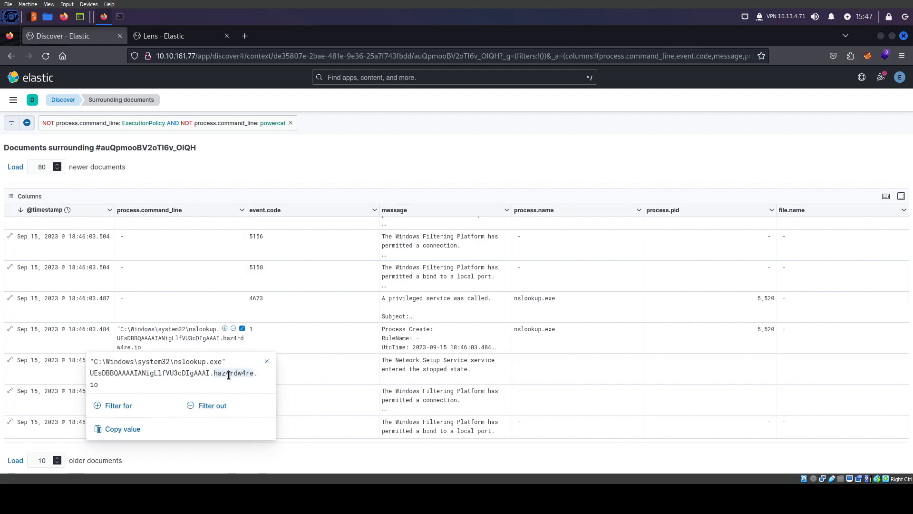
Discard the unsaved Lens table so the second view opens Discover, then return to the first view
{"action": "left_click", "coordinate": [147, 36]}
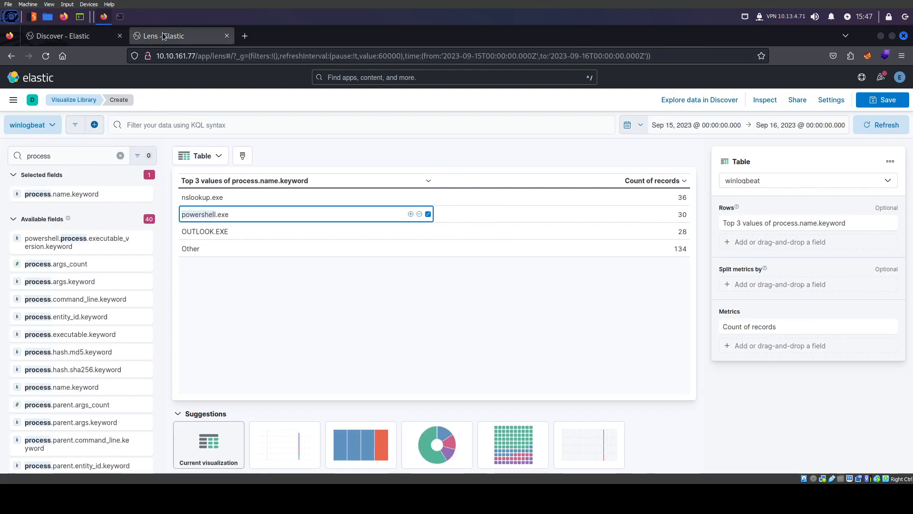
{"action": "left_click", "coordinate": [13, 100]}
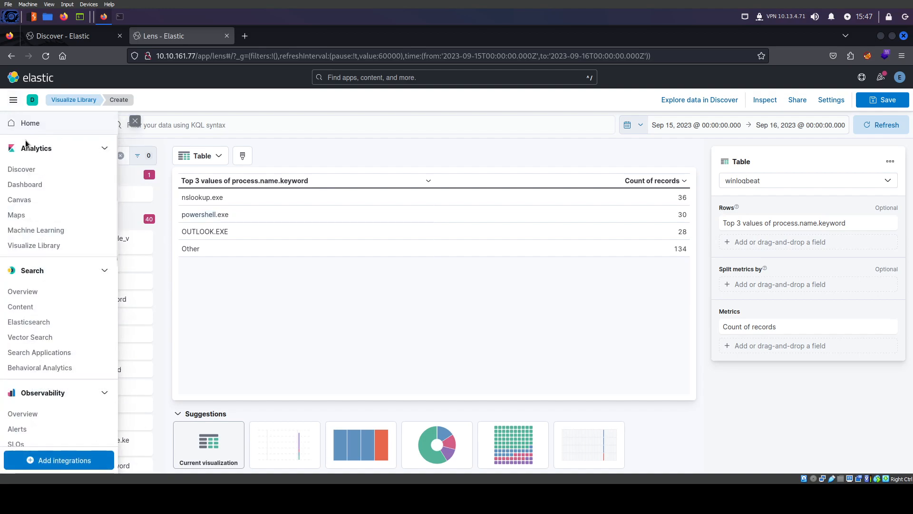
{"action": "left_click", "coordinate": [20, 170]}
{"action": "left_click", "coordinate": [499, 274]}
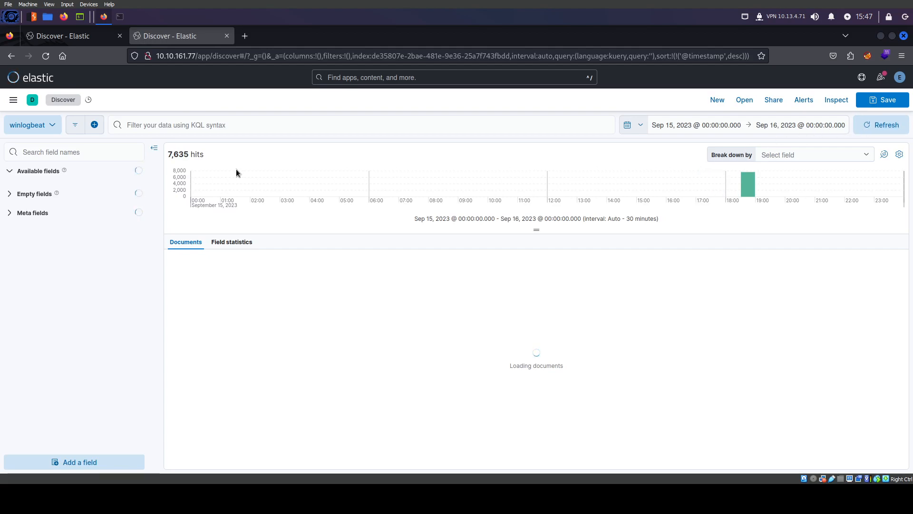
{"action": "left_click", "coordinate": [108, 38]}
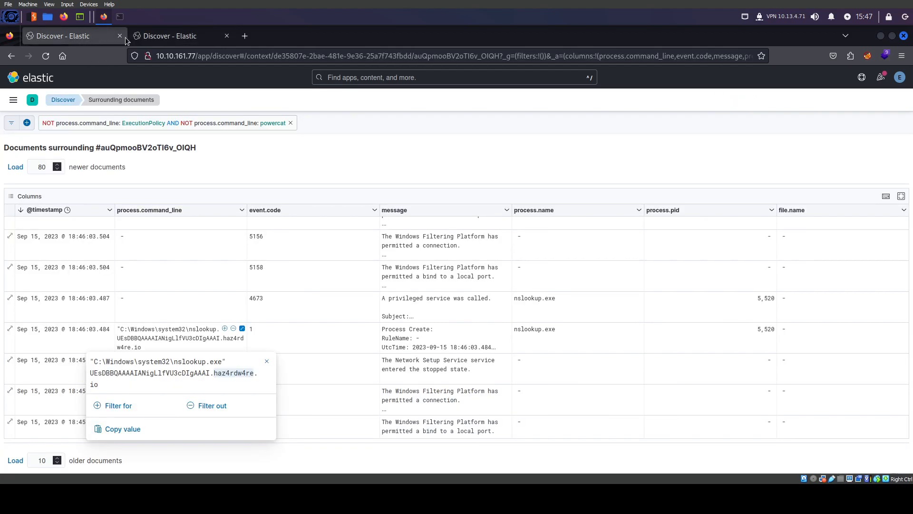
Run the KQL query process.command_line:*haz4rdw4re* in Discover and search fields for process.c
{"action": "left_click", "coordinate": [164, 39]}
{"action": "type", "text": "process.command_line"}
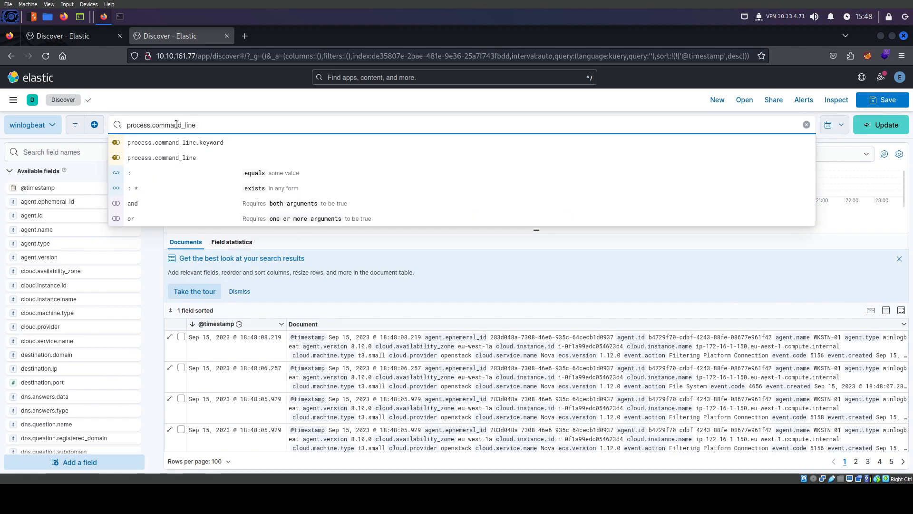
{"action": "type", "text": ":*haz4rdw4re*"}
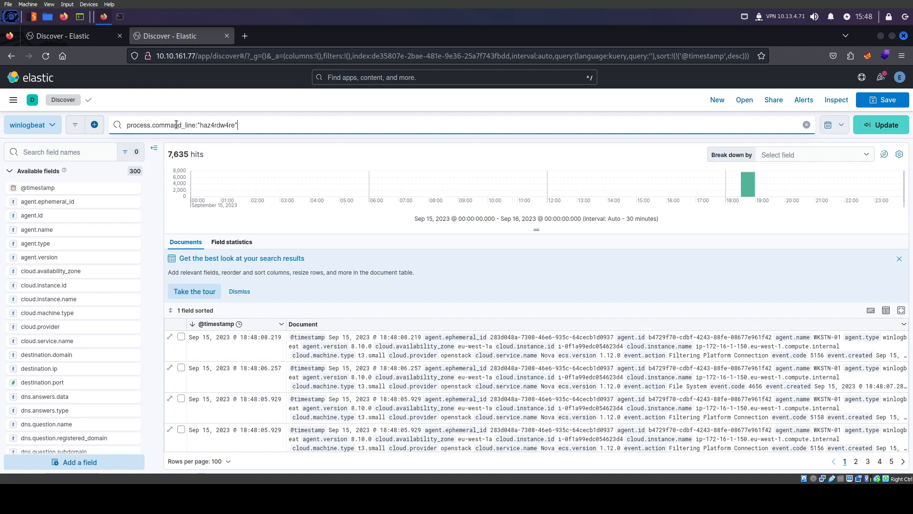
{"action": "key", "text": "Return"}
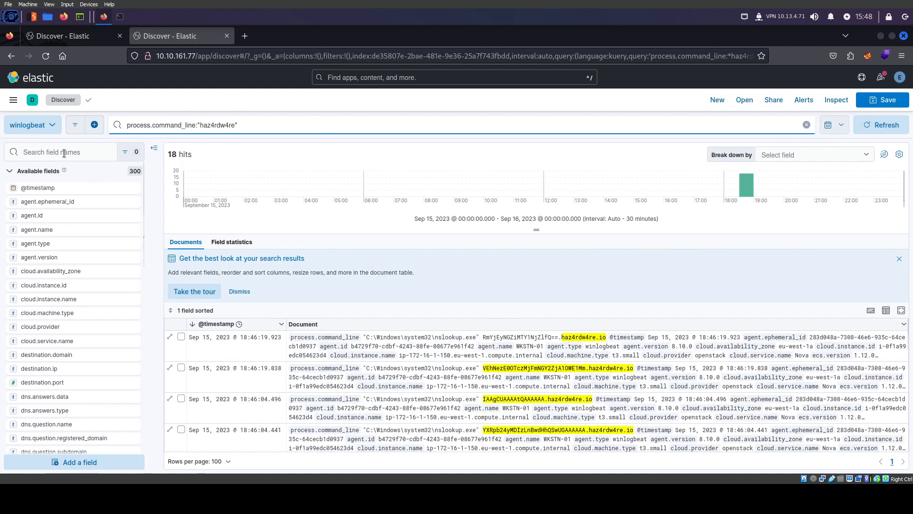
{"action": "left_click", "coordinate": [167, 42]}
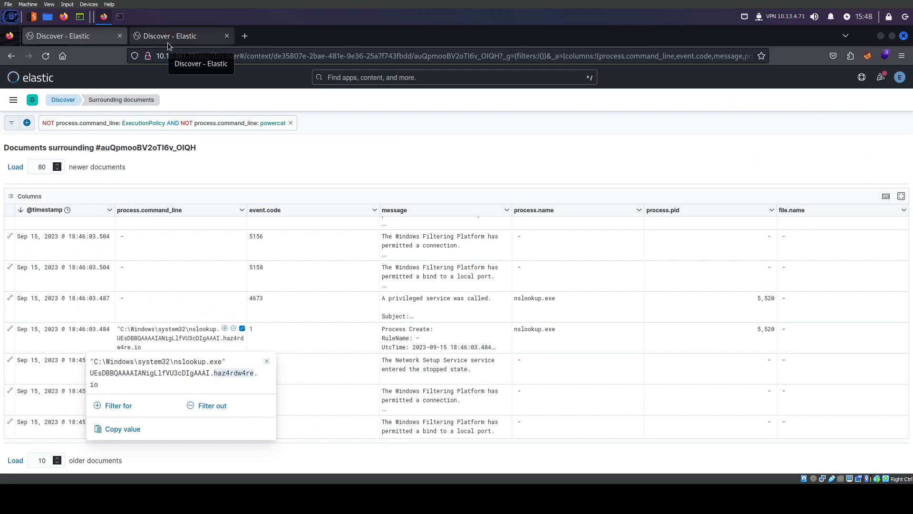
{"action": "left_click", "coordinate": [168, 42]}
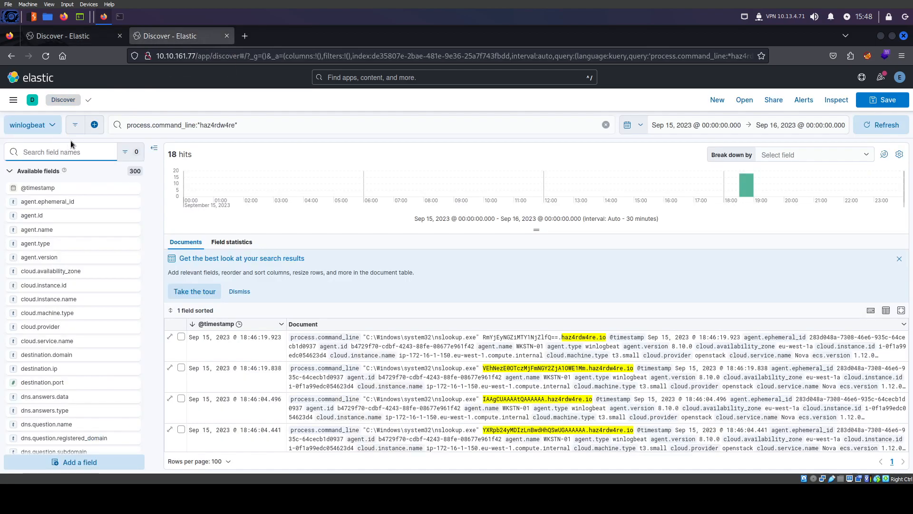
{"action": "type", "text": "proces"}
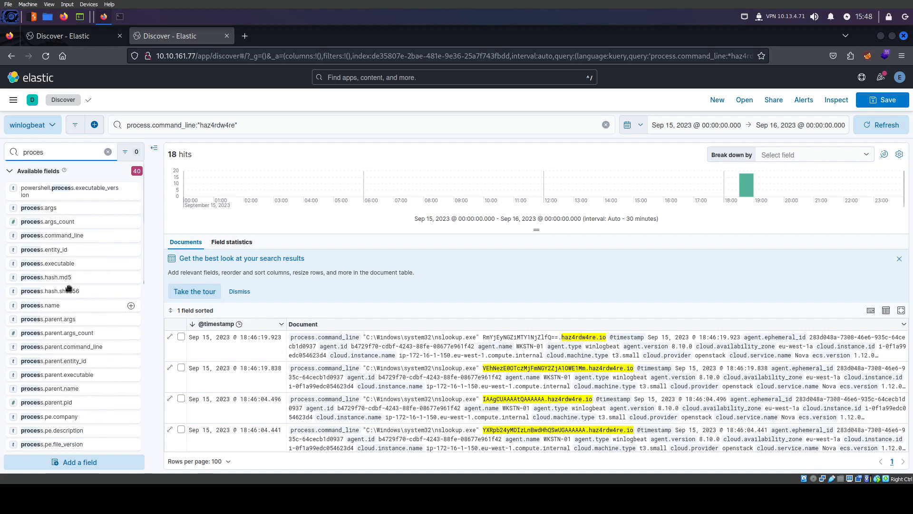
{"action": "type", "text": "s.c"}
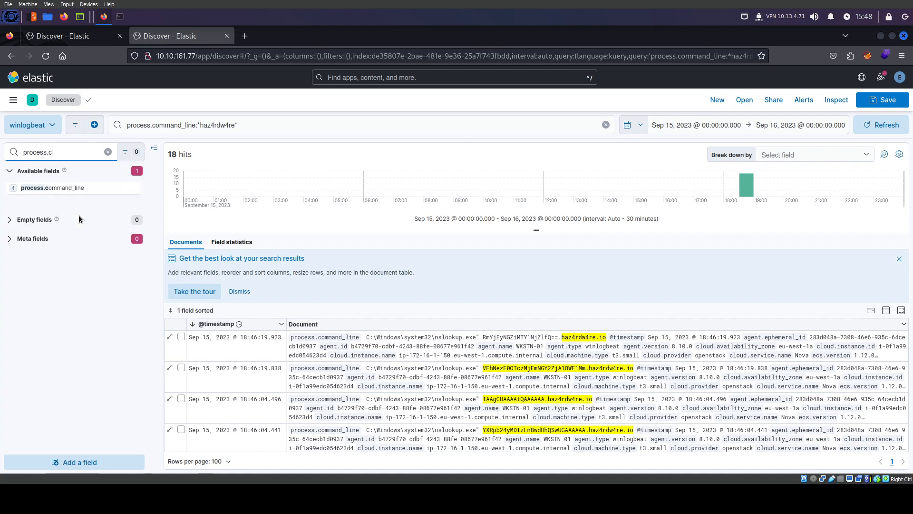
Add process.command_line and message as columns in the haz4rdw4re results table
{"action": "left_click", "coordinate": [132, 188]}
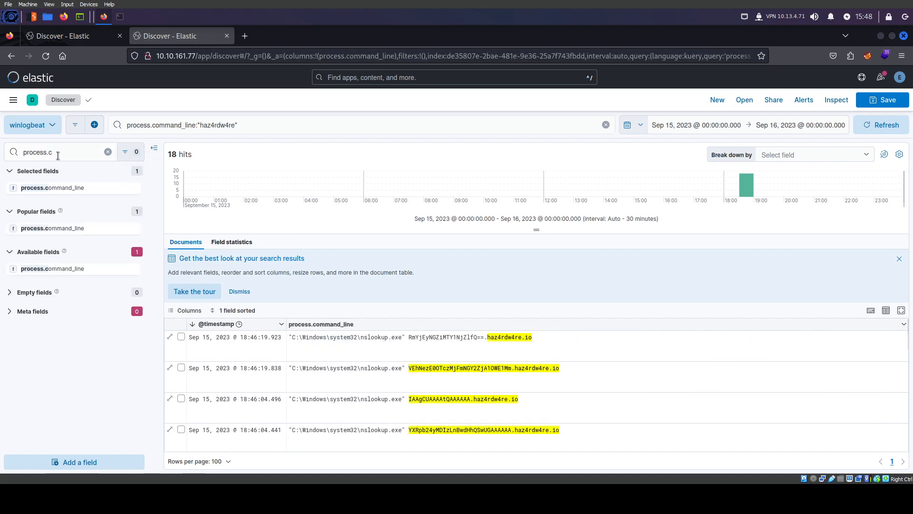
{"action": "key", "text": "BackSpace"}
{"action": "key", "text": "BackSpace"}
{"action": "key", "text": "BackSpace"}
{"action": "key", "text": "BackSpace"}
{"action": "key", "text": "BackSpace"}
{"action": "key", "text": "BackSpace"}
{"action": "key", "text": "BackSpace"}
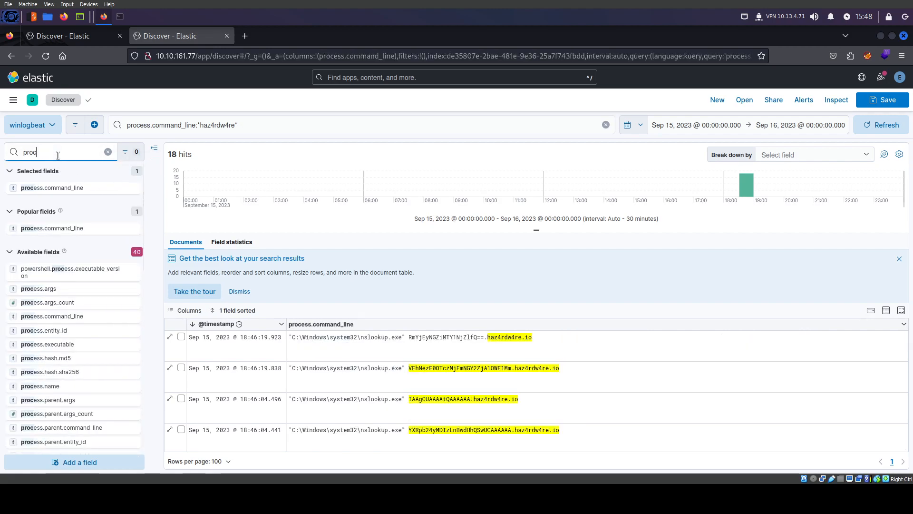
{"action": "key", "text": "BackSpace"}
{"action": "key", "text": "BackSpace"}
{"action": "type", "text": "mees"}
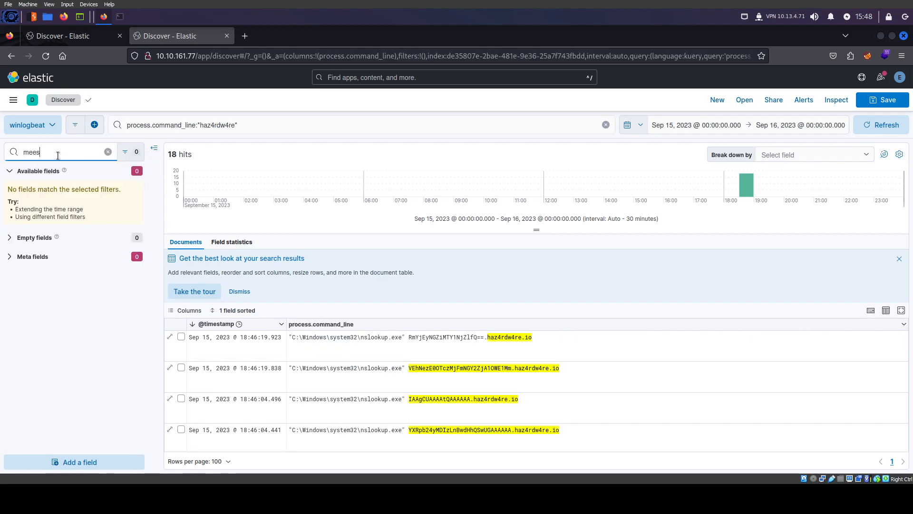
{"action": "key", "text": "BackSpace"}
{"action": "type", "text": "ss"}
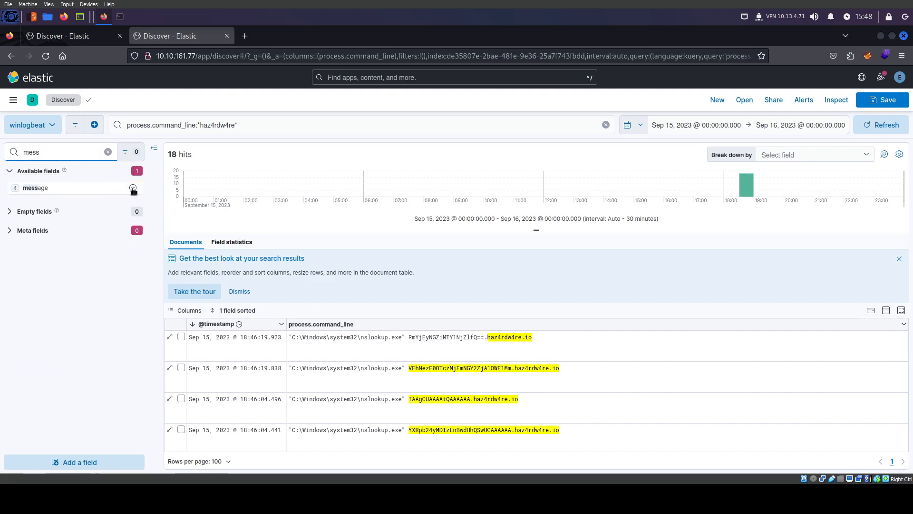
{"action": "left_click", "coordinate": [133, 188]}
Add event.code and process.pid as further table columns
{"action": "left_click", "coordinate": [7, 152]}
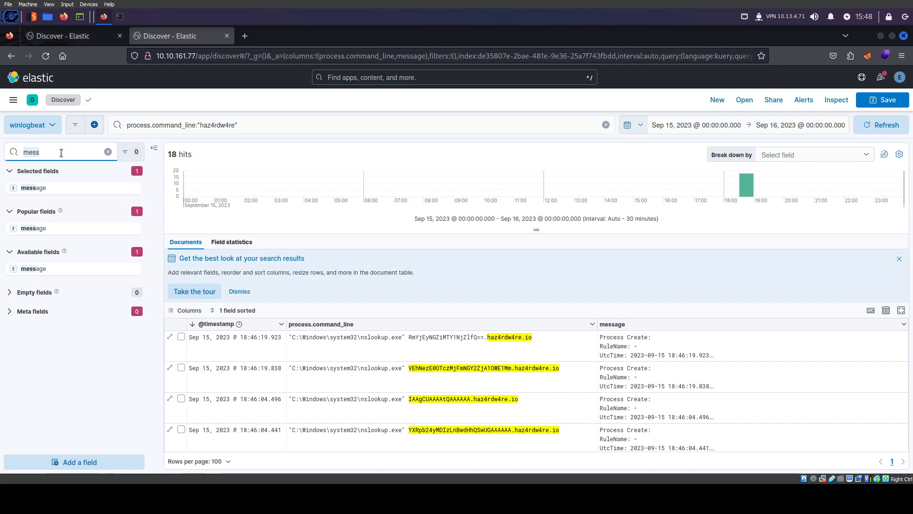
{"action": "key", "text": "ctrl+a"}
{"action": "type", "text": "event"}
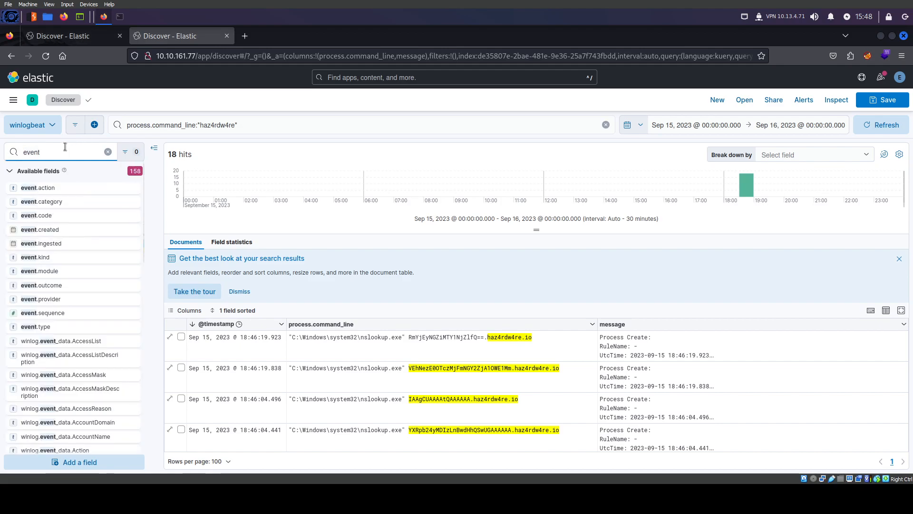
{"action": "left_click", "coordinate": [131, 216]}
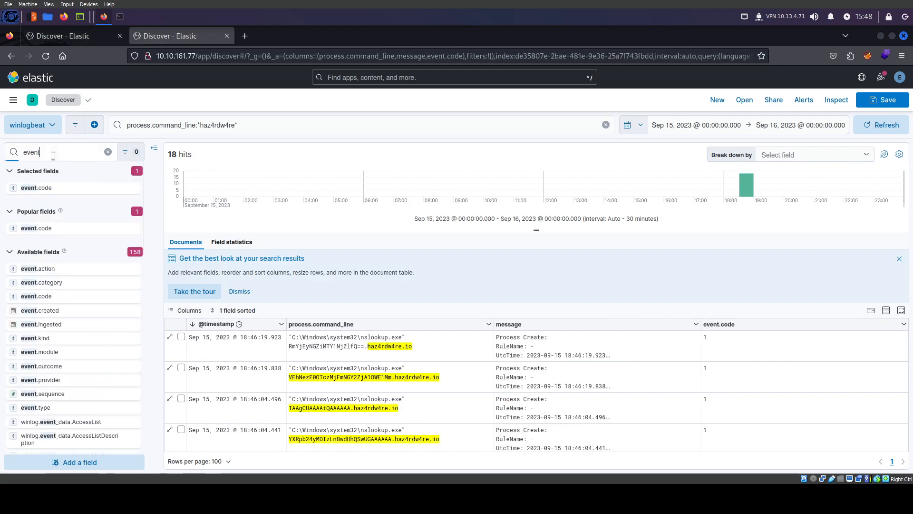
{"action": "key", "text": "ctrl+a"}
{"action": "type", "text": "proces"}
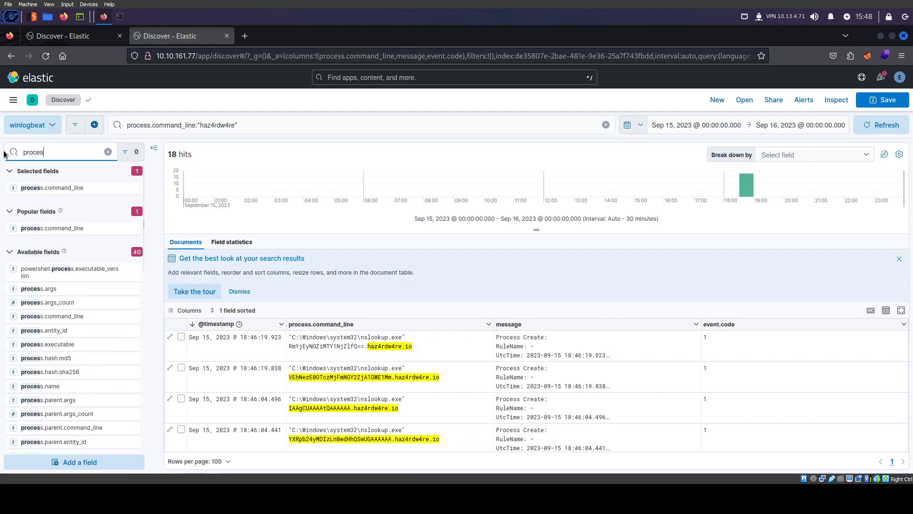
{"action": "type", "text": "s.p"}
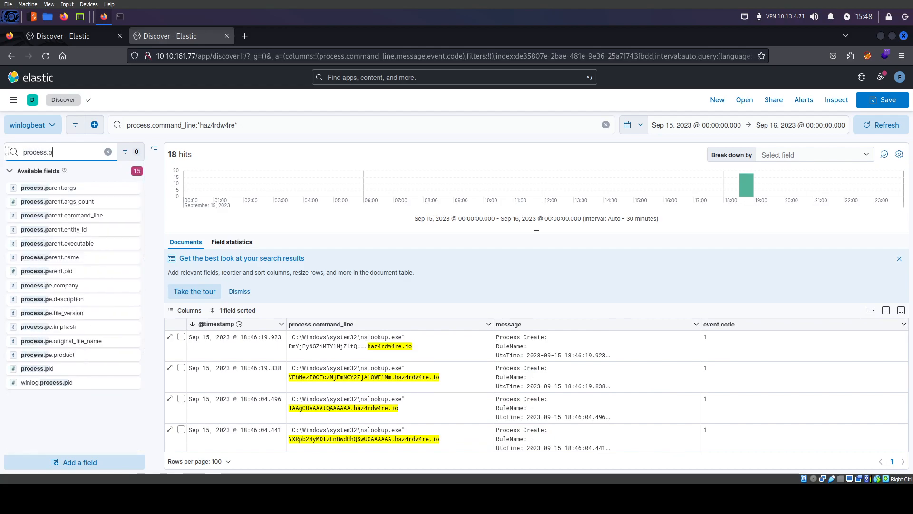
{"action": "left_click", "coordinate": [139, 369]}
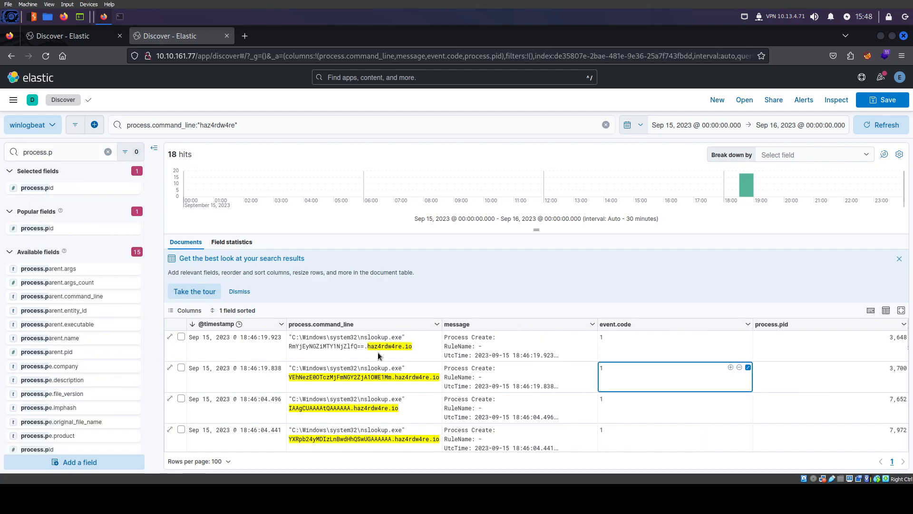
Inspect the earliest nslookup command line value, then return to the surrounding documents view
{"action": "scroll", "coordinate": [370, 376], "scroll_direction": "down", "scroll_amount": 3}
{"action": "scroll", "coordinate": [370, 380], "scroll_direction": "down", "scroll_amount": 5}
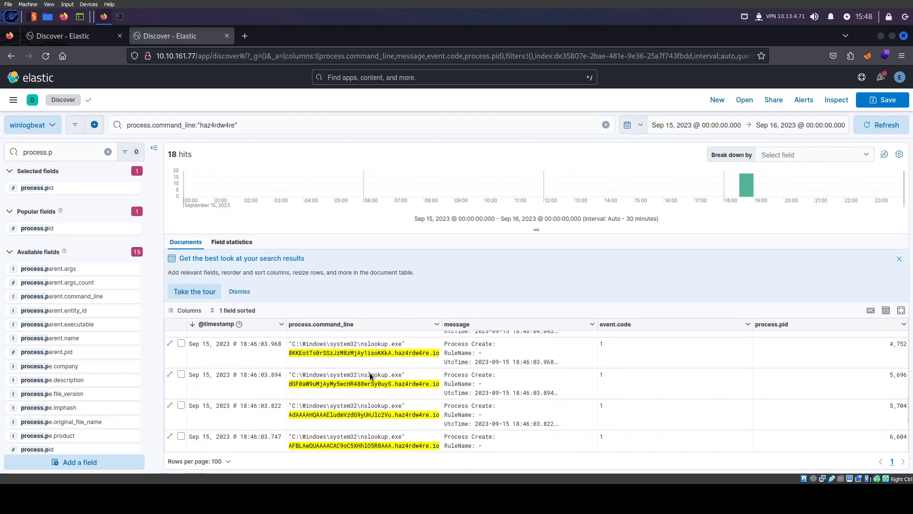
{"action": "left_click", "coordinate": [406, 440]}
{"action": "left_click", "coordinate": [76, 39]}
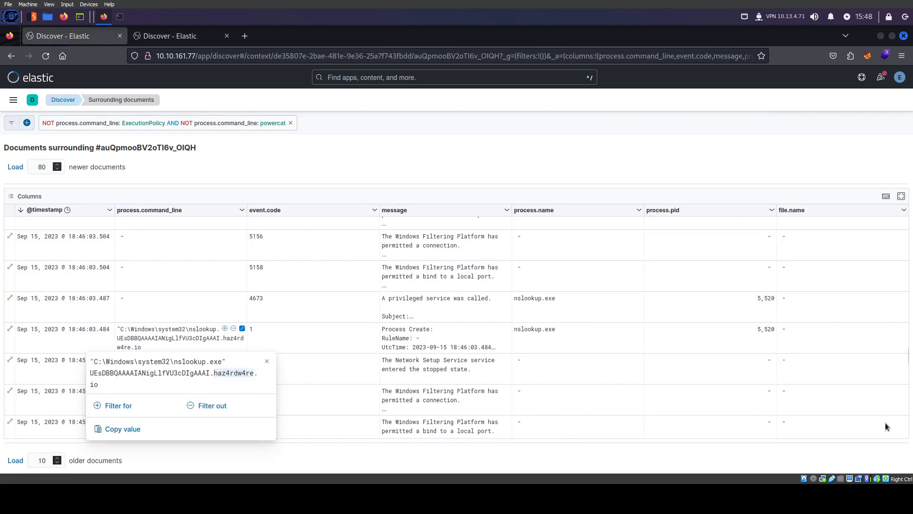
{"action": "left_click", "coordinate": [805, 341]}
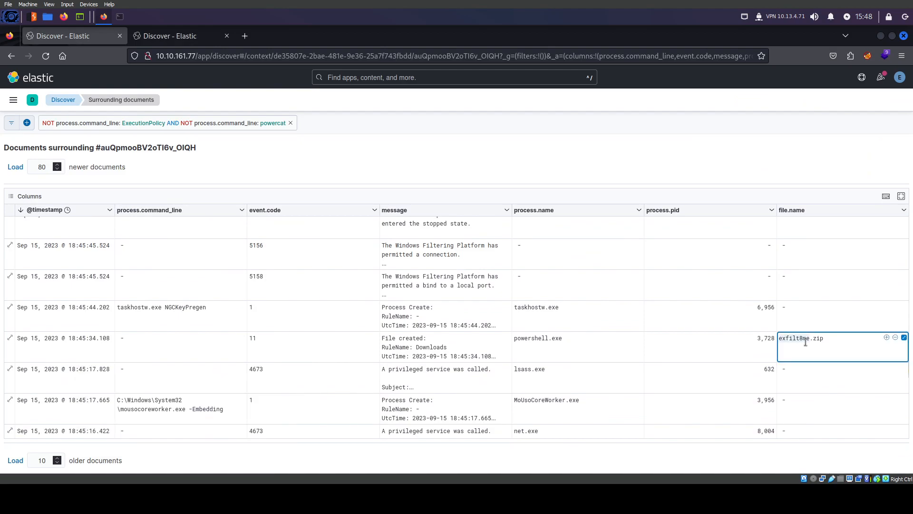
{"action": "left_click", "coordinate": [184, 42]}
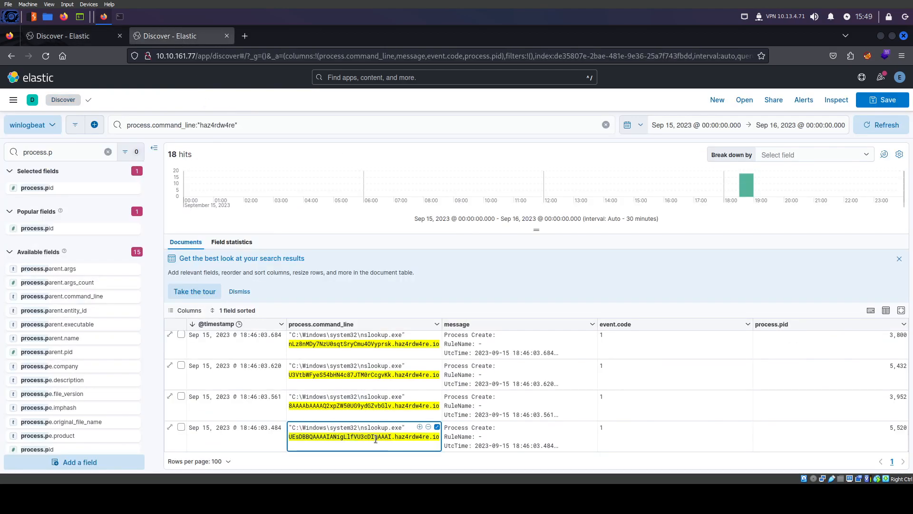
{"action": "left_click", "coordinate": [71, 36]}
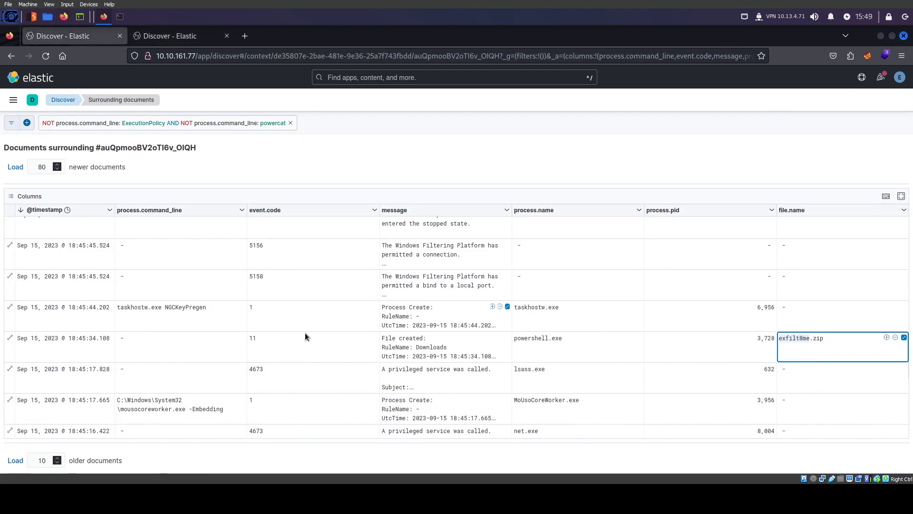
{"action": "scroll", "coordinate": [221, 396], "scroll_direction": "up", "scroll_amount": 4}
{"action": "double_click", "coordinate": [191, 386]}
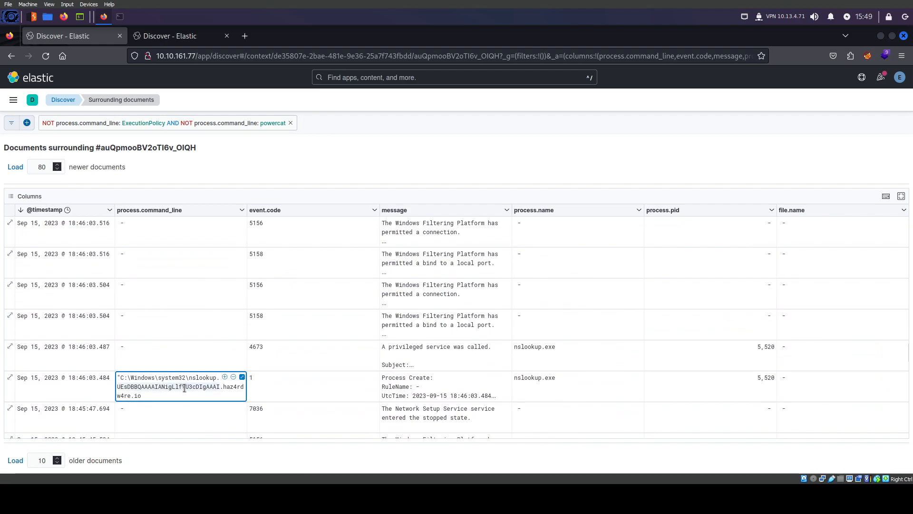
{"action": "scroll", "coordinate": [191, 388], "scroll_direction": "up", "scroll_amount": 5}
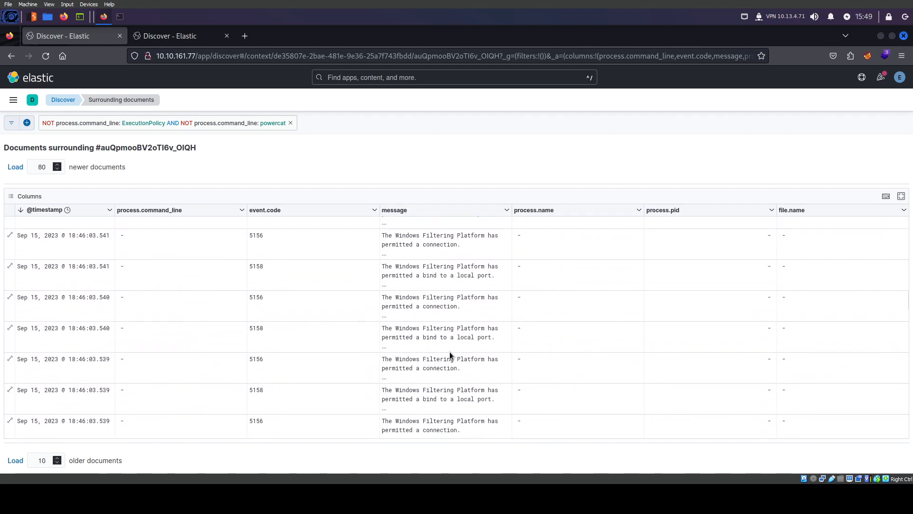
{"action": "double_click", "coordinate": [430, 275]}
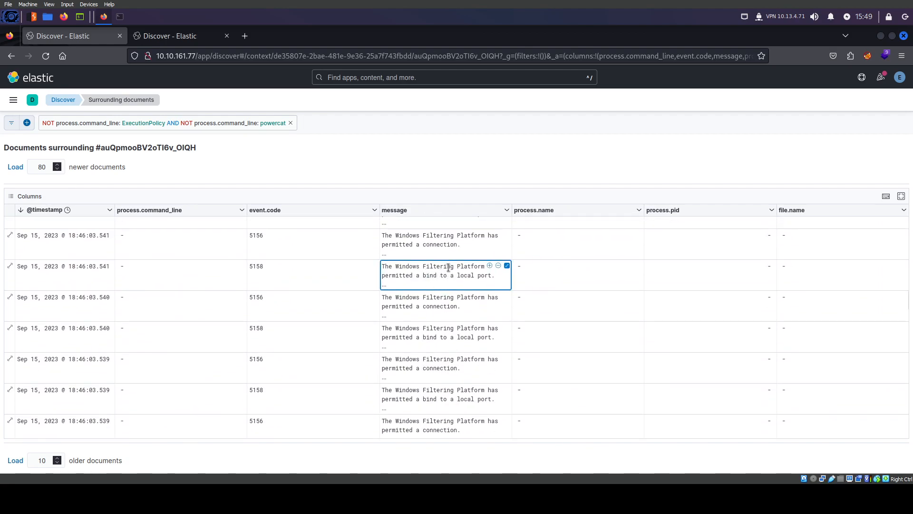
{"action": "left_click_drag", "start_coordinate": [451, 268], "coordinate": [395, 267]}
Add a filter excluding events where message is 'Windows Filtering'
{"action": "left_click", "coordinate": [27, 123]}
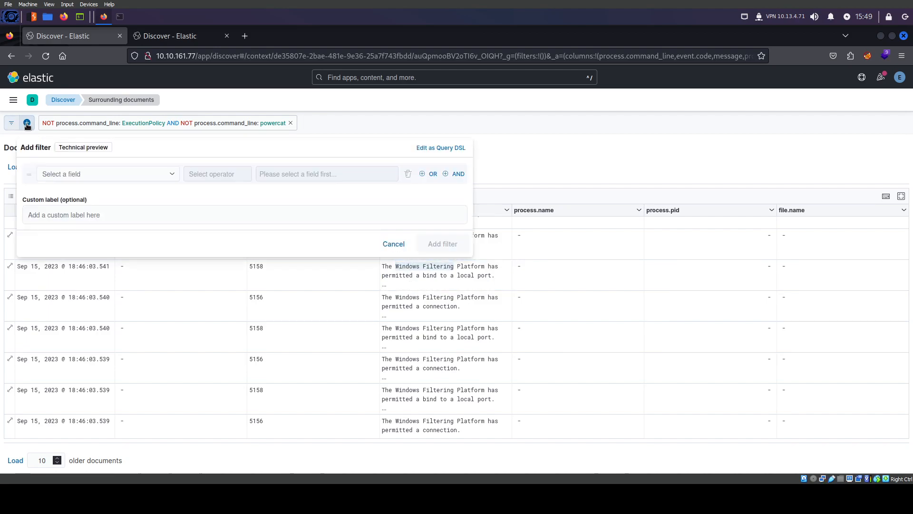
{"action": "left_click", "coordinate": [76, 175]}
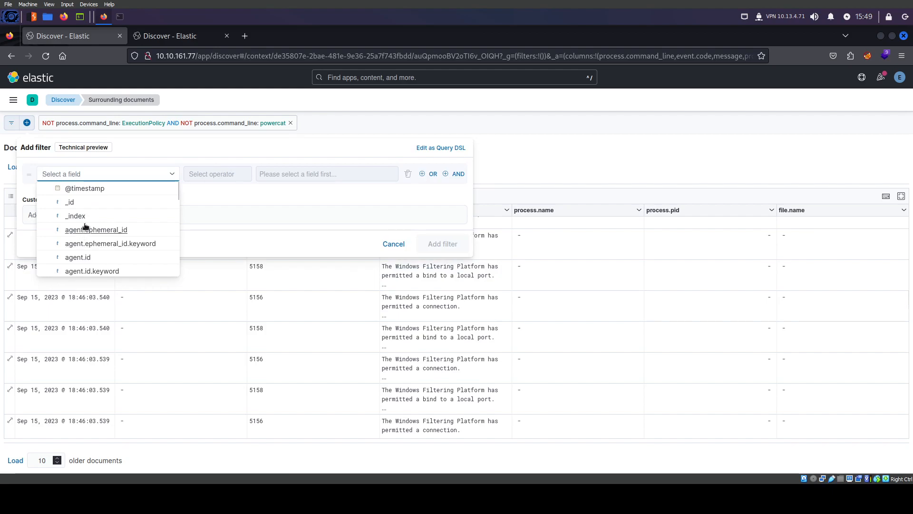
{"action": "type", "text": "mess"}
{"action": "left_click", "coordinate": [87, 192]}
{"action": "left_click", "coordinate": [221, 173]}
{"action": "left_click", "coordinate": [205, 203]}
{"action": "type", "text": "Windows Filtering"}
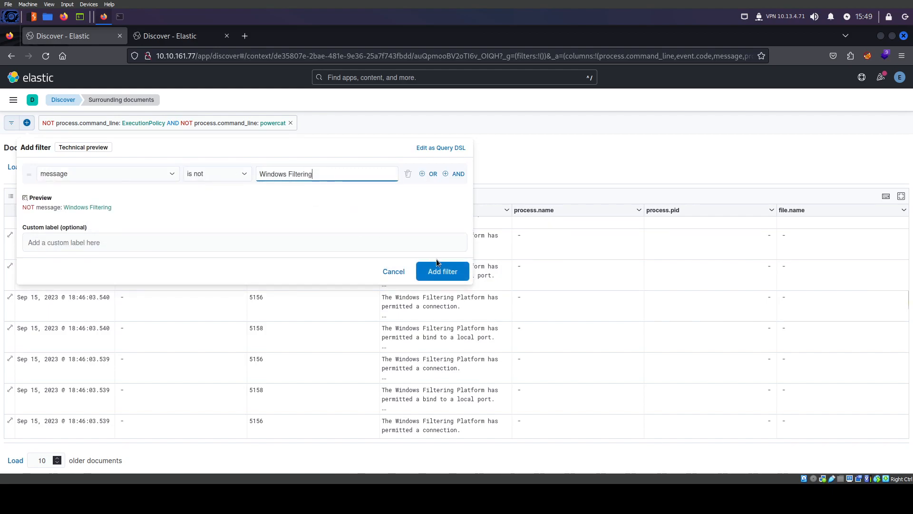
{"action": "left_click", "coordinate": [438, 270]}
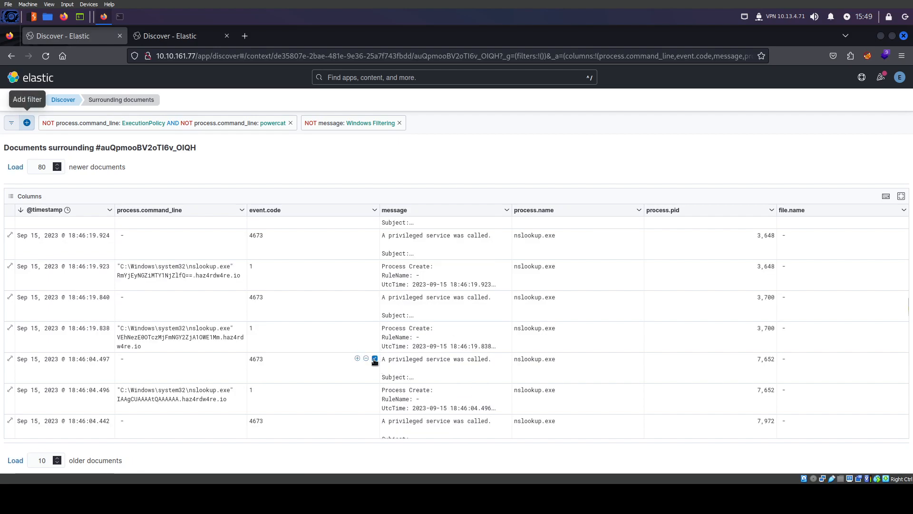
Inspect the exfilt8me.zip event and select the encoded chunks in the 18:46:03.484 and .561 commands
{"action": "scroll", "coordinate": [370, 358], "scroll_direction": "down", "scroll_amount": 8}
{"action": "scroll", "coordinate": [369, 359], "scroll_direction": "down", "scroll_amount": 10}
{"action": "scroll", "coordinate": [369, 358], "scroll_direction": "down", "scroll_amount": 5}
{"action": "scroll", "coordinate": [369, 359], "scroll_direction": "up", "scroll_amount": 7}
{"action": "left_click", "coordinate": [794, 392]}
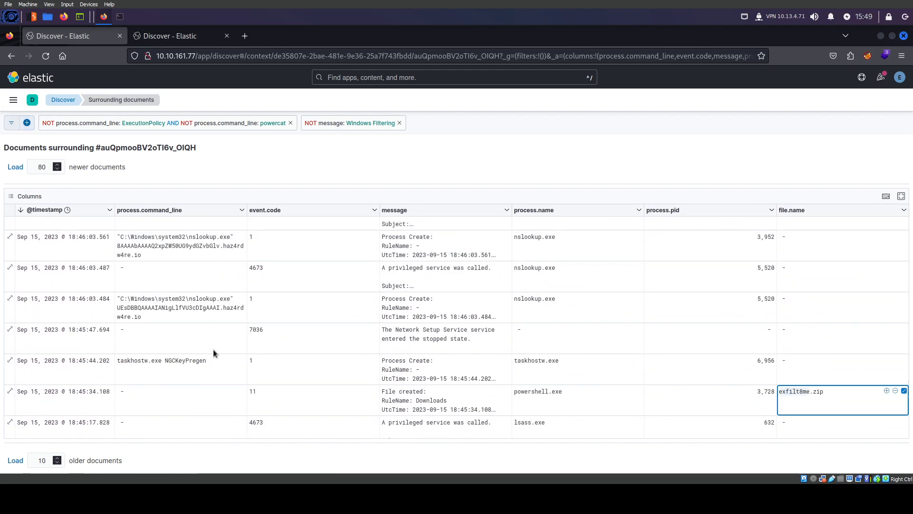
{"action": "scroll", "coordinate": [187, 360], "scroll_direction": "up", "scroll_amount": 2}
{"action": "left_click_drag", "start_coordinate": [250, 303], "coordinate": [226, 286]}
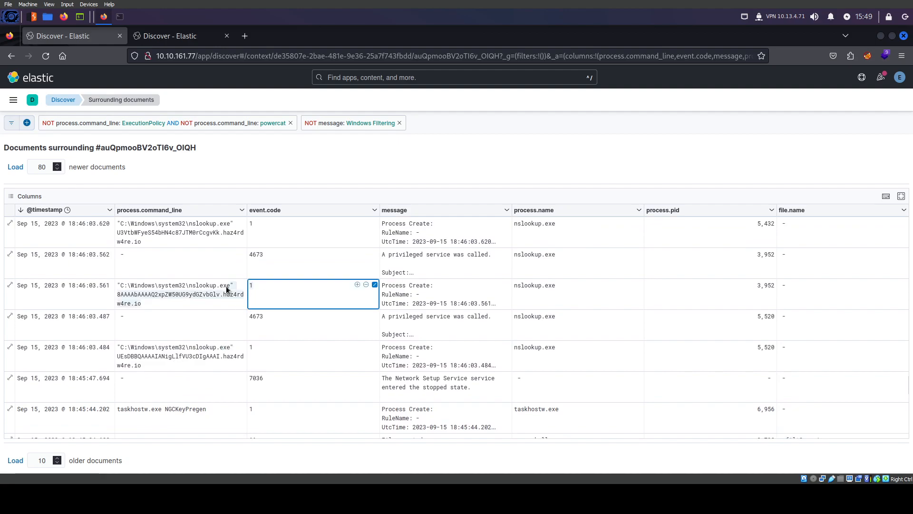
{"action": "double_click", "coordinate": [180, 360]}
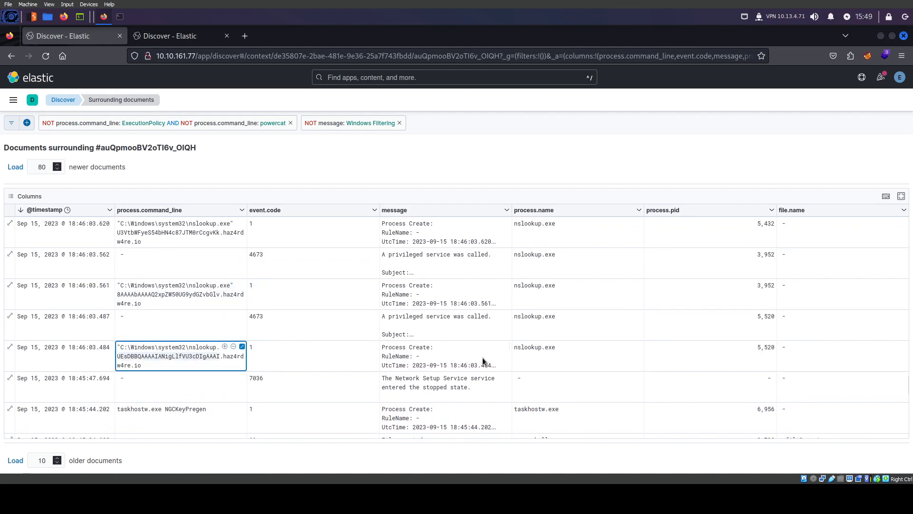
{"action": "double_click", "coordinate": [170, 294]}
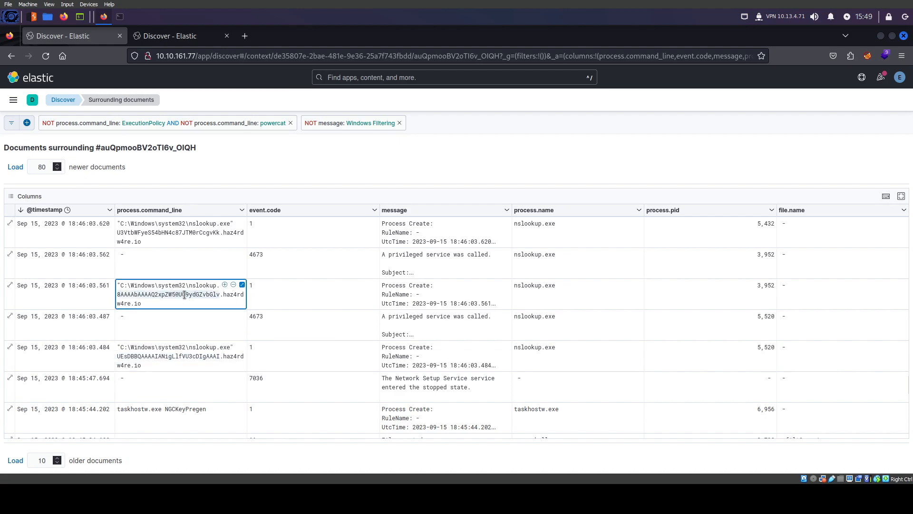
Google 'subdomain DNS Exfiltration' in a new browser tab and skim the results
{"action": "left_click", "coordinate": [244, 40]}
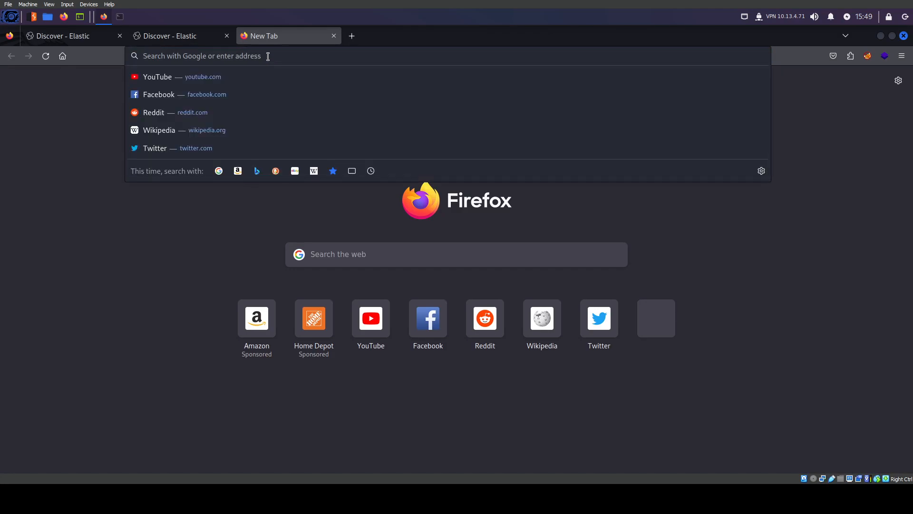
{"action": "type", "text": "subod"}
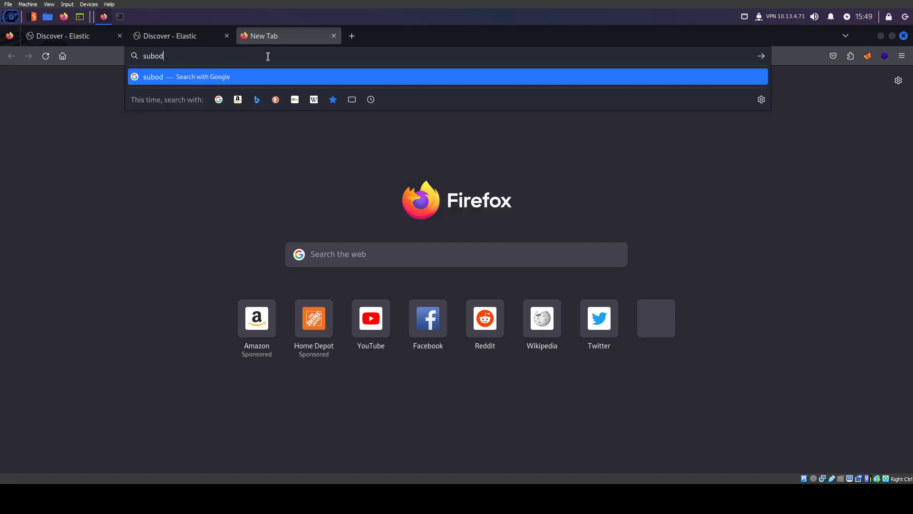
{"action": "key", "text": "BackSpace"}
{"action": "key", "text": "BackSpace"}
{"action": "type", "text": "domain DNS "}
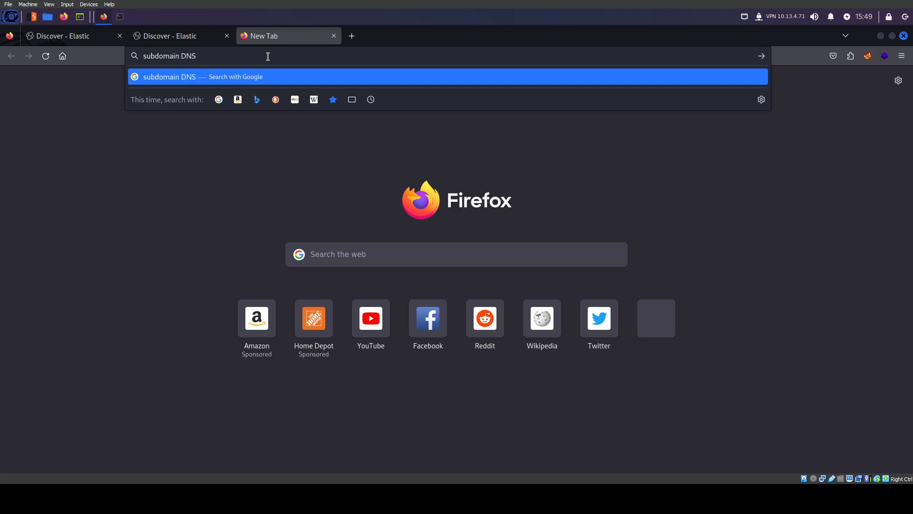
{"action": "type", "text": "Exfilr"}
{"action": "type", "text": "ration"}
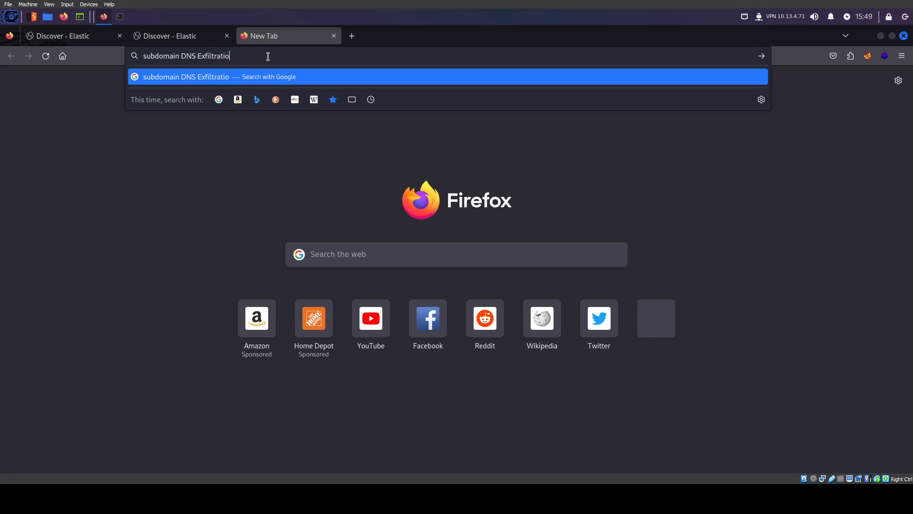
{"action": "key", "text": "Return"}
{"action": "scroll", "coordinate": [506, 319], "scroll_direction": "down", "scroll_amount": 2}
{"action": "scroll", "coordinate": [243, 191], "scroll_direction": "up", "scroll_amount": 2}
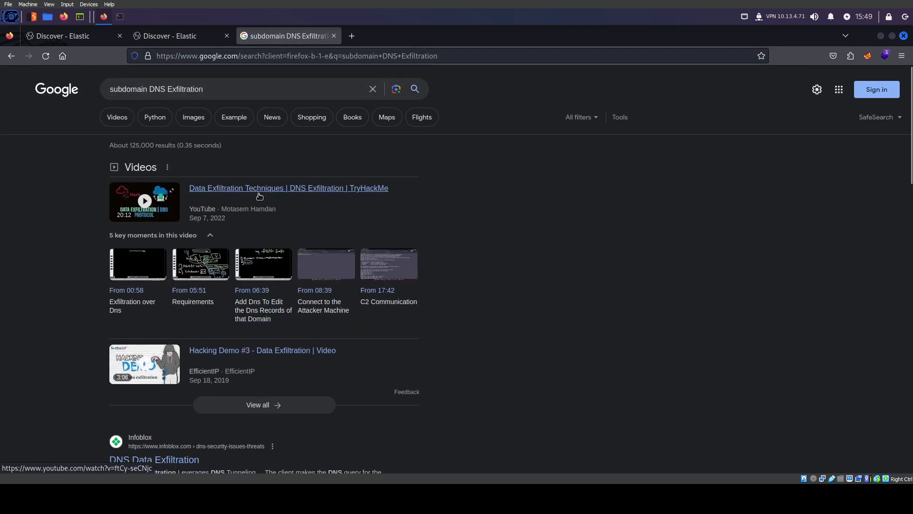
{"action": "scroll", "coordinate": [310, 337], "scroll_direction": "down", "scroll_amount": 2}
{"action": "scroll", "coordinate": [169, 359], "scroll_direction": "down", "scroll_amount": 2}
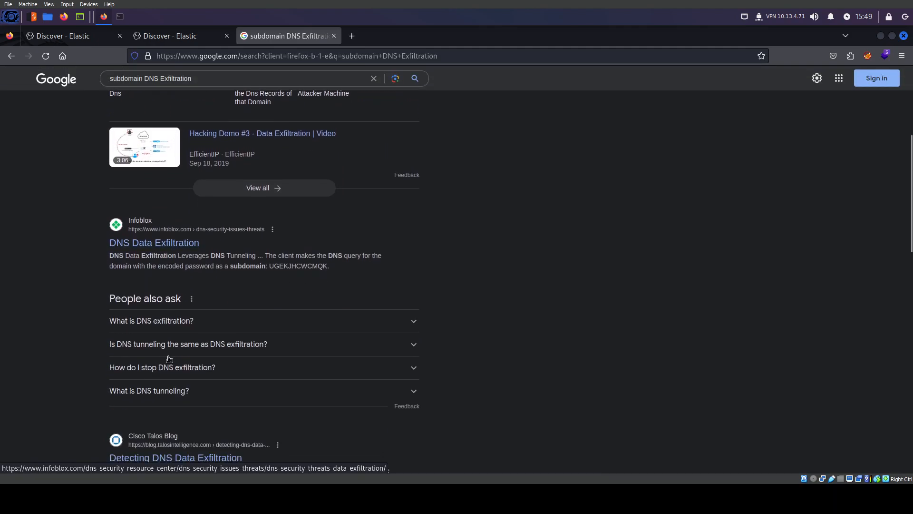
{"action": "scroll", "coordinate": [169, 359], "scroll_direction": "up", "scroll_amount": 4}
Refine the search to 'dns data exfiltration mitre', then go back to Kibana Discover
{"action": "left_click", "coordinate": [222, 89]}
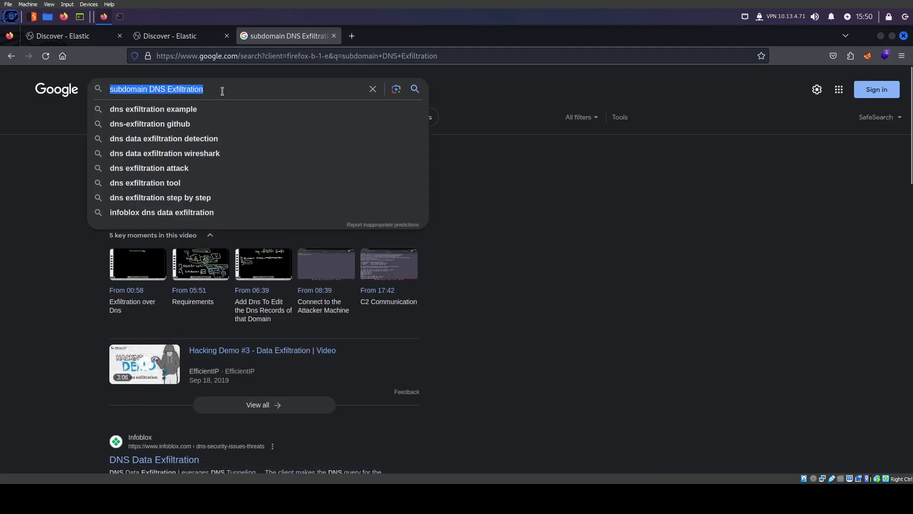
{"action": "type", "text": "DNS Data"}
{"action": "key", "text": "Down"}
{"action": "type", "text": "mitre"}
{"action": "key", "text": "Return"}
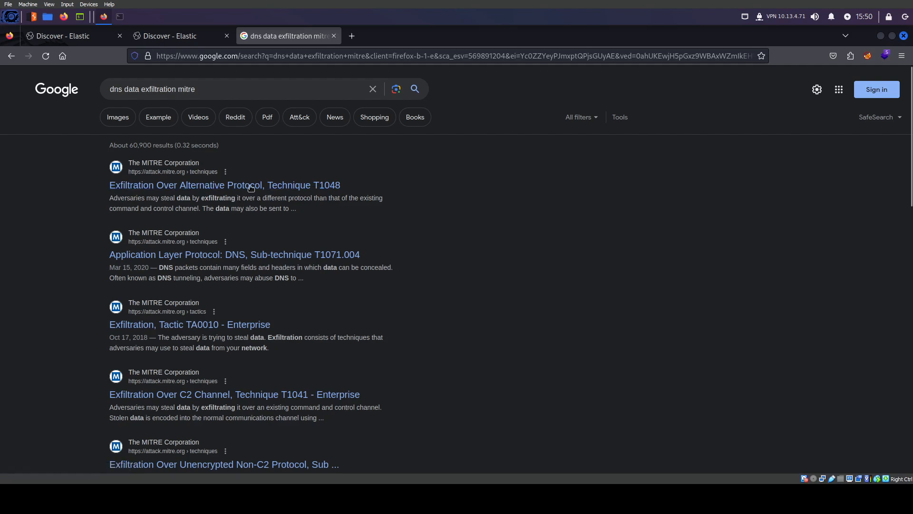
{"action": "left_click", "coordinate": [168, 36]}
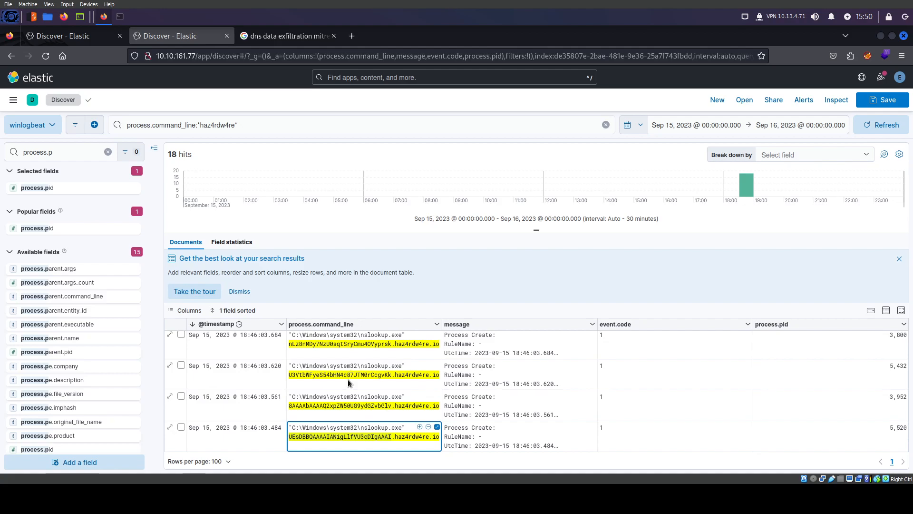
Search for cyberchef in a new browser tab and open the CyberChef site
{"action": "scroll", "coordinate": [350, 382], "scroll_direction": "up", "scroll_amount": 2}
{"action": "left_click", "coordinate": [352, 36]}
{"action": "type", "text": "cyberchef"}
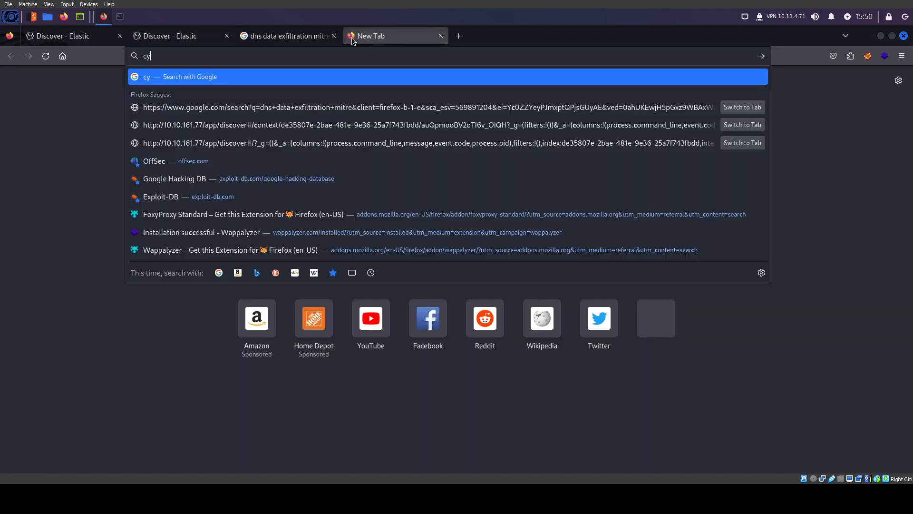
{"action": "key", "text": "Return"}
{"action": "left_click", "coordinate": [135, 186]}
Paste the 18:46:03.484 Base64 chunk from Discover into CyberChef's input
{"action": "left_click", "coordinate": [174, 38]}
{"action": "scroll", "coordinate": [376, 381], "scroll_direction": "down", "scroll_amount": 3}
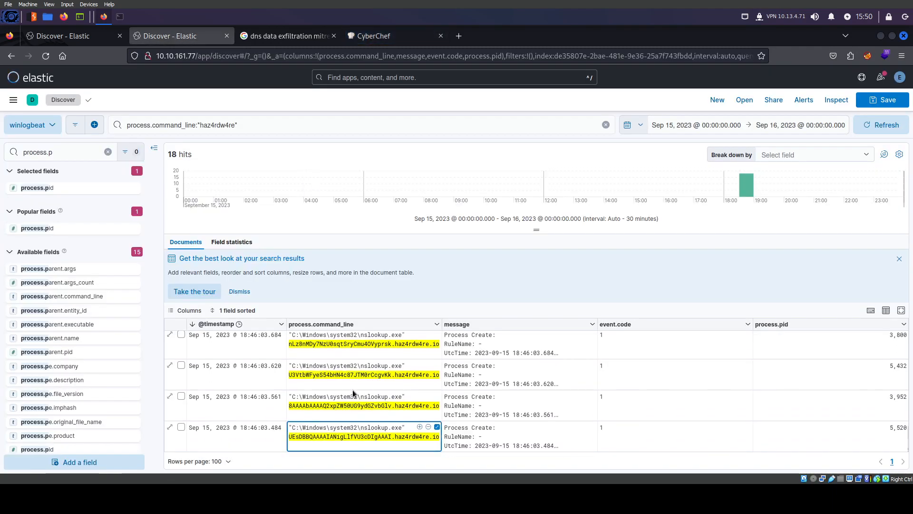
{"action": "scroll", "coordinate": [348, 415], "scroll_direction": "up", "scroll_amount": 5}
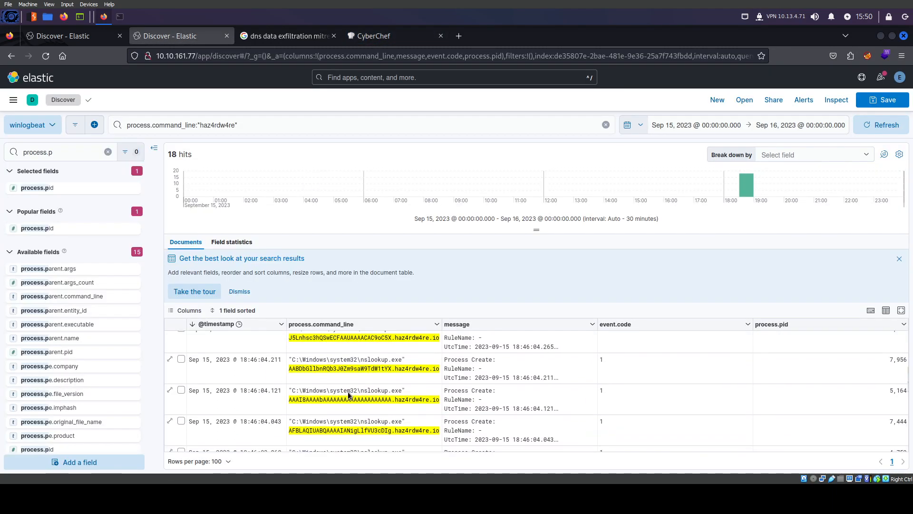
{"action": "scroll", "coordinate": [347, 392], "scroll_direction": "down", "scroll_amount": 5}
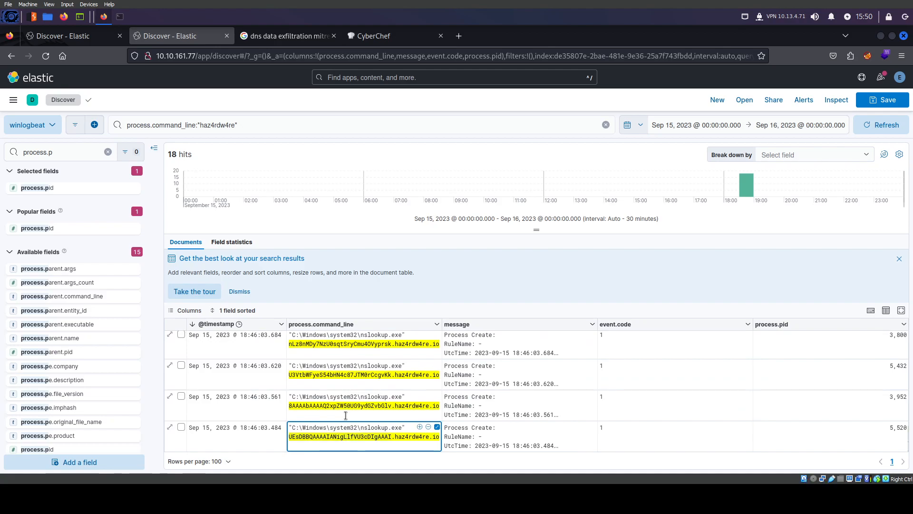
{"action": "left_click", "coordinate": [373, 35]}
{"action": "type", "text": "UEsDBBQAAAAIANigLlfVU3cDIgAAAI"}
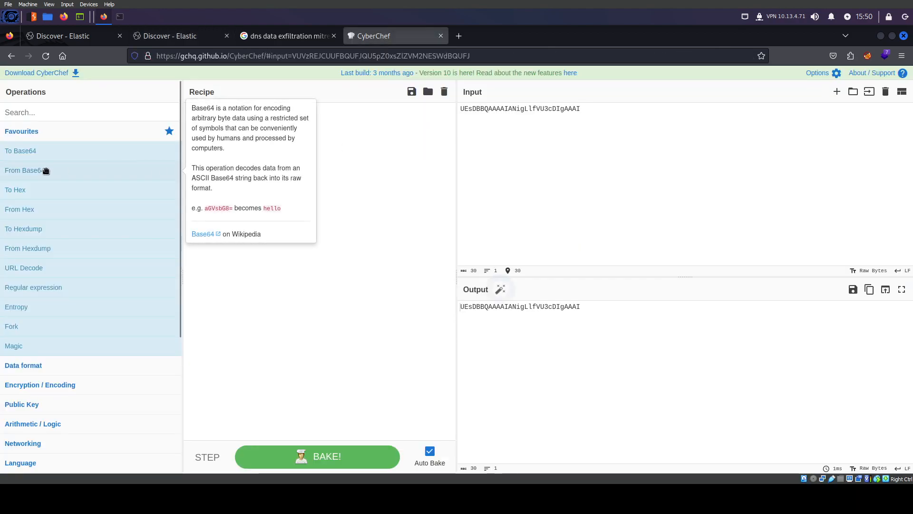
Add From Base64 to the recipe, check the PK header, and append the next chunk
{"action": "left_click_drag", "start_coordinate": [46, 171], "coordinate": [254, 175]}
{"action": "left_click_drag", "start_coordinate": [454, 306], "coordinate": [469, 308]}
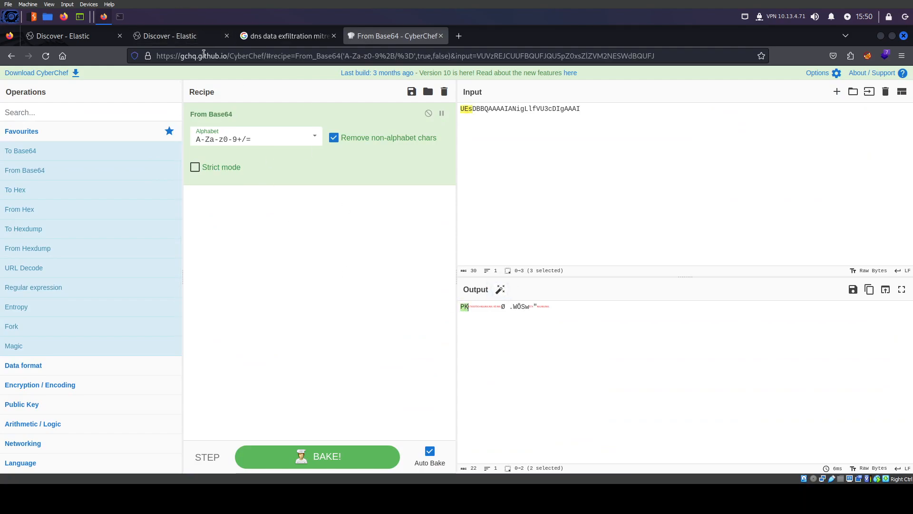
{"action": "left_click", "coordinate": [194, 36]}
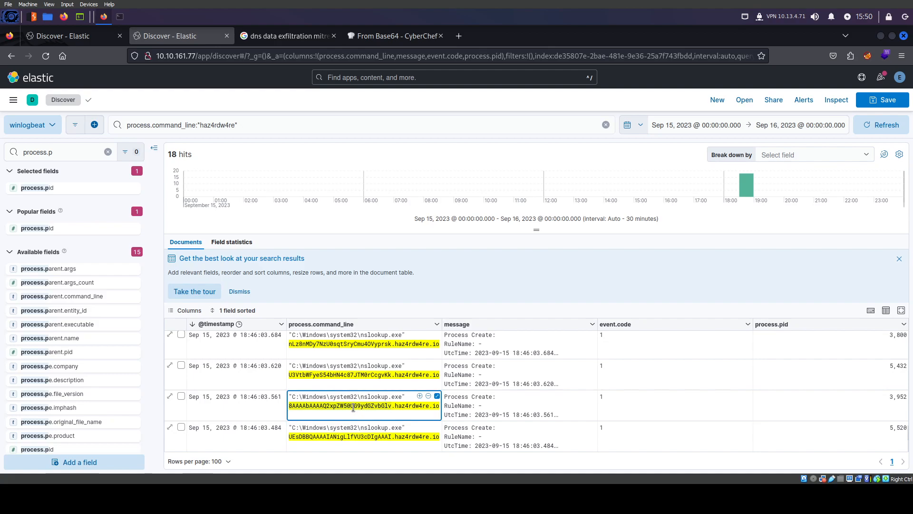
{"action": "left_click", "coordinate": [376, 40]}
{"action": "left_click", "coordinate": [612, 136]}
{"action": "type", "text": "8AAAAbAAAAQ2xpZW50UG9ydGZvbGlv"}
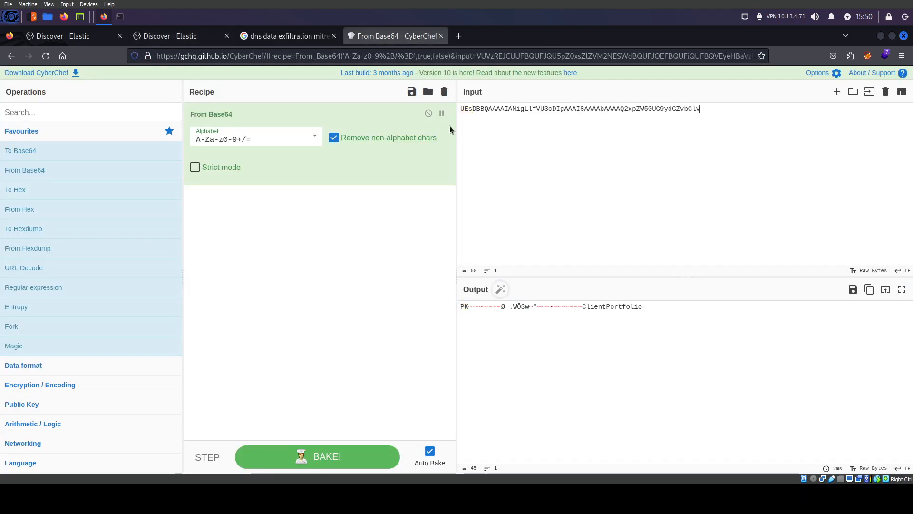
Append the 18:46:03.684 chunk nLz8nMDy7NzU0sqtSryCmu4OVyprsk to the CyberChef input
{"action": "left_click", "coordinate": [181, 36]}
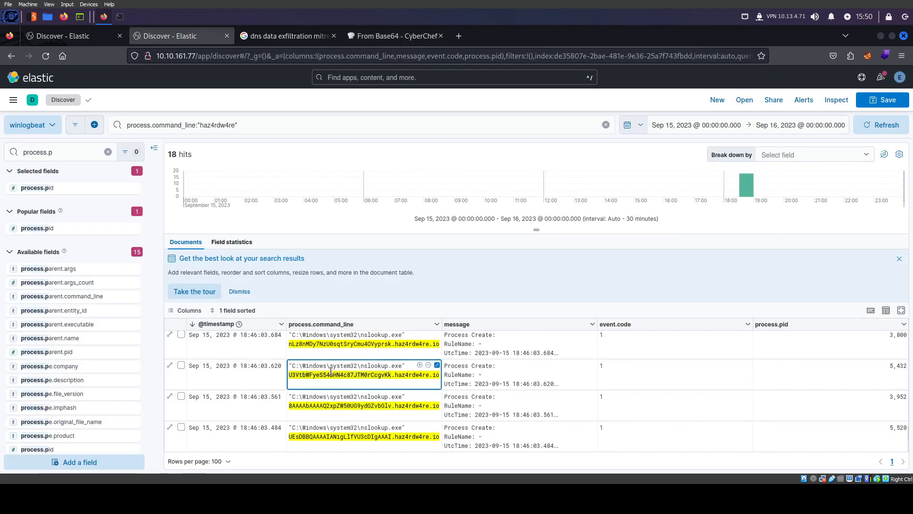
{"action": "left_click", "coordinate": [385, 39]}
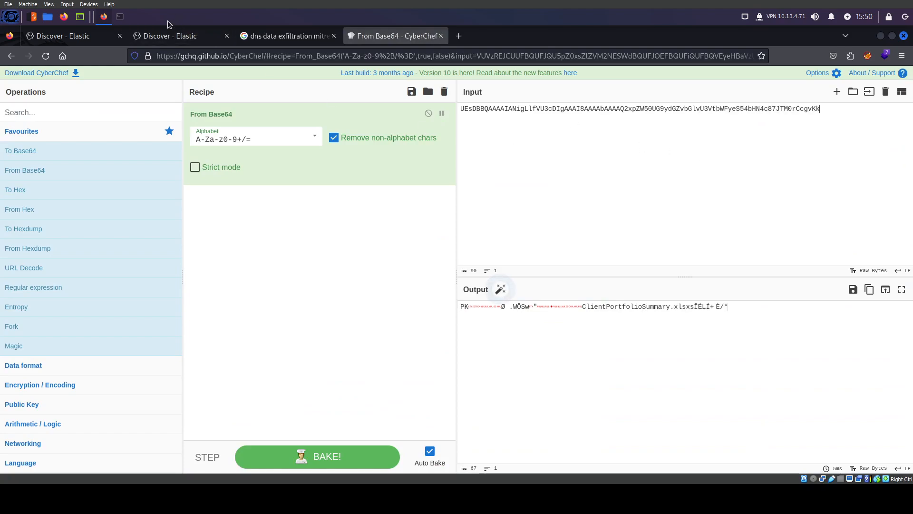
{"action": "left_click", "coordinate": [171, 36]}
{"action": "double_click", "coordinate": [341, 346]}
{"action": "left_click", "coordinate": [394, 38]}
{"action": "left_click", "coordinate": [850, 140]}
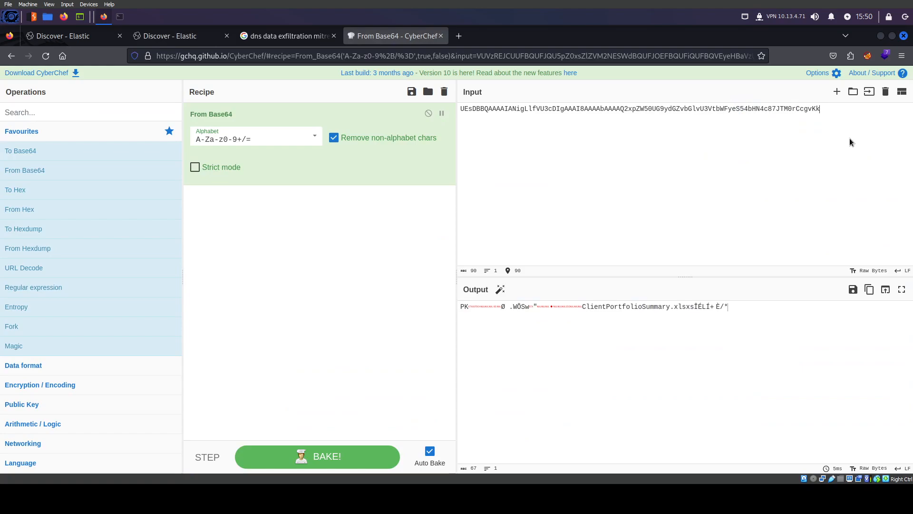
{"action": "type", "text": "nLz8nMDy7NzU0sqtSryCmu4OVyprsk"}
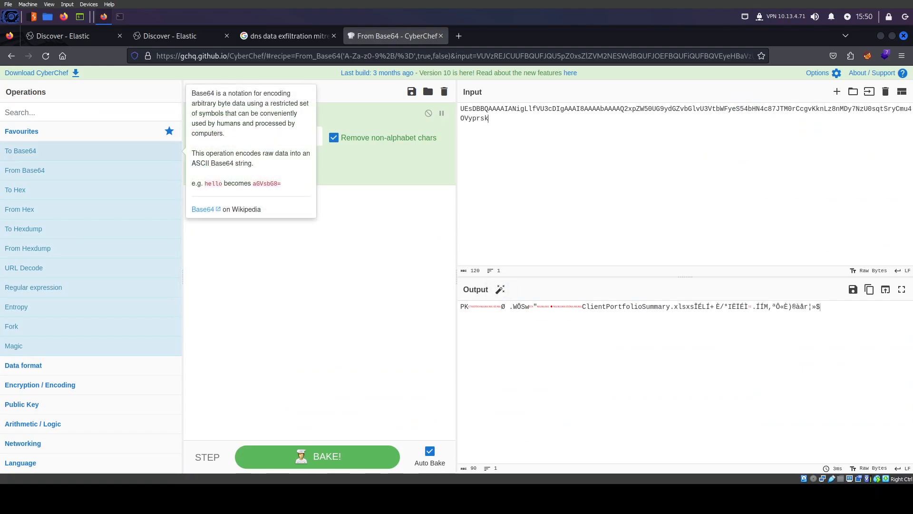
Copy the 18:46:03.747 row's Base64 chunk and append it to the input
{"action": "left_click", "coordinate": [192, 36]}
{"action": "scroll", "coordinate": [365, 371], "scroll_direction": "down", "scroll_amount": 2}
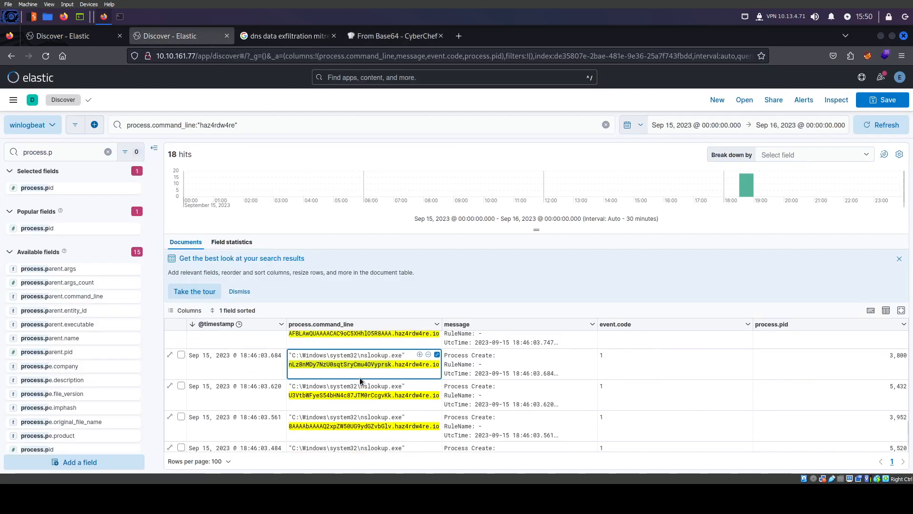
{"action": "scroll", "coordinate": [364, 413], "scroll_direction": "down", "scroll_amount": 2}
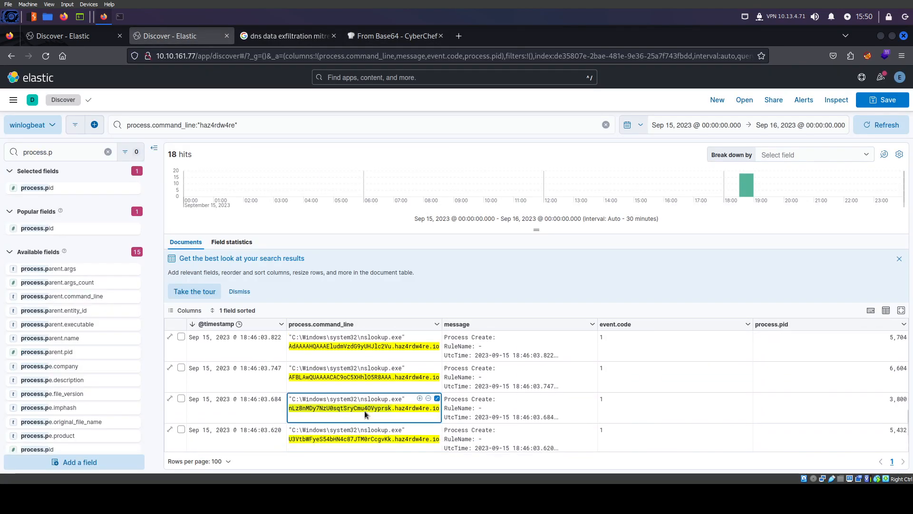
{"action": "left_click", "coordinate": [346, 364]}
{"action": "left_click", "coordinate": [382, 36]}
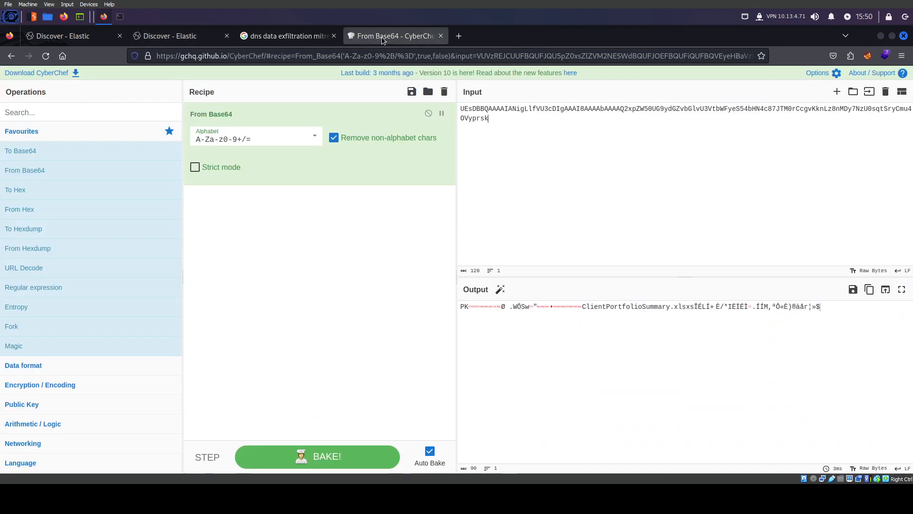
{"action": "type", "text": "AFBLAwQUAAAACAC9oC5XHhlO5R8AAA"}
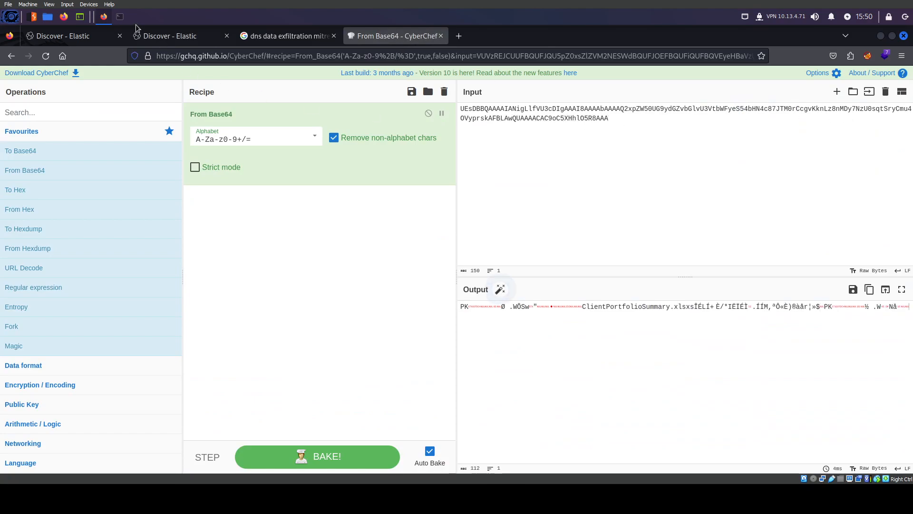
Copy the 18:46:03.822 row's Base64 chunk and append it to the input
{"action": "left_click", "coordinate": [170, 35]}
{"action": "scroll", "coordinate": [361, 389], "scroll_direction": "up", "scroll_amount": 2}
{"action": "left_click", "coordinate": [351, 383]}
{"action": "left_click", "coordinate": [376, 38]}
{"action": "type", "text": "AdAAAAHQAAAEludmVzdG9yUHJlc2Vu"}
Append the 18:46:03.894 Base64 chunk, revealing InvestorPresentation2023.pptx in CyberChef's decoded output
{"action": "left_click", "coordinate": [171, 40]}
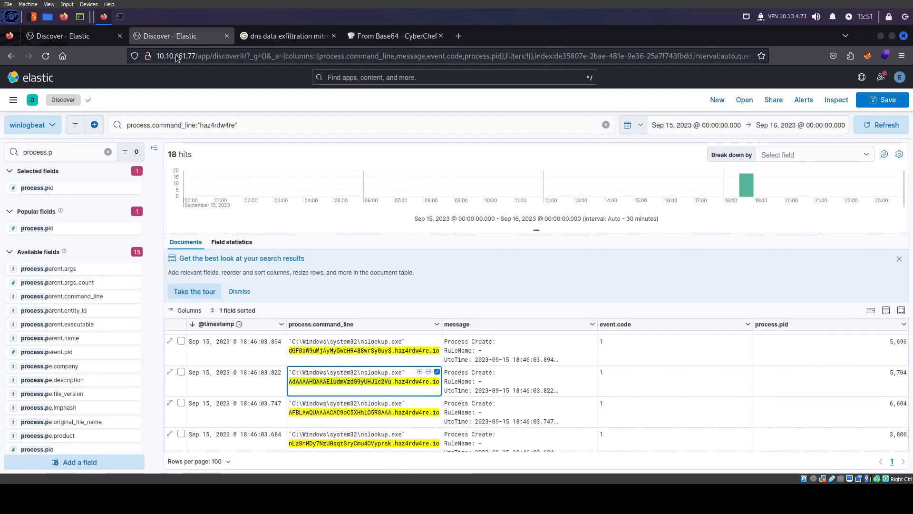
{"action": "left_click", "coordinate": [342, 352]}
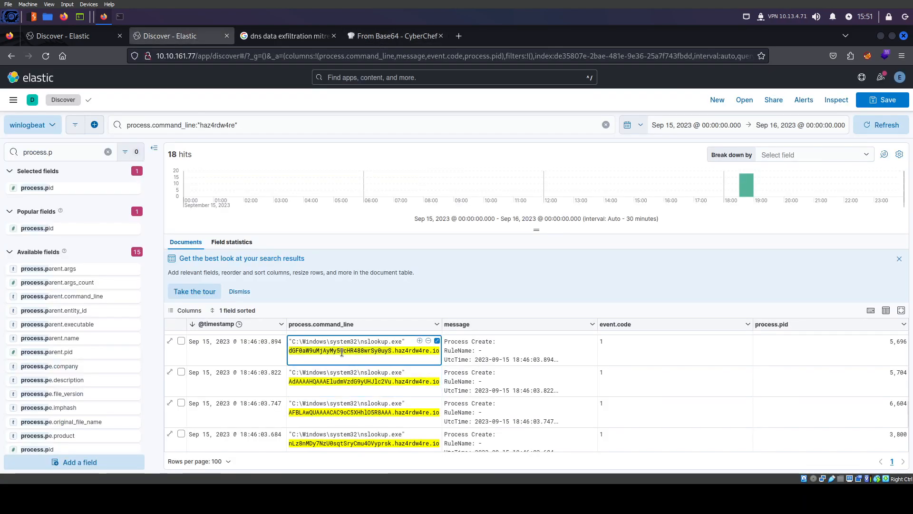
{"action": "left_click", "coordinate": [414, 38]}
{"action": "type", "text": "dGF0aW9uMjAyMy5wcHR488wrSy0uyS"}
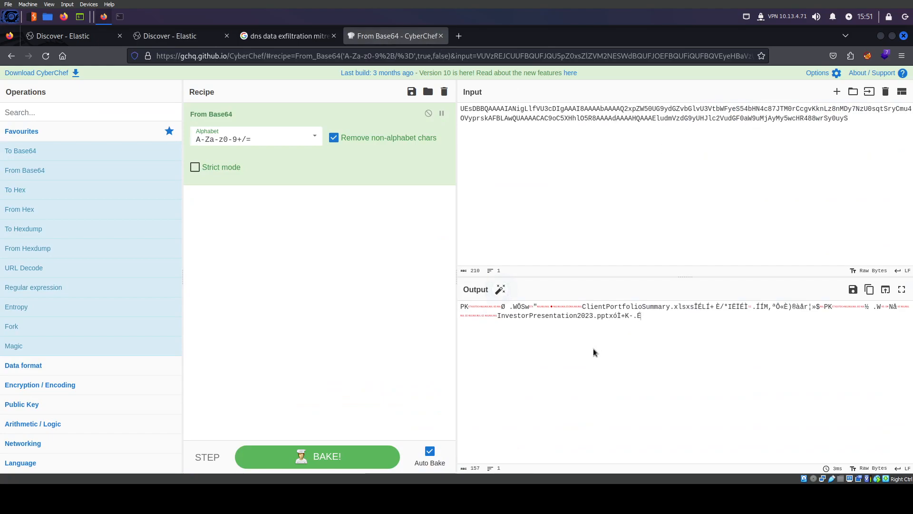
{"action": "double_click", "coordinate": [547, 317]}
{"action": "double_click", "coordinate": [639, 307]}
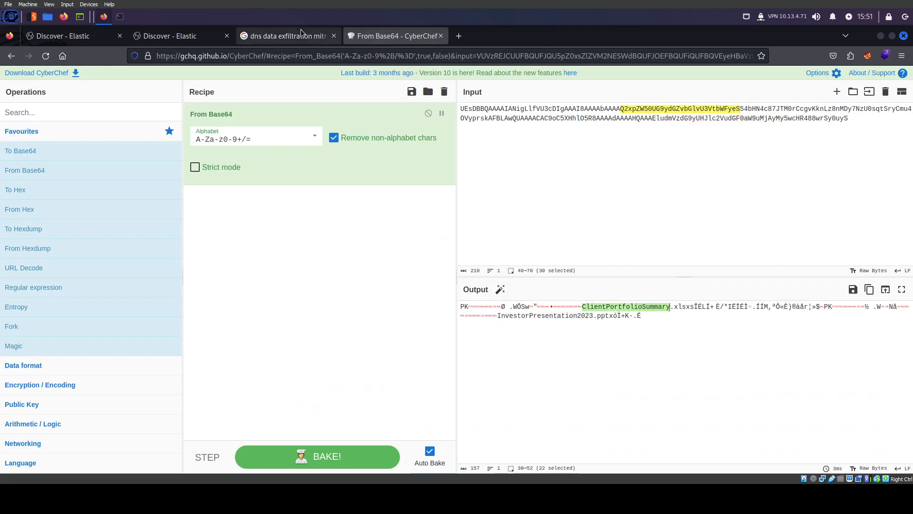
Append the 18:46:03.968 chunk to the input, then cancel a first save of the output as download.zip
{"action": "left_click", "coordinate": [200, 35]}
{"action": "scroll", "coordinate": [309, 365], "scroll_direction": "up", "scroll_amount": 3}
{"action": "scroll", "coordinate": [309, 364], "scroll_direction": "up", "scroll_amount": 3}
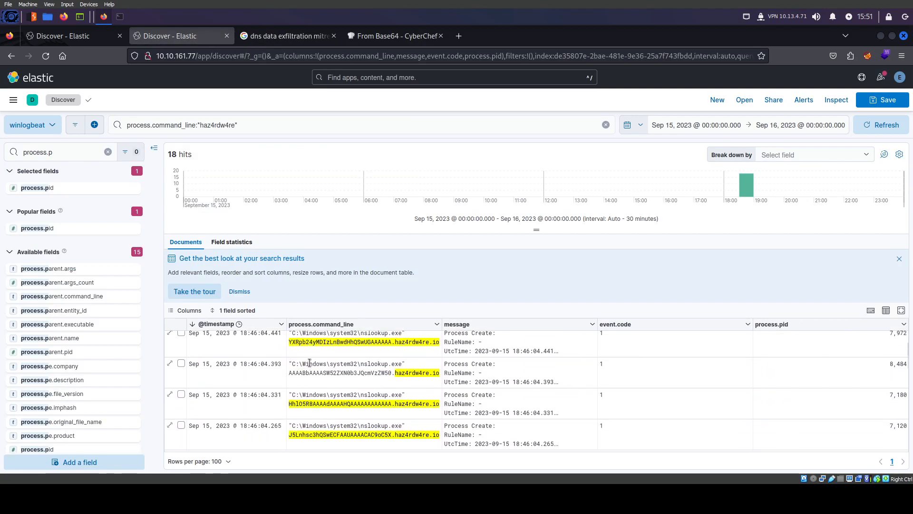
{"action": "scroll", "coordinate": [340, 386], "scroll_direction": "down", "scroll_amount": 5}
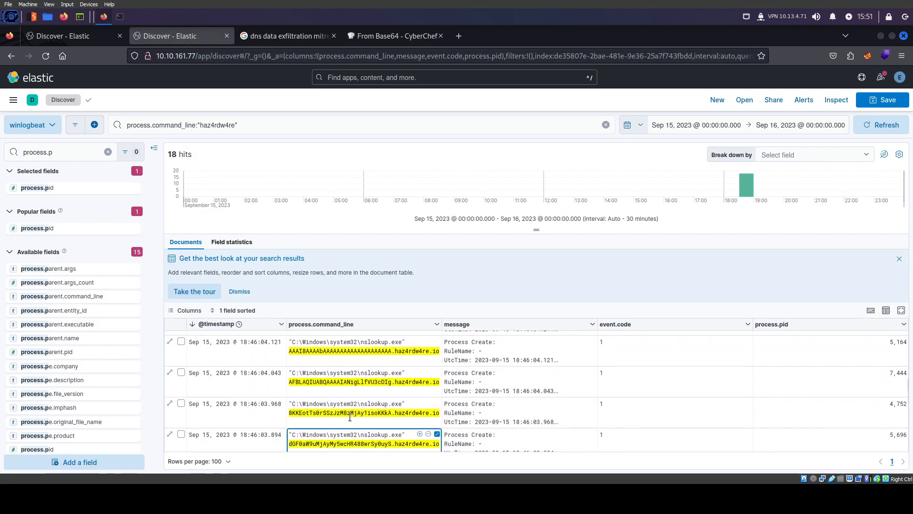
{"action": "left_click", "coordinate": [386, 37]}
{"action": "left_click", "coordinate": [827, 243]}
{"action": "type", "text": "8KKEotTs0rSSzJzM8zMjAy1isoKKkA"}
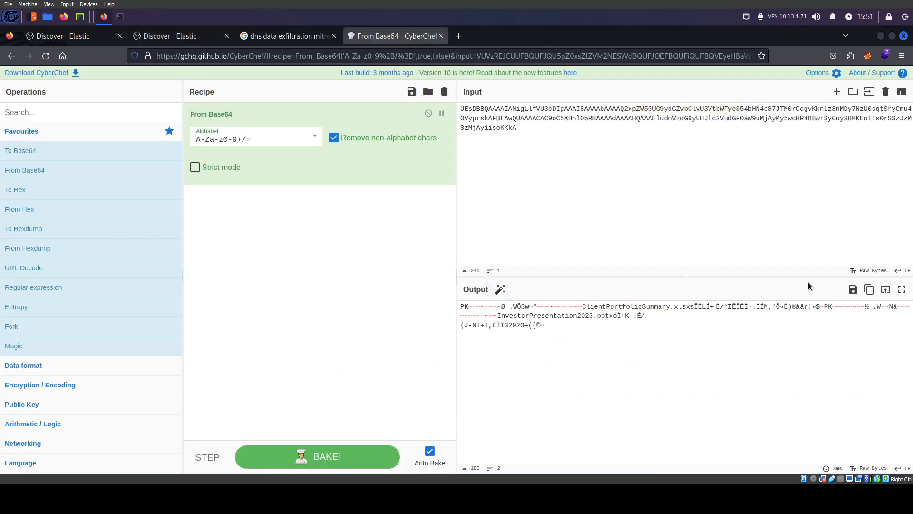
{"action": "left_click", "coordinate": [853, 289]}
{"action": "double_click", "coordinate": [387, 277]}
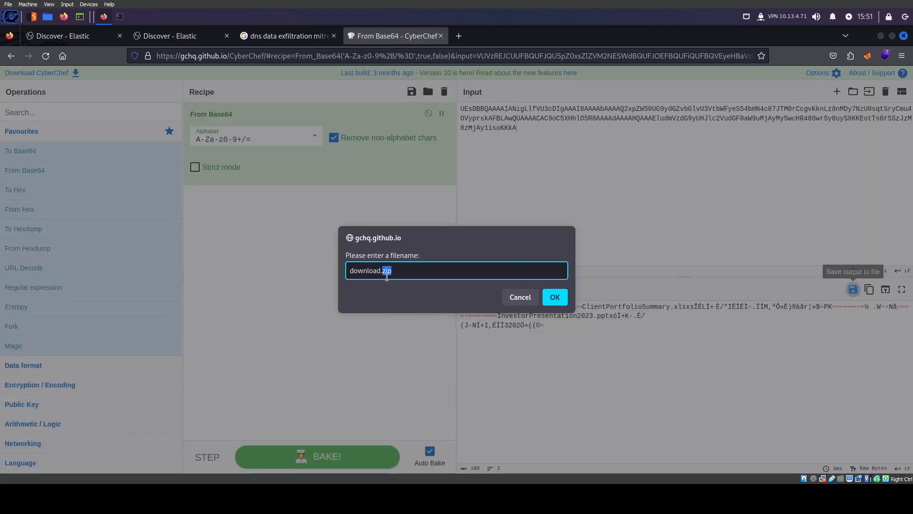
{"action": "left_click", "coordinate": [519, 303]}
Pick out the Base64 chunks in the 18:46:04.043 and 18:46:04.121 Kibana rows
{"action": "left_click", "coordinate": [187, 39]}
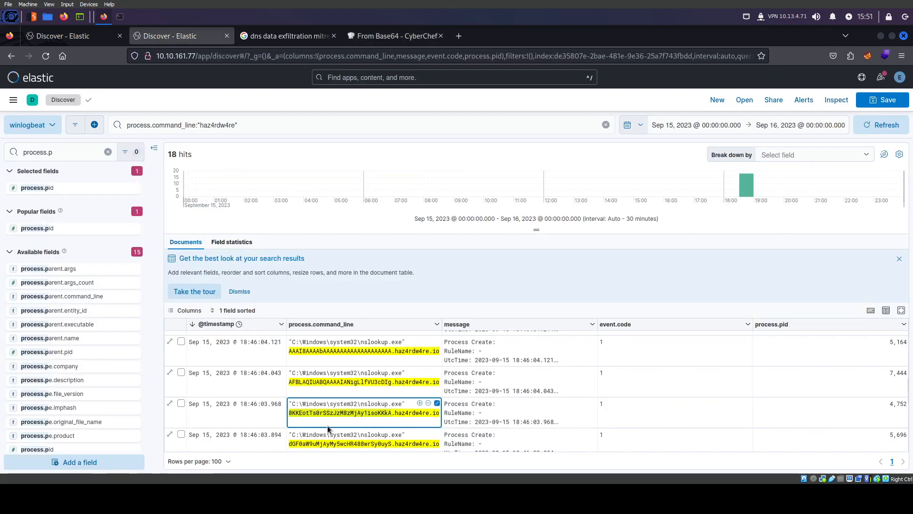
{"action": "left_click", "coordinate": [339, 383]}
{"action": "left_click", "coordinate": [380, 37]}
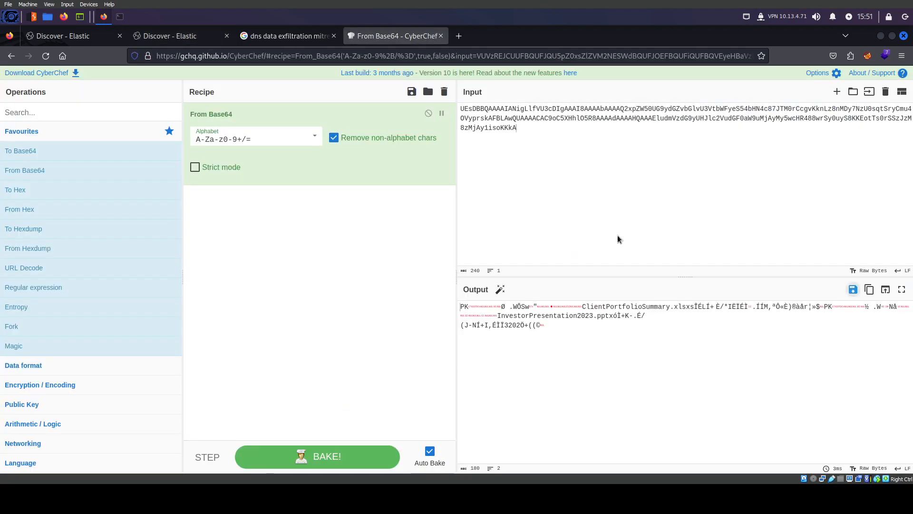
{"action": "left_click", "coordinate": [182, 39]}
{"action": "scroll", "coordinate": [342, 390], "scroll_direction": "up", "scroll_amount": 3}
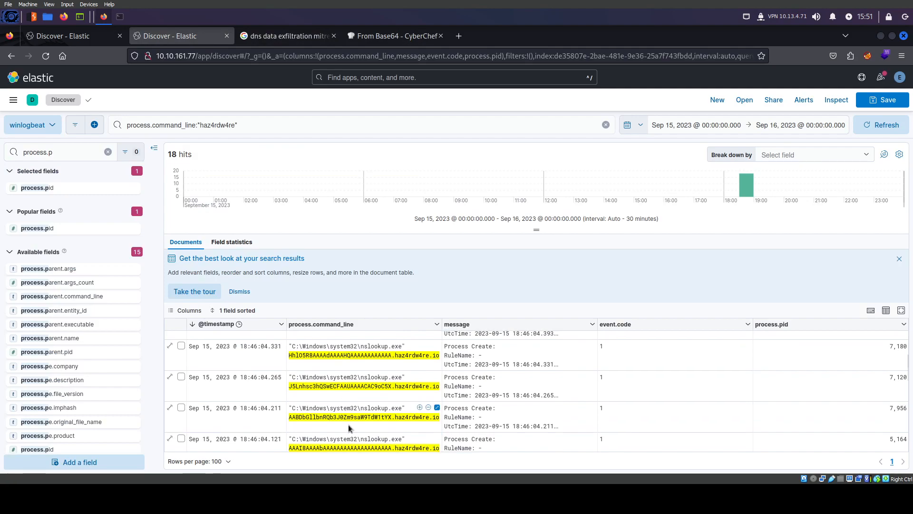
{"action": "left_click", "coordinate": [348, 402]}
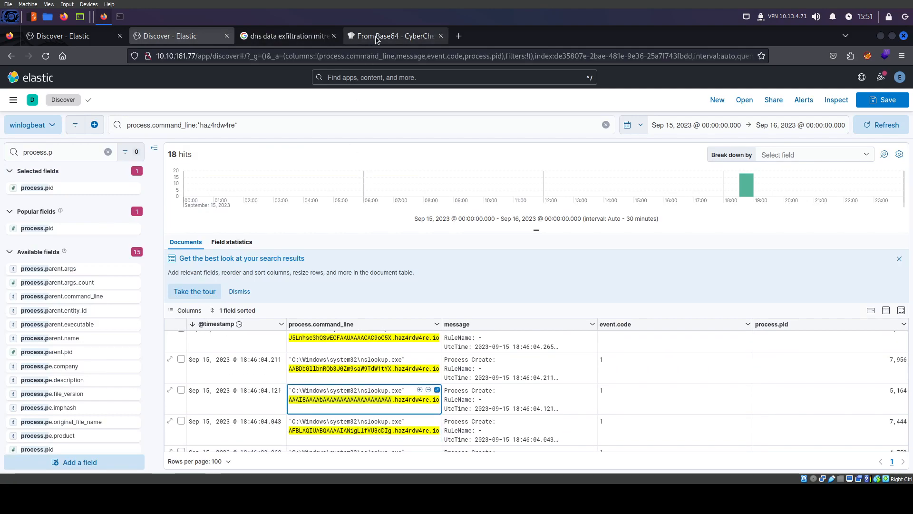
{"action": "left_click", "coordinate": [391, 36]}
{"action": "left_click", "coordinate": [212, 38]}
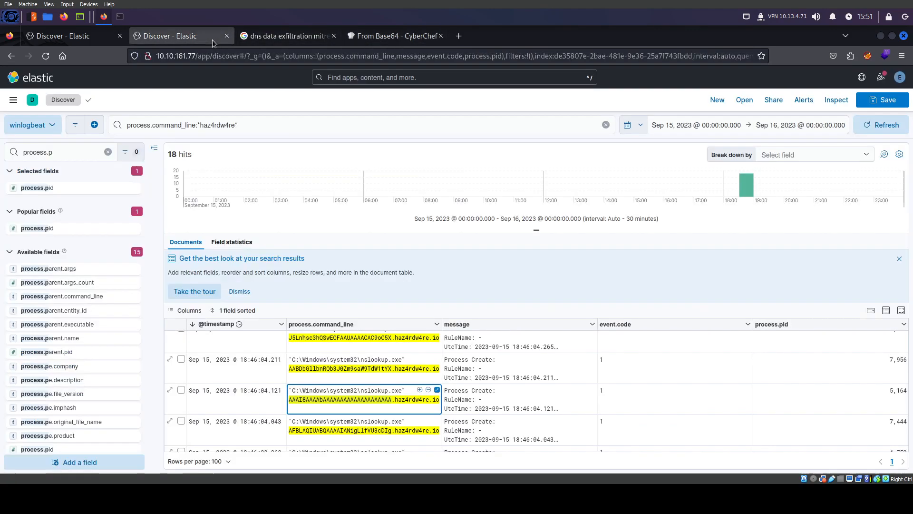
{"action": "left_click", "coordinate": [376, 37]}
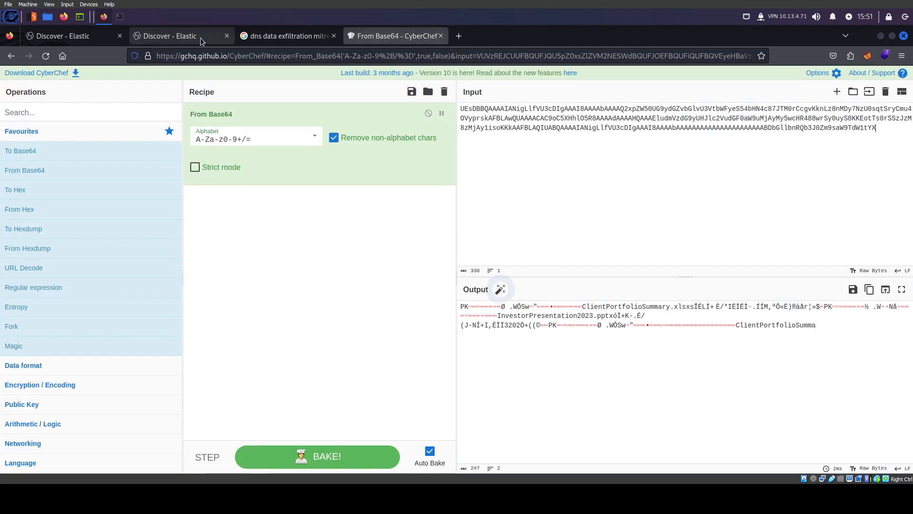
Select the Base64 chunk in the 18:46:04.265 row of the Kibana results
{"action": "left_click", "coordinate": [171, 36]}
{"action": "scroll", "coordinate": [338, 361], "scroll_direction": "up", "scroll_amount": 2}
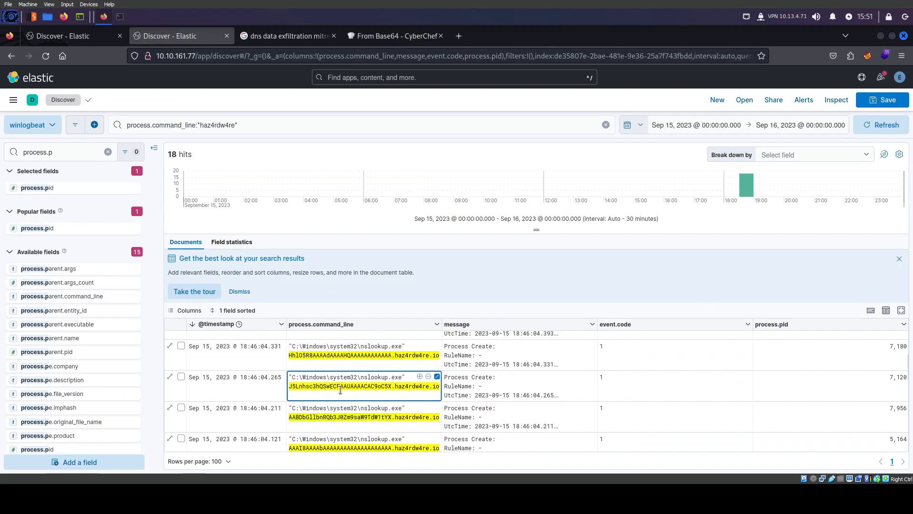
{"action": "scroll", "coordinate": [339, 376], "scroll_direction": "up", "scroll_amount": 3}
{"action": "scroll", "coordinate": [341, 390], "scroll_direction": "down", "scroll_amount": 3}
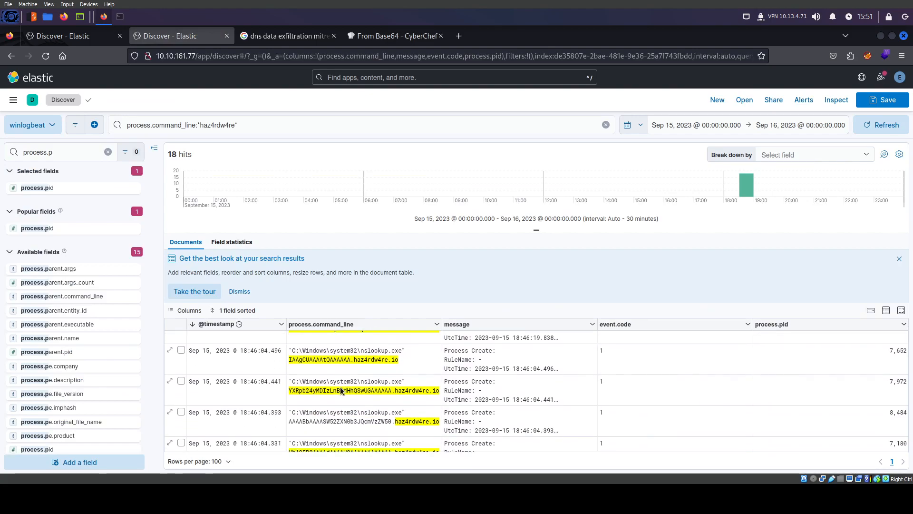
{"action": "left_click", "coordinate": [341, 388]}
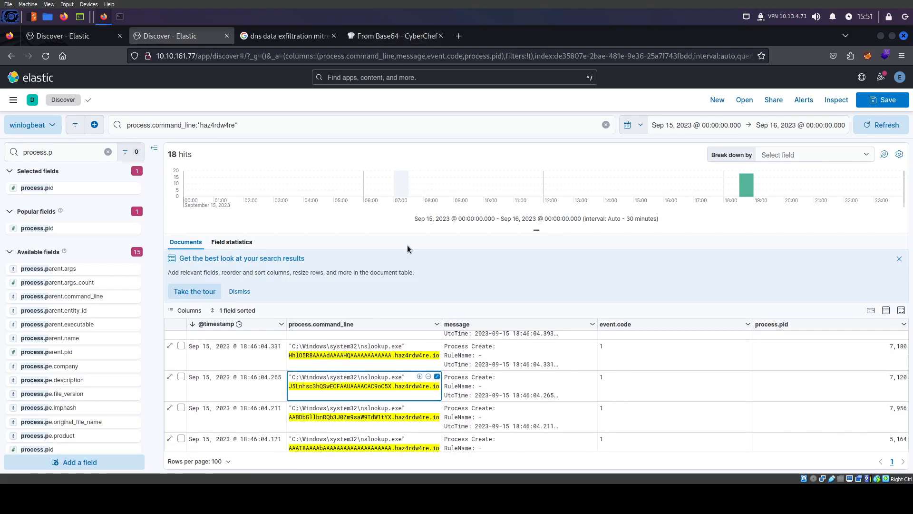
{"action": "scroll", "coordinate": [357, 381], "scroll_direction": "down", "scroll_amount": 2}
{"action": "scroll", "coordinate": [337, 384], "scroll_direction": "up", "scroll_amount": 2}
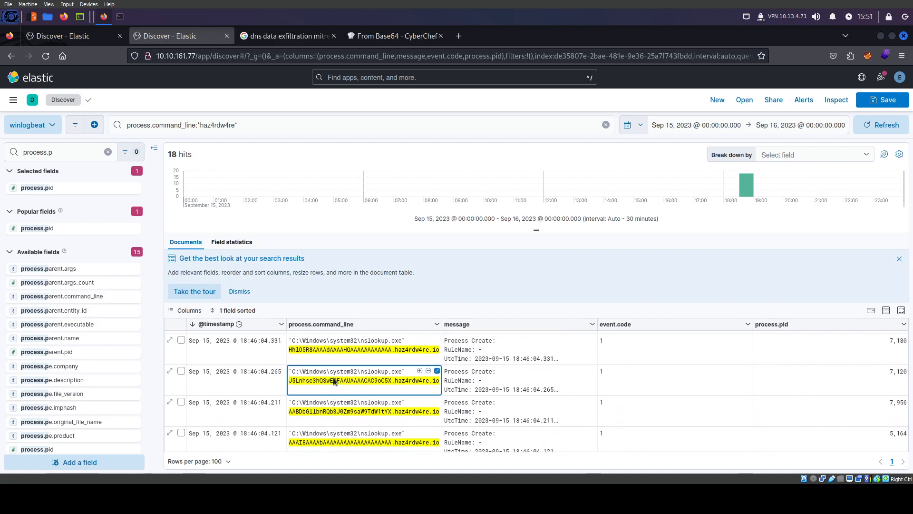
{"action": "left_click", "coordinate": [395, 35]}
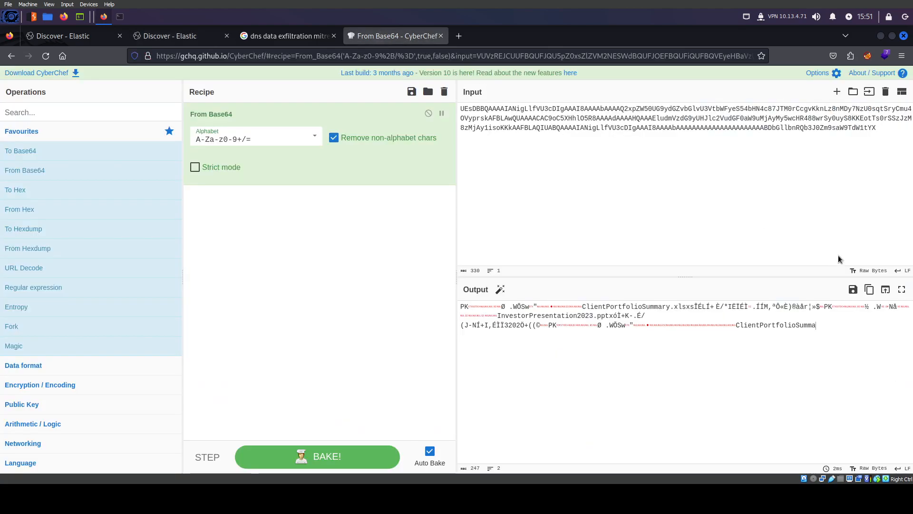
Append the 18:46:04.331 Base64 chunk to the CyberChef input
{"action": "left_click", "coordinate": [204, 37]}
{"action": "scroll", "coordinate": [320, 417], "scroll_direction": "down", "scroll_amount": 1}
{"action": "left_click", "coordinate": [338, 407]}
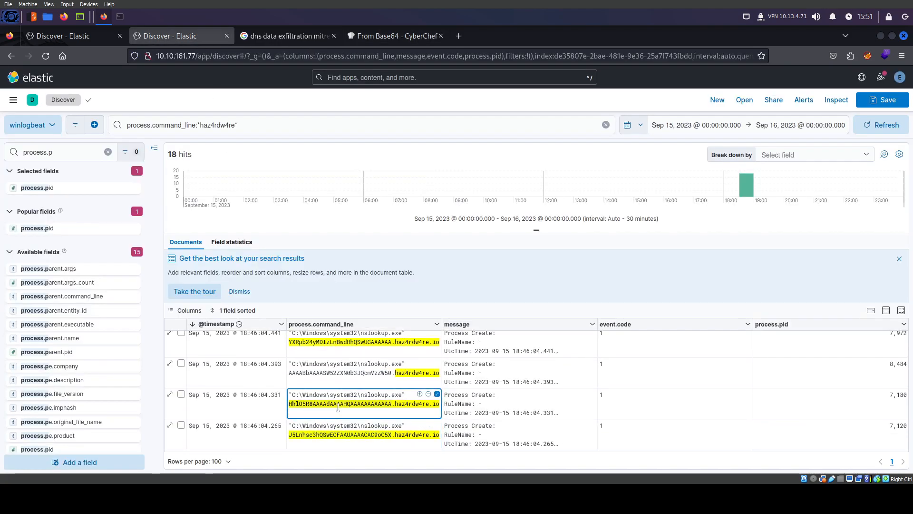
{"action": "left_click", "coordinate": [352, 42]}
{"action": "type", "text": "Hhl05R8AAAAdAAAAHQAAAAAAAAAAAAA"}
Append the 18:46:04.393 Base64 chunk to the CyberChef input
{"action": "left_click", "coordinate": [180, 37]}
{"action": "left_click", "coordinate": [325, 373]}
{"action": "scroll", "coordinate": [325, 375], "scroll_direction": "up", "scroll_amount": 2}
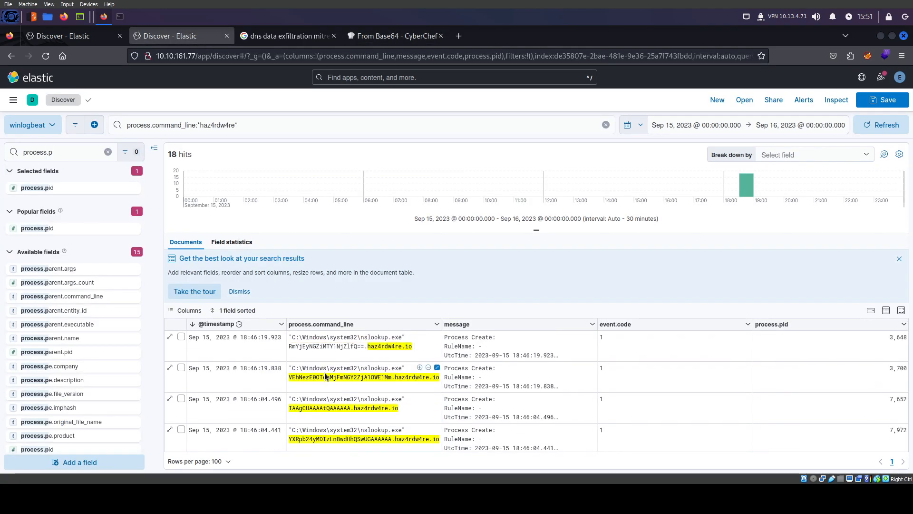
{"action": "key", "text": "Down"}
{"action": "key", "text": "Down"}
{"action": "key", "text": "Down"}
{"action": "left_click", "coordinate": [393, 36]}
{"action": "type", "text": "AAAABbAAAASW52ZXN0b3JQcmVzZW50"}
Append the 18:46:04.441 Base64 chunk to the end of the CyberChef input
{"action": "left_click", "coordinate": [169, 41]}
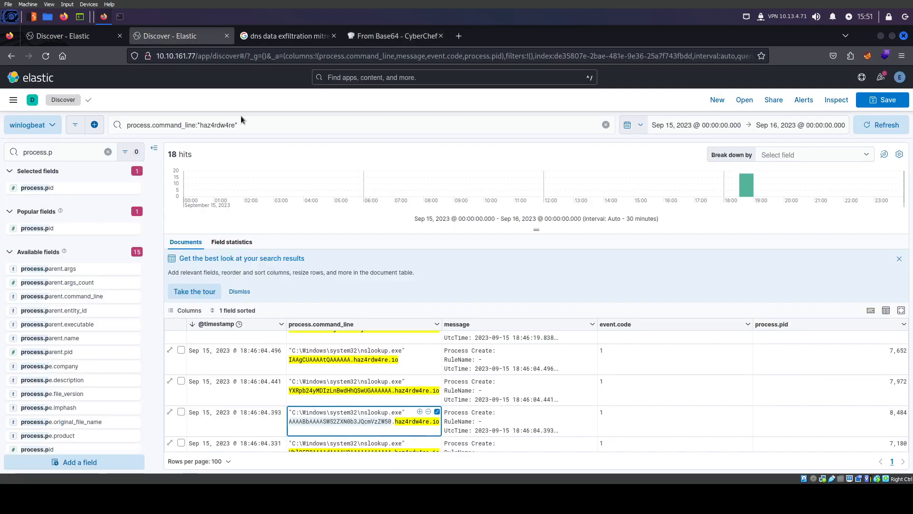
{"action": "scroll", "coordinate": [348, 442], "scroll_direction": "down", "scroll_amount": 1}
{"action": "left_click", "coordinate": [349, 442]}
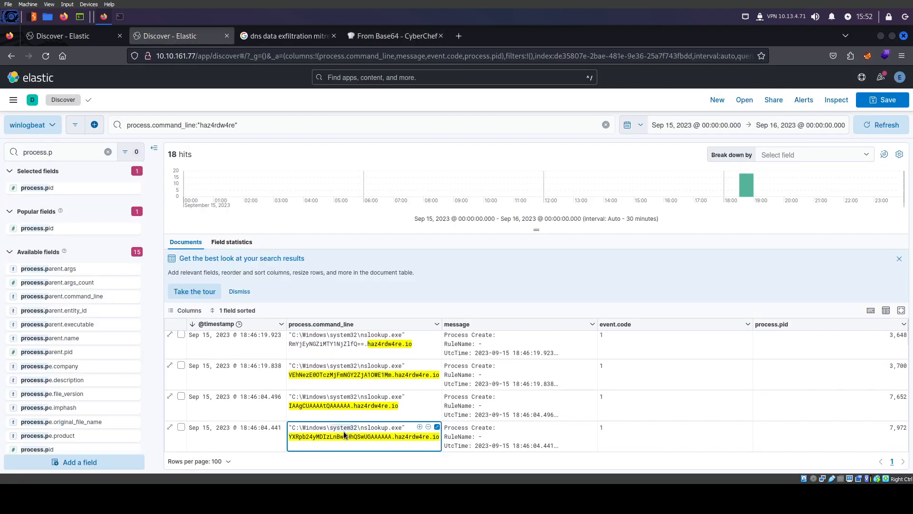
{"action": "left_click", "coordinate": [395, 36]}
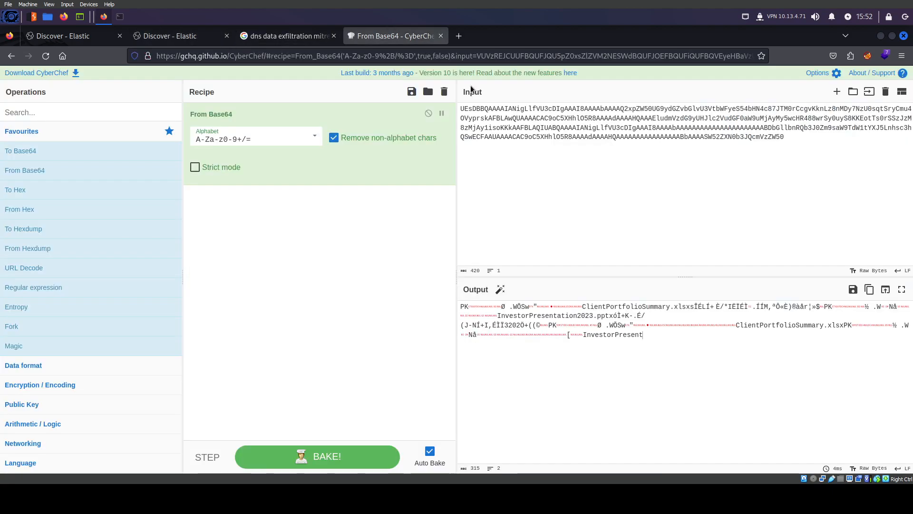
{"action": "left_click", "coordinate": [816, 139]}
{"action": "type", "text": "YXRpb24yMDIzLnBwdHhQSwUGAAAAAA"}
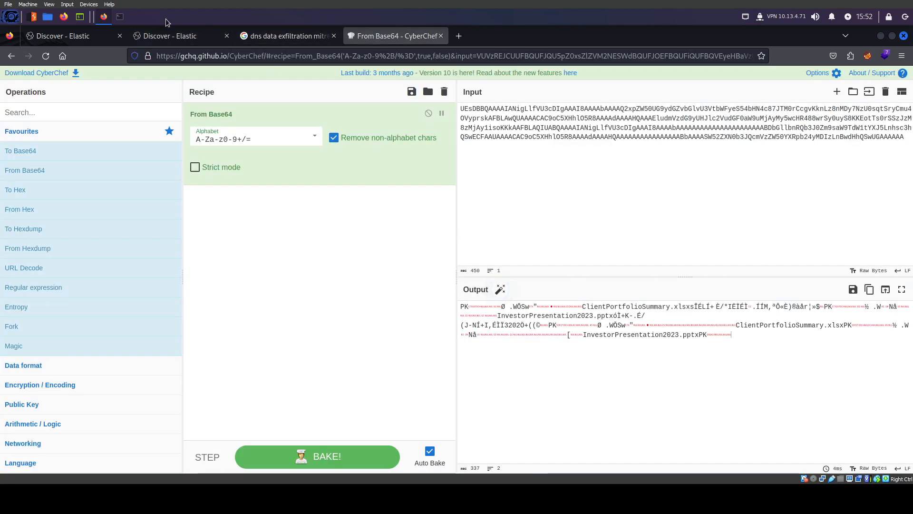
Append the final 18:46:04.496 chunk and save the decoded output as download.zip
{"action": "left_click", "coordinate": [170, 35]}
{"action": "left_click", "coordinate": [325, 406]}
{"action": "left_click", "coordinate": [393, 36]}
{"action": "type", "text": "IAAgCUAAAAtQAAAAAA"}
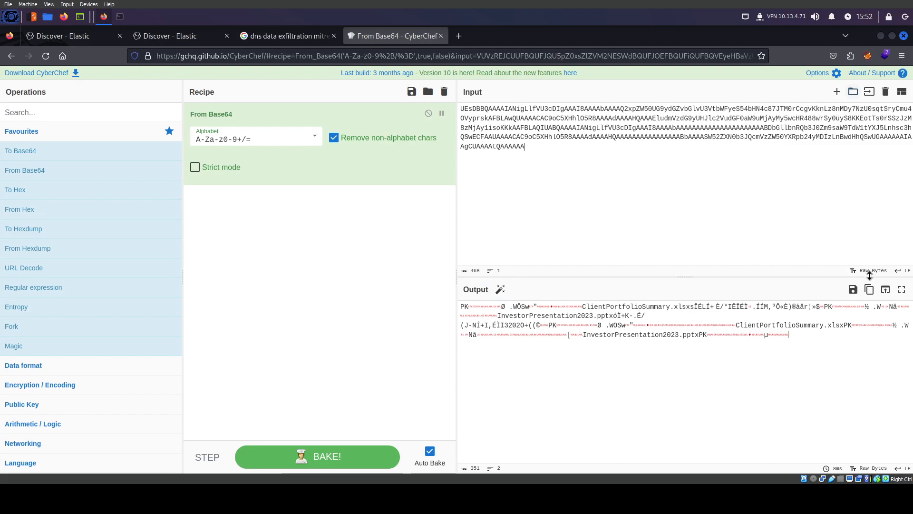
{"action": "left_click", "coordinate": [853, 289]}
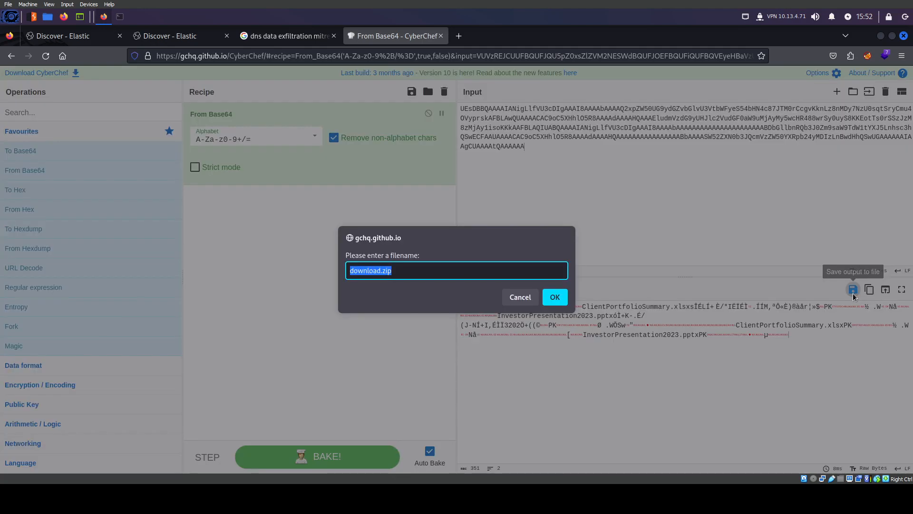
{"action": "left_click", "coordinate": [555, 297]}
{"action": "left_click", "coordinate": [119, 17]}
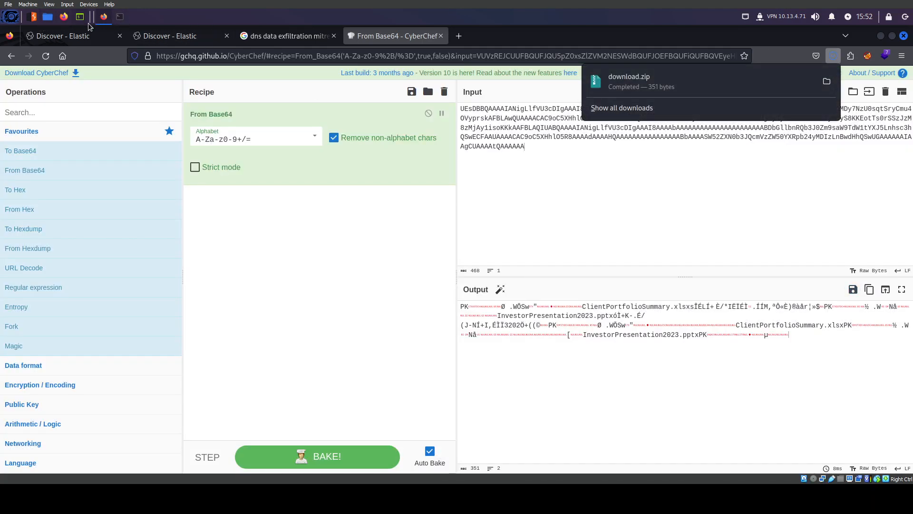
In the terminal, cd into Downloads, unzip download.zip and list the extracted files
{"action": "type", "text": "cd Downloads"}
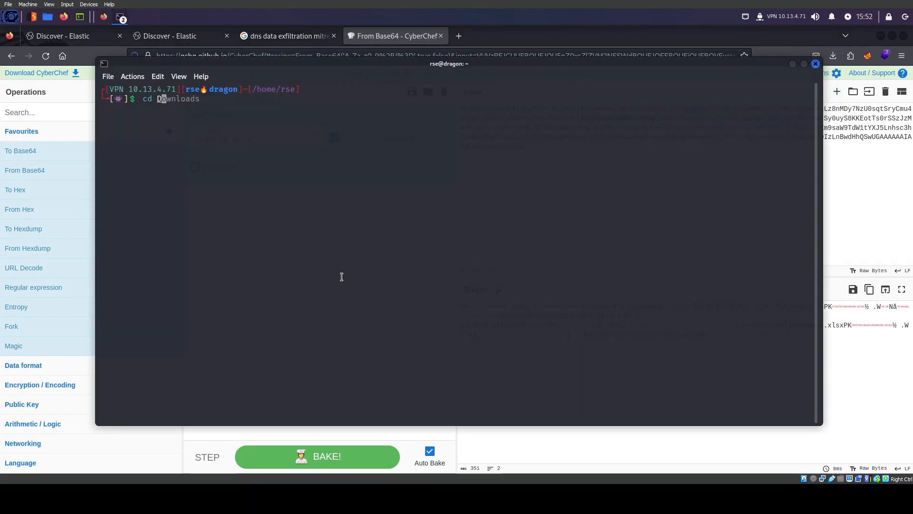
{"action": "key", "text": "Return"}
{"action": "type", "text": "ls"}
{"action": "key", "text": "Return"}
{"action": "type", "text": "unzip"}
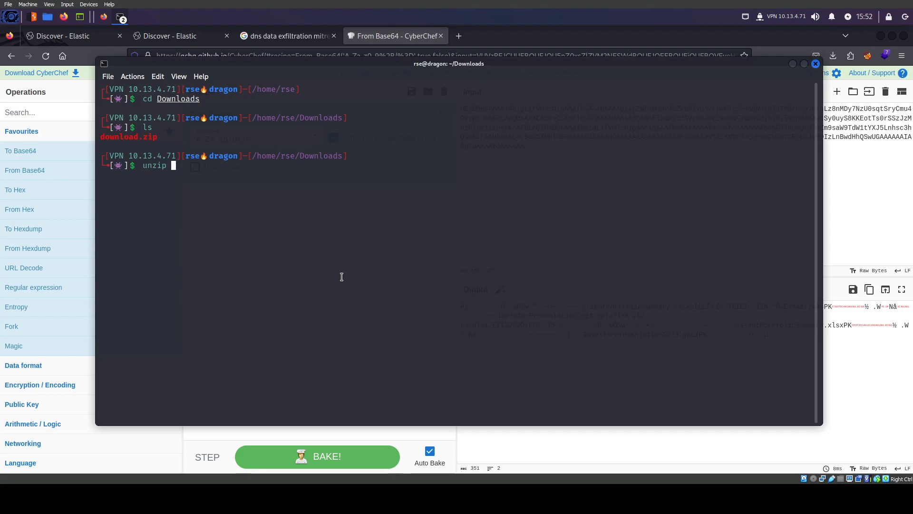
{"action": "type", "text": " d"}
{"action": "key", "text": "Tab"}
{"action": "key", "text": "Return"}
{"action": "type", "text": "ls"}
{"action": "key", "text": "Return"}
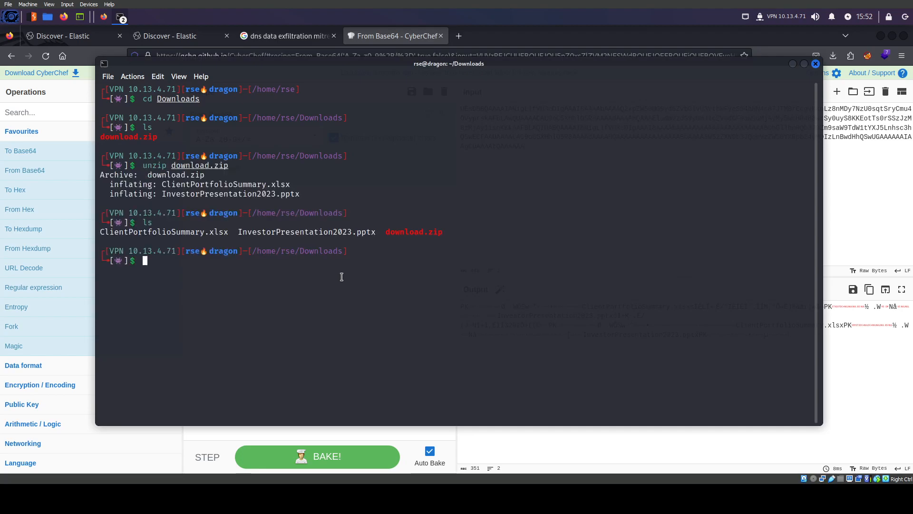
Open Downloads in Thunar and check ClientPortfolioSummary.xlsx and InvestorPresentation2023.pptx
{"action": "left_click", "coordinate": [52, 19]}
{"action": "mouse_move", "coordinate": [68, 124]}
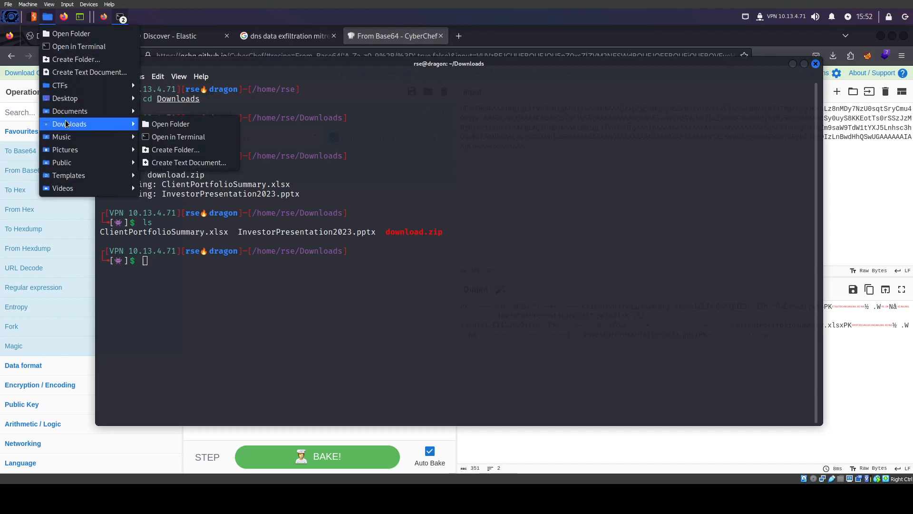
{"action": "left_click", "coordinate": [170, 123]}
{"action": "right_click", "coordinate": [420, 203]}
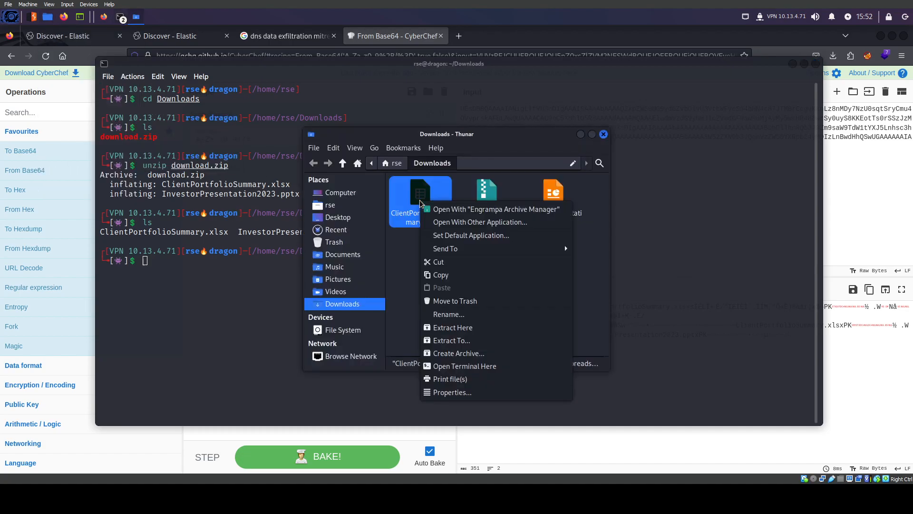
{"action": "left_click", "coordinate": [552, 200]}
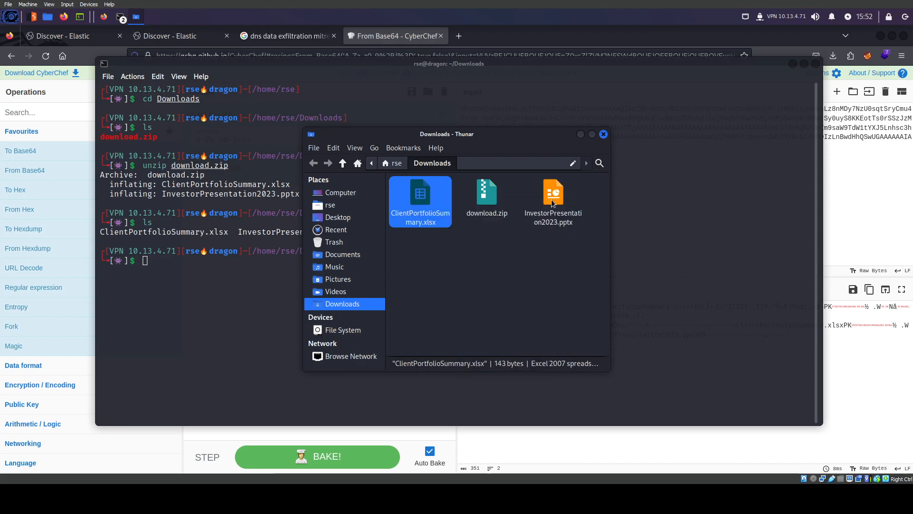
{"action": "left_click", "coordinate": [553, 201]}
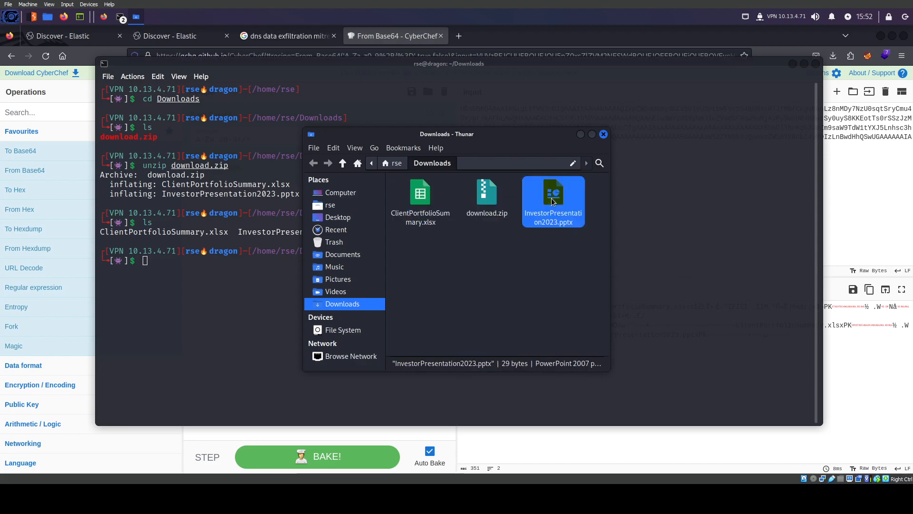
{"action": "left_click", "coordinate": [459, 36]}
Search Google for 'open xlsx online'
{"action": "type", "text": "open"}
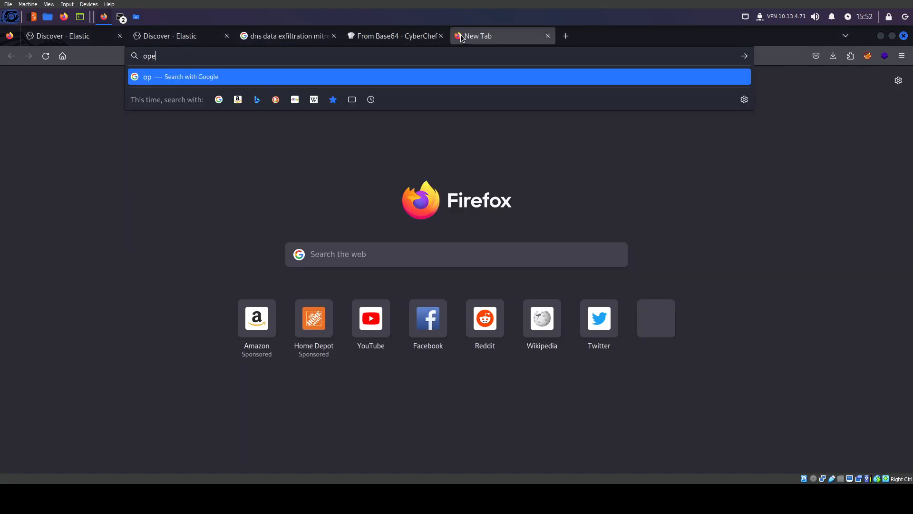
{"action": "left_click", "coordinate": [136, 22]}
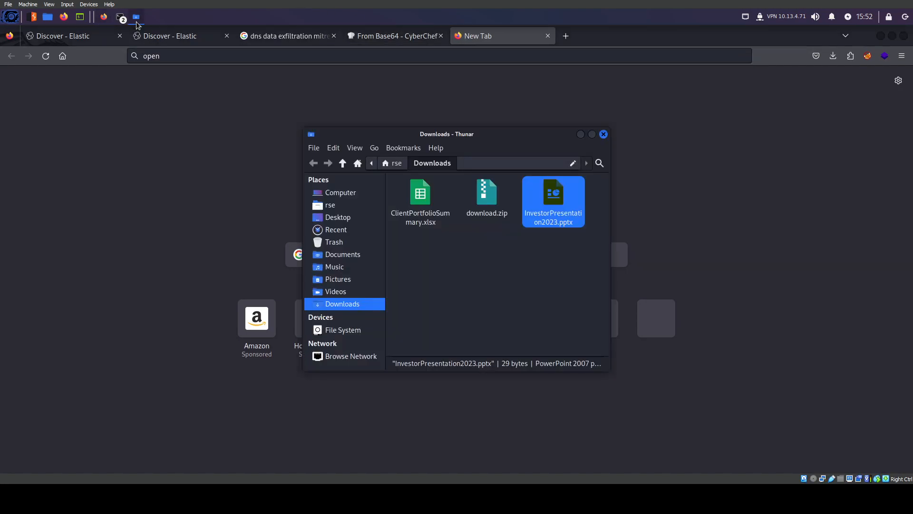
{"action": "left_click", "coordinate": [326, 57]}
{"action": "type", "text": "xlsx online"}
{"action": "key", "text": "Return"}
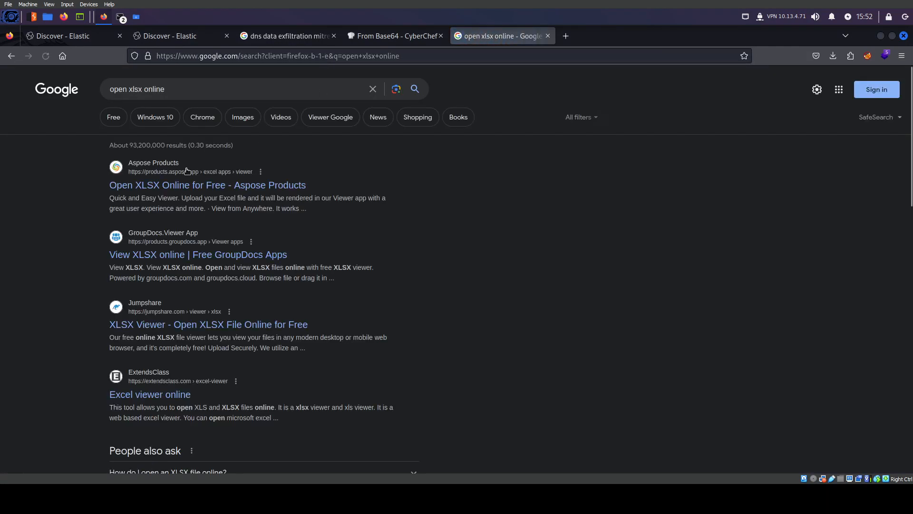
Try uploading ClientPortfolioSummary.xlsx twice to the GroupDocs XLSX viewer, then return to results
{"action": "left_click", "coordinate": [205, 255]}
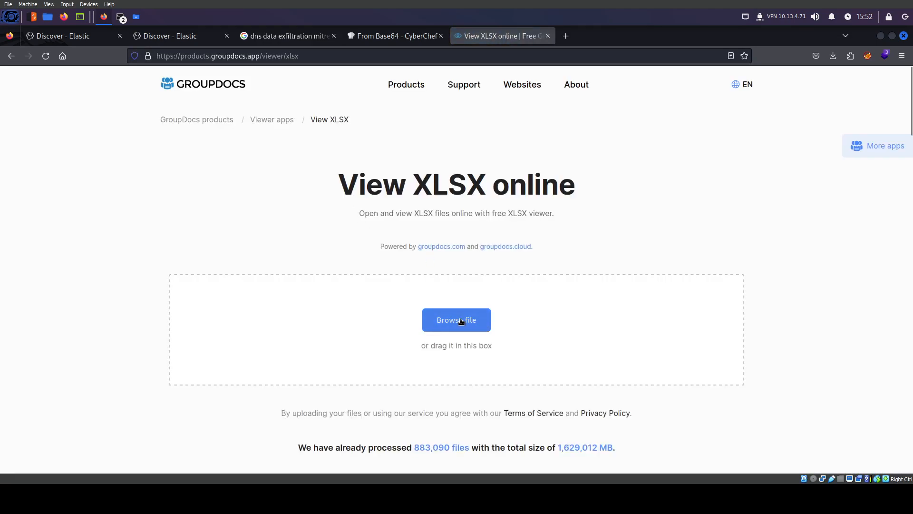
{"action": "left_click", "coordinate": [460, 320]}
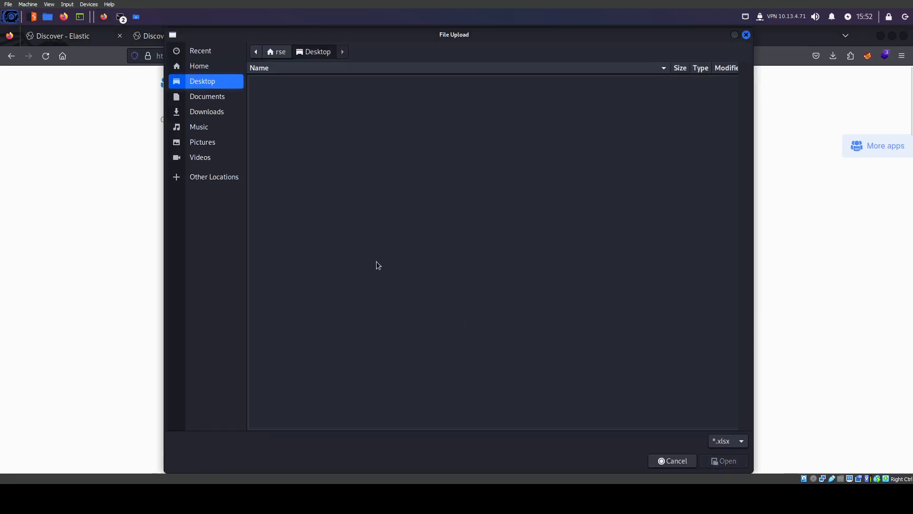
{"action": "left_click", "coordinate": [209, 96]}
{"action": "left_click", "coordinate": [209, 111]}
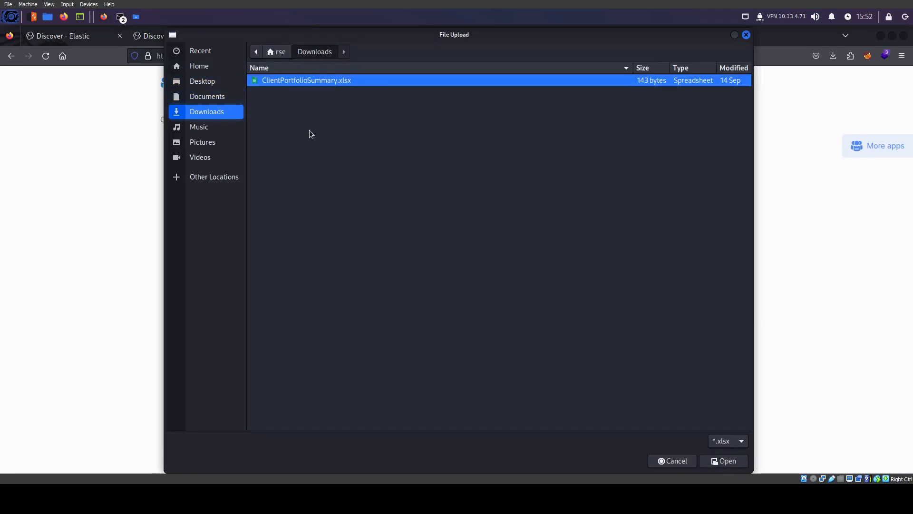
{"action": "left_click", "coordinate": [708, 461]}
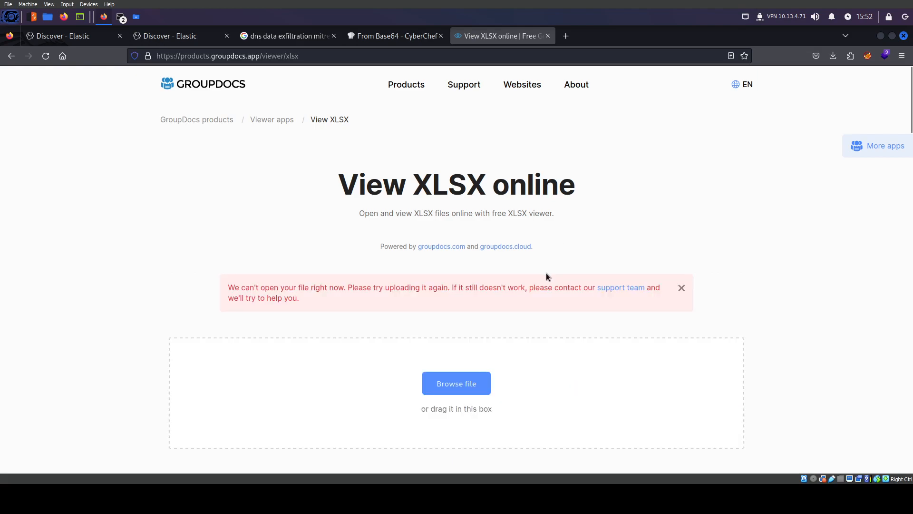
{"action": "scroll", "coordinate": [370, 320], "scroll_direction": "down", "scroll_amount": 4}
{"action": "left_click", "coordinate": [456, 277]}
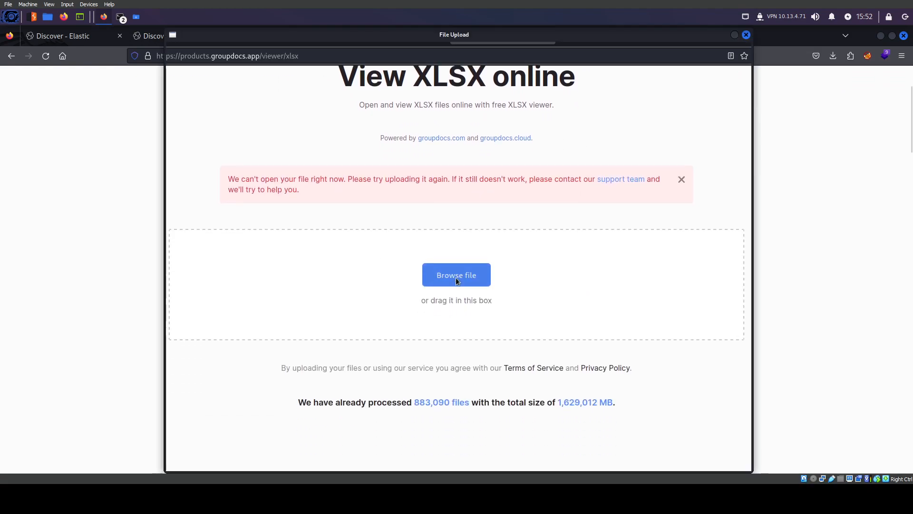
{"action": "left_click", "coordinate": [715, 462]}
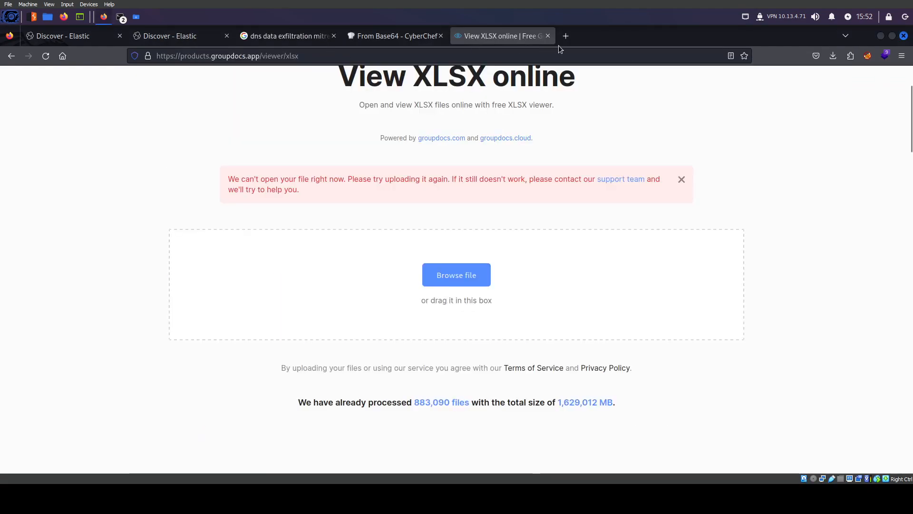
{"action": "left_click", "coordinate": [11, 56]}
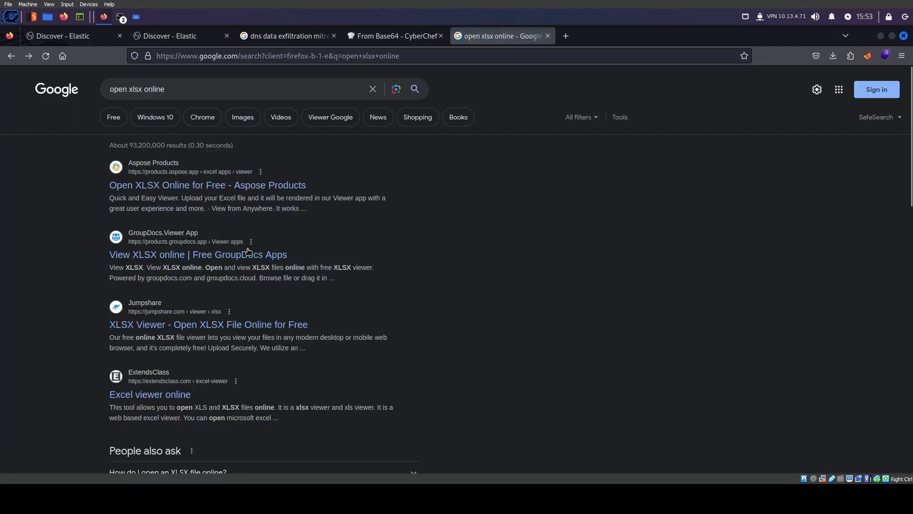
Upload ClientPortfolioSummary.xlsx to the Aspose XLSX Viewer, which rejects it as unsupported
{"action": "left_click", "coordinate": [197, 180]}
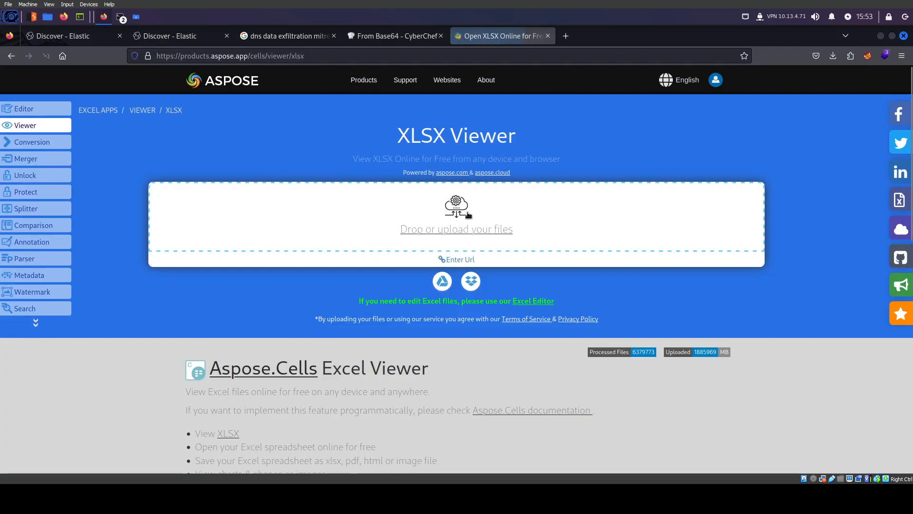
{"action": "left_click", "coordinate": [327, 184]}
{"action": "left_click", "coordinate": [204, 111]}
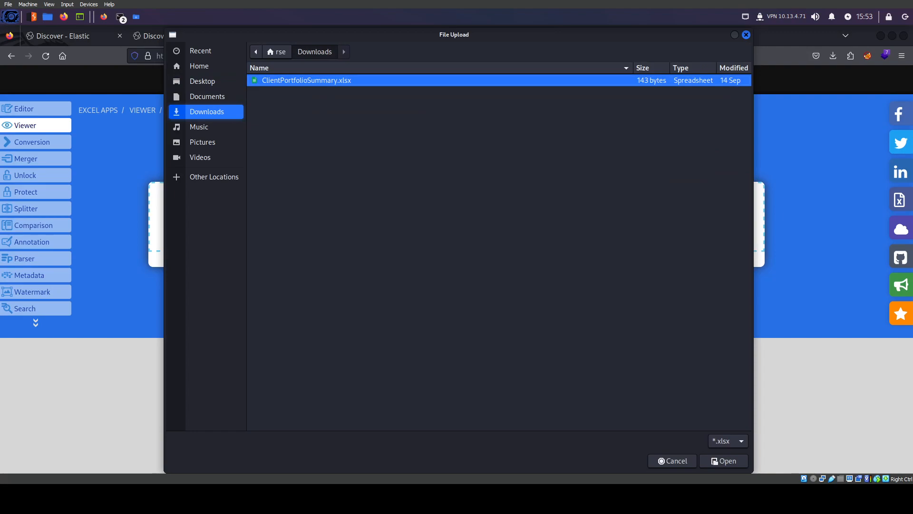
{"action": "left_click", "coordinate": [723, 461]}
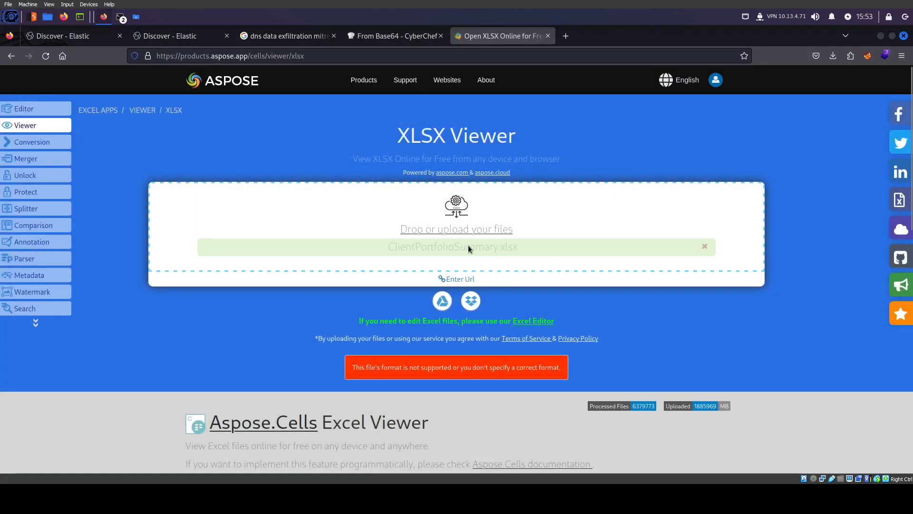
Open the ExtendsClass Excel viewer and load ClientPortfolioSummary.xlsx from Downloads
{"action": "left_click", "coordinate": [11, 56]}
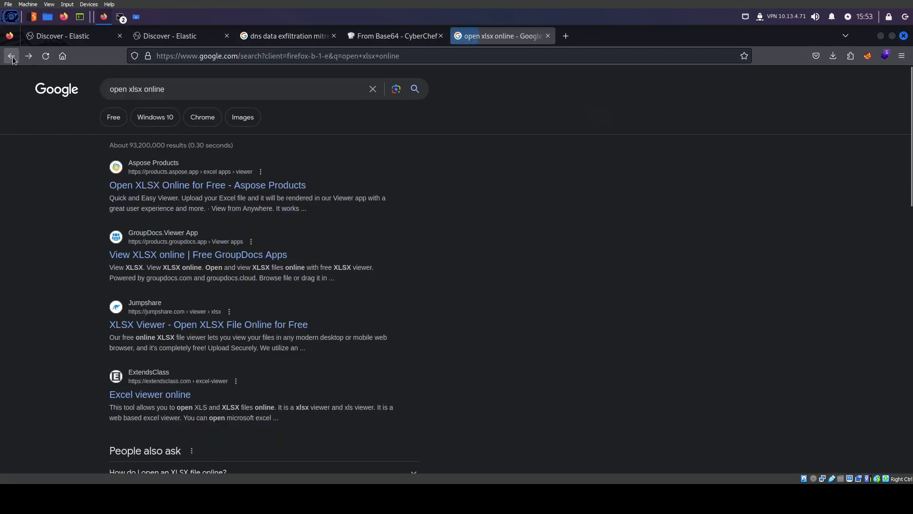
{"action": "left_click", "coordinate": [167, 394]}
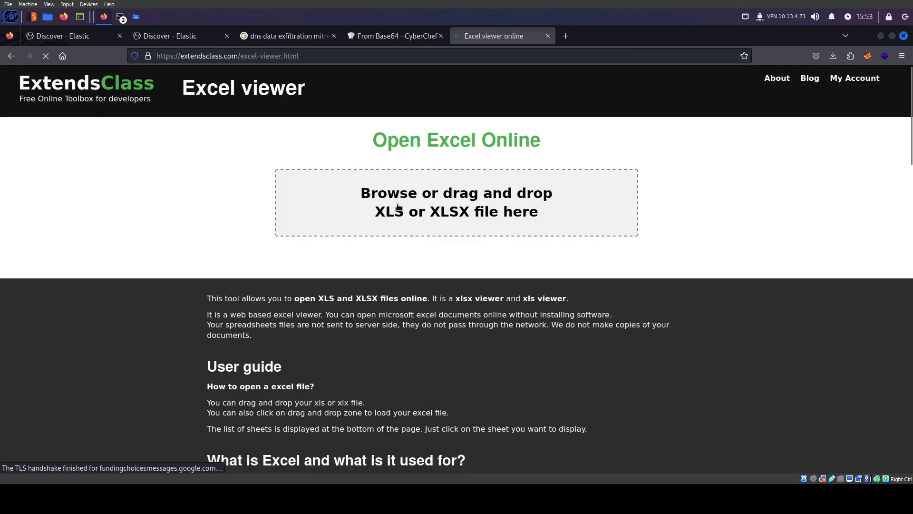
{"action": "left_click", "coordinate": [399, 206]}
{"action": "left_click", "coordinate": [208, 112]}
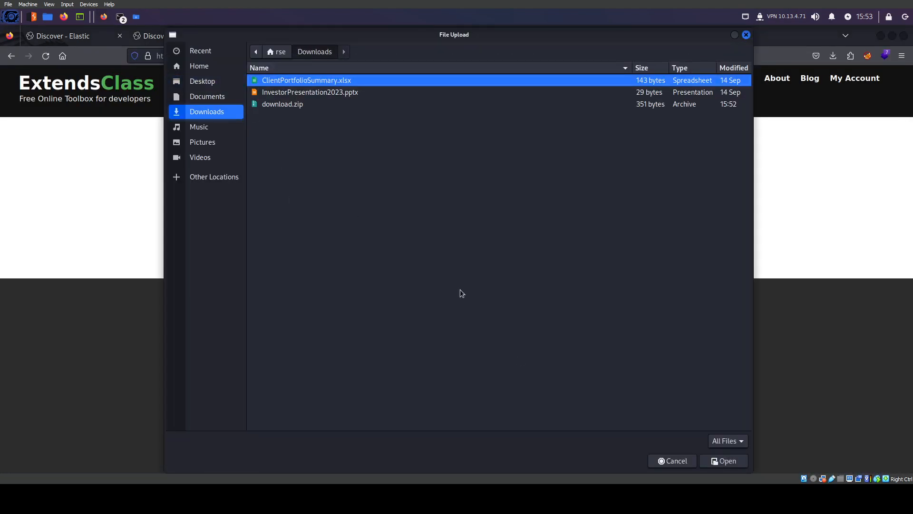
{"action": "left_click", "coordinate": [730, 462]}
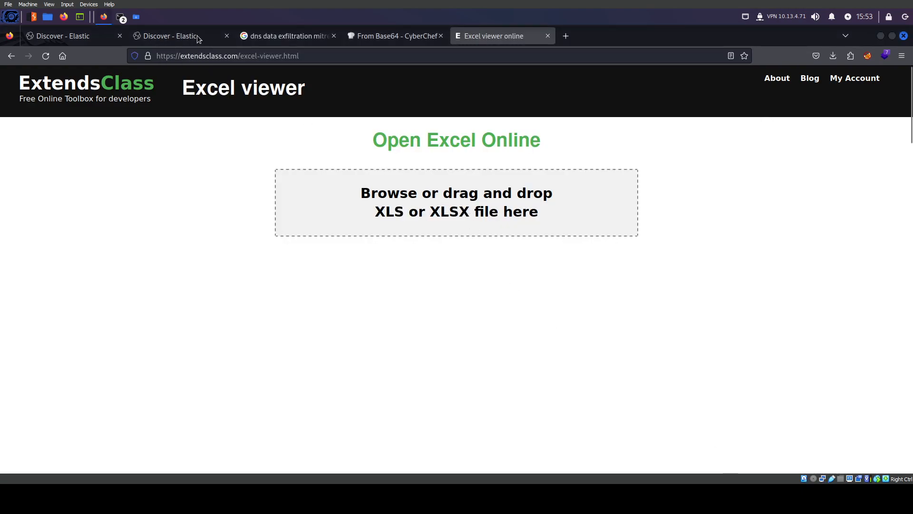
Drag ClientPortfolioSummary.xlsx from Thunar onto the viewer, then cancel the Opening dialog
{"action": "left_click", "coordinate": [135, 19]}
{"action": "left_click_drag", "start_coordinate": [410, 198], "coordinate": [255, 225]}
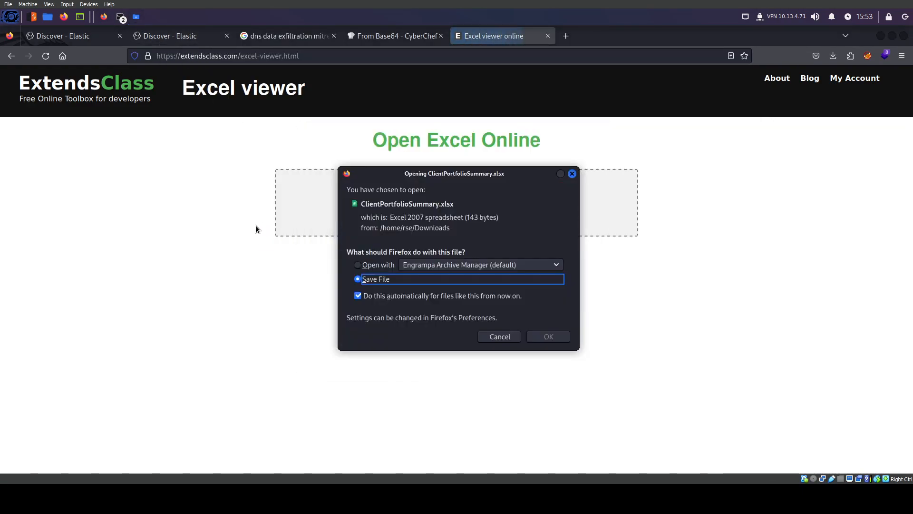
{"action": "left_click", "coordinate": [357, 296]}
{"action": "left_click", "coordinate": [358, 265]}
{"action": "left_click", "coordinate": [497, 335]}
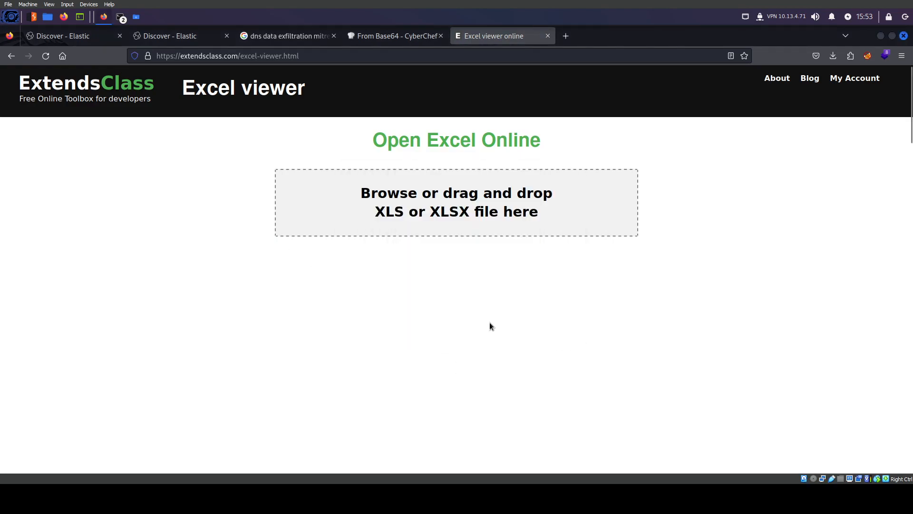
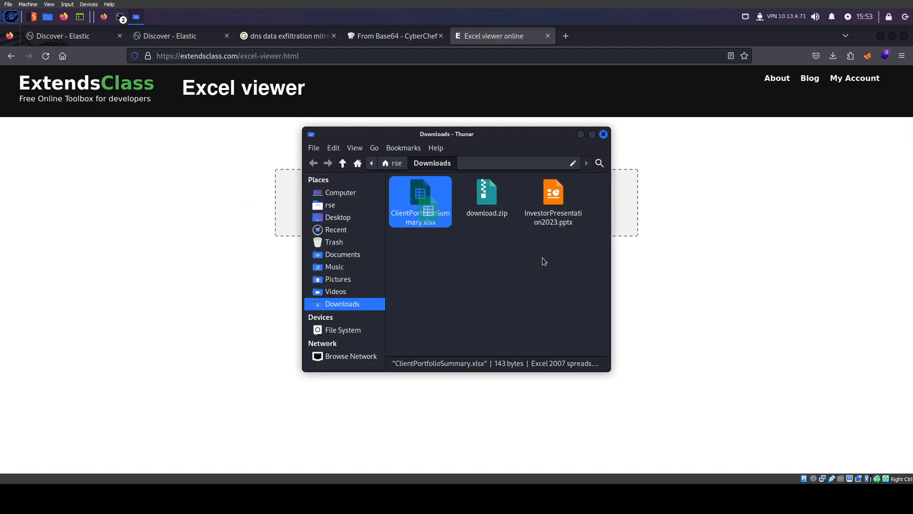
Try opening InvestorPresentation2023.pptx in the GroupDocs online PPTX viewer, which fails, then close that tab
{"action": "left_click", "coordinate": [541, 55]}
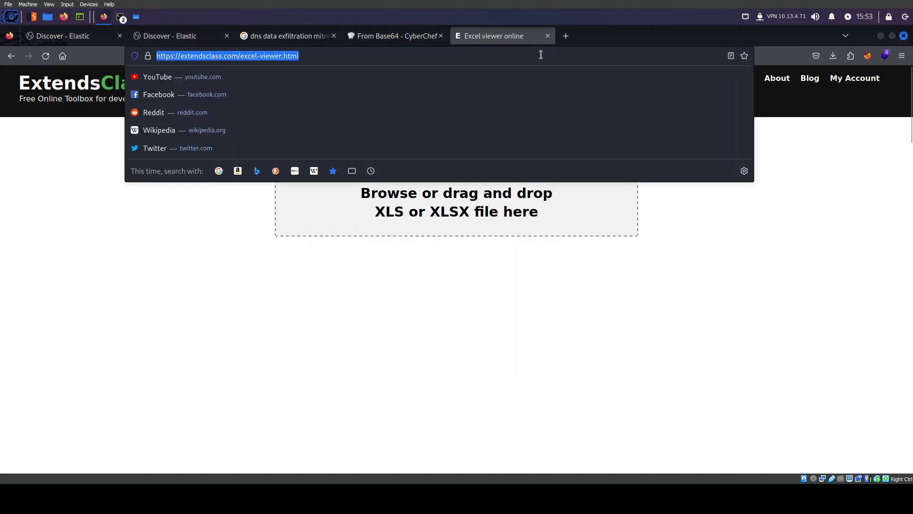
{"action": "type", "text": "open pptx"}
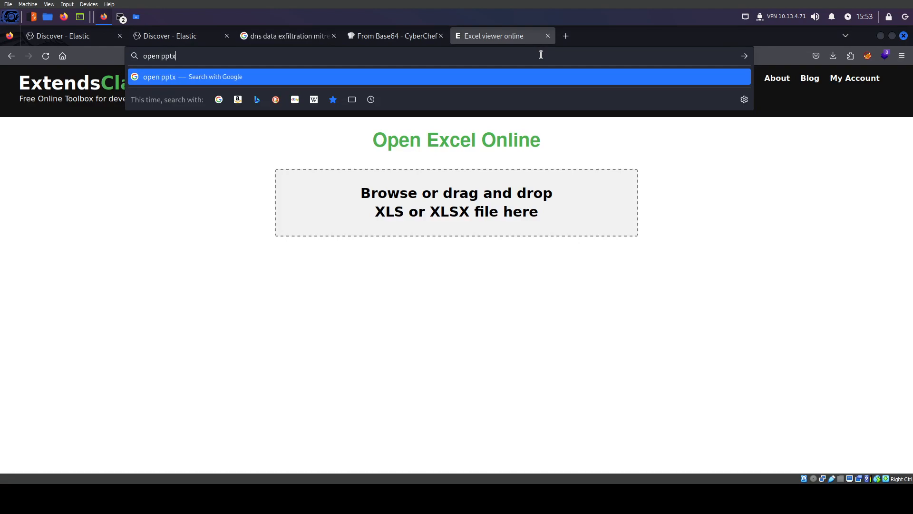
{"action": "type", "text": " online"}
{"action": "key", "text": "Return"}
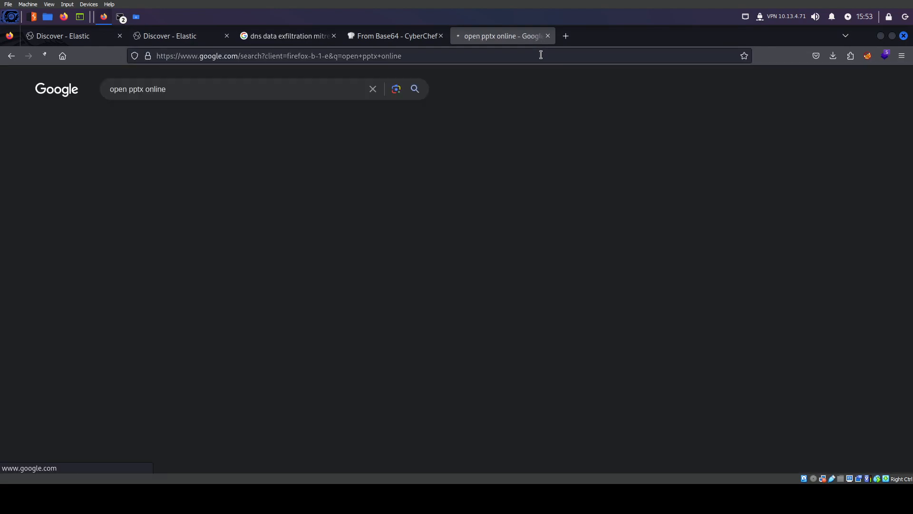
{"action": "left_click", "coordinate": [228, 186]}
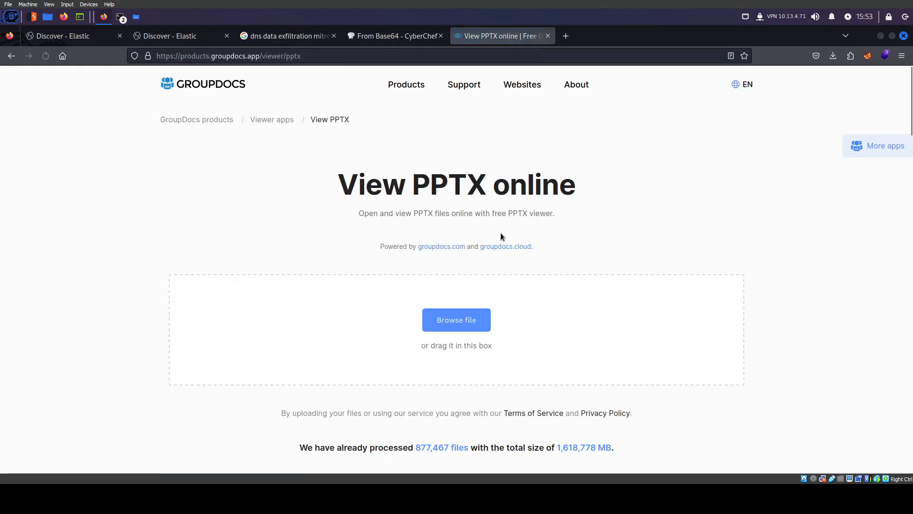
{"action": "left_click", "coordinate": [457, 319]}
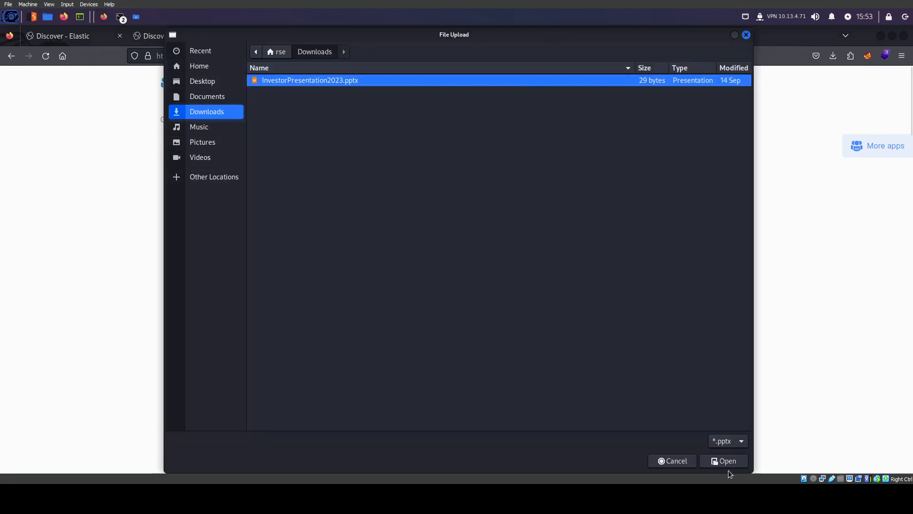
{"action": "left_click", "coordinate": [719, 461]}
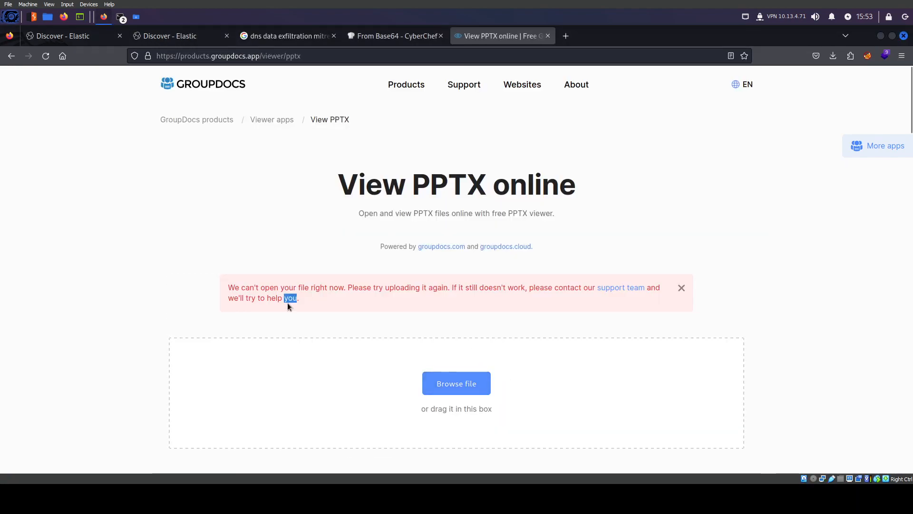
{"action": "left_click", "coordinate": [547, 36]}
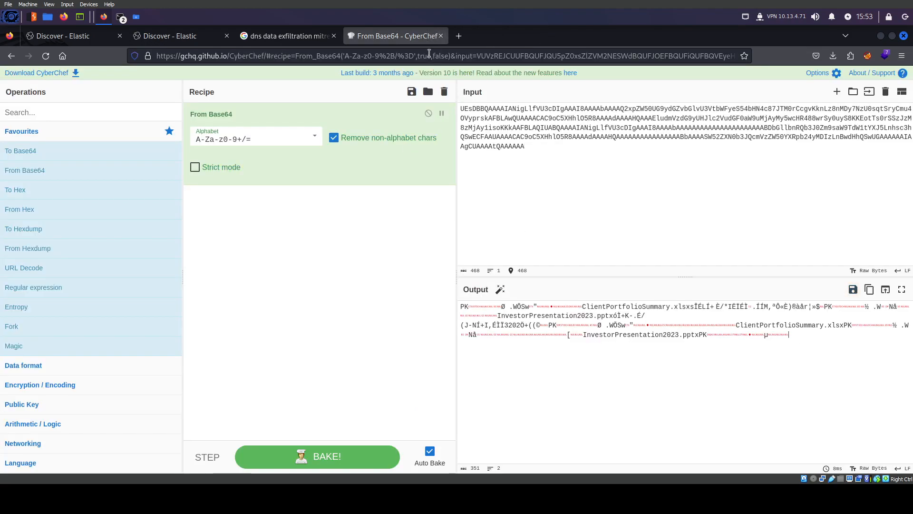
In the Downloads terminal, start an echo -n command containing the second DNS query's Base64 chunk
{"action": "left_click", "coordinate": [121, 17]}
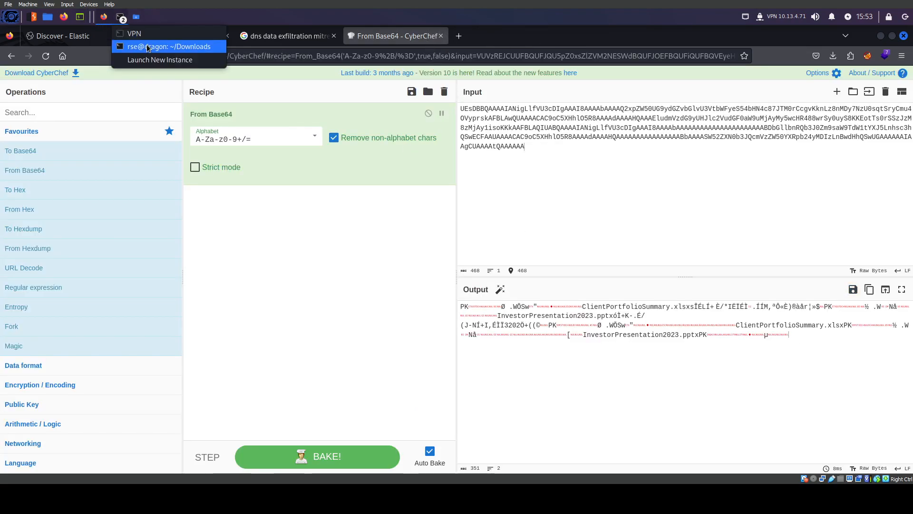
{"action": "left_click", "coordinate": [147, 47]}
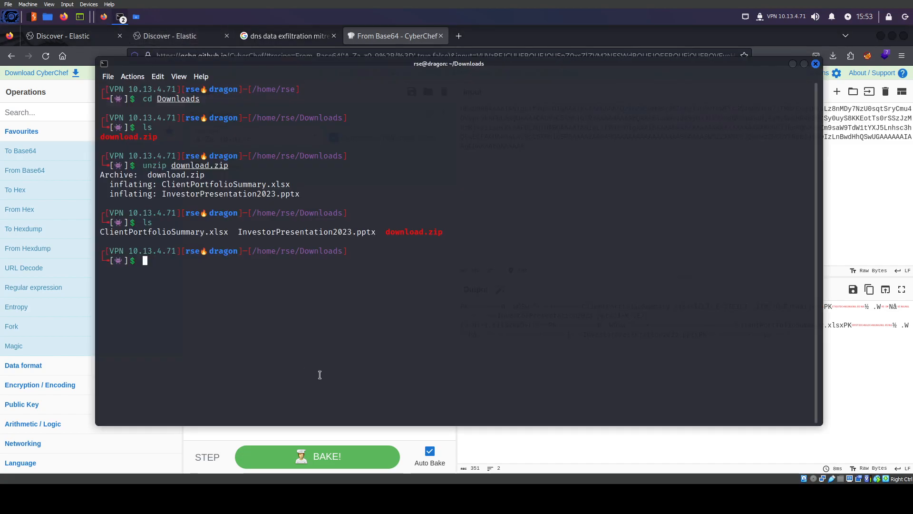
{"action": "left_click", "coordinate": [184, 34]}
{"action": "left_click", "coordinate": [330, 375]}
{"action": "left_click", "coordinate": [121, 17]}
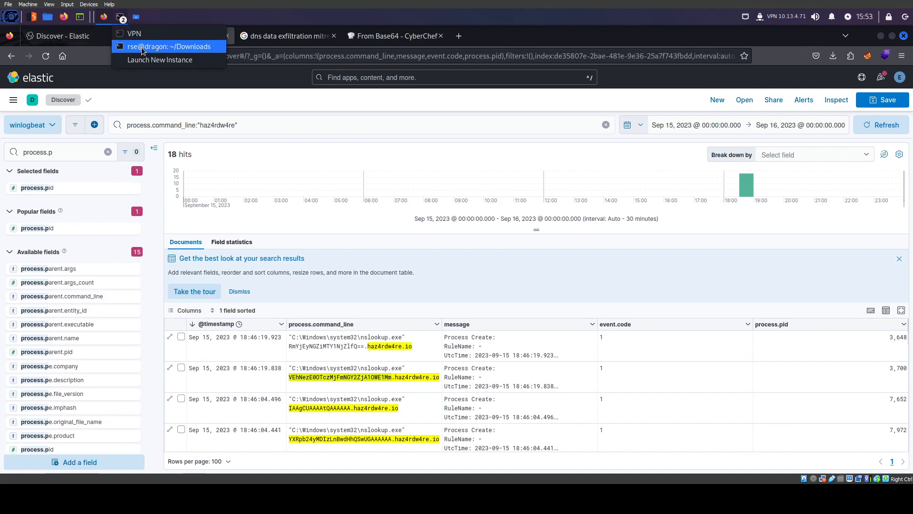
{"action": "left_click", "coordinate": [148, 45]}
{"action": "type", "text": "ecvh"}
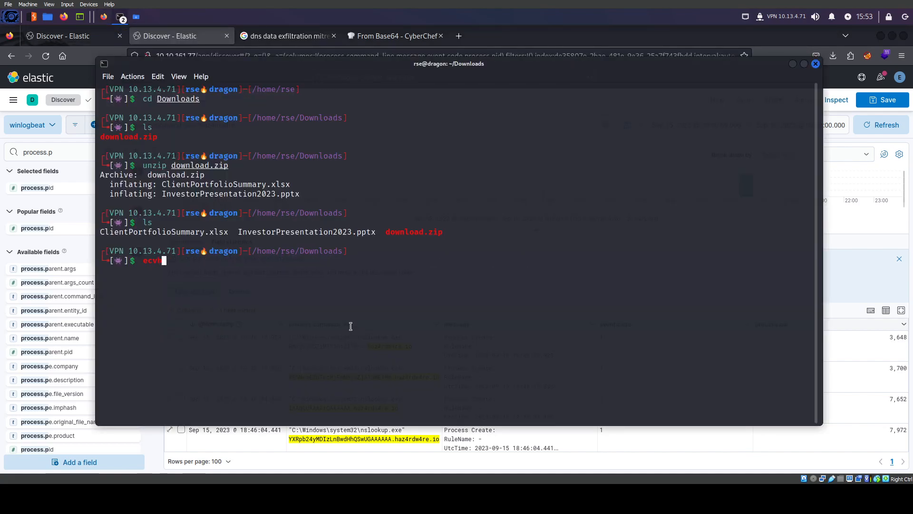
{"action": "type", "text": "ho-n \""}
{"action": "type", "text": "VEhNezE0OTczMjFmNGY2ZjA1OWE1Mm"}
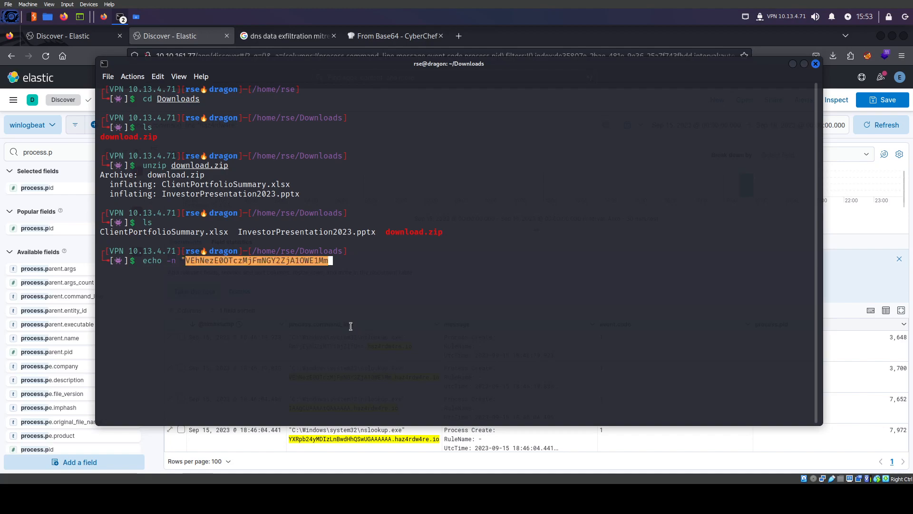
Append the first row's Base64 chunk and pipe it through base64 -d | cut -b
{"action": "key", "text": "alt+Tab"}
{"action": "left_click_drag", "start_coordinate": [364, 348], "coordinate": [289, 350]}
{"action": "key", "text": "ctrl+c"}
{"action": "key", "text": "alt+Tab"}
{"action": "key", "text": "ctrl+shift+v"}
{"action": "type", "text": "\" | base64 "}
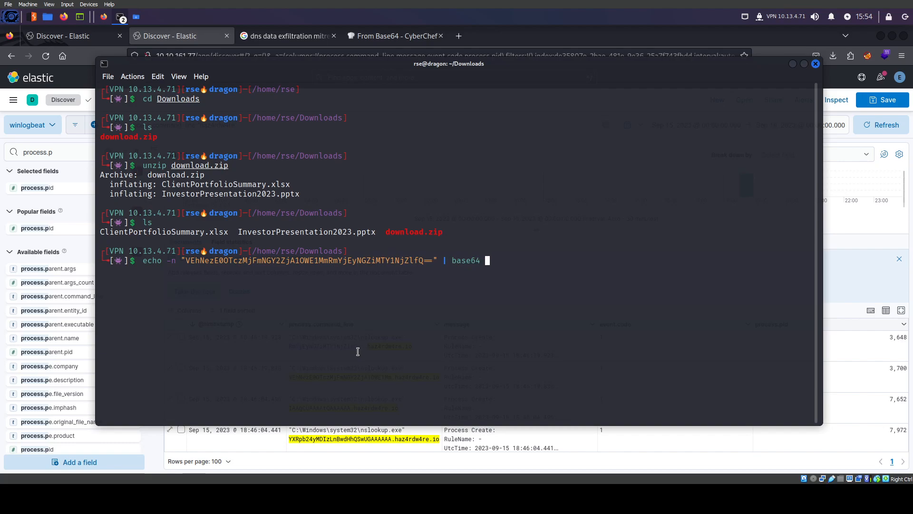
{"action": "type", "text": "-d | cut -b 1"}
Run the decode with bytes 1,5 to print T1, then rerun with bytes 1,10 to print T2
{"action": "key", "text": "Return"}
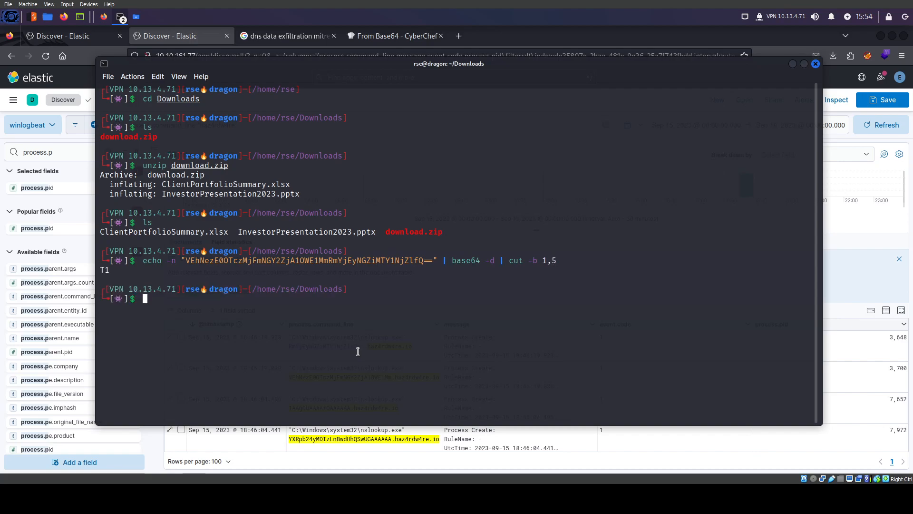
{"action": "key", "text": "Up"}
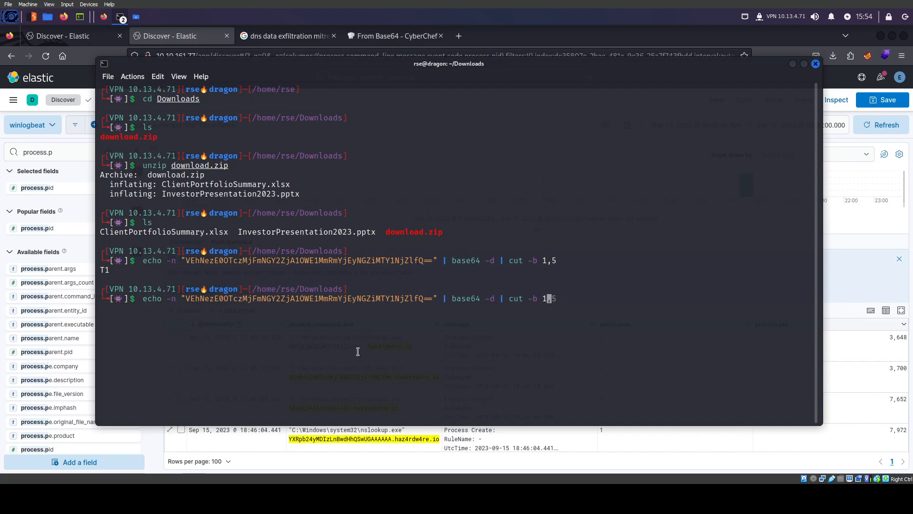
{"action": "key", "text": "Return"}
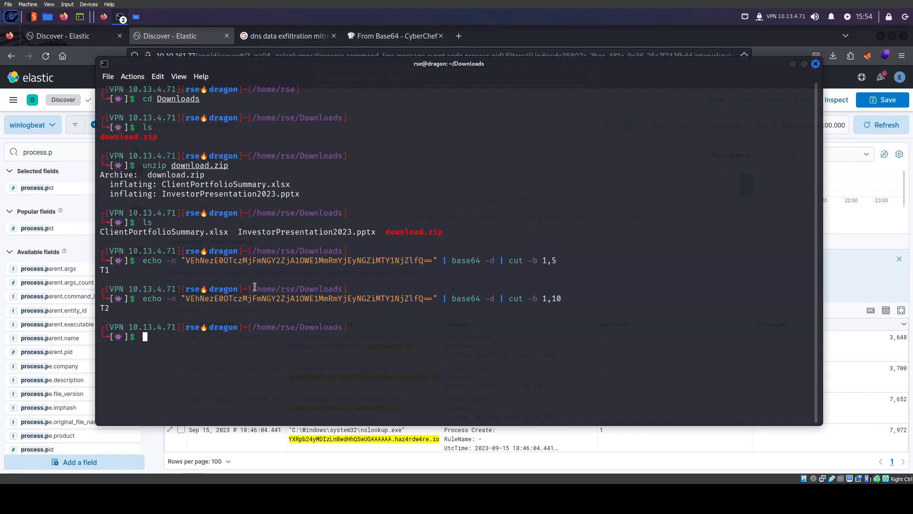
{"action": "key", "text": "Up"}
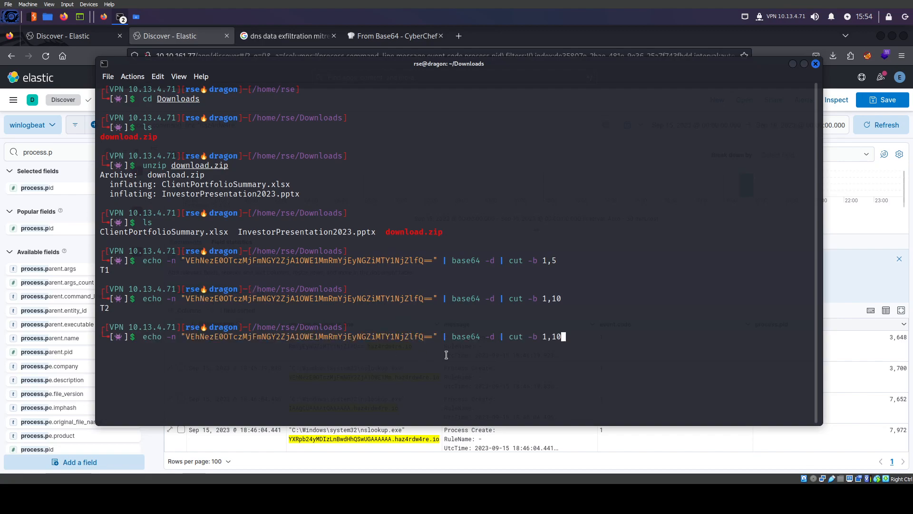
Search 'cut linux' in a new tab and open the GeeksforGeeks cut command tutorial
{"action": "left_click", "coordinate": [458, 36]}
{"action": "type", "text": "cut lon"}
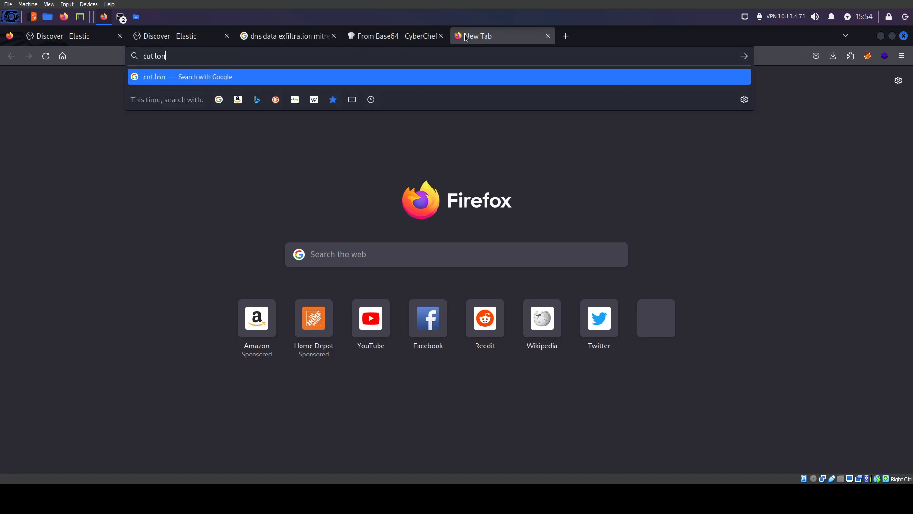
{"action": "key", "text": "BackSpace"}
{"action": "type", "text": "inux"}
{"action": "key", "text": "BackSpace"}
{"action": "key", "text": "BackSpace"}
{"action": "key", "text": "BackSpace"}
{"action": "key", "text": "BackSpace"}
{"action": "type", "text": "inux"}
{"action": "key", "text": "Return"}
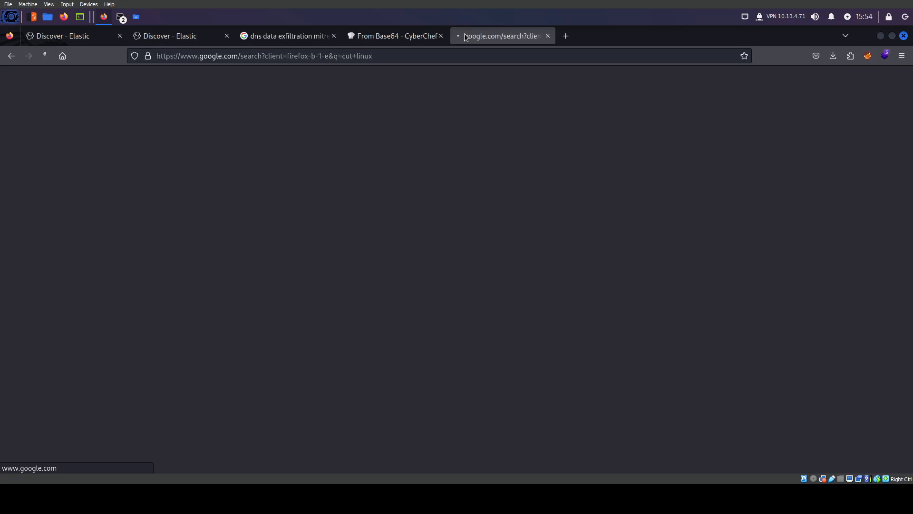
{"action": "left_click", "coordinate": [235, 186]}
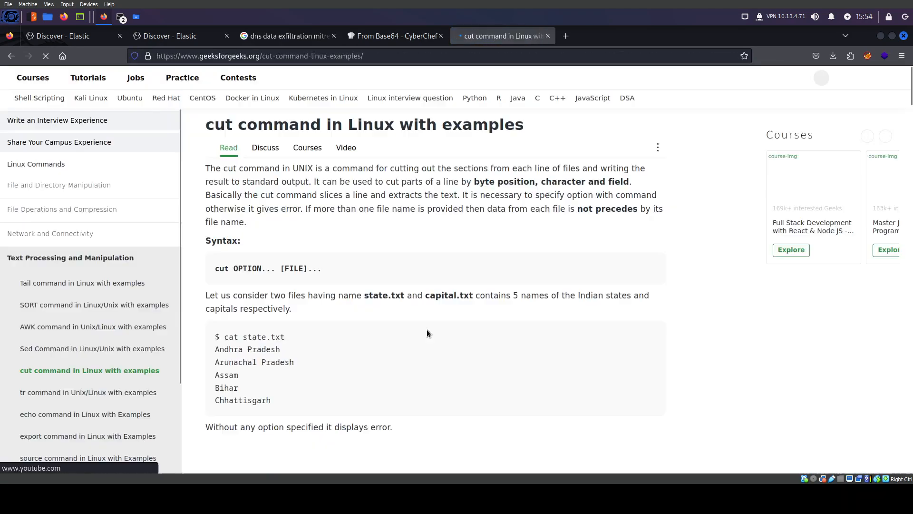
Read the tutorial's -b byte and -c character examples before returning to the Downloads terminal
{"action": "scroll", "coordinate": [333, 275], "scroll_direction": "down", "scroll_amount": 5}
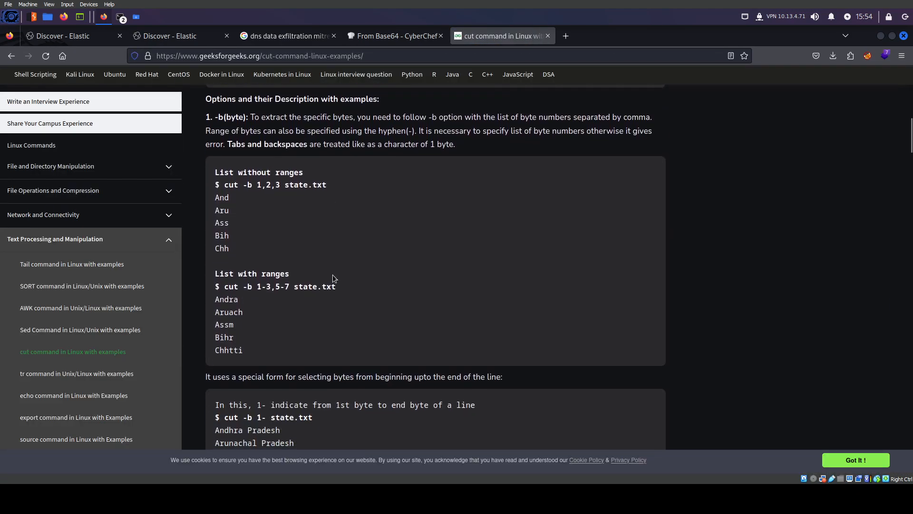
{"action": "scroll", "coordinate": [259, 290], "scroll_direction": "down", "scroll_amount": 2}
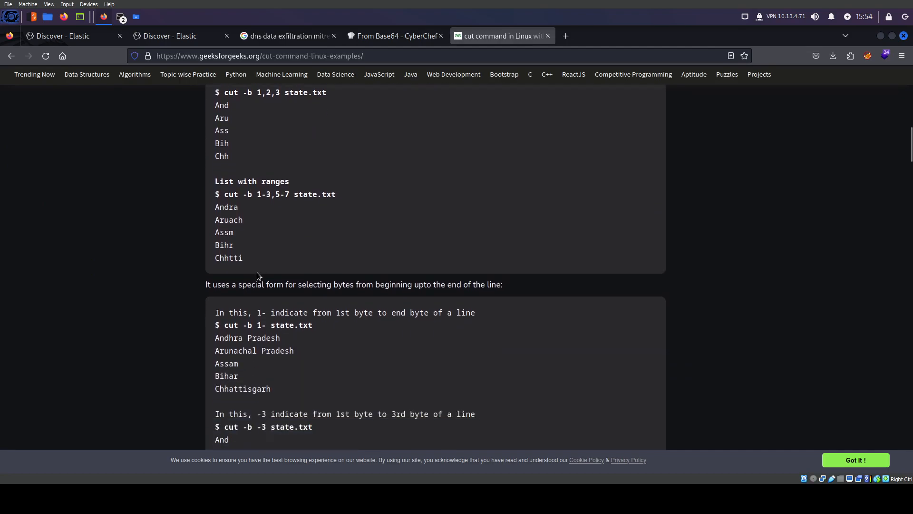
{"action": "scroll", "coordinate": [265, 289], "scroll_direction": "up", "scroll_amount": 1}
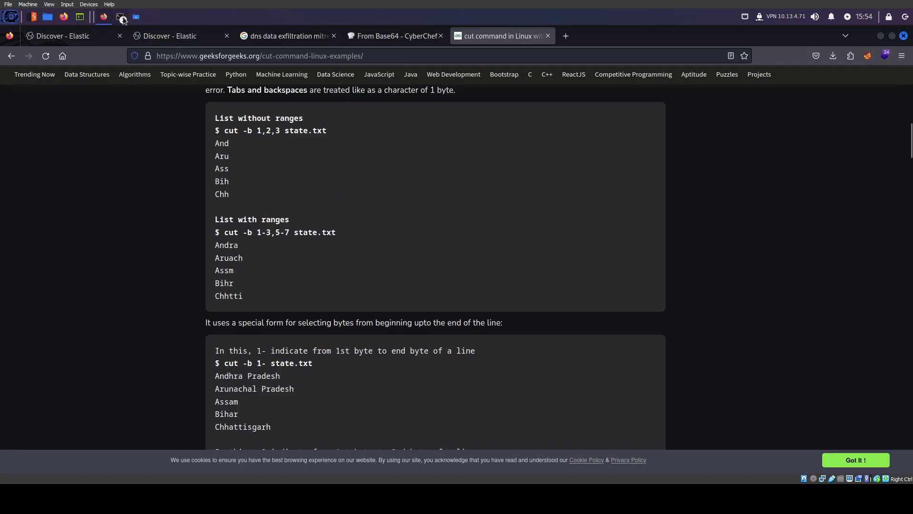
{"action": "scroll", "coordinate": [359, 303], "scroll_direction": "down", "scroll_amount": 5}
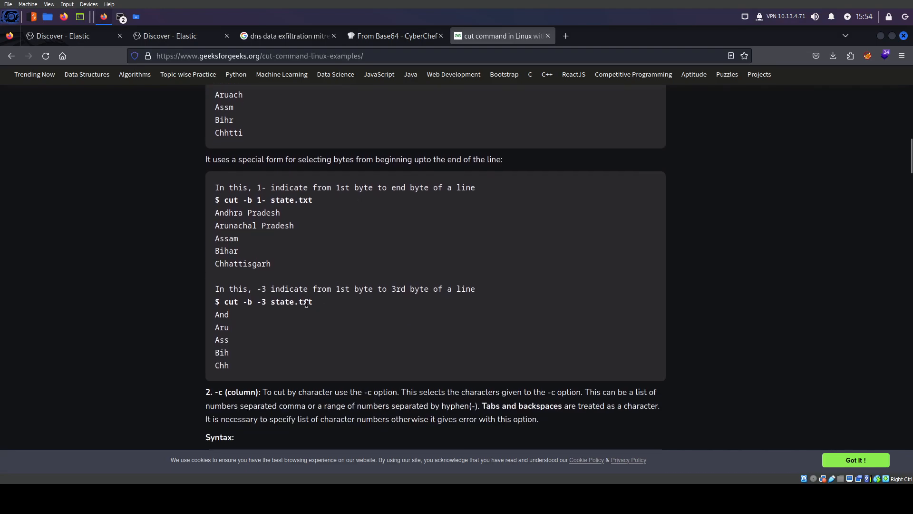
{"action": "scroll", "coordinate": [279, 284], "scroll_direction": "down", "scroll_amount": 2}
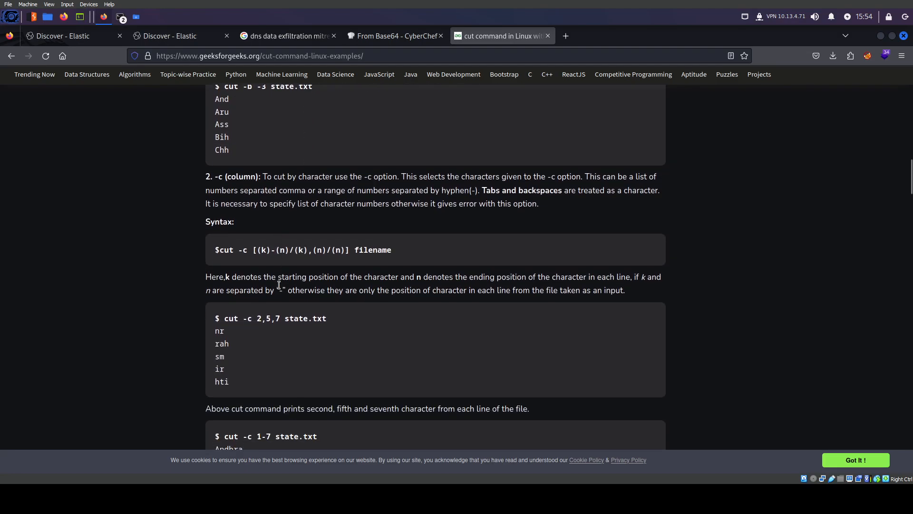
{"action": "left_click", "coordinate": [123, 17]}
{"action": "left_click", "coordinate": [131, 45]}
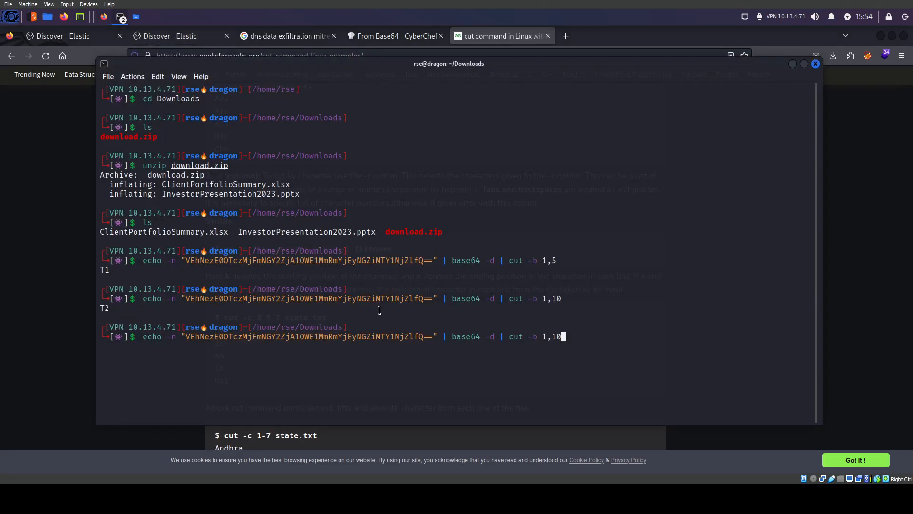
Decode with cut -b 1-10 to reveal THM{149732, then return to the Discover nslookup results
{"action": "type", "text": "-"}
{"action": "key", "text": "Return"}
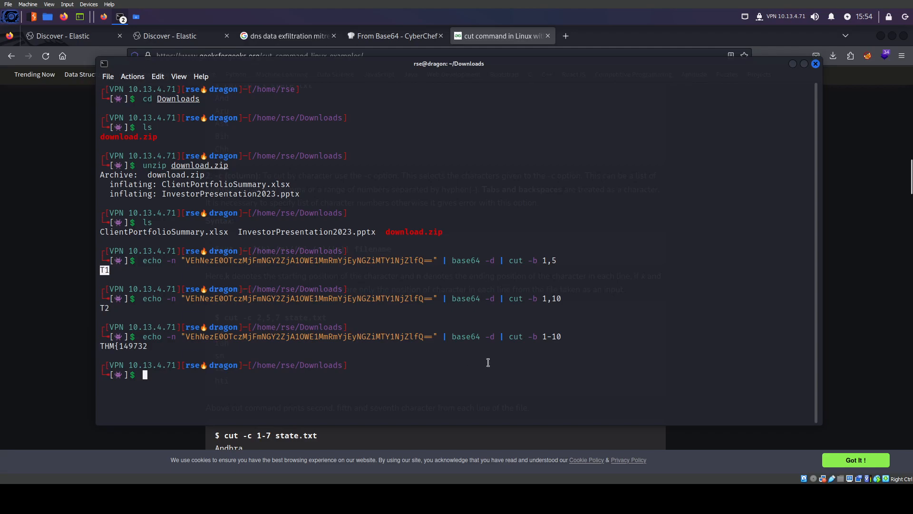
{"action": "double_click", "coordinate": [110, 346]}
{"action": "double_click", "coordinate": [145, 348]}
{"action": "left_click", "coordinate": [145, 349]}
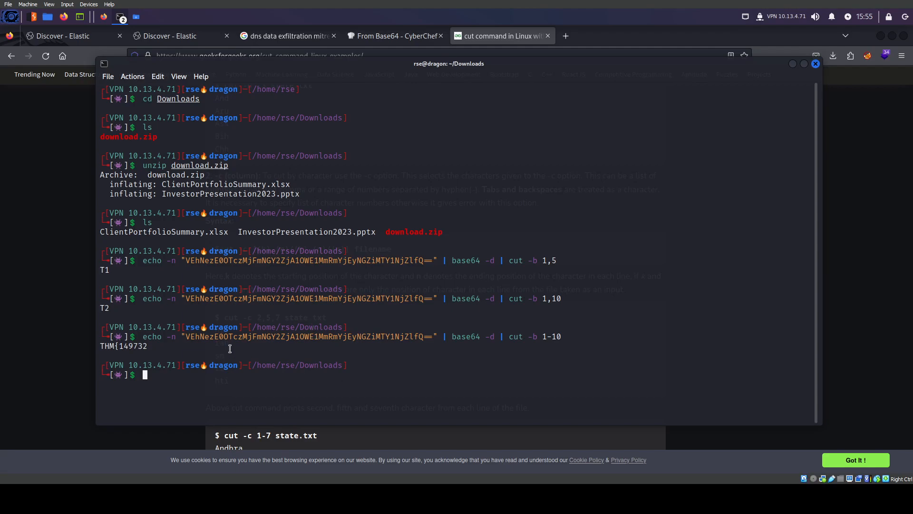
{"action": "left_click", "coordinate": [190, 36]}
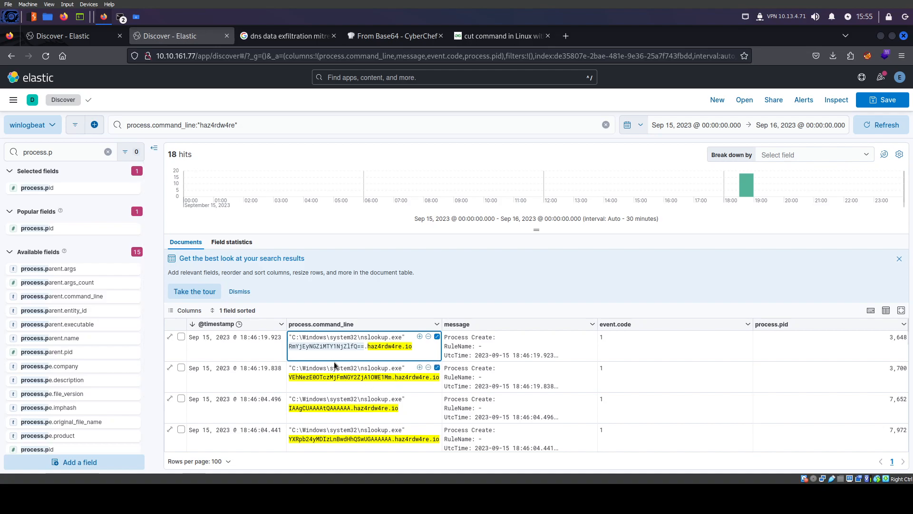
{"action": "scroll", "coordinate": [335, 366], "scroll_direction": "down", "scroll_amount": 3}
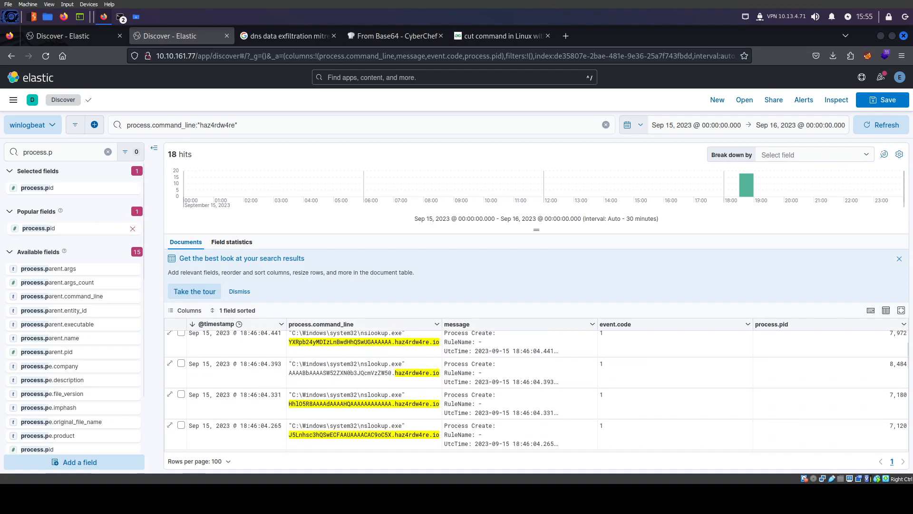